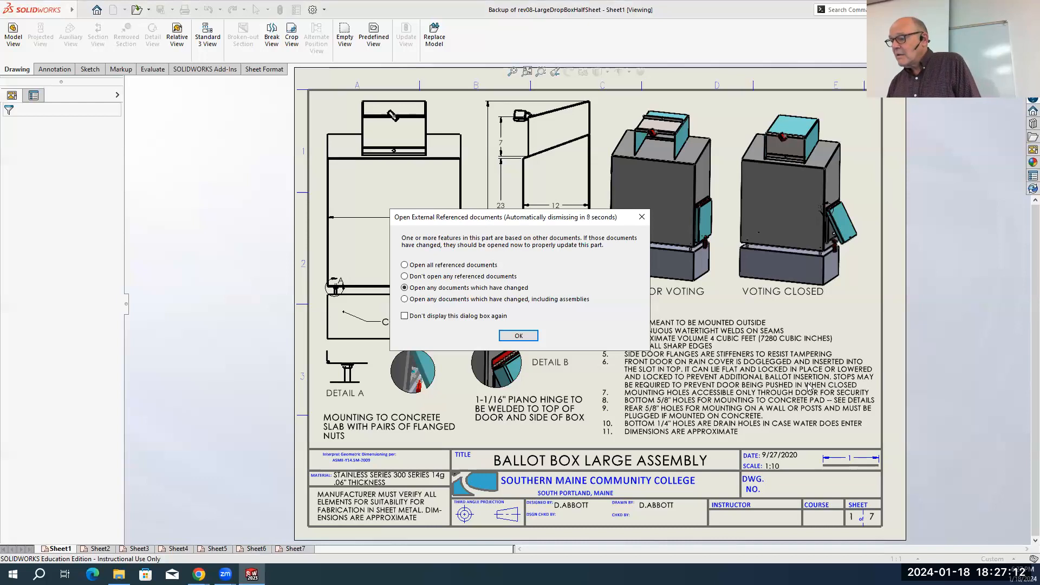
Open the referenced documents that have changed and review the ballot box drawing's sheets from Sheet1 through Sheet7
click(518, 337)
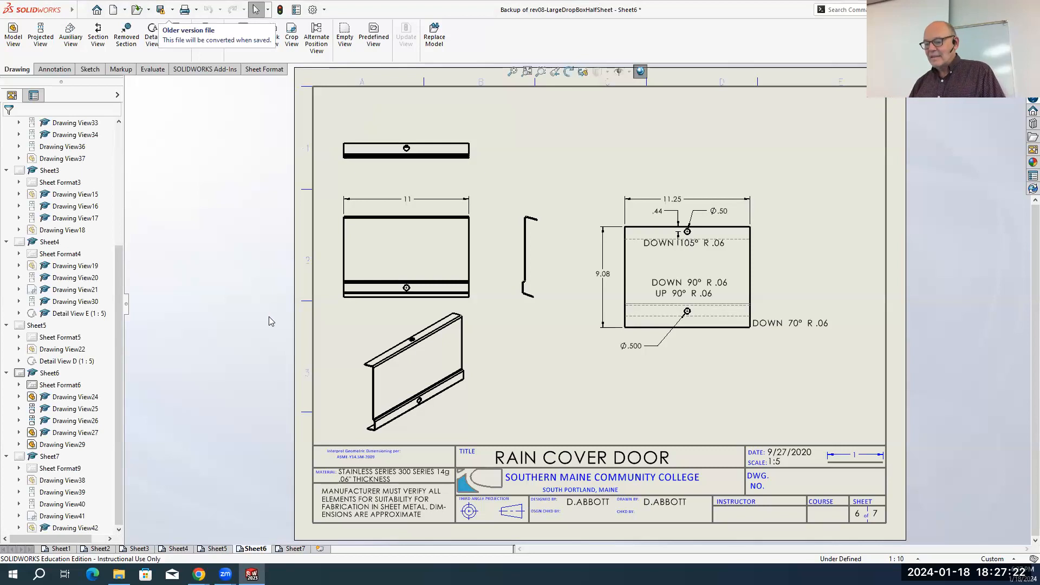
click(59, 549)
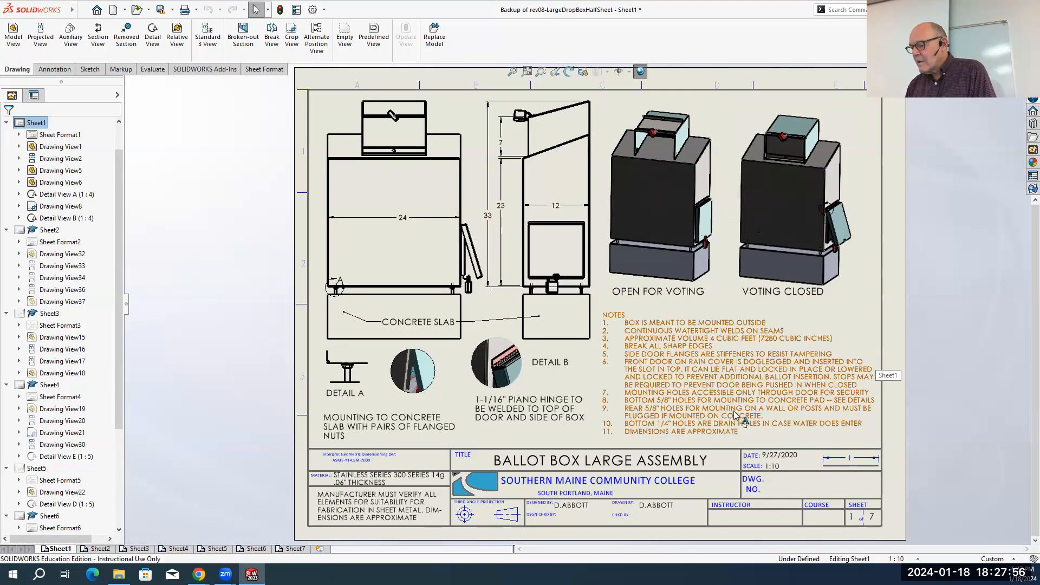
click(99, 549)
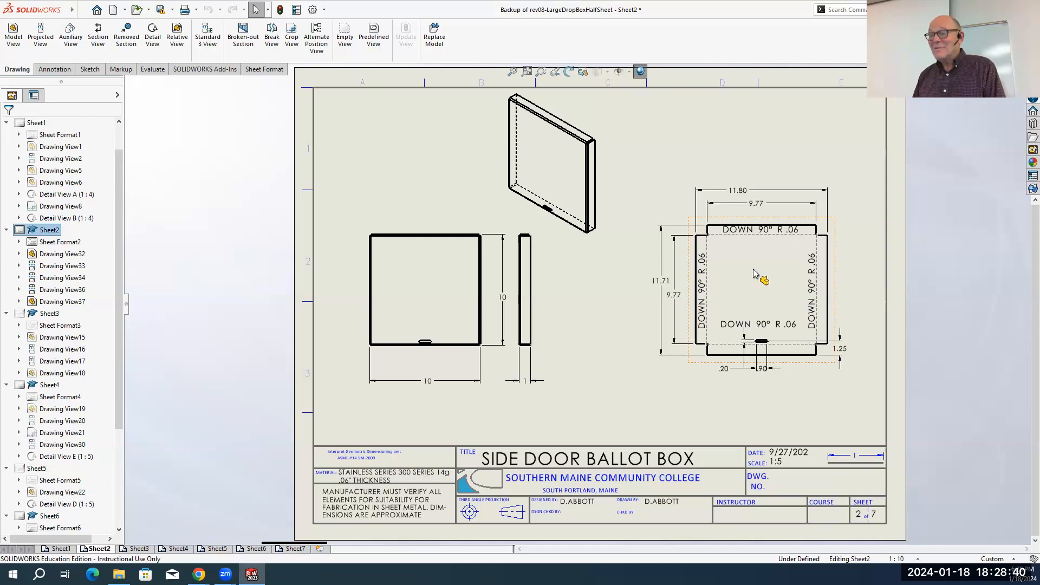
click(139, 548)
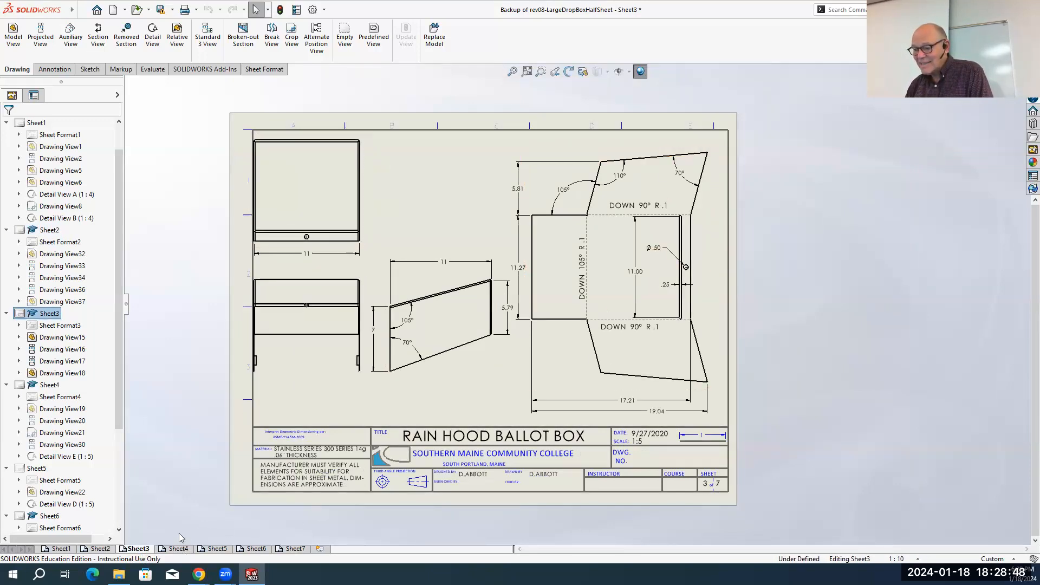
click(177, 549)
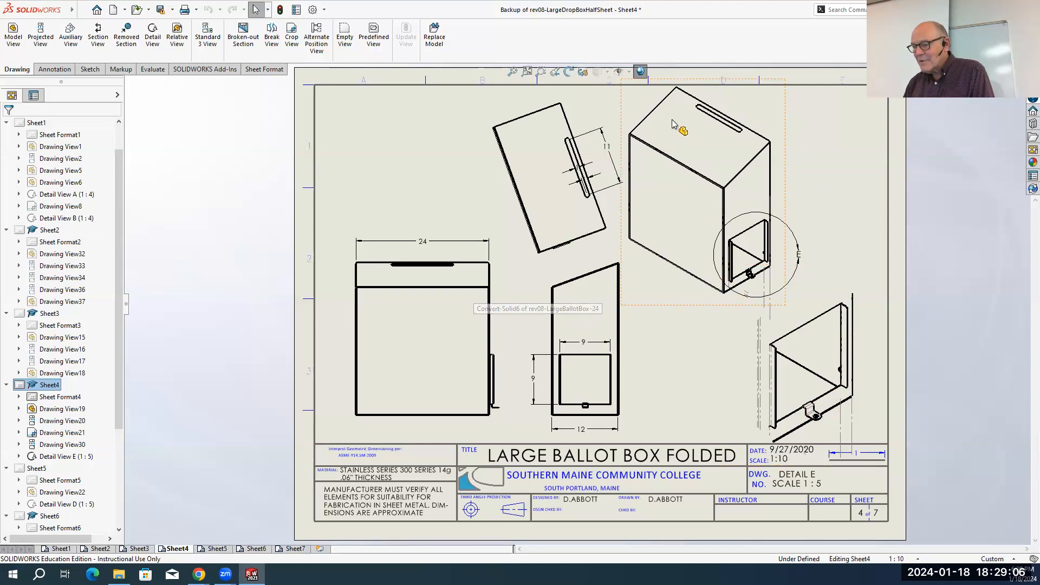
click(216, 549)
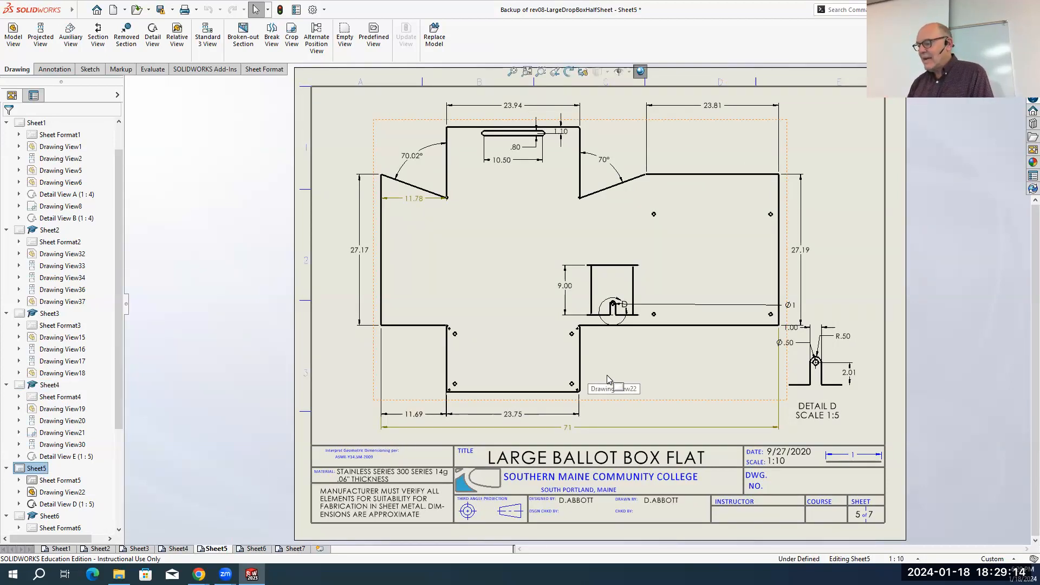
click(254, 548)
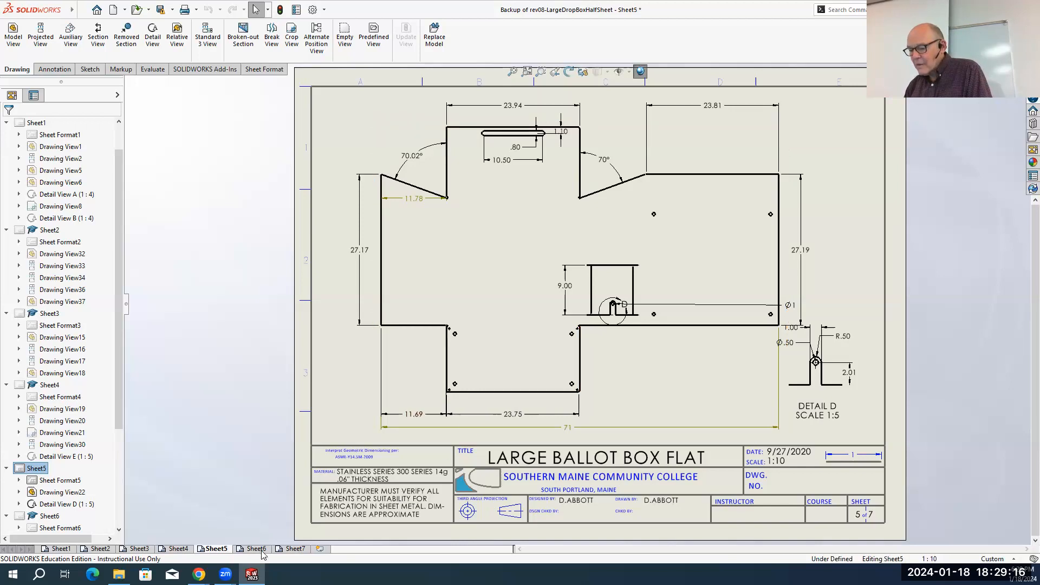
click(295, 549)
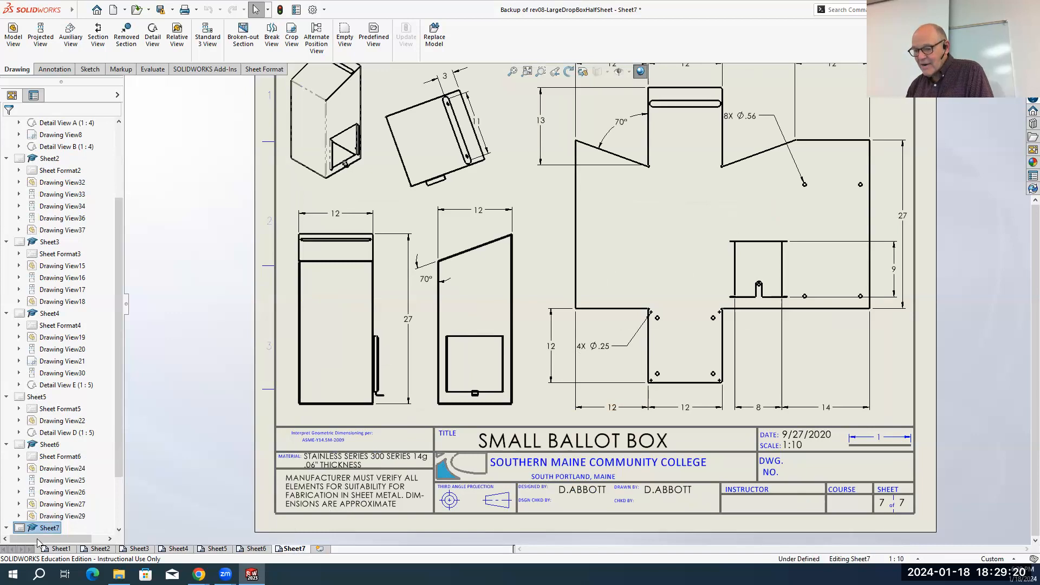
Open the part file behind the flat-pattern view on the Small Ballot Box sheet
click(670, 206)
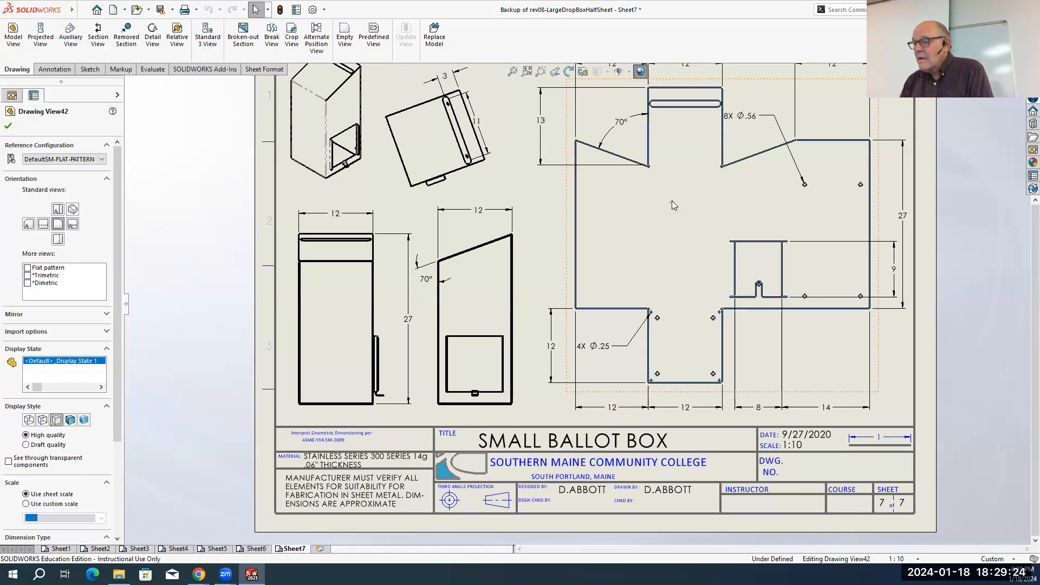
right_click(671, 205)
click(678, 186)
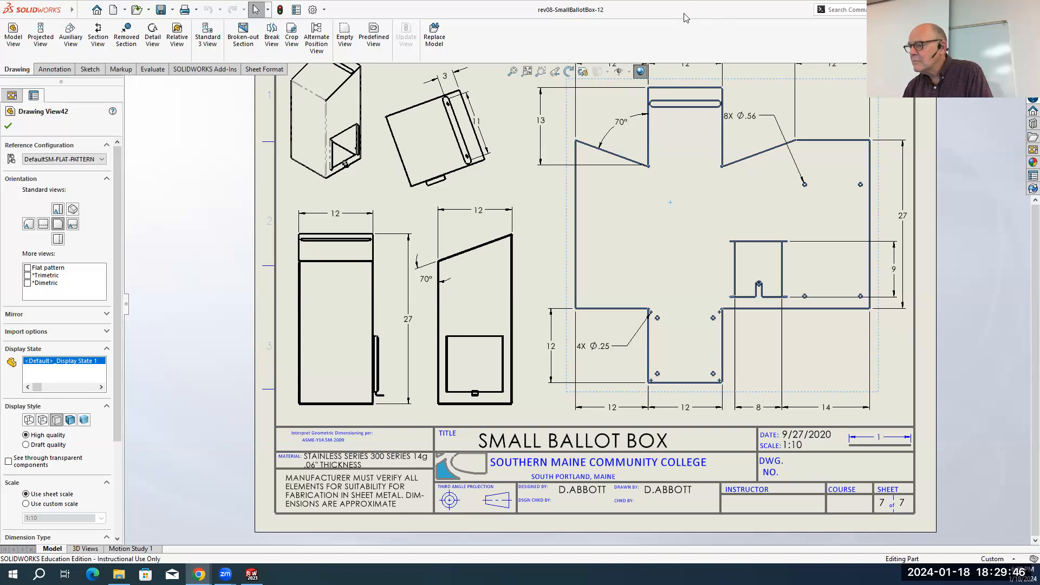
Restore the program window from full screen, reposition it and enlarge it so the flat pattern and whole feature tree fit
double_click(667, 5)
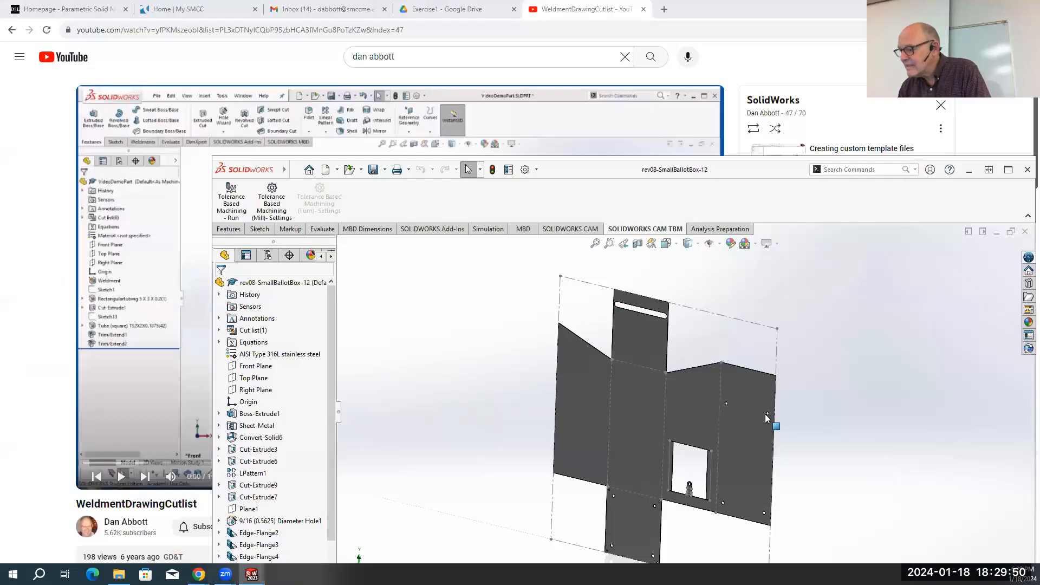
scroll(765, 414, up, 3)
scroll(760, 436, down, 3)
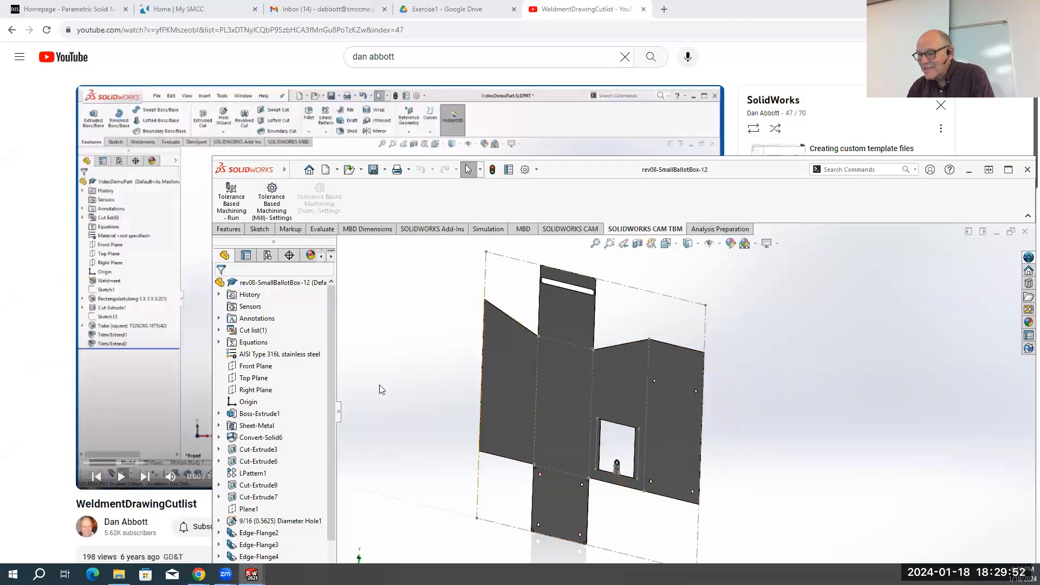
scroll(333, 419, down, 1)
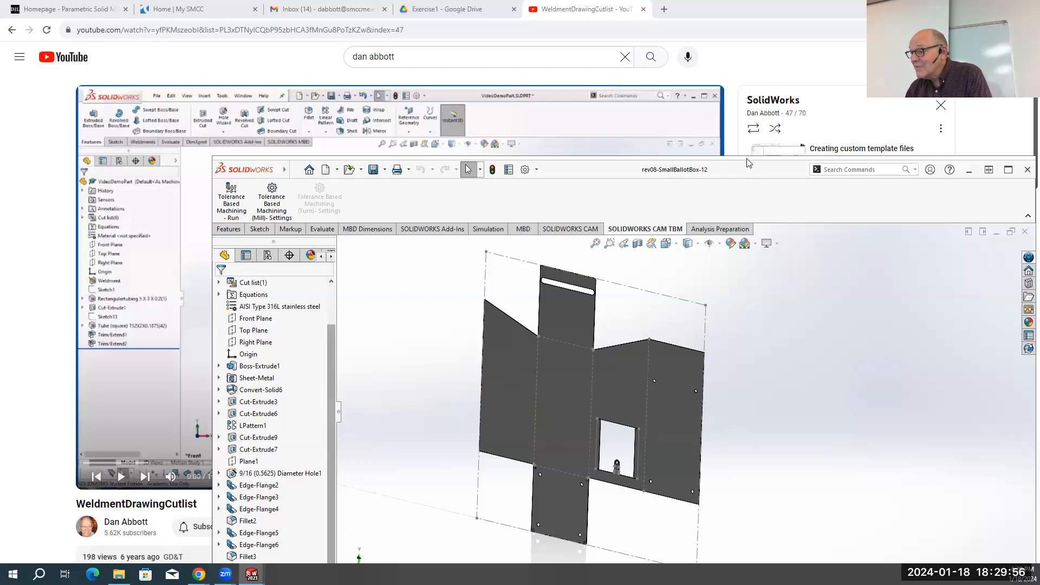
drag(747, 163, 658, 26)
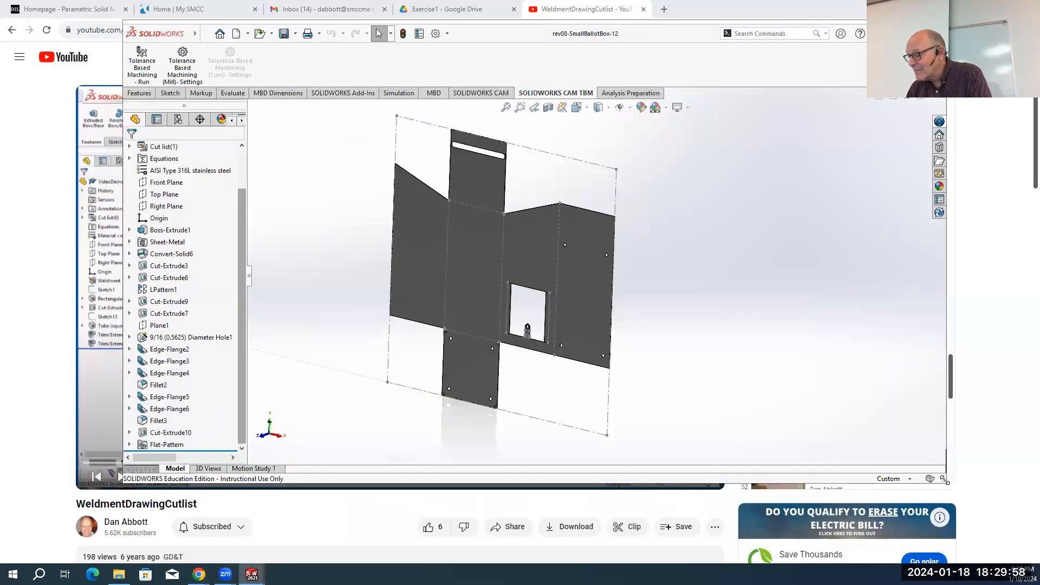
drag(943, 479, 992, 553)
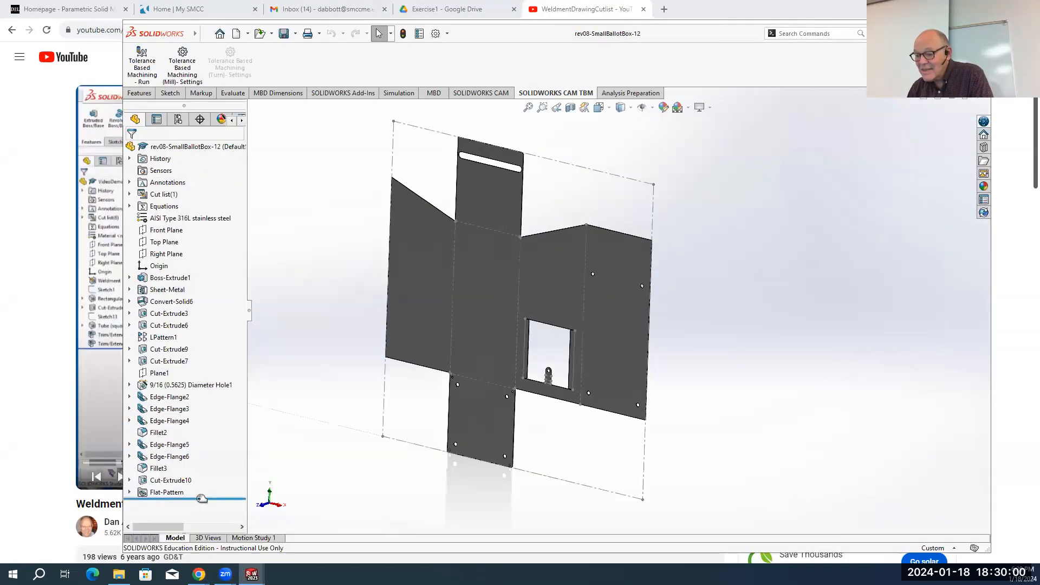
Roll the small ballot box part back to just before the Flat-Pattern feature to show it folded
drag(204, 489, 202, 487)
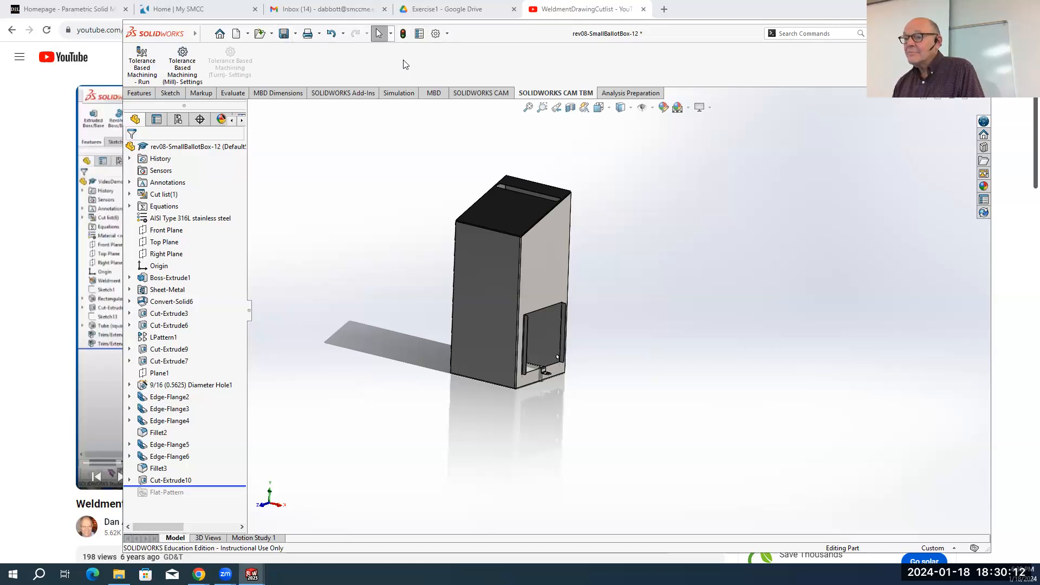
Pin the main menu so that it stays permanently displayed
click(245, 33)
click(183, 35)
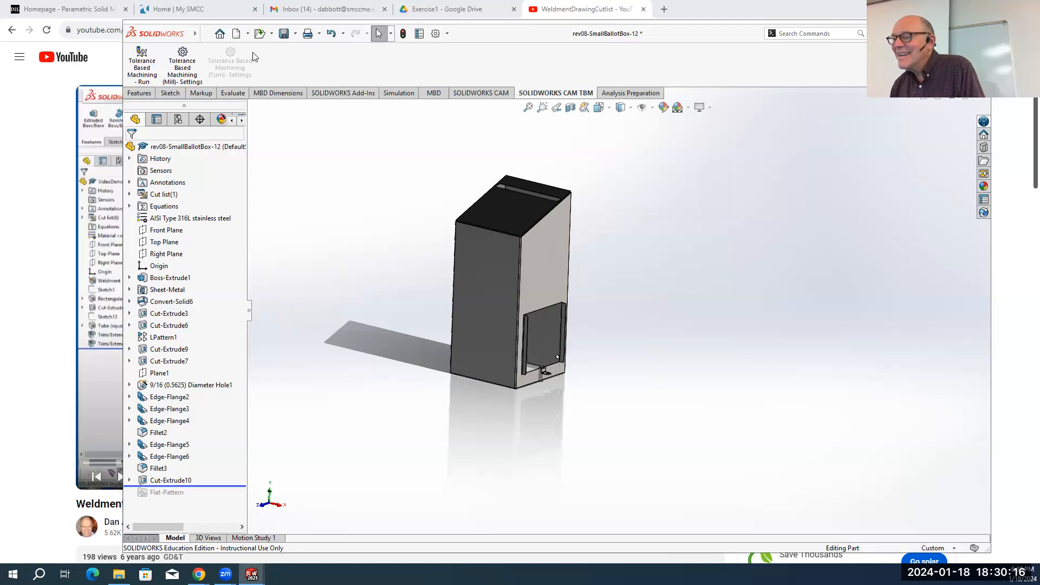
click(196, 34)
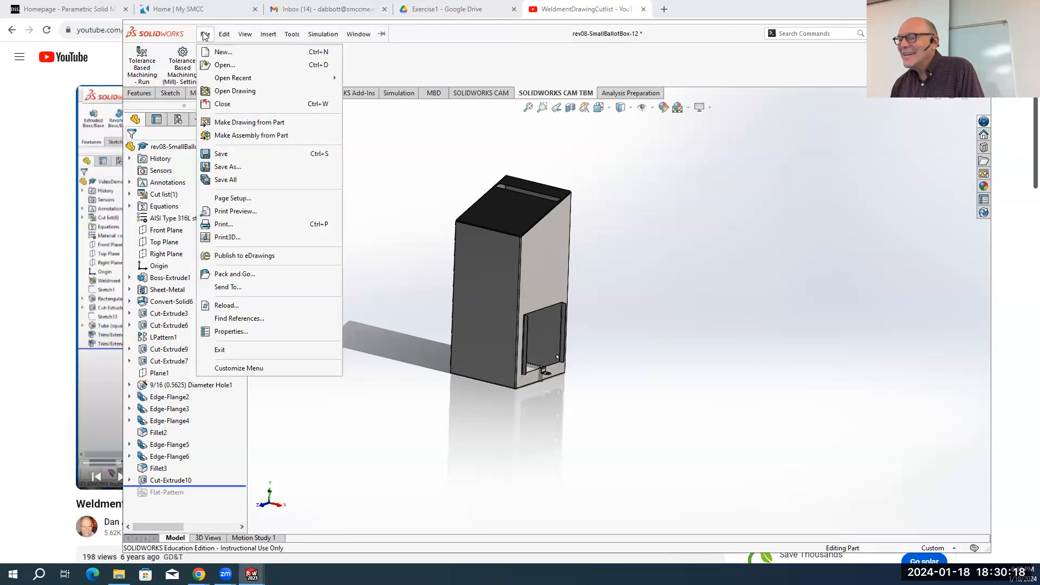
click(382, 34)
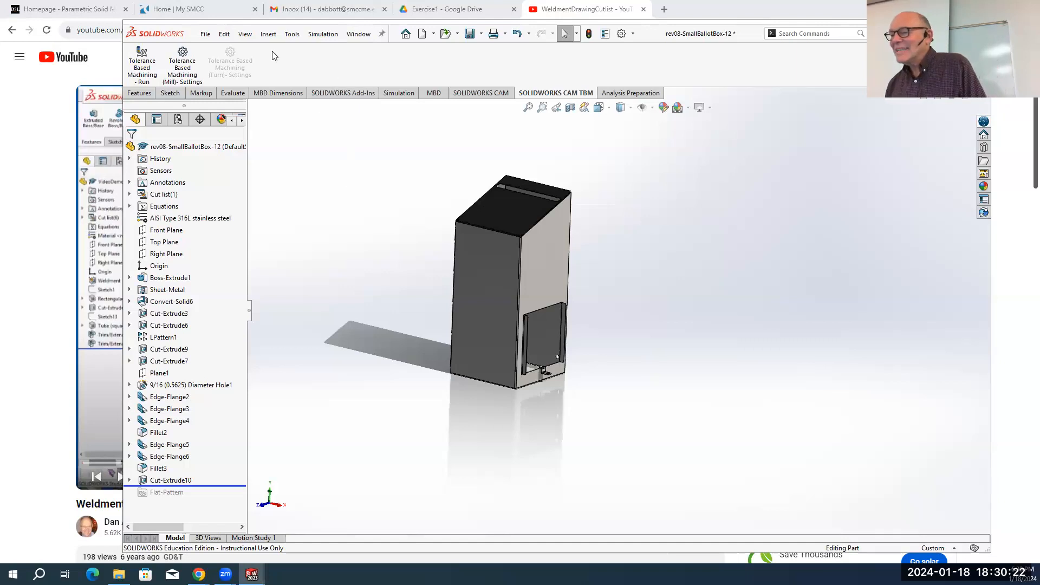
Switch back to the rev08-LargeDropBoxHalfSheet drawing and show Sheet1, the large ballot box assembly
click(359, 34)
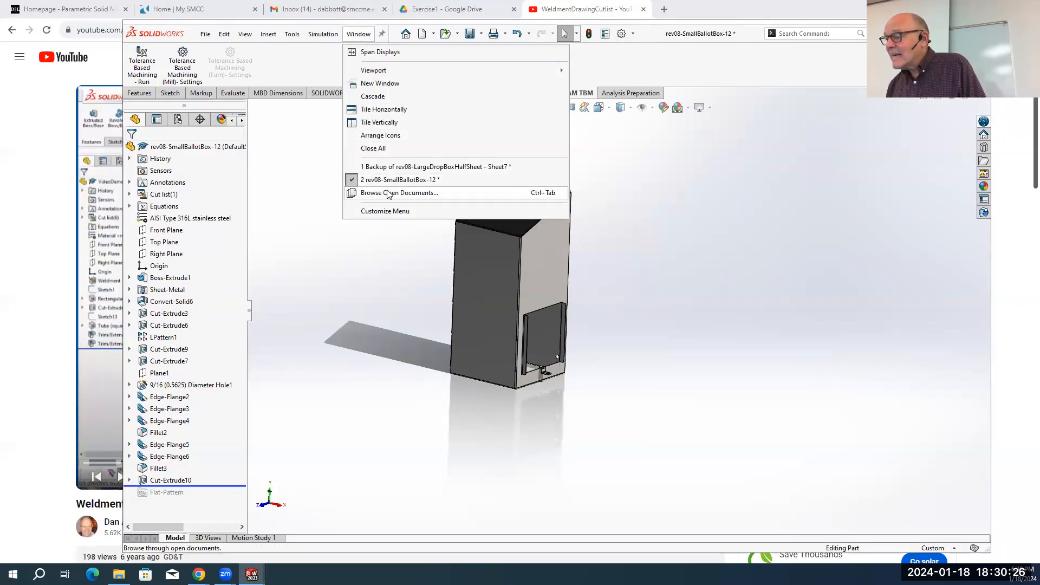
click(394, 167)
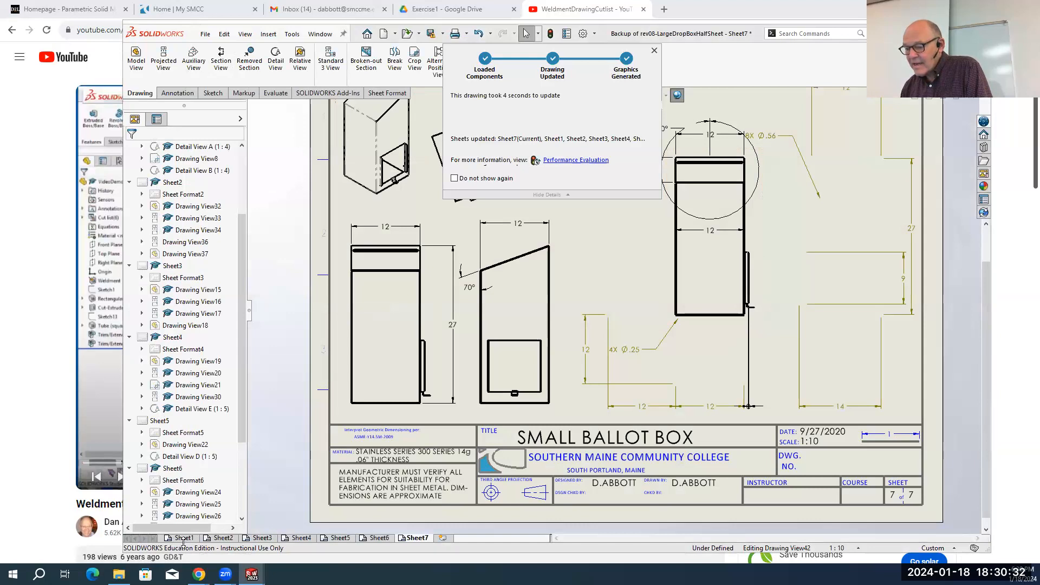
click(183, 538)
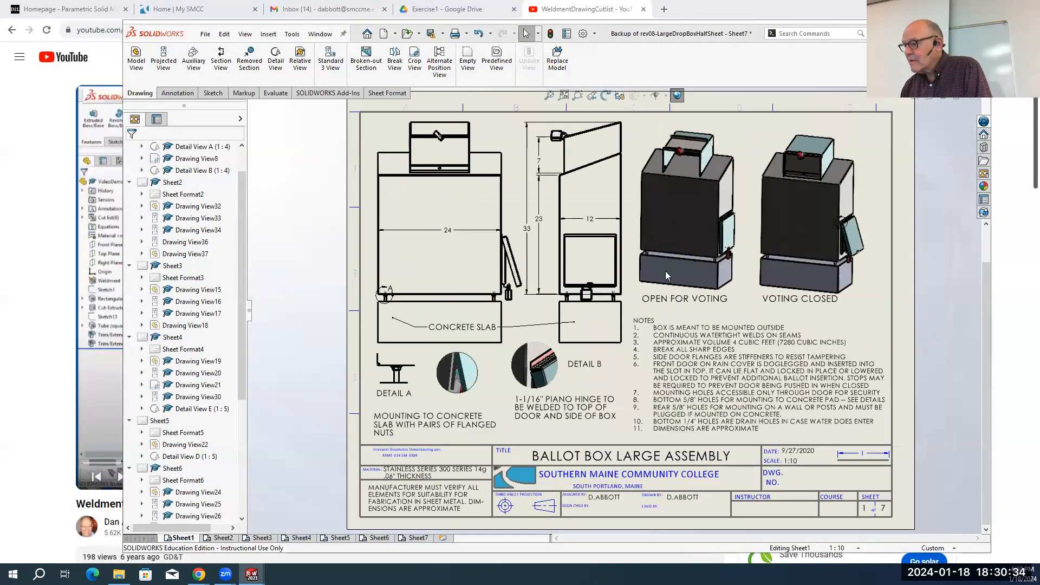
Open the assembly behind the Open for Voting view and rebuild it with its changed models
click(690, 205)
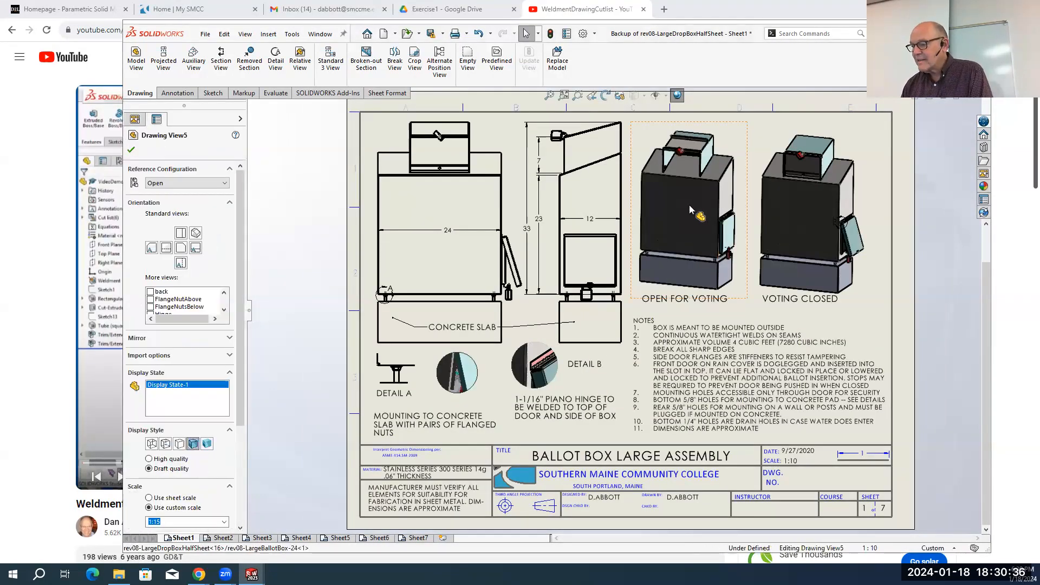
click(727, 135)
right_click(724, 138)
click(739, 117)
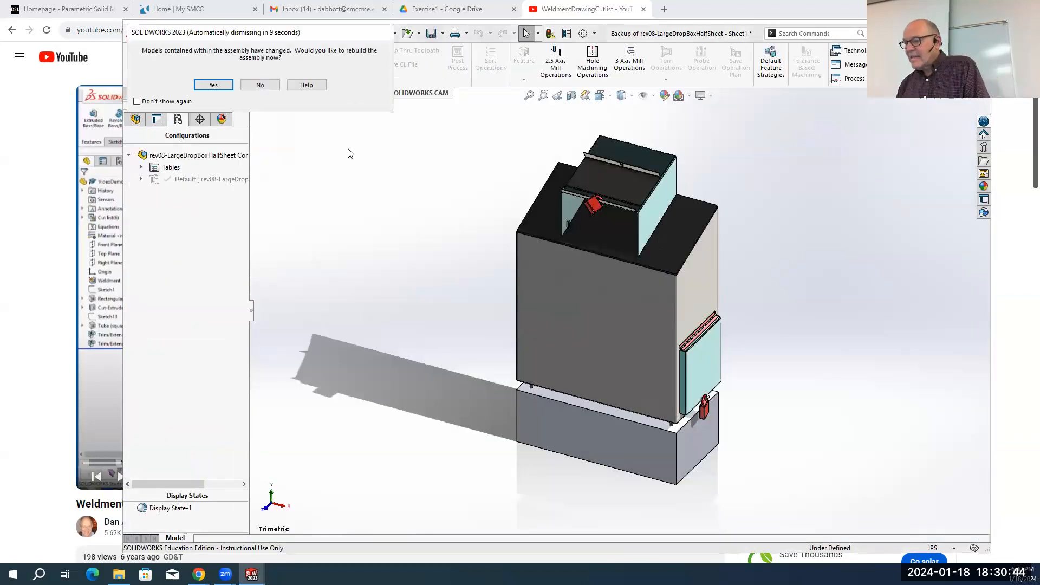
click(215, 85)
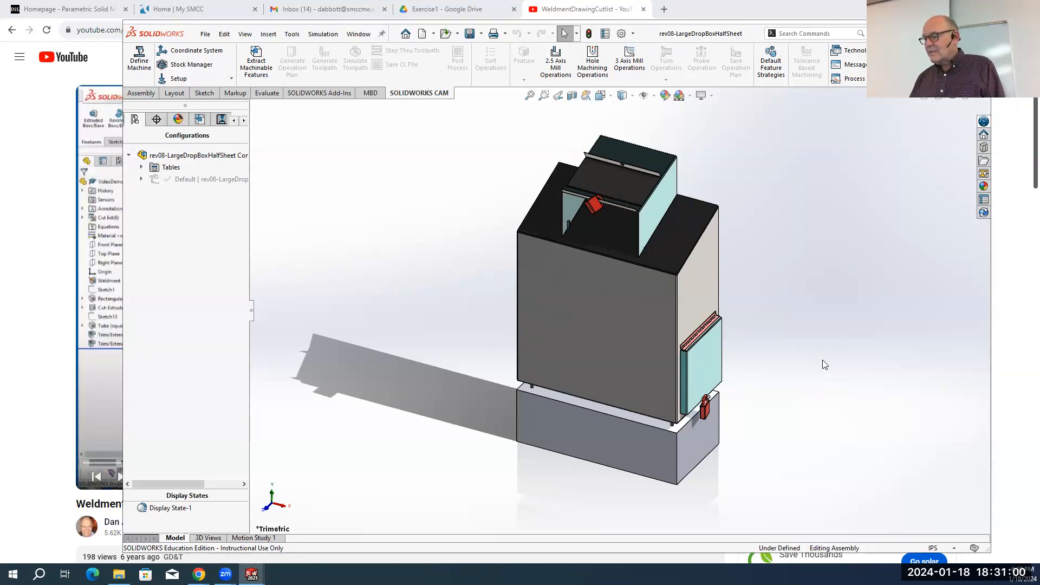
Examine the large drop box assembly from several angles, including the rain hood, its lock and the side door
middle_drag(788, 352, 739, 379)
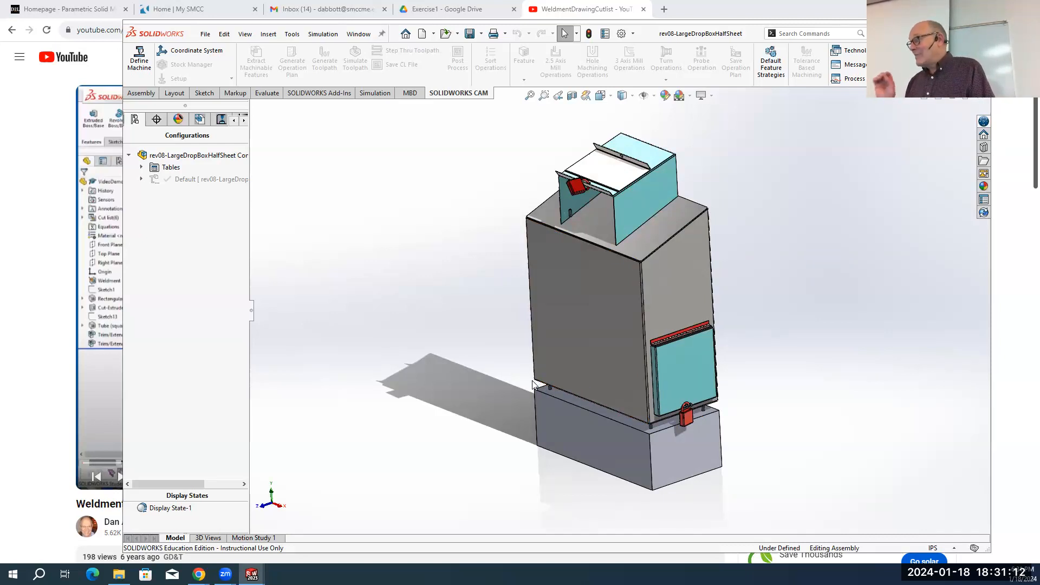
middle_drag(512, 348, 560, 309)
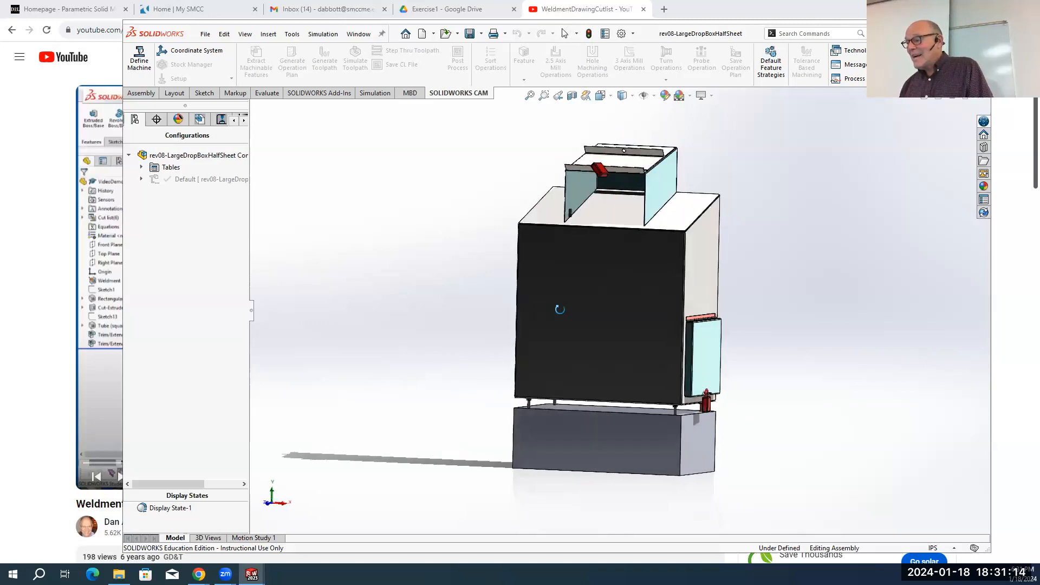
scroll(623, 182, down, 5)
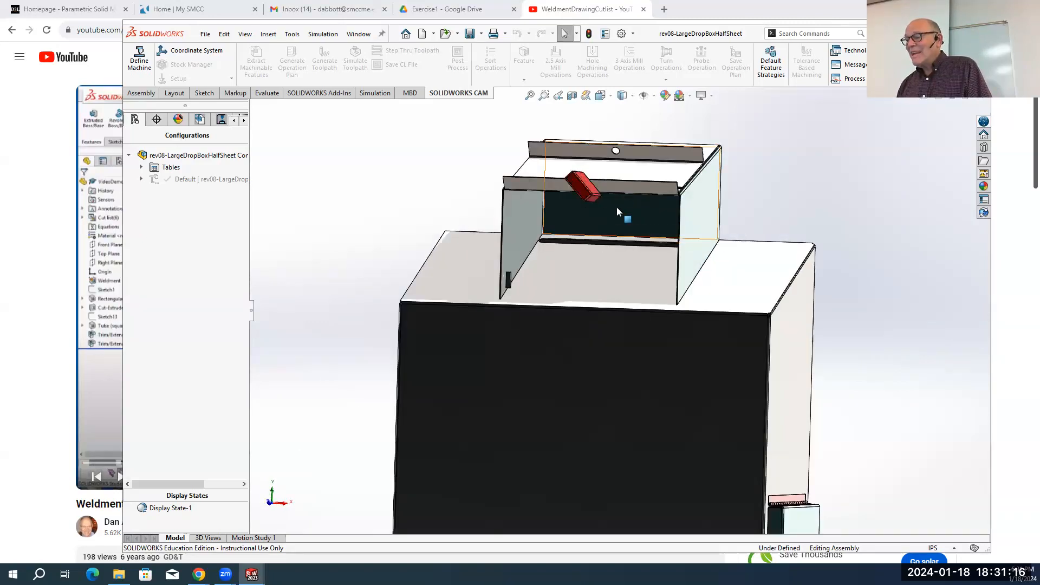
middle_drag(622, 207, 554, 267)
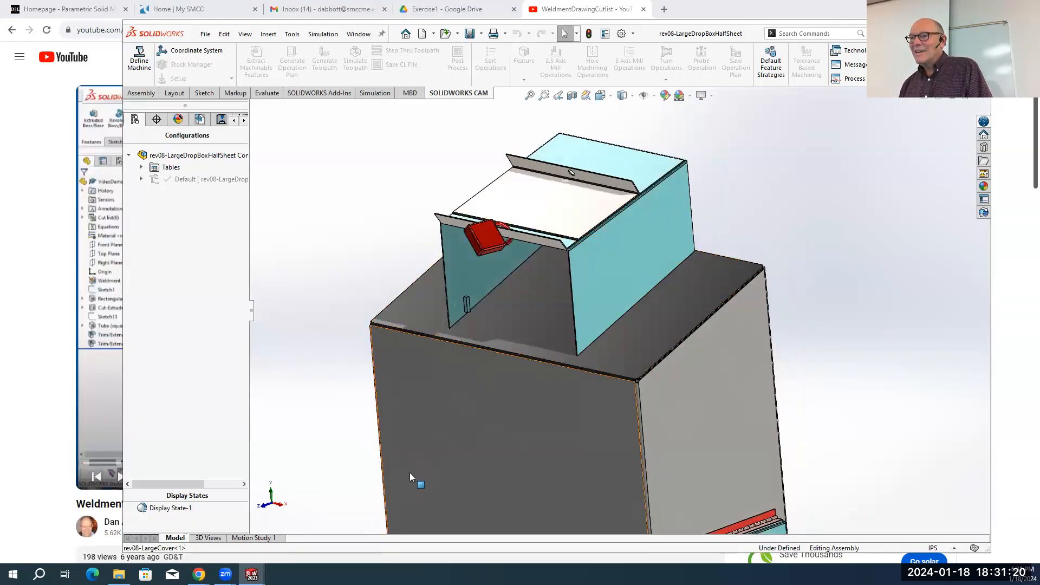
scroll(410, 472, up, 5)
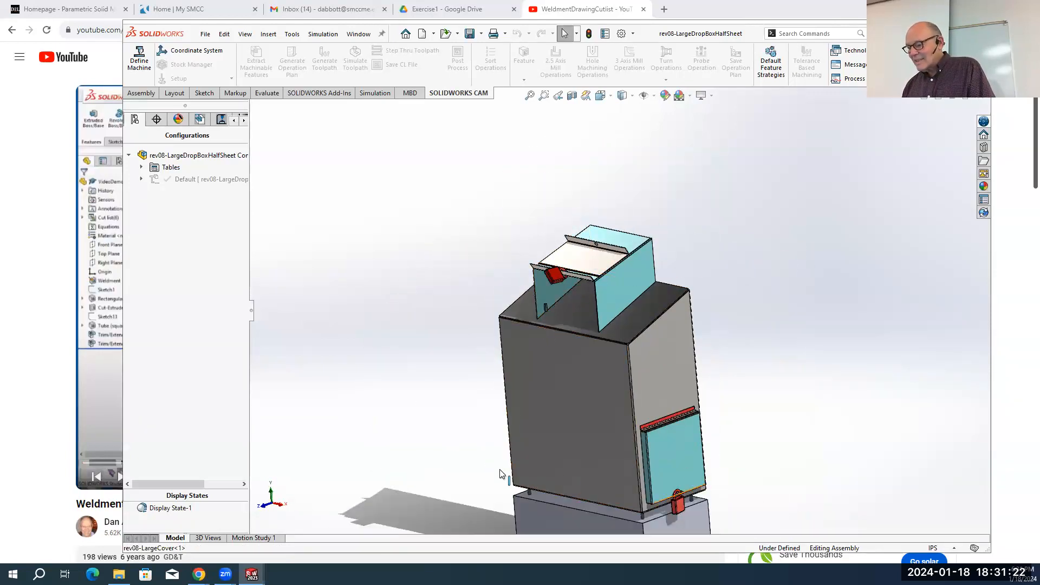
scroll(514, 458, up, 2)
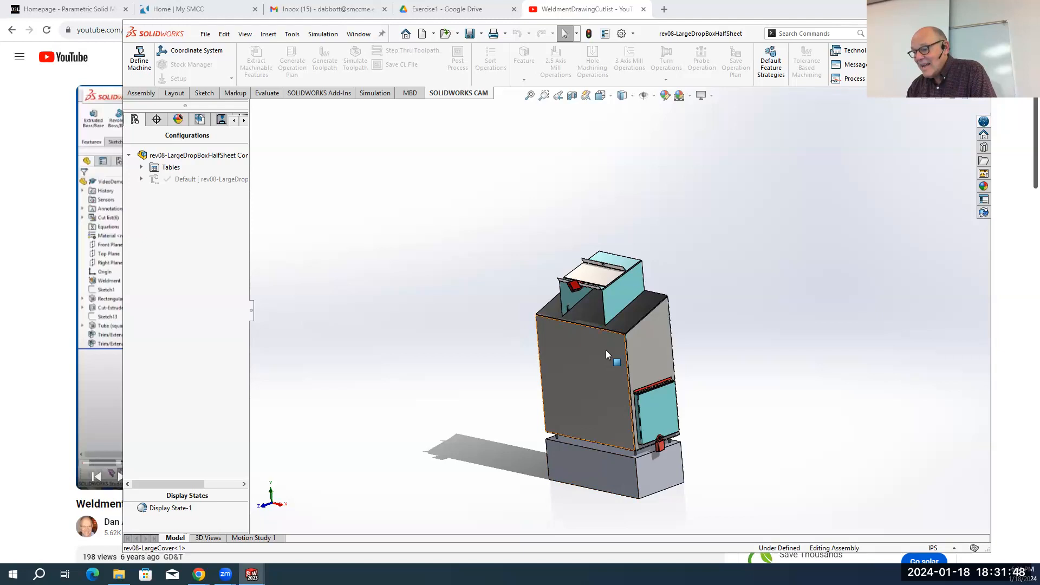
scroll(605, 325, down, 3)
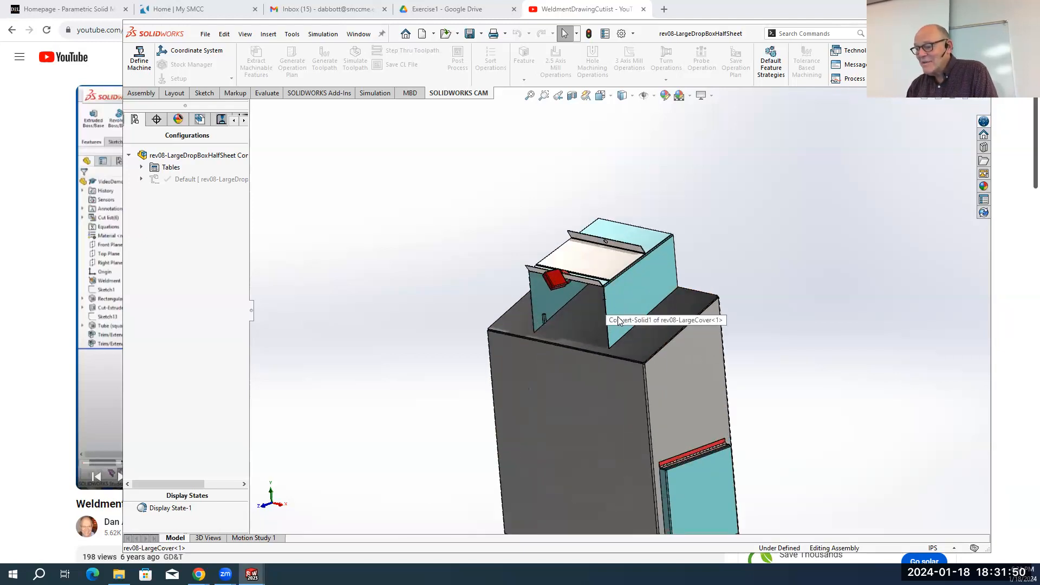
scroll(631, 346, up, 3)
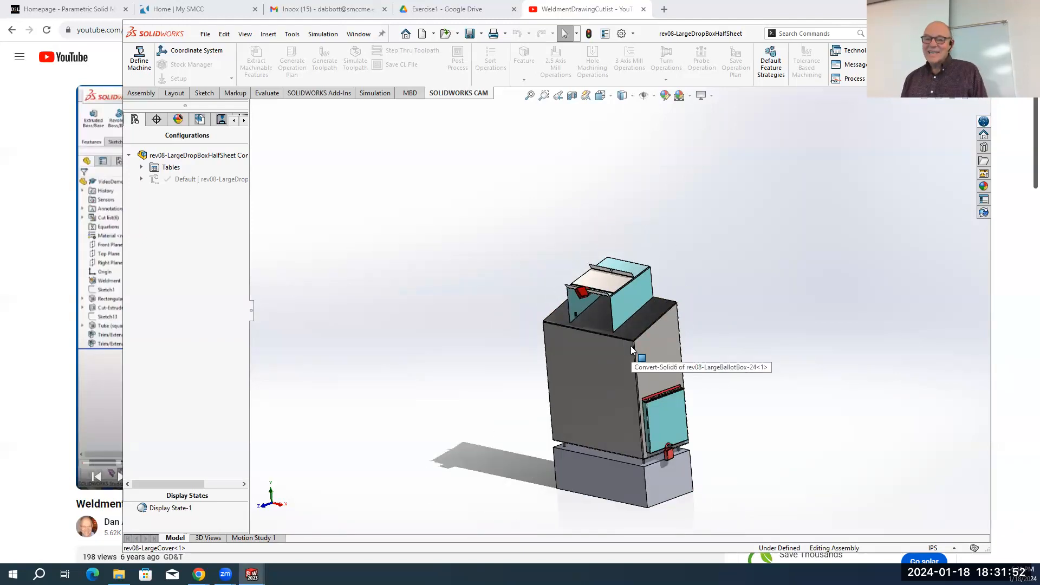
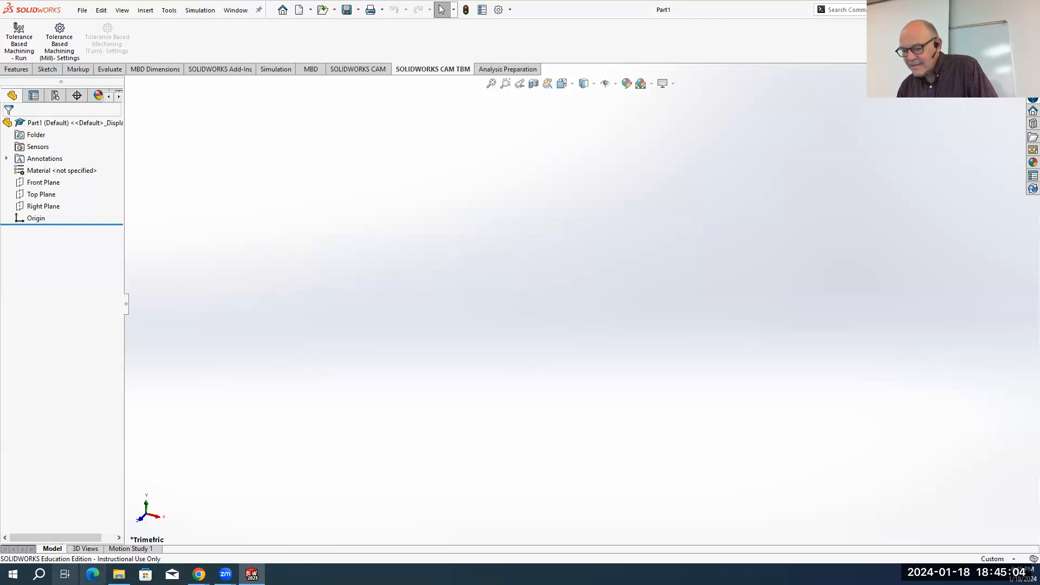
Search Windows for magnifier and launch the Magnifier app
click(39, 573)
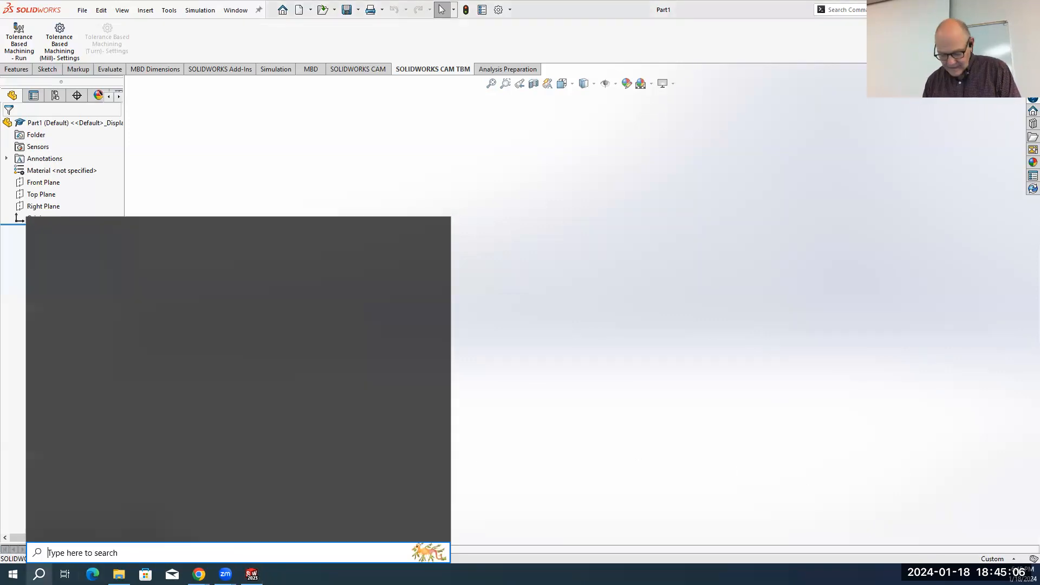
text(mag)
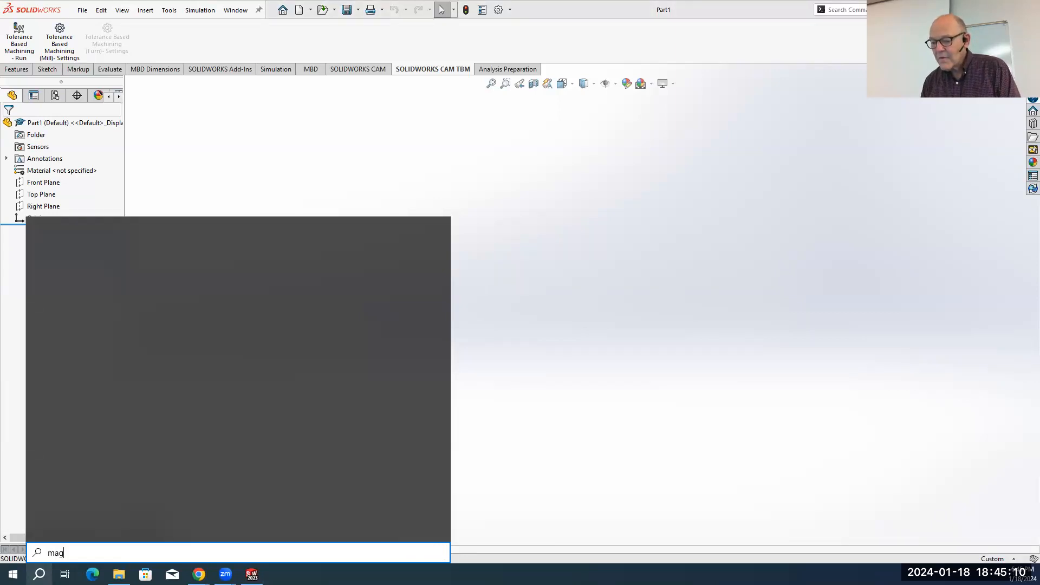
text(nifier)
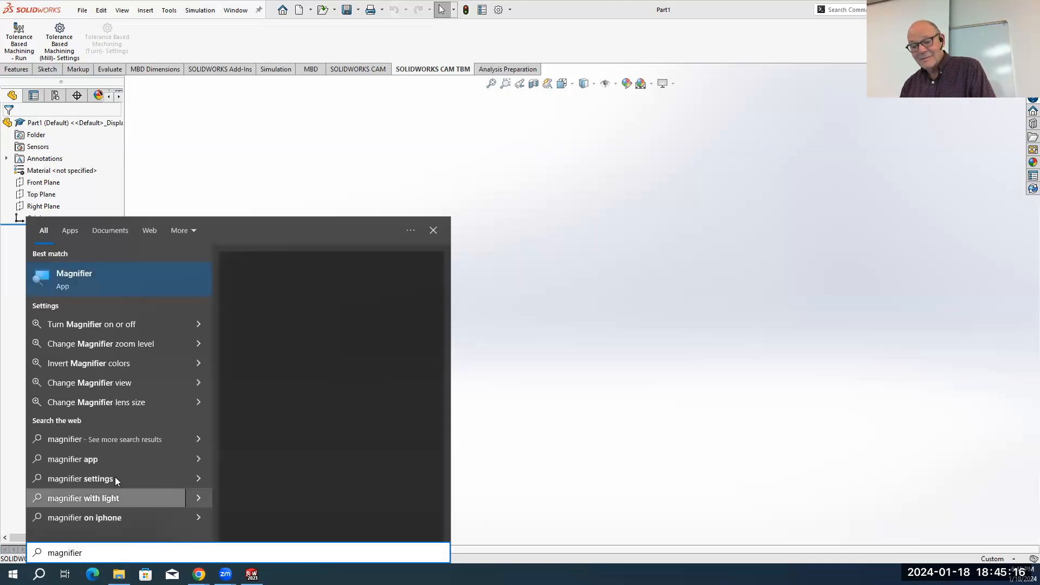
click(62, 278)
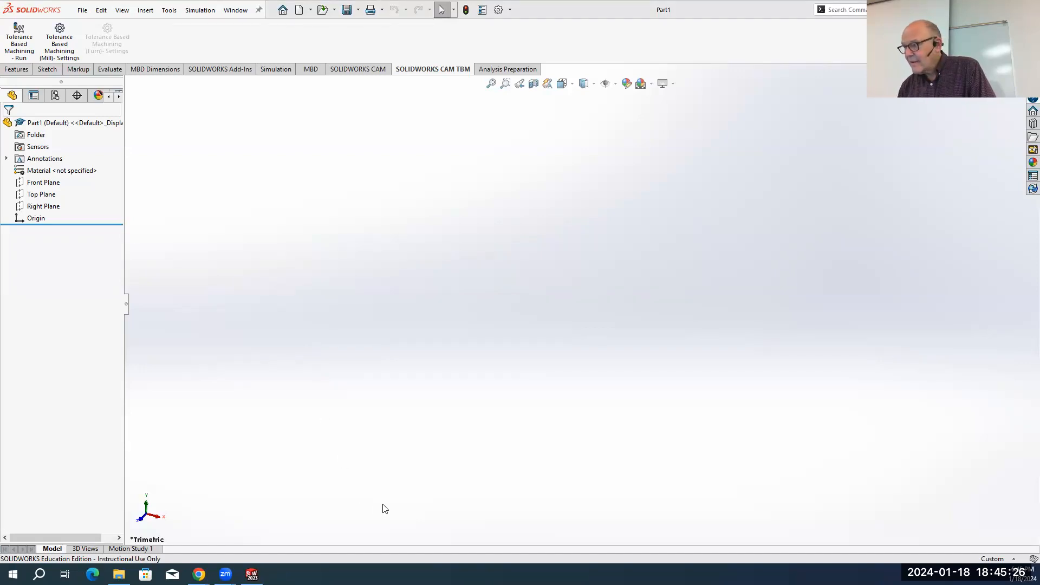
Set the new part's unit system to IPS (inch, pound, second)
key(super+plus)
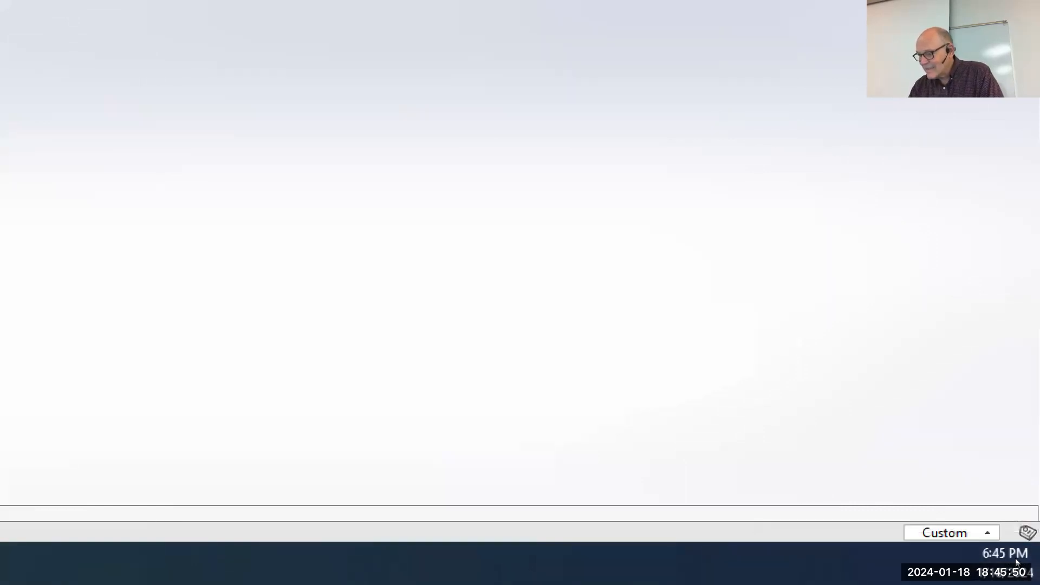
click(953, 533)
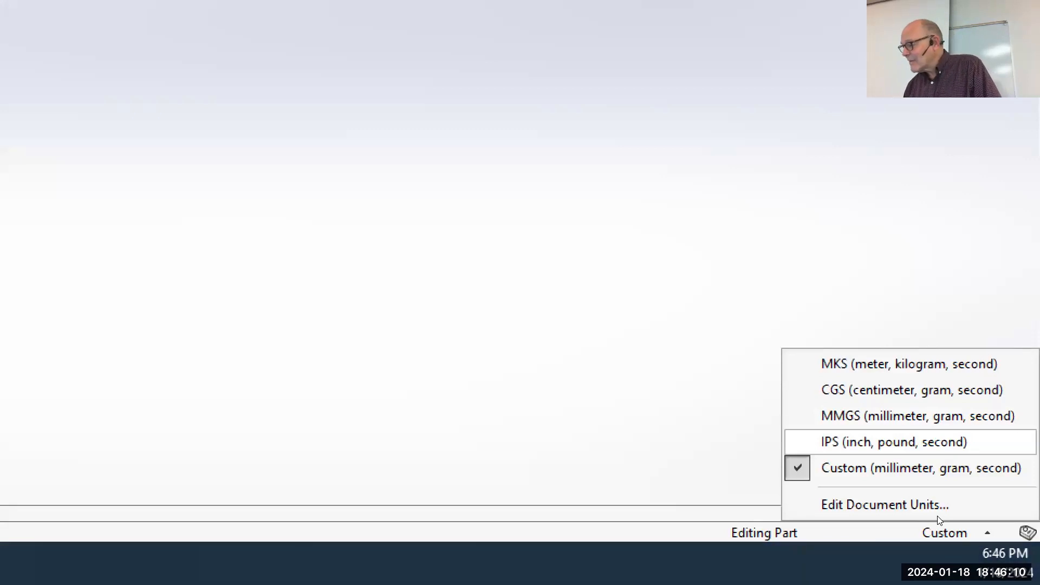
key(Return)
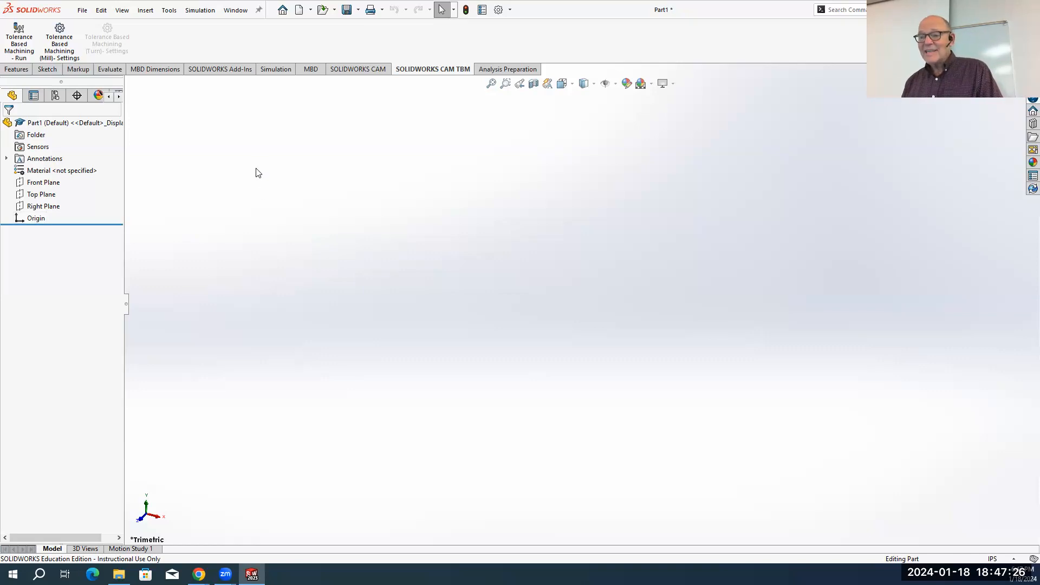
click(51, 71)
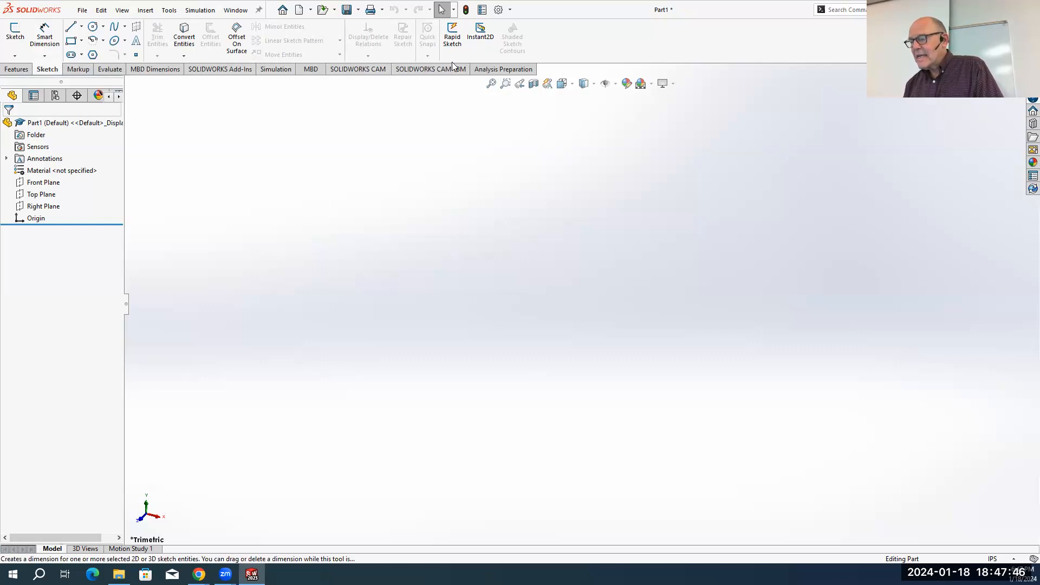
click(16, 70)
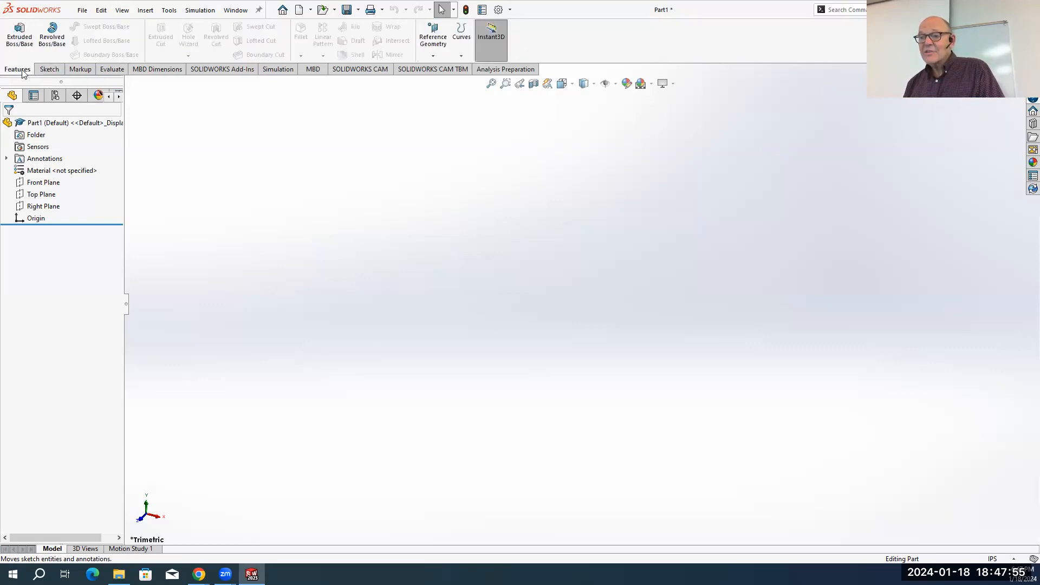
click(49, 70)
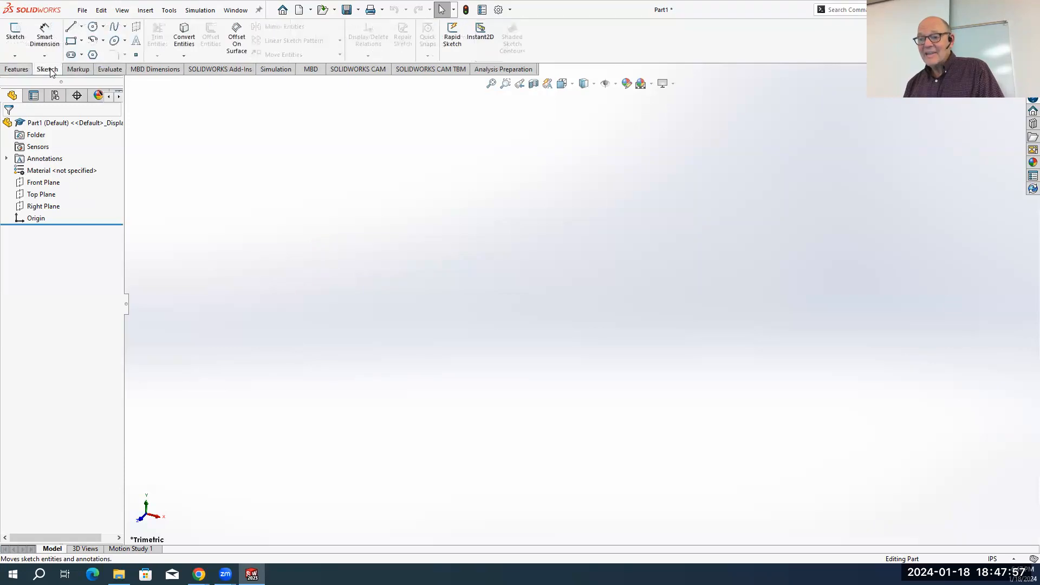
click(110, 70)
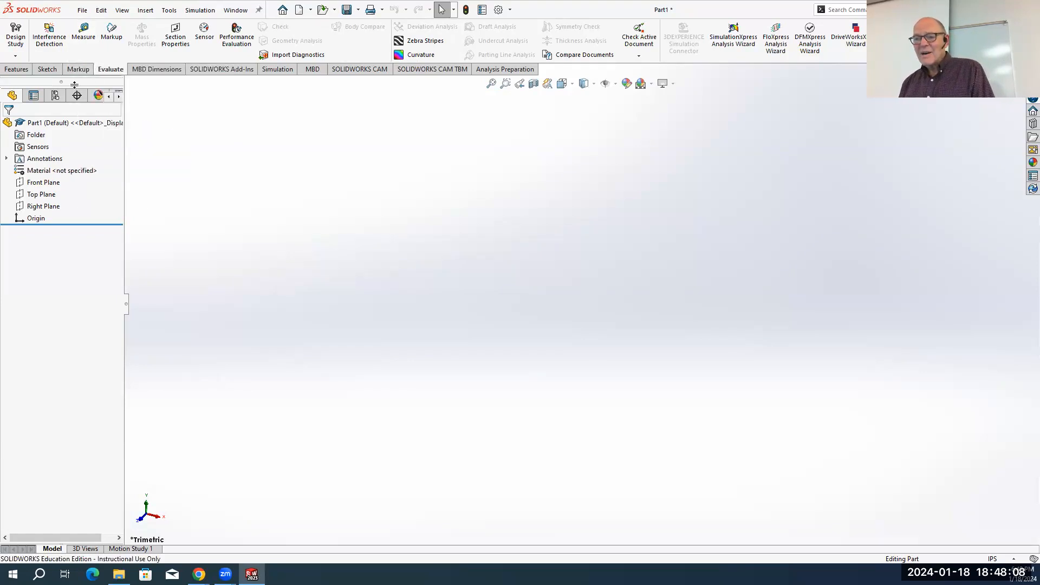
Start a new 2D sketch on the Top Plane
click(46, 70)
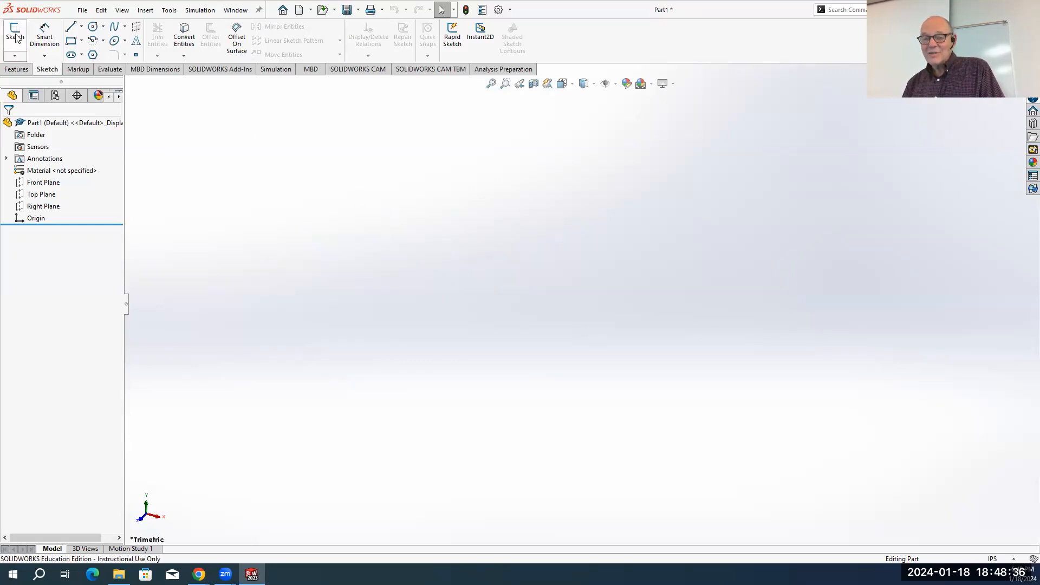
click(16, 58)
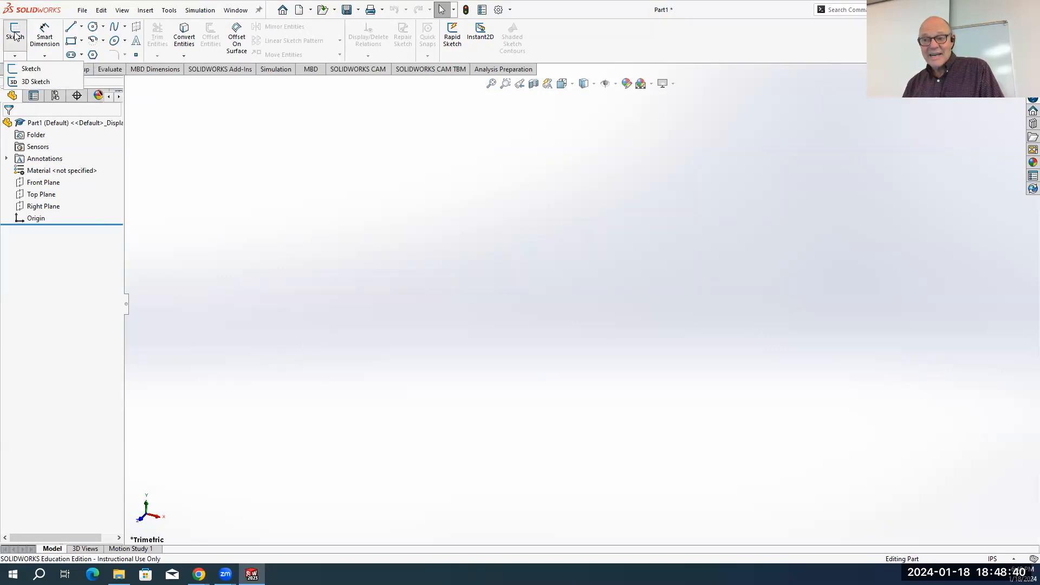
click(15, 34)
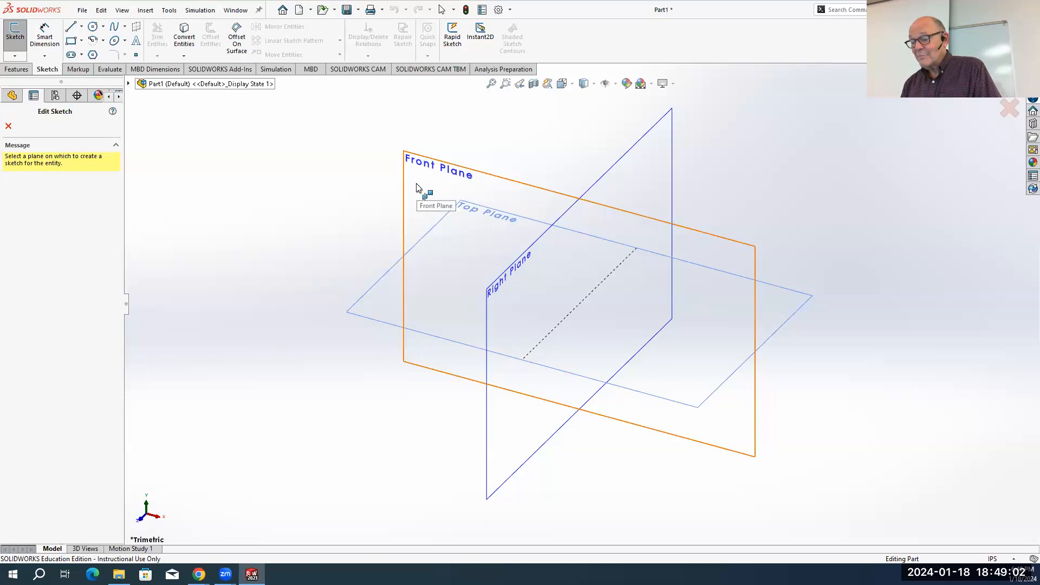
click(383, 306)
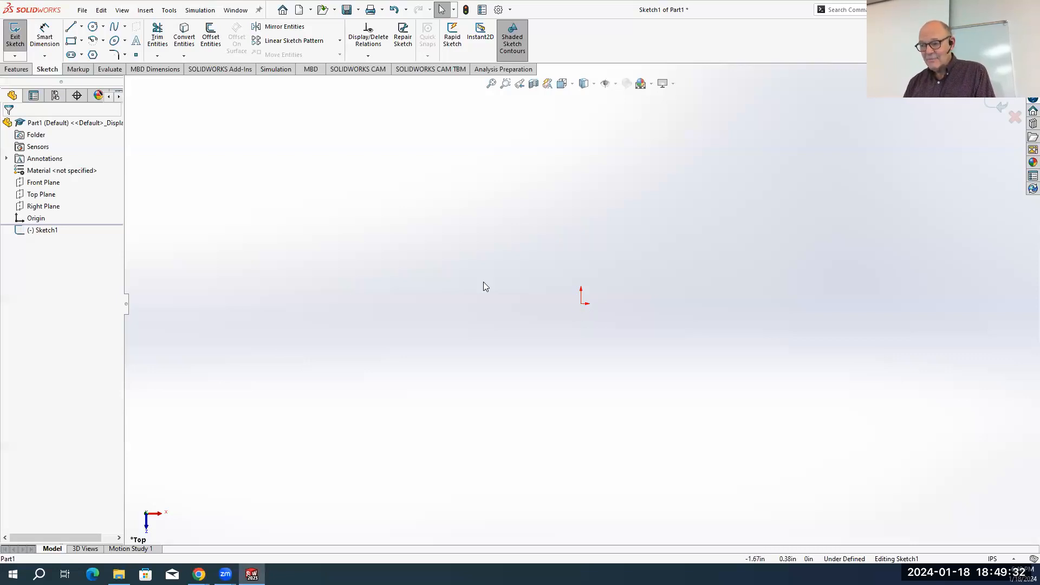
Sketch a corner rectangle around the origin and pull its lower-left corner outward to make it about 3.76 by 2.26 in
click(71, 41)
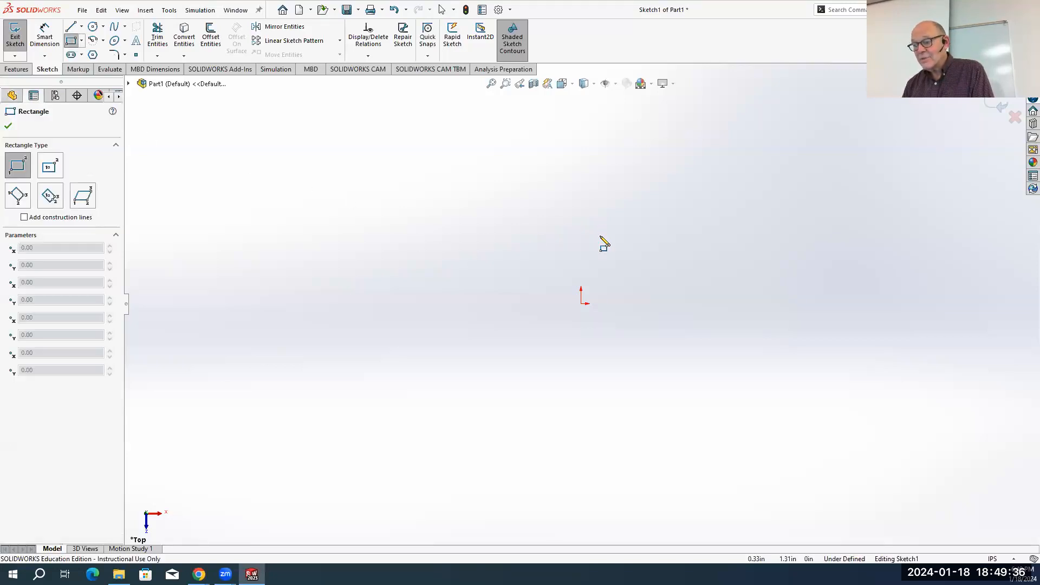
click(531, 342)
click(735, 213)
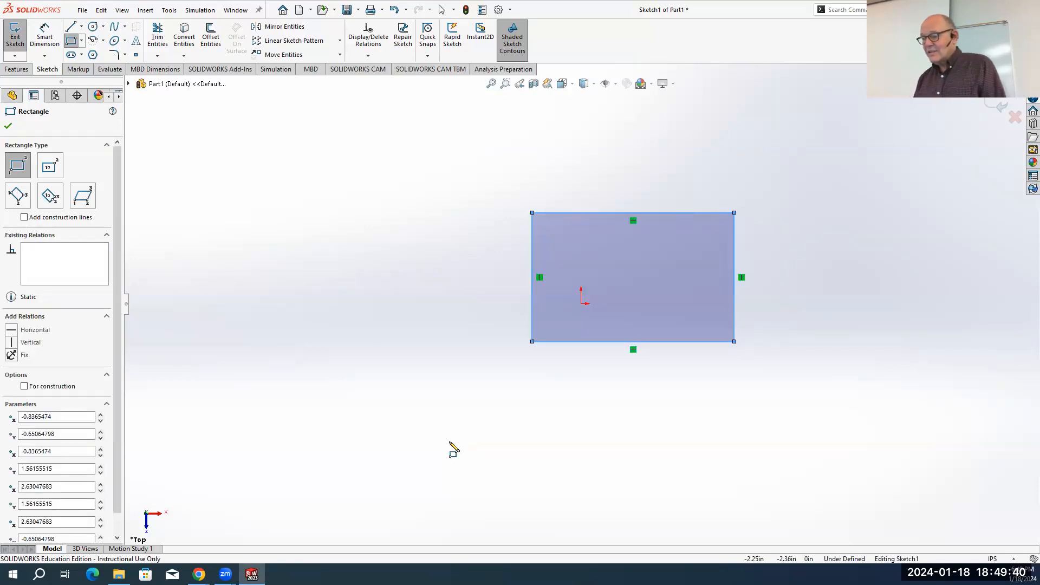
key(Escape)
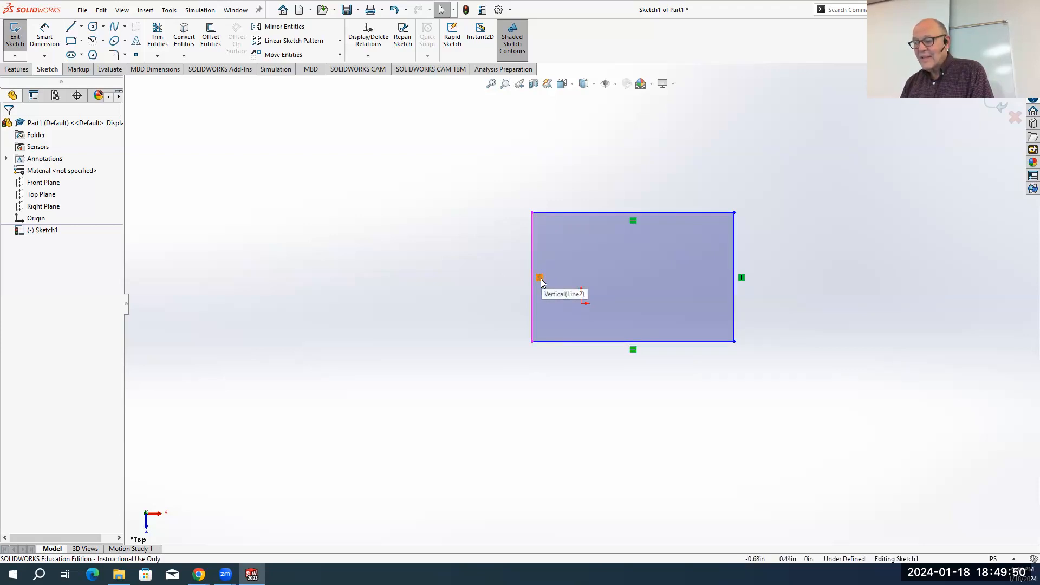
mouse_move(533, 342)
mouse_down()
mouse_move(455, 398)
mouse_move(503, 344)
mouse_move(524, 367)
mouse_move(514, 344)
mouse_up()
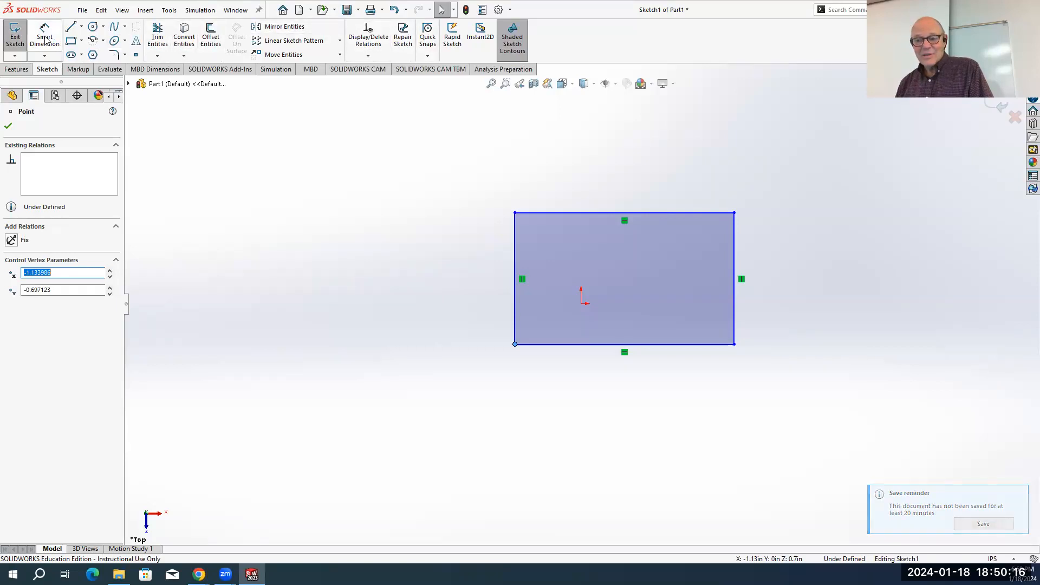
Dimension the rectangle's upper edge with Smart Dimension and set its width to 4 in
click(44, 57)
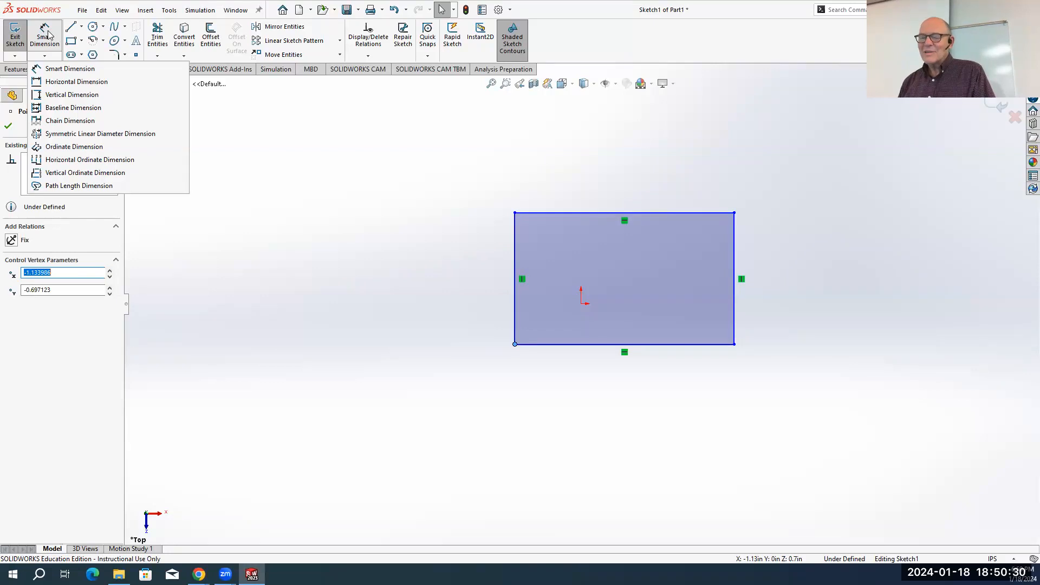
click(47, 34)
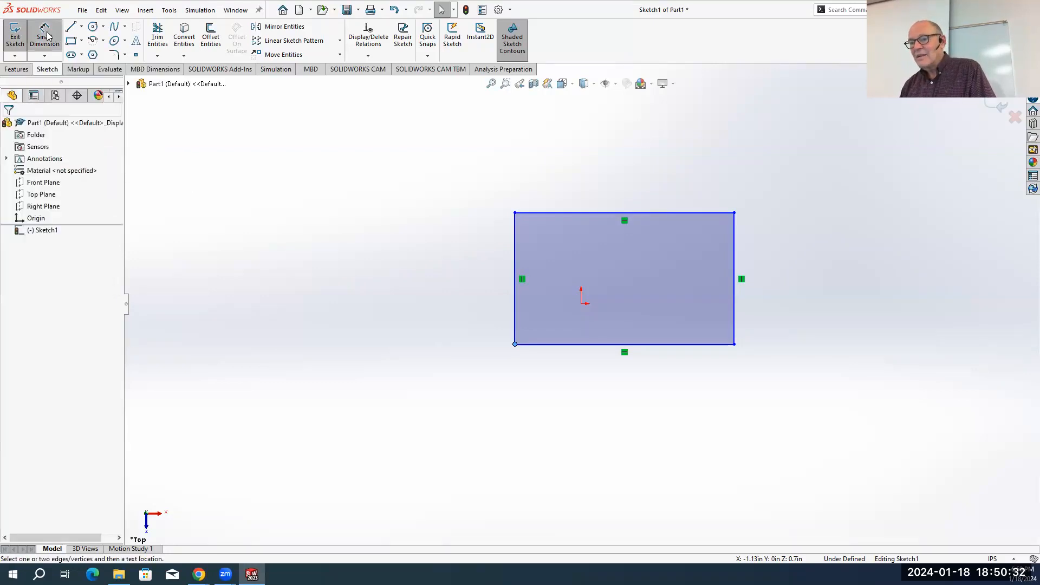
click(591, 215)
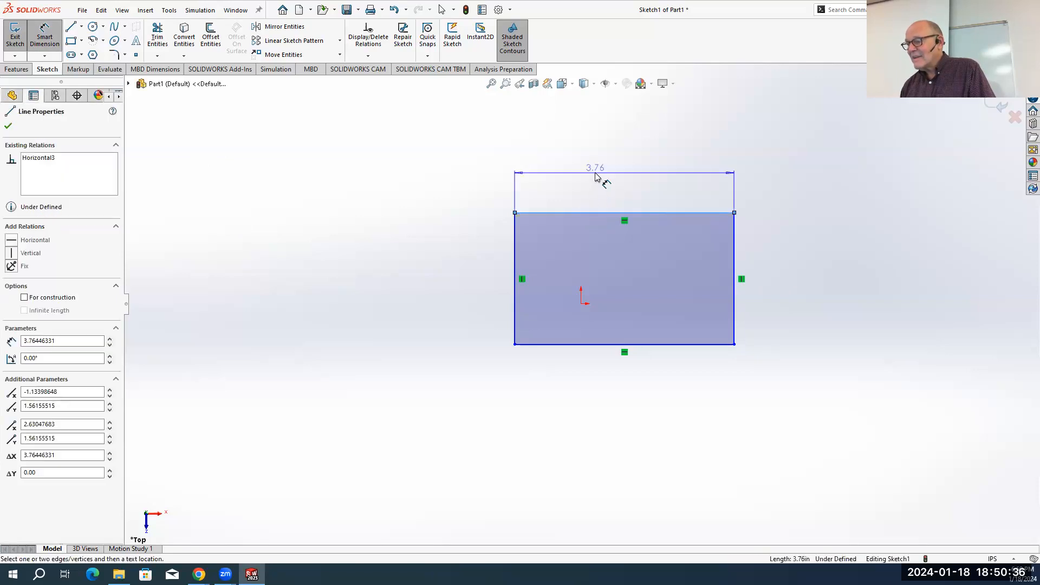
click(597, 178)
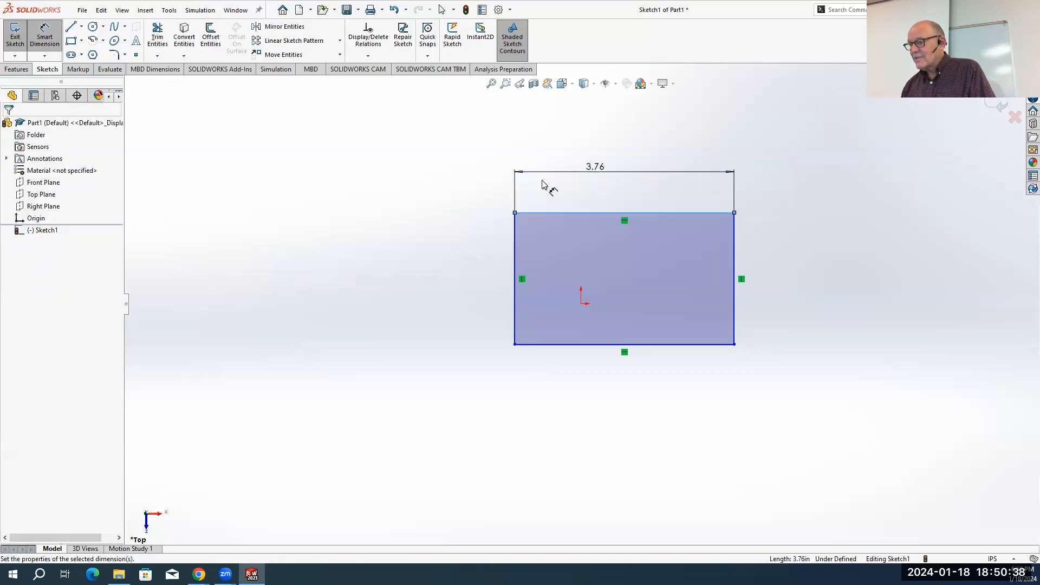
text(4)
key(Return)
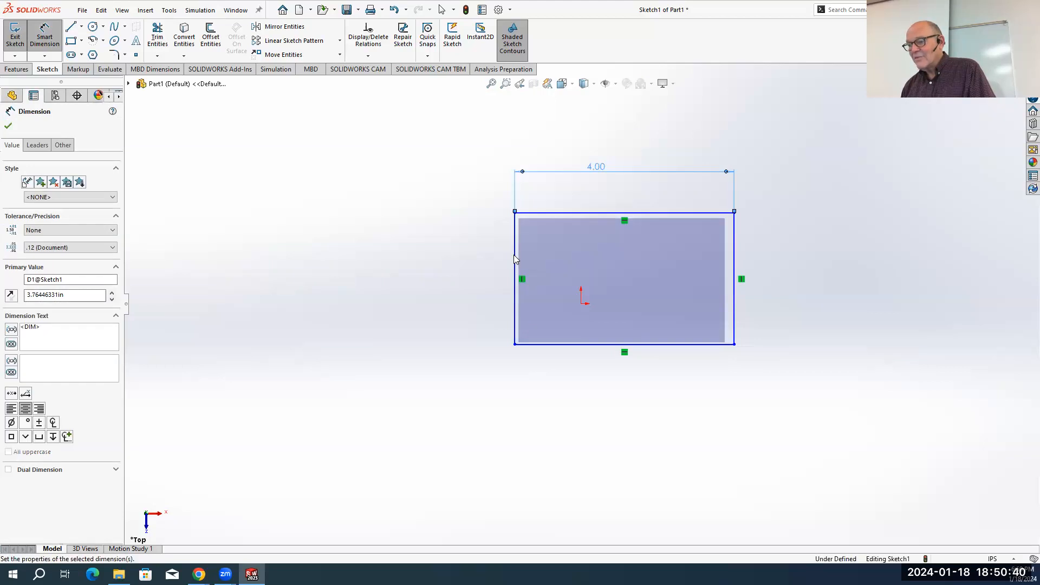
Dimension the rectangle's left edge, setting its height to 2.5 in, and leave the dimension tool
click(476, 265)
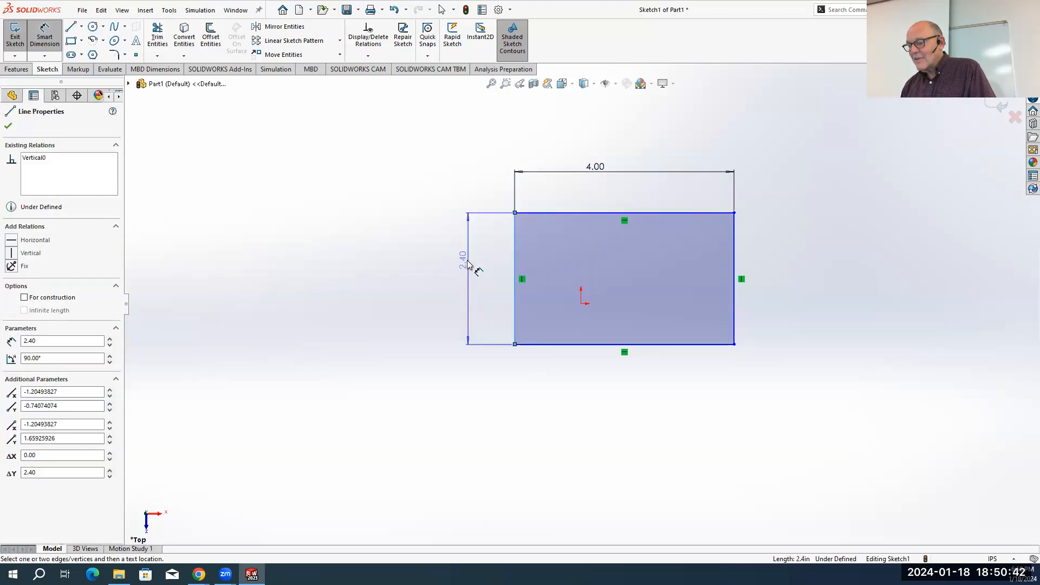
click(469, 265)
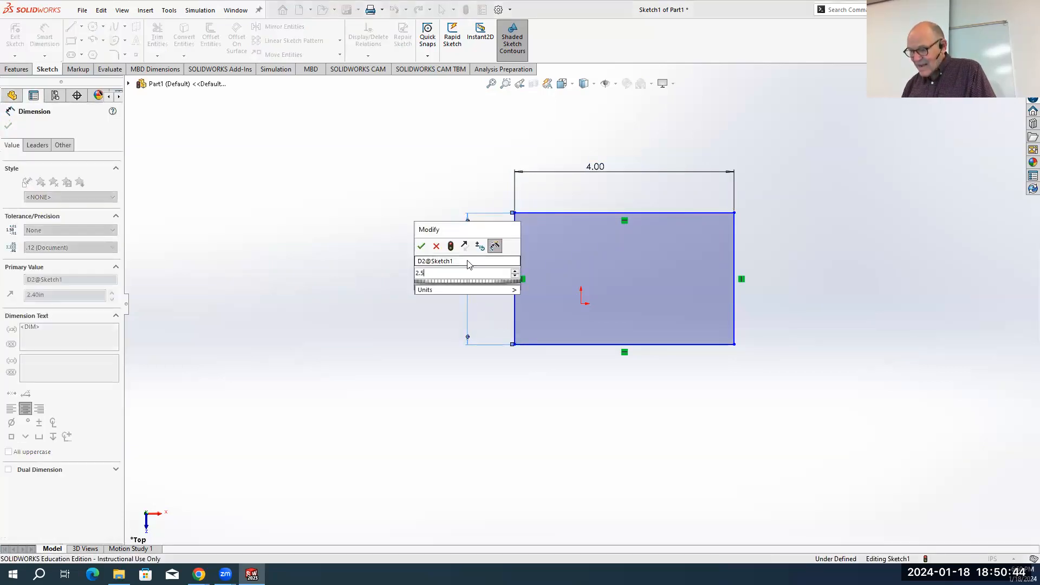
key(Return)
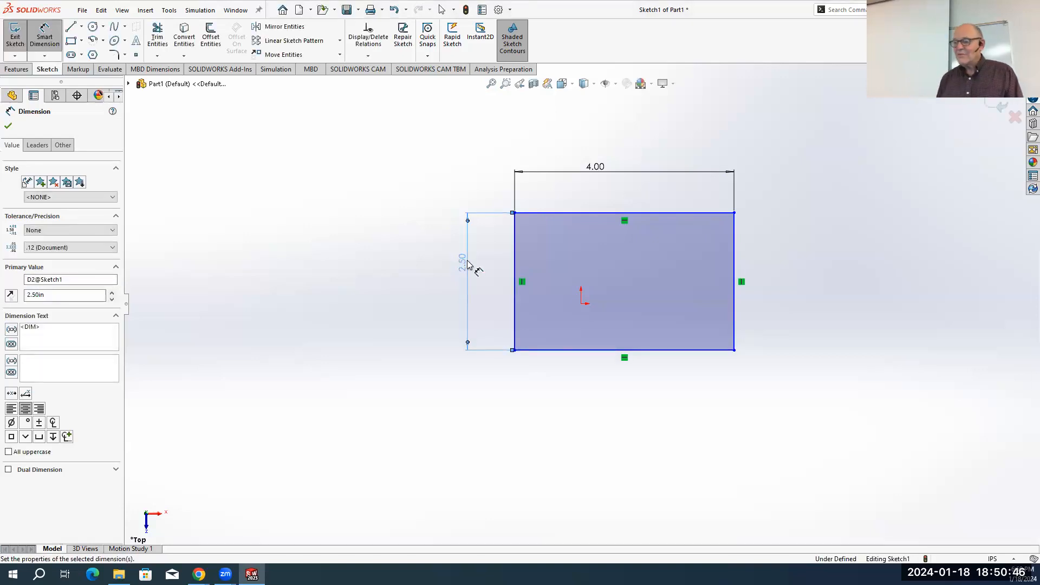
click(431, 311)
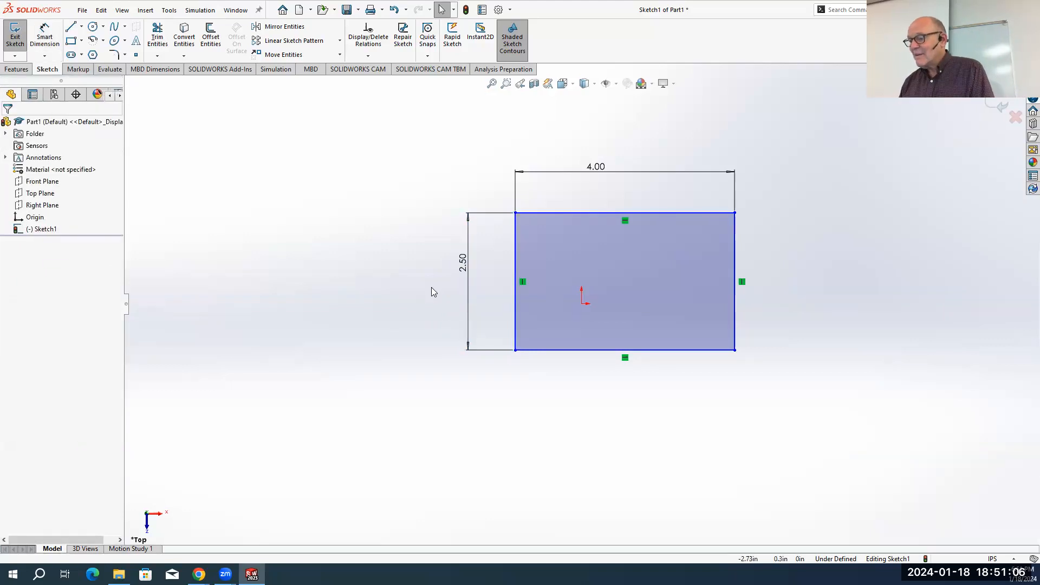
Change the rectangle's height dimension to 3 in
double_click(463, 265)
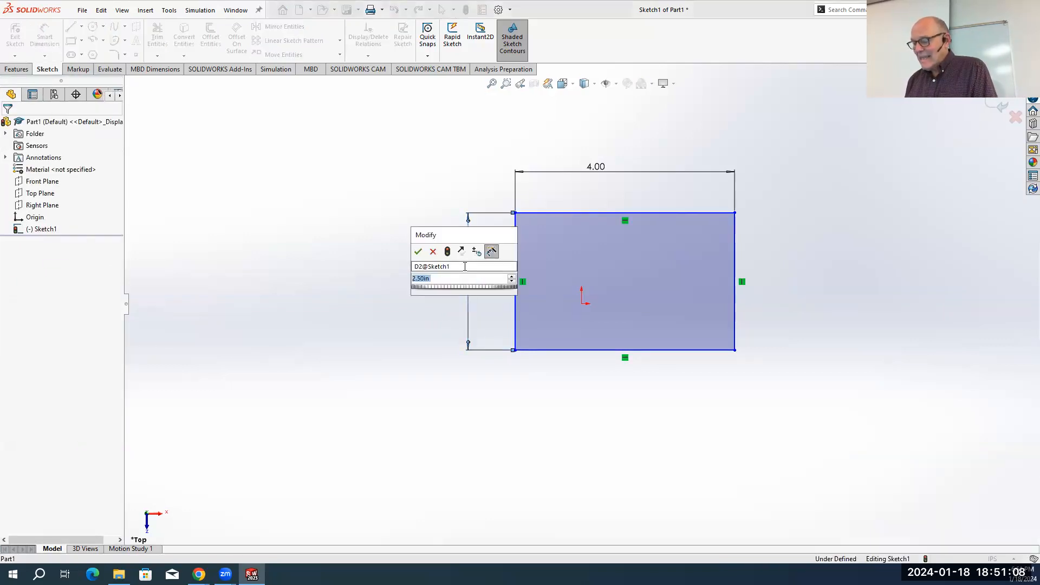
text(3)
key(Return)
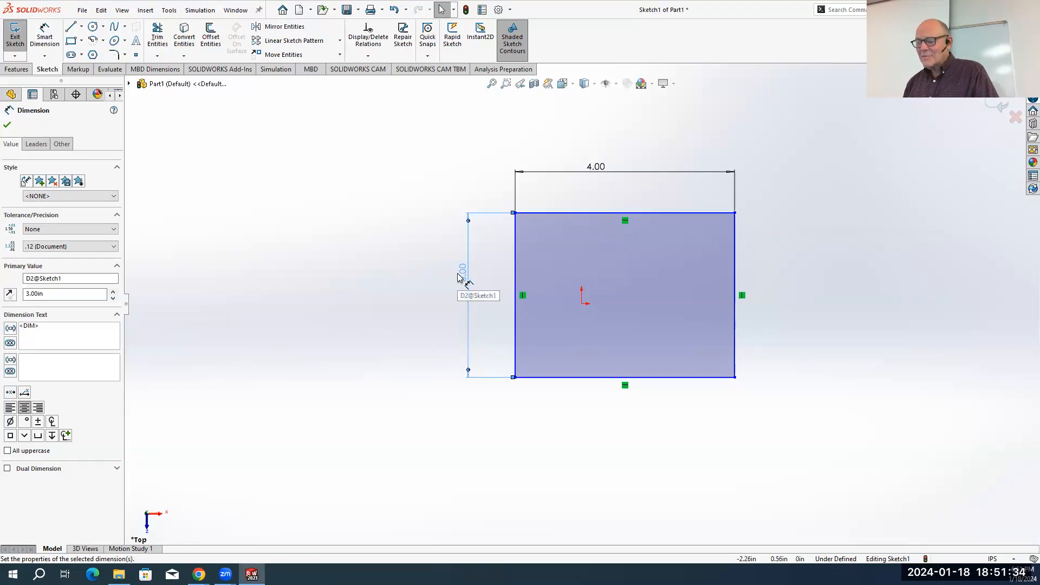
click(389, 309)
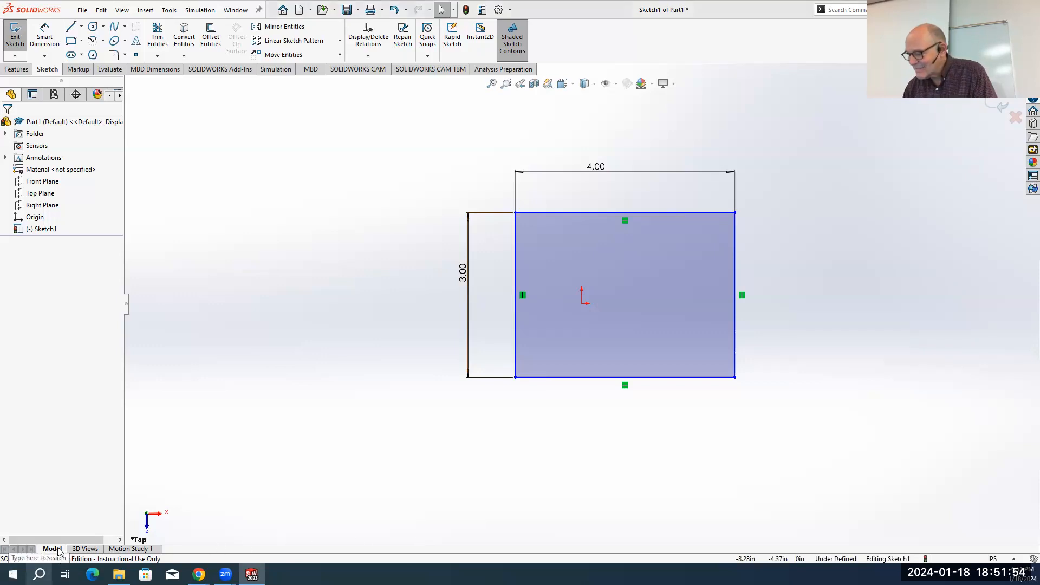
Use Windows Magnifier to examine the sketch's definition status and cursor coordinates up close, and return the screen to normal size
click(38, 574)
text(mag)
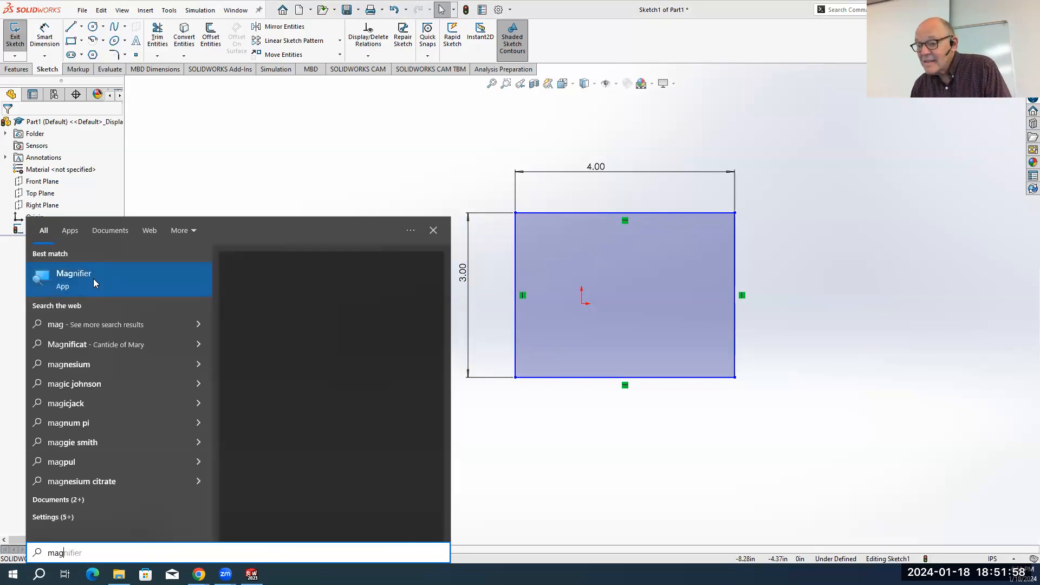
click(641, 462)
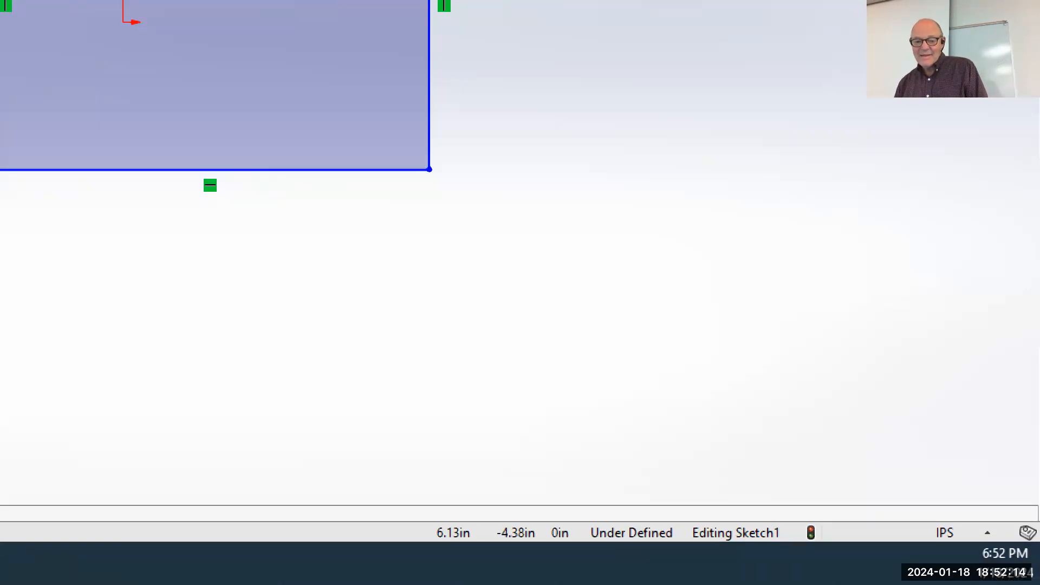
key(super+Escape)
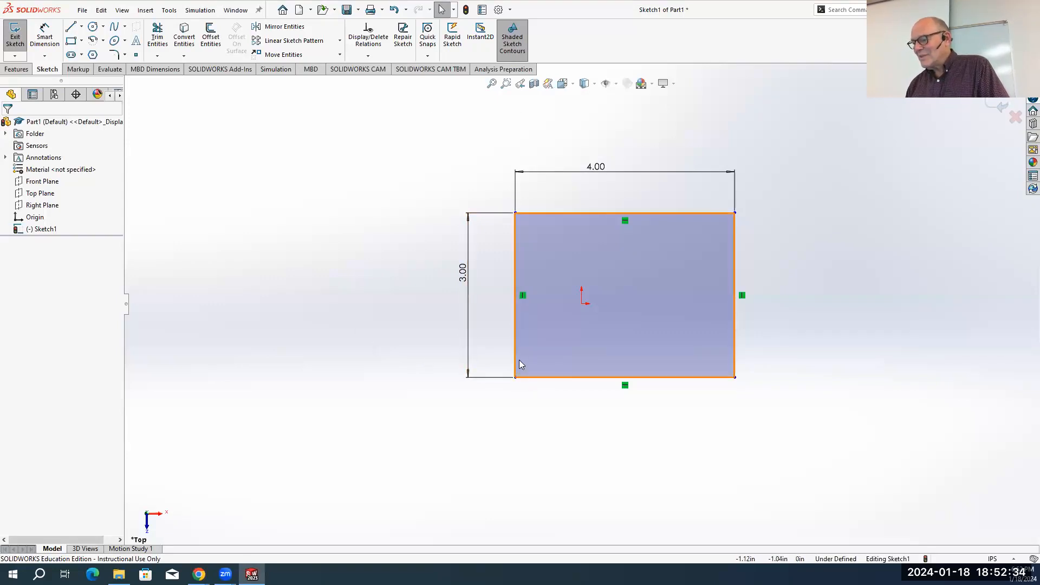
Move the under-defined rectangle up and to the left so that the origin lies inside it near the lower-right corner
drag(519, 354, 421, 299)
mouse_move(484, 382)
mouse_down()
mouse_move(476, 332)
mouse_move(485, 366)
mouse_up()
key(Escape)
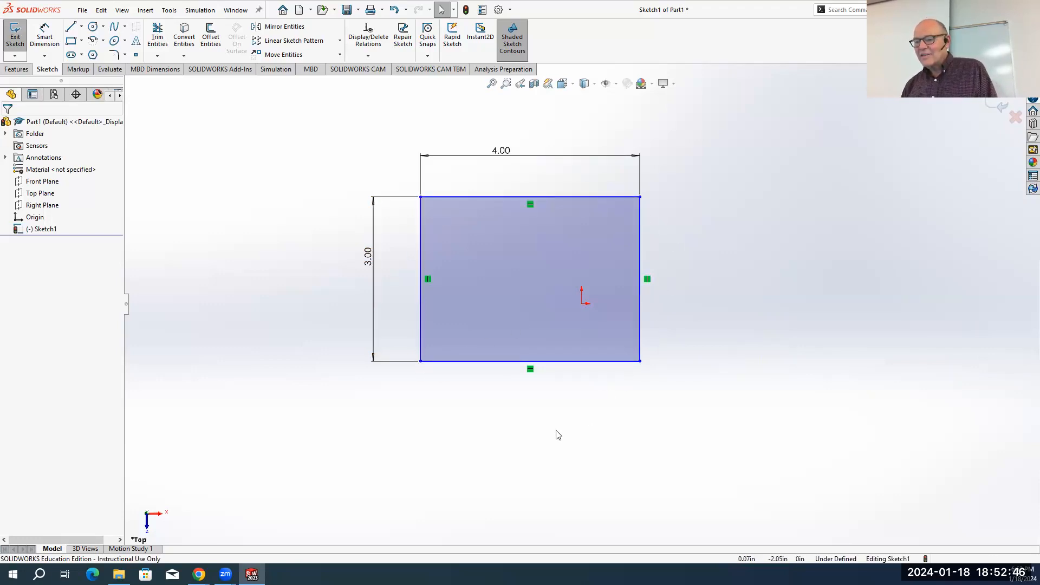
Make the rectangle's lower-left corner coincident with the origin and fit the sketch in view
click(421, 361)
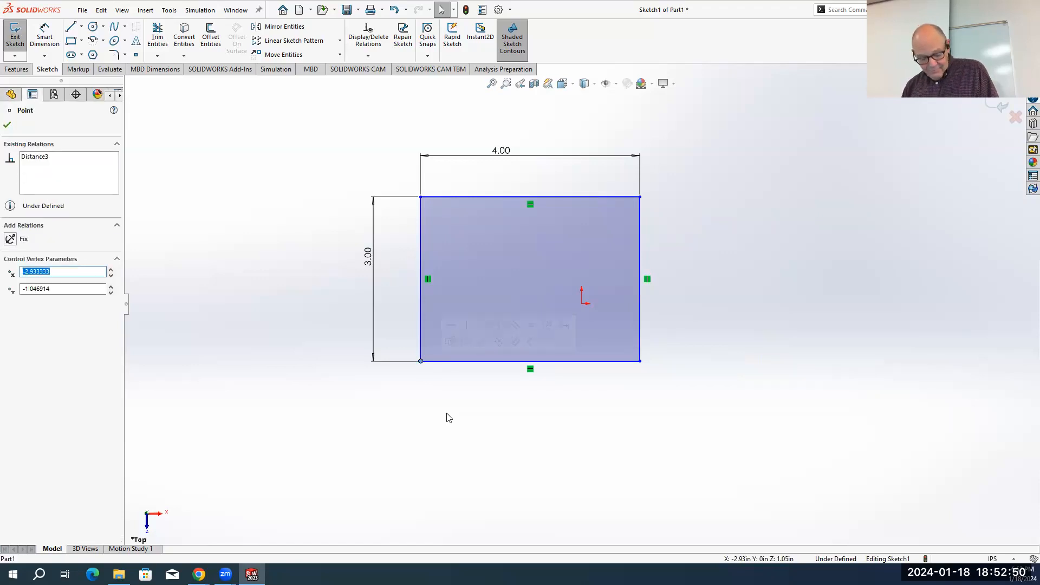
ctrl+click(582, 303)
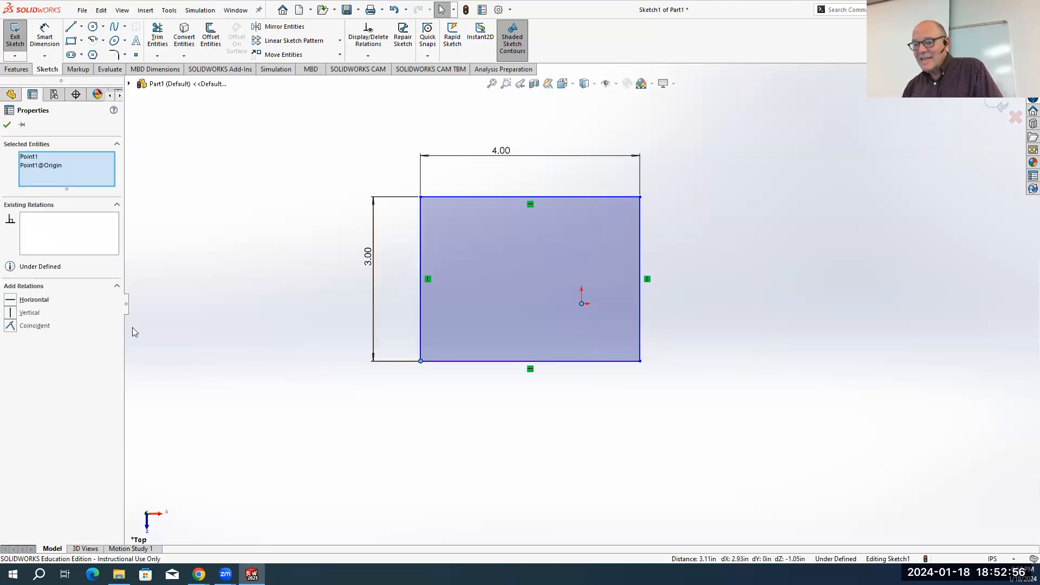
click(11, 327)
click(159, 364)
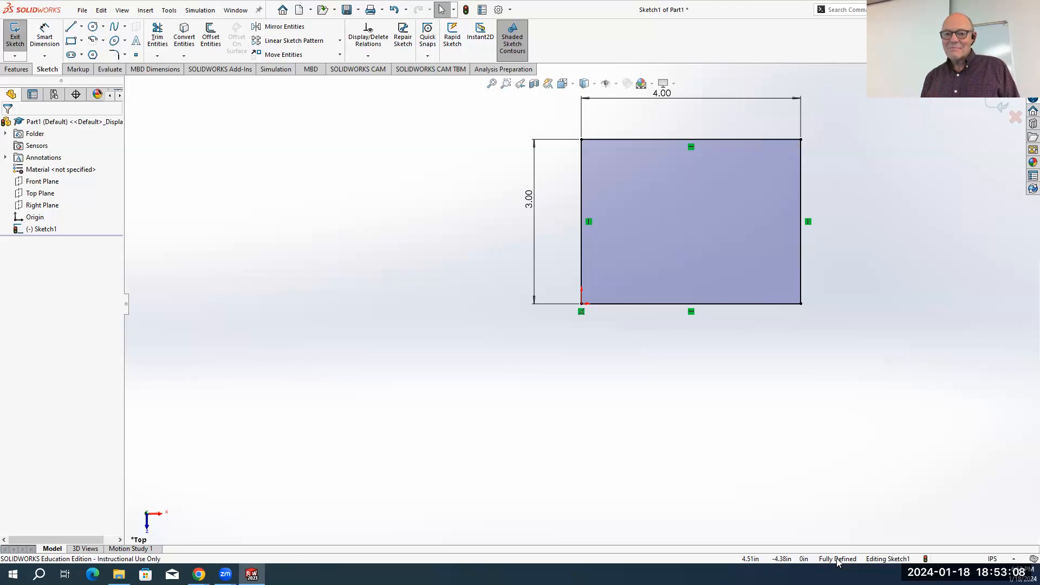
key(f)
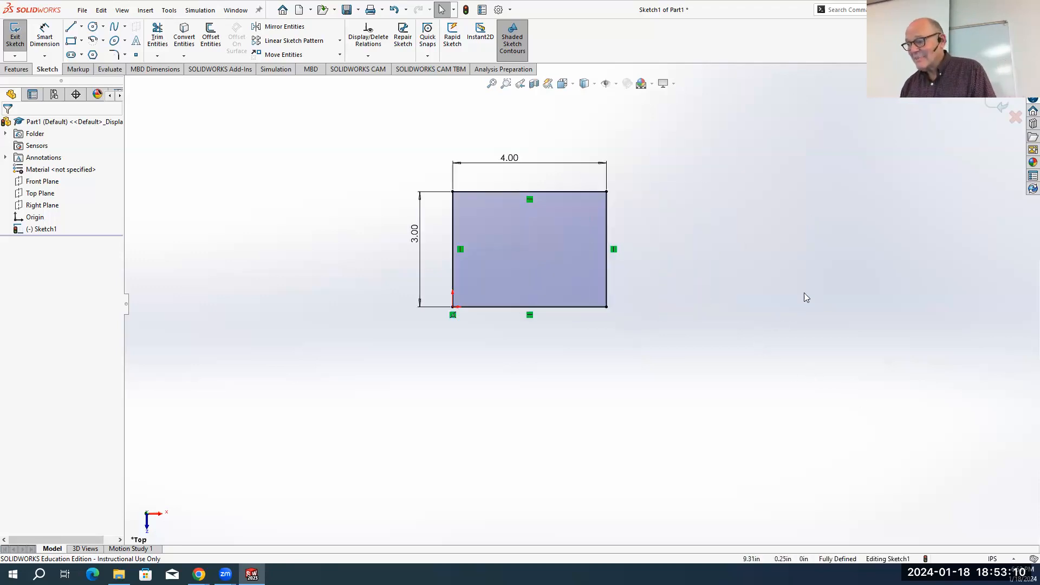
scroll(645, 266, up, 1)
scroll(644, 266, down, 2)
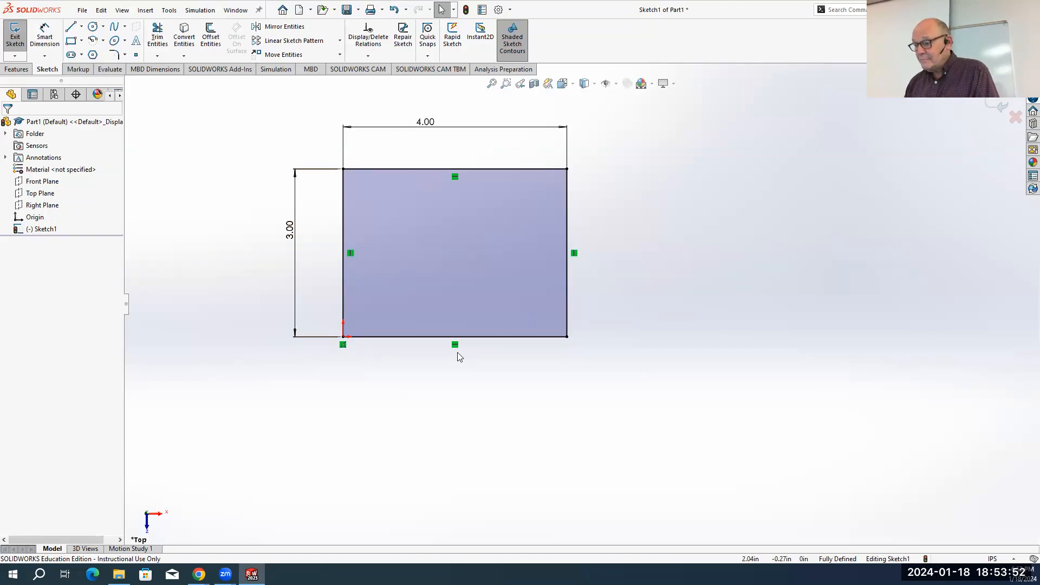
Extrude the rectangle into a solid block with a blind depth of 1.5 in
click(16, 69)
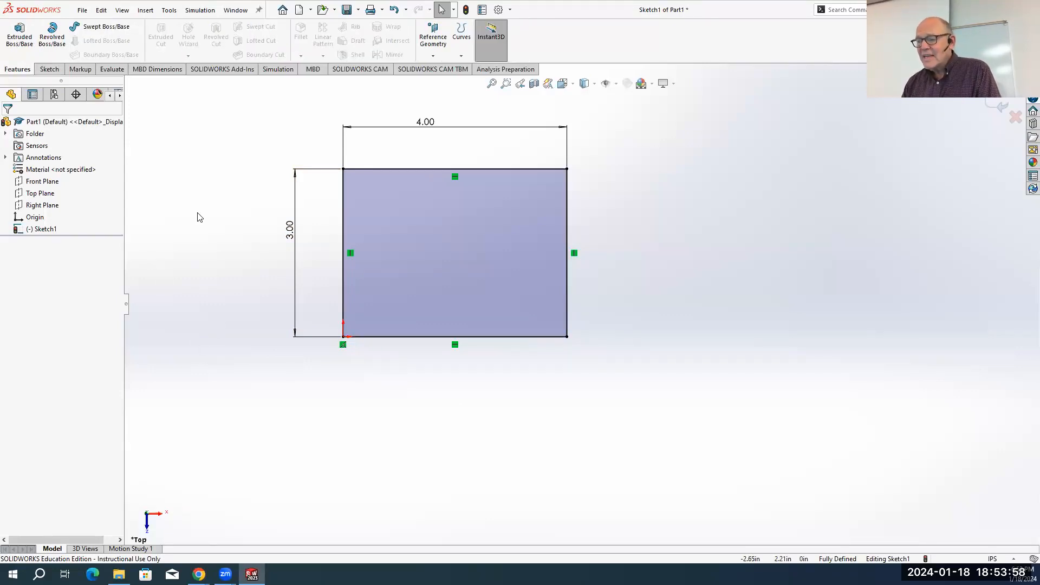
mouse_move(226, 207)
middle_down()
mouse_move(179, 239)
mouse_move(219, 232)
mouse_move(174, 223)
mouse_move(161, 238)
middle_up()
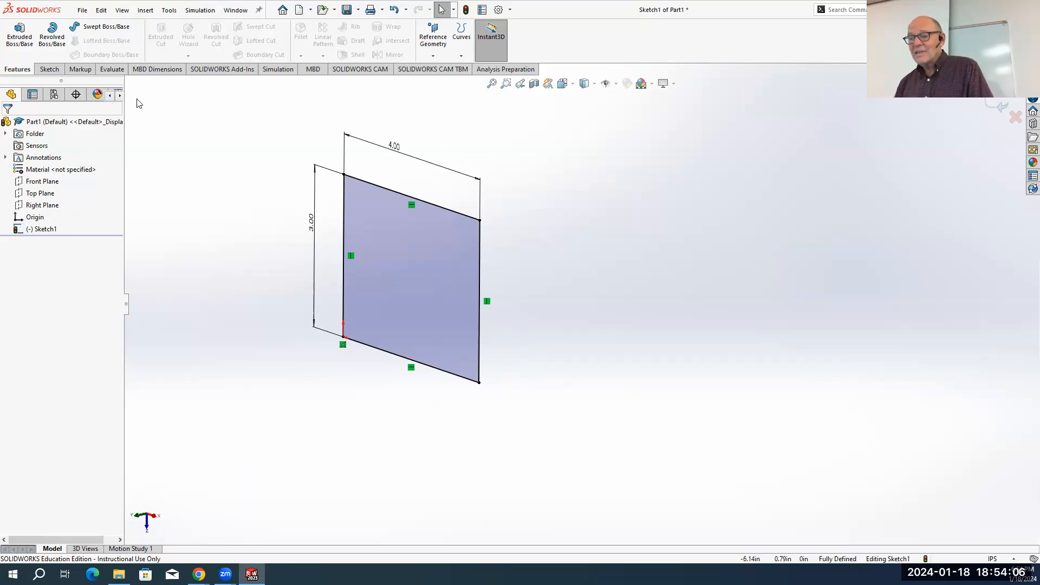
click(16, 44)
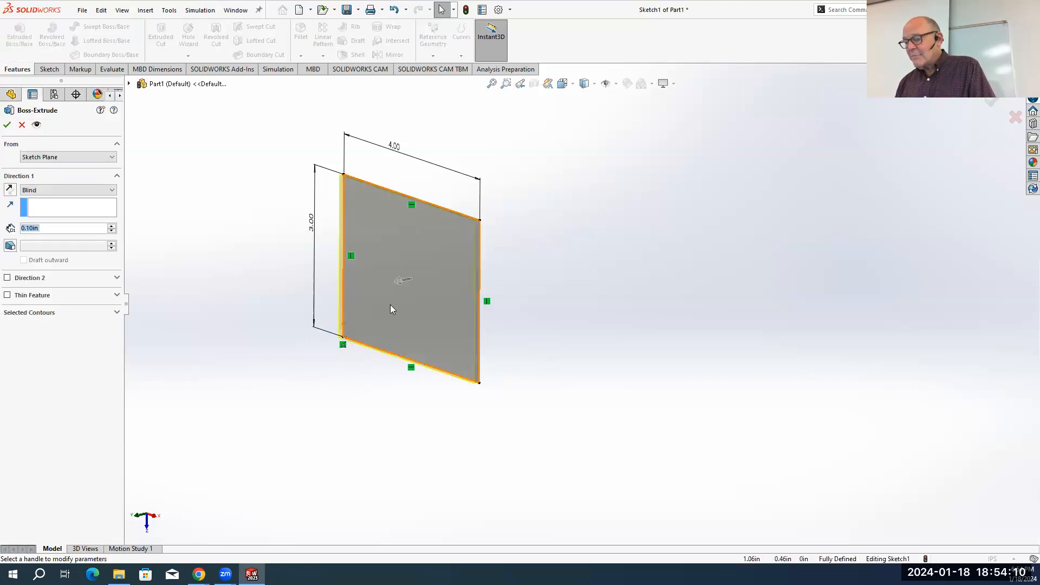
drag(344, 302, 281, 314)
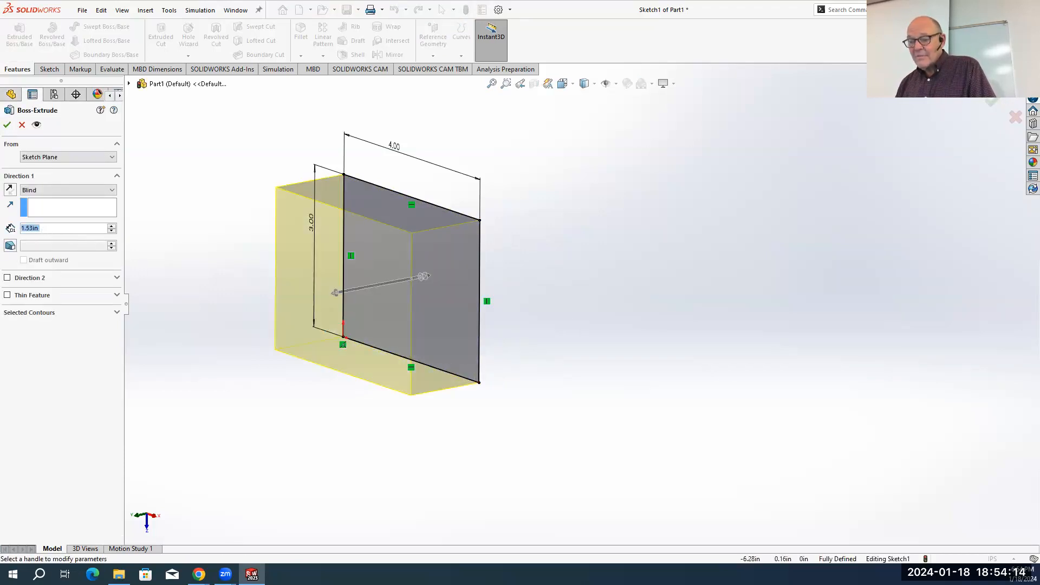
text(1.5)
key(Return)
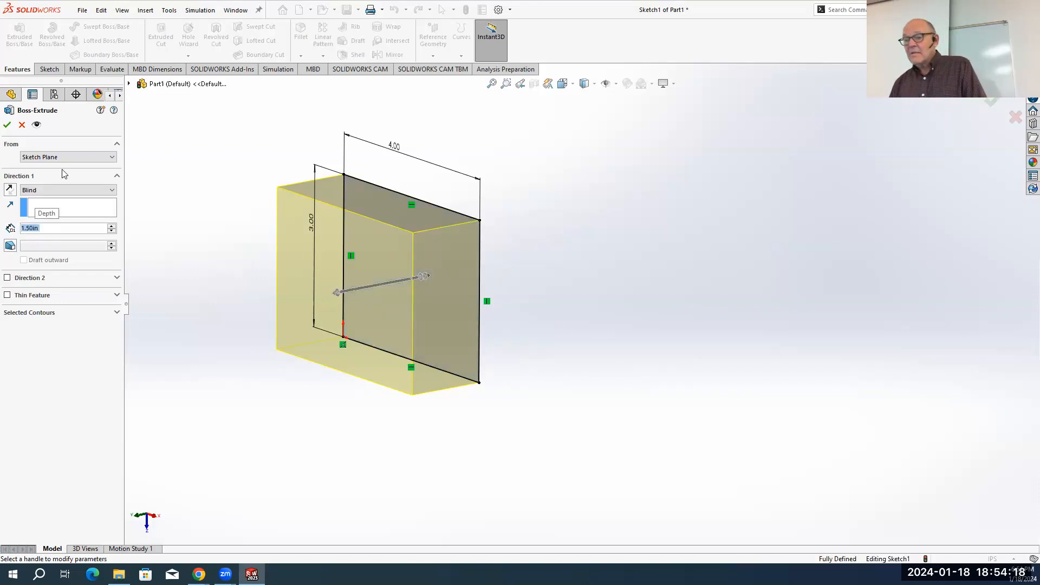
click(7, 125)
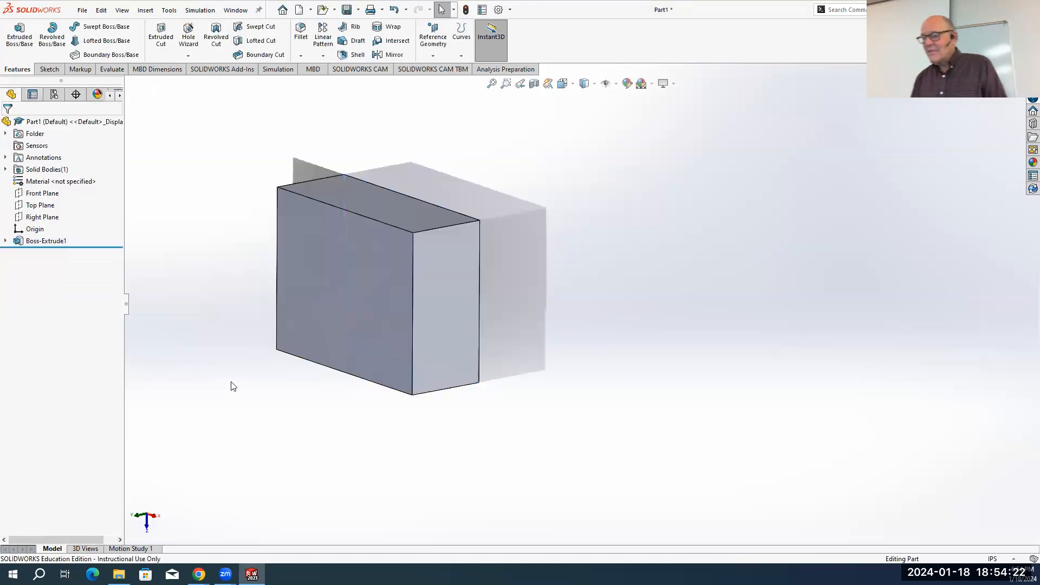
Turn off Shadows In Shaded Mode and RealView Graphics for the block's display
middle_drag(420, 356, 460, 396)
key(Escape)
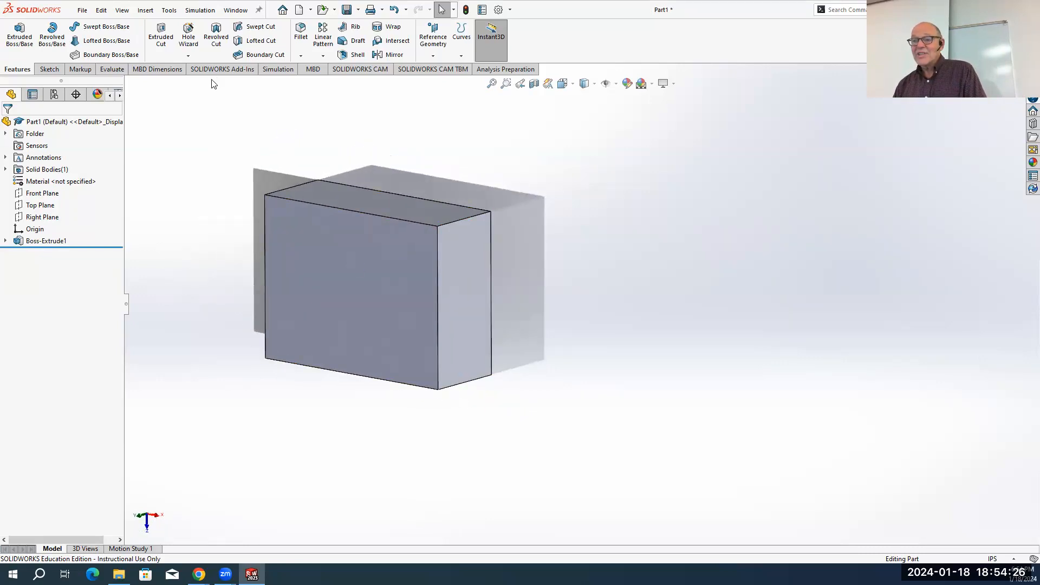
click(121, 10)
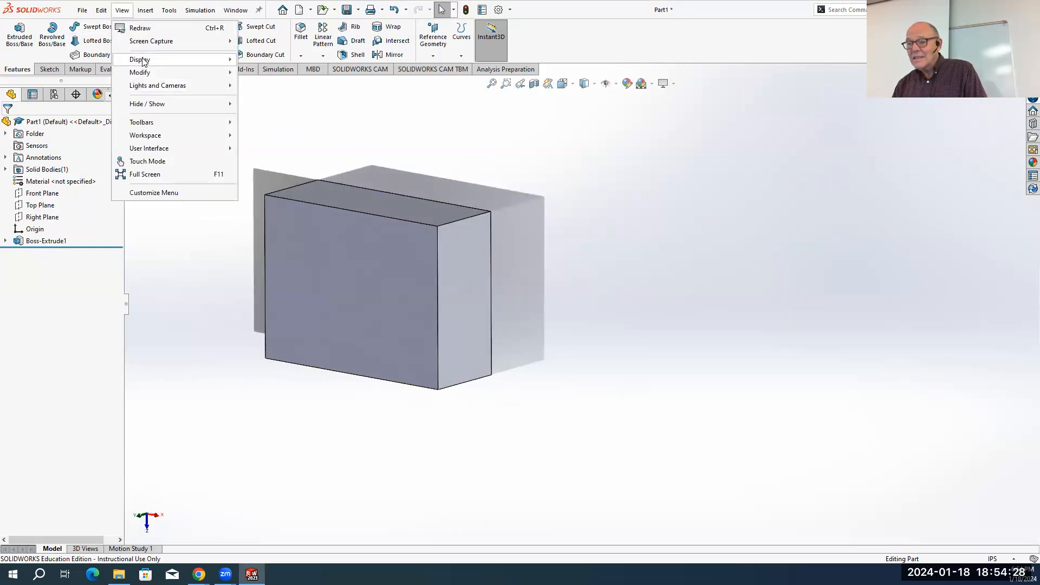
mouse_move(145, 60)
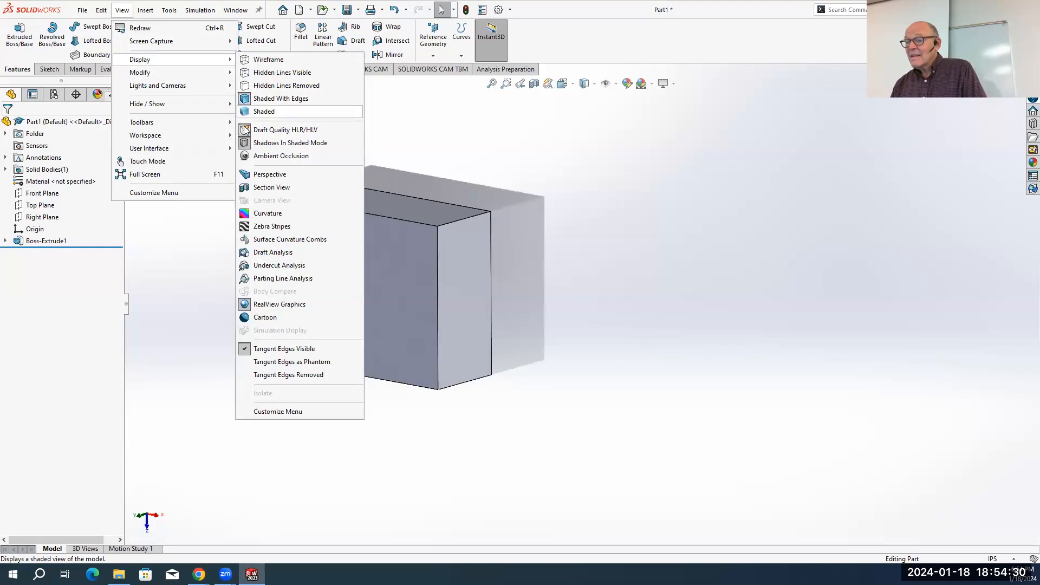
click(250, 145)
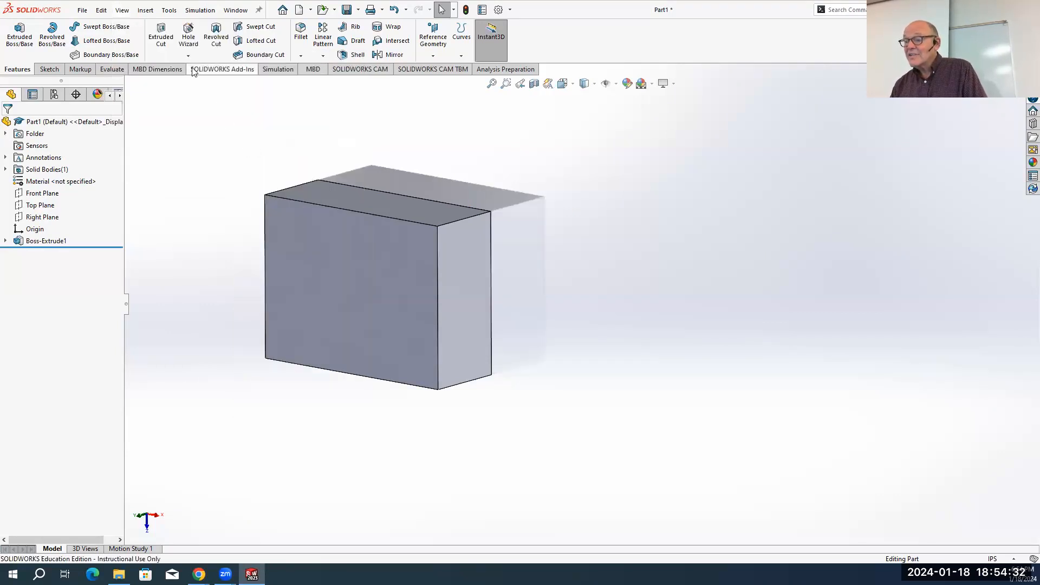
click(122, 10)
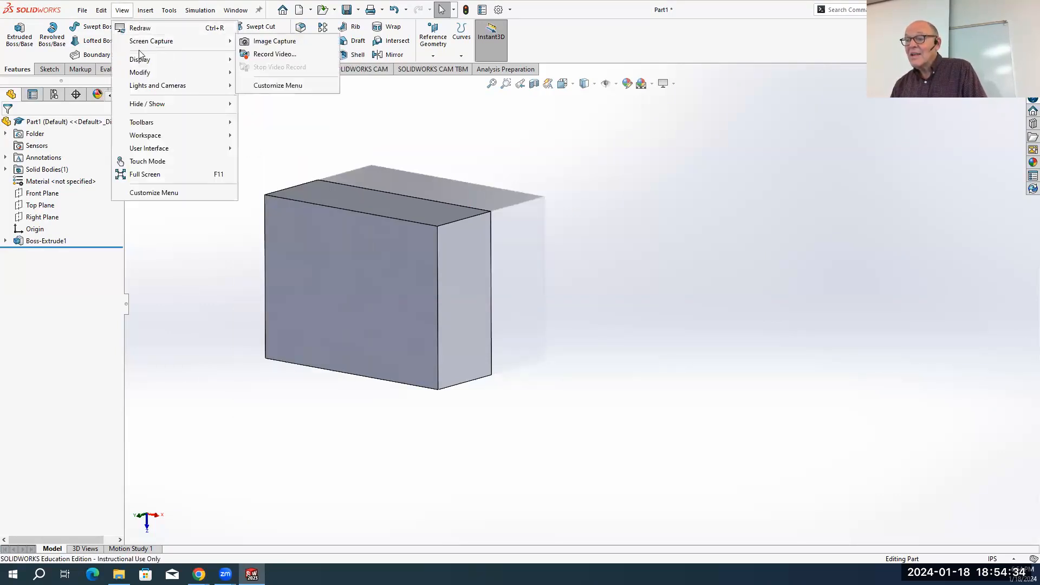
mouse_move(139, 59)
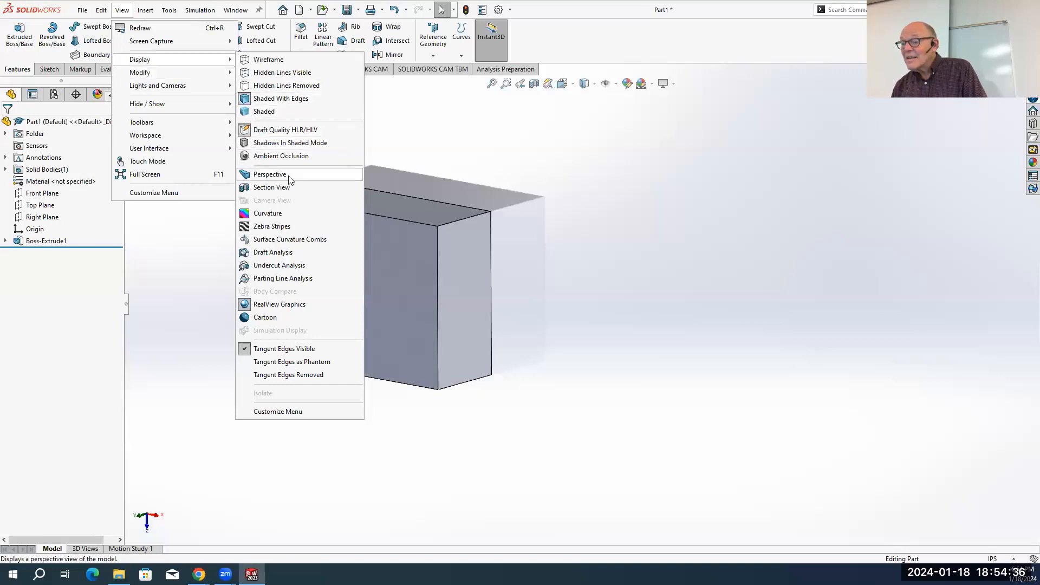
click(248, 307)
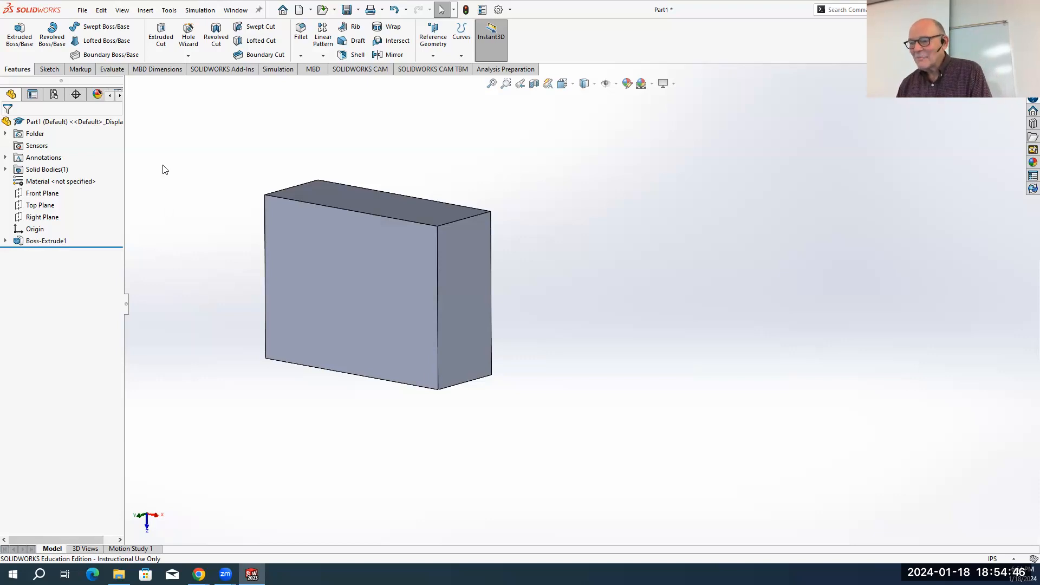
Try a section view of the block and shift its cutting plane
middle_drag(459, 378, 256, 265)
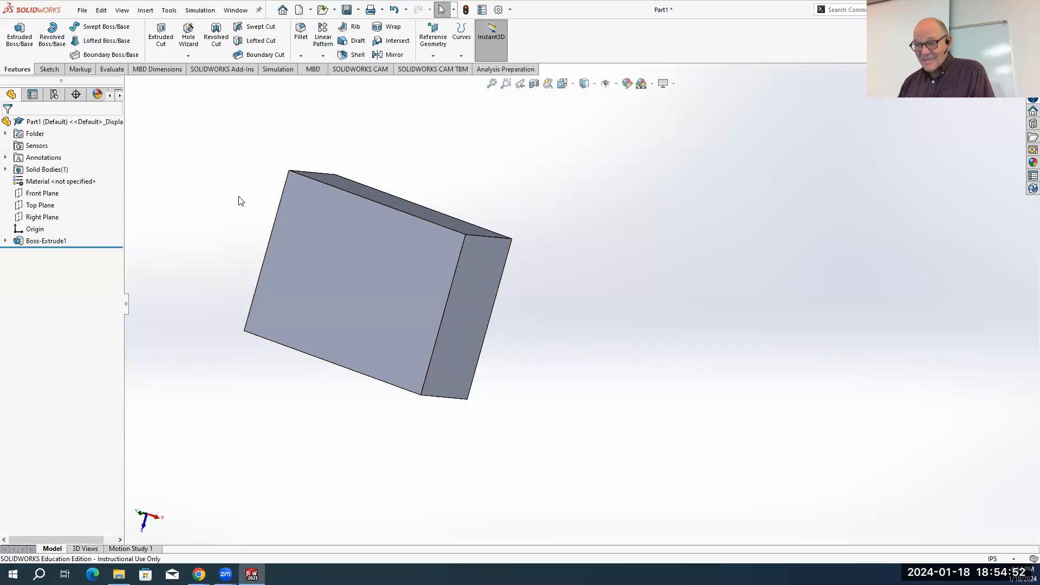
click(533, 83)
drag(372, 304, 449, 242)
middle_drag(715, 336, 694, 362)
key(Escape)
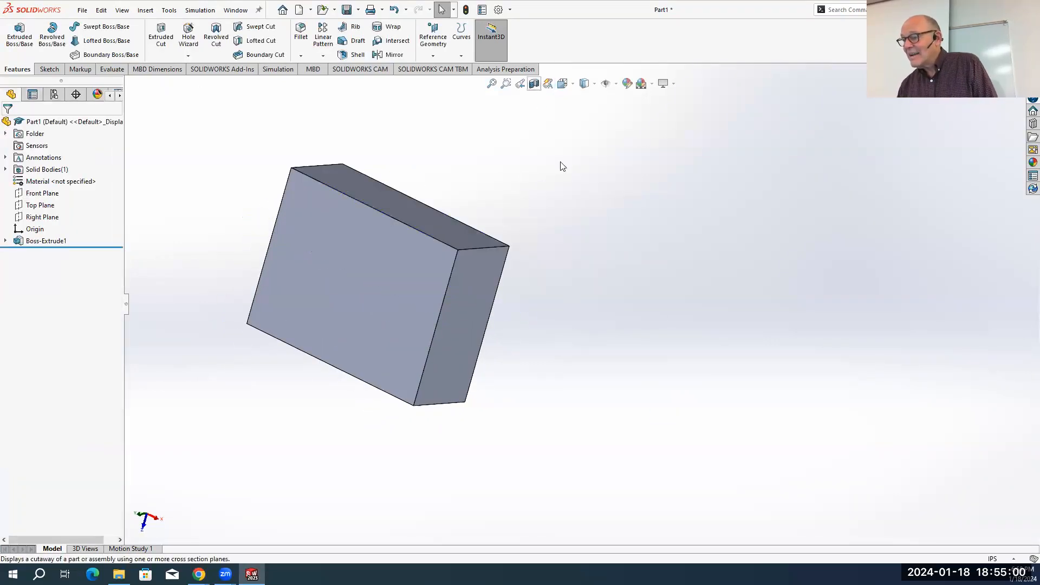
Start a sketch on the block's large upper face
middle_drag(643, 435, 684, 386)
key(ctrl+4)
middle_drag(548, 406, 658, 321)
scroll(652, 379, down, 1)
scroll(645, 365, up, 3)
middle_drag(645, 365, 704, 451)
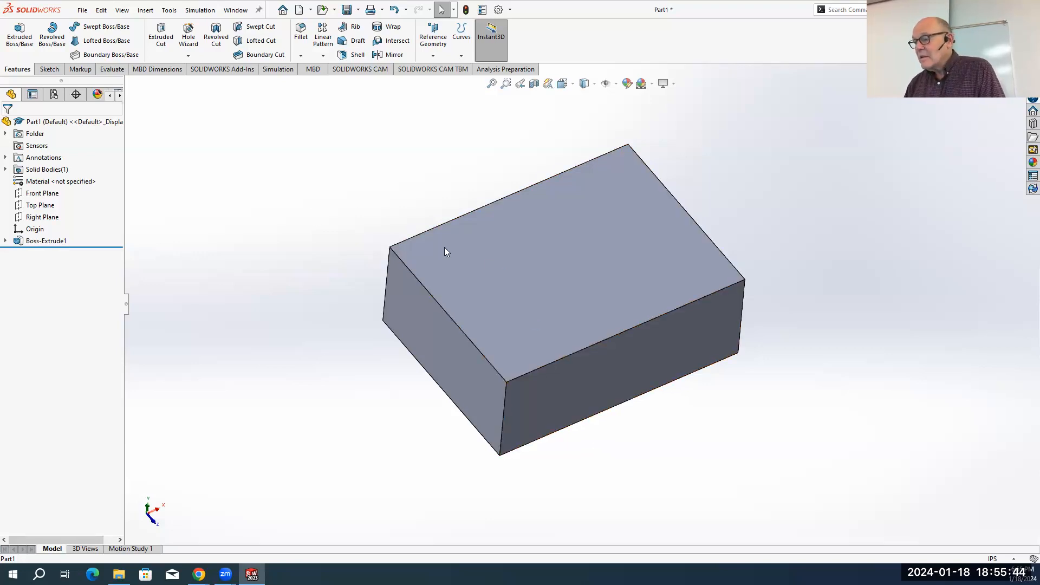
mouse_move(510, 265)
middle_down()
mouse_move(474, 332)
mouse_move(471, 311)
mouse_move(432, 271)
mouse_move(582, 283)
middle_up()
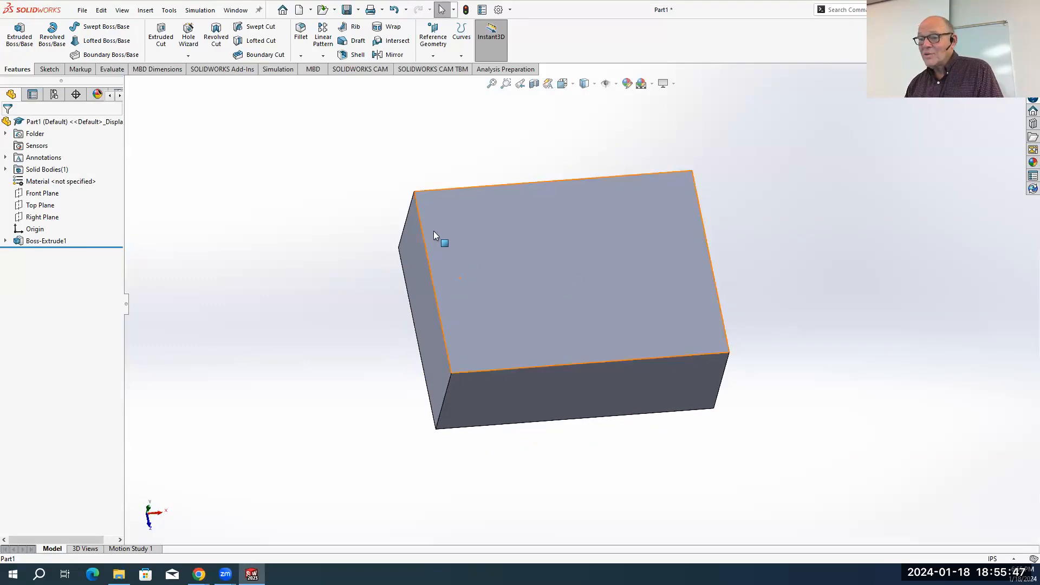
click(48, 69)
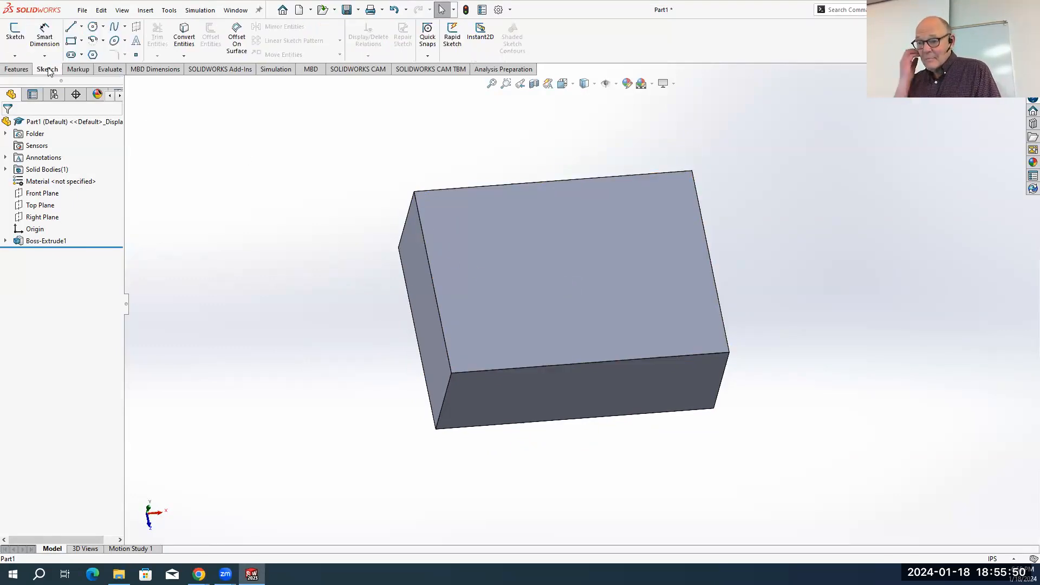
click(12, 34)
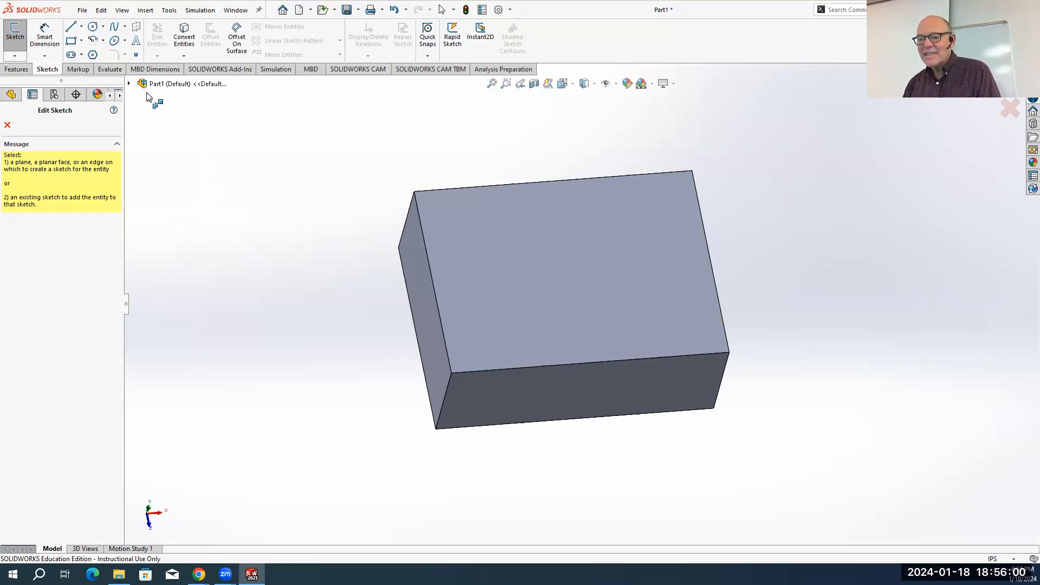
click(524, 254)
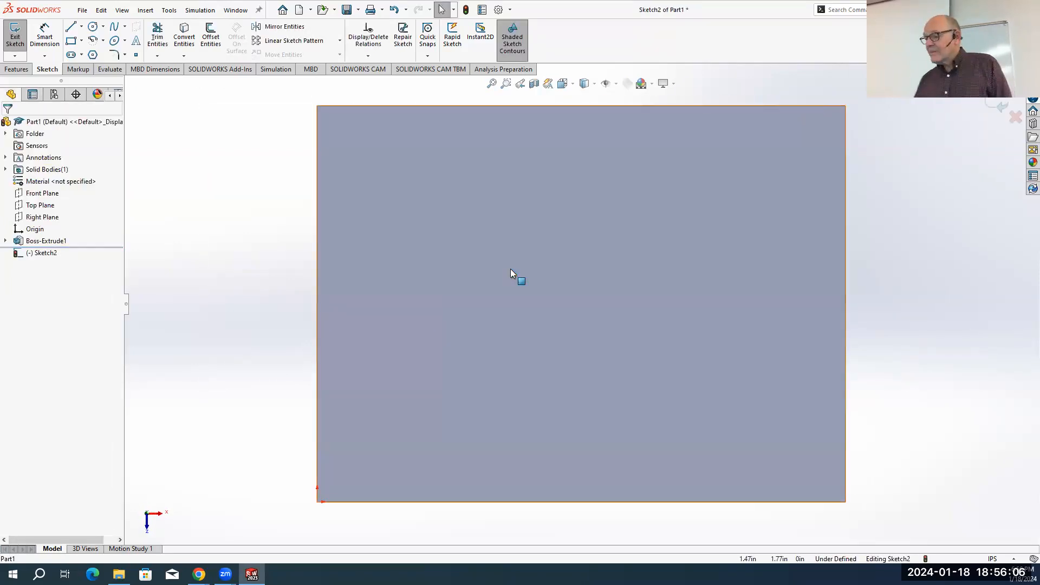
Sketch a circle with a radius of about 0.49 in near the middle of the upper face
click(93, 26)
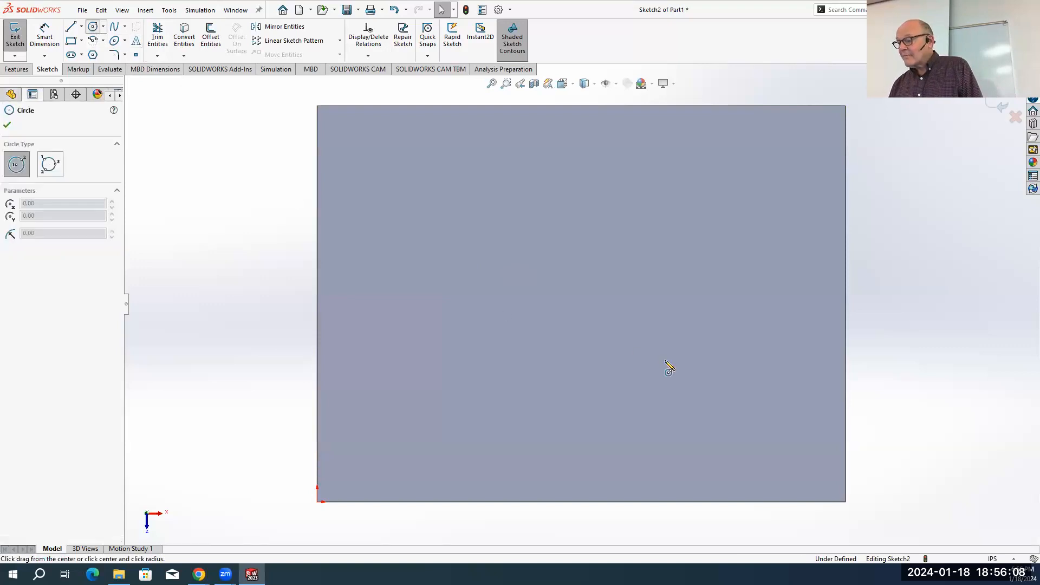
click(582, 322)
click(627, 372)
key(Escape)
Dimension the circle's diameter, setting it to 1 in, and leave the dimension tool
click(631, 373)
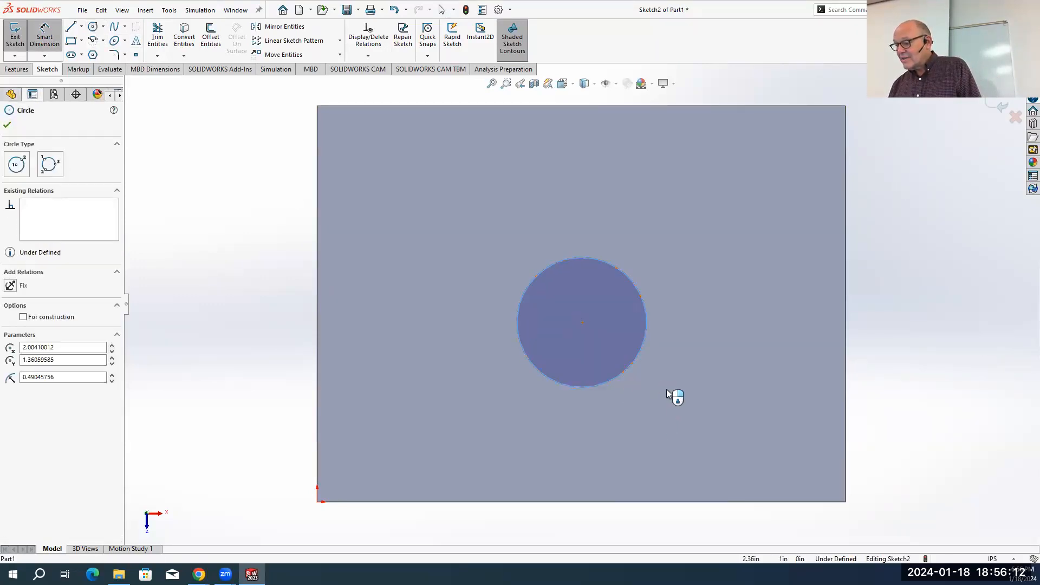
click(673, 402)
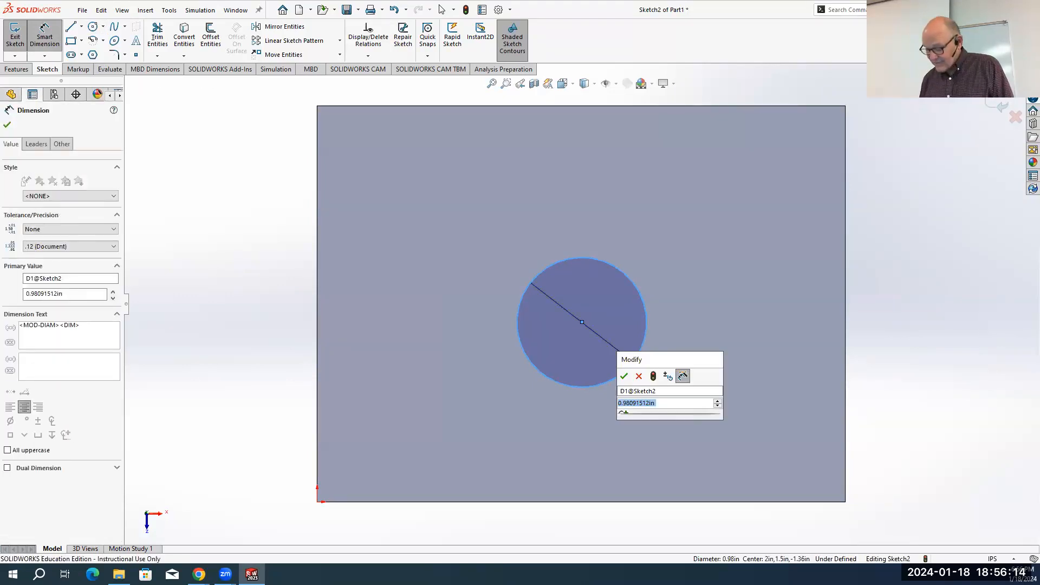
text(1)
key(Return)
key(f)
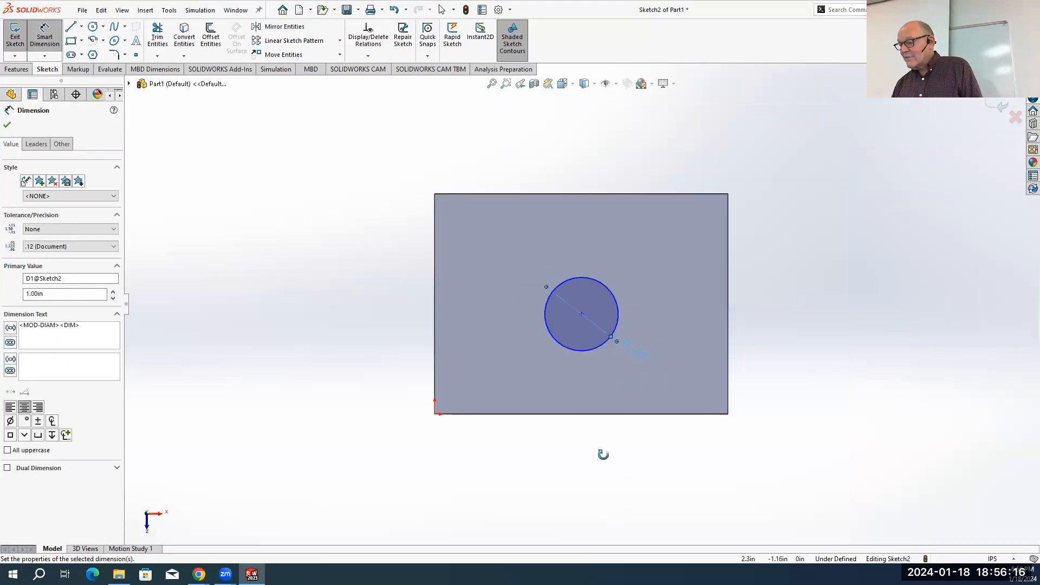
middle_drag(604, 476, 590, 431)
key(Escape)
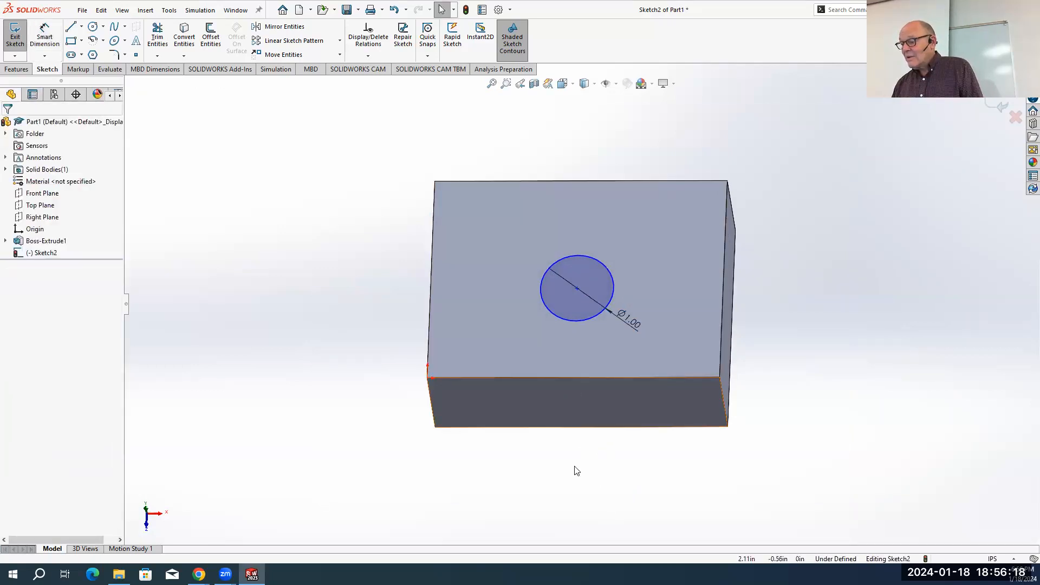
Dimension the distance from the upper face's left edge to the circle's centre, setting it to 2 in
right_drag(346, 352, 347, 340)
click(431, 341)
click(578, 289)
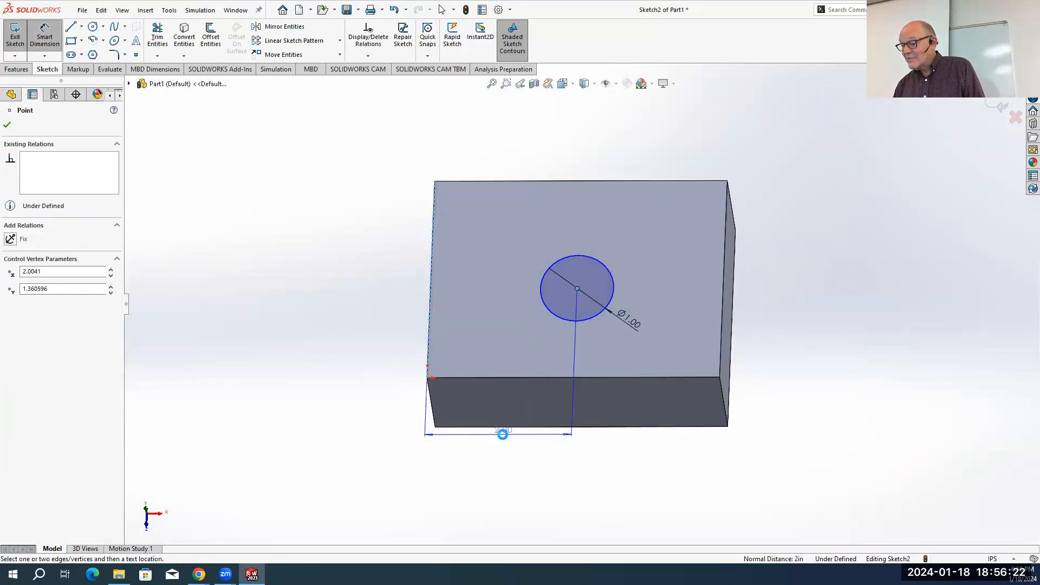
click(503, 434)
key(Return)
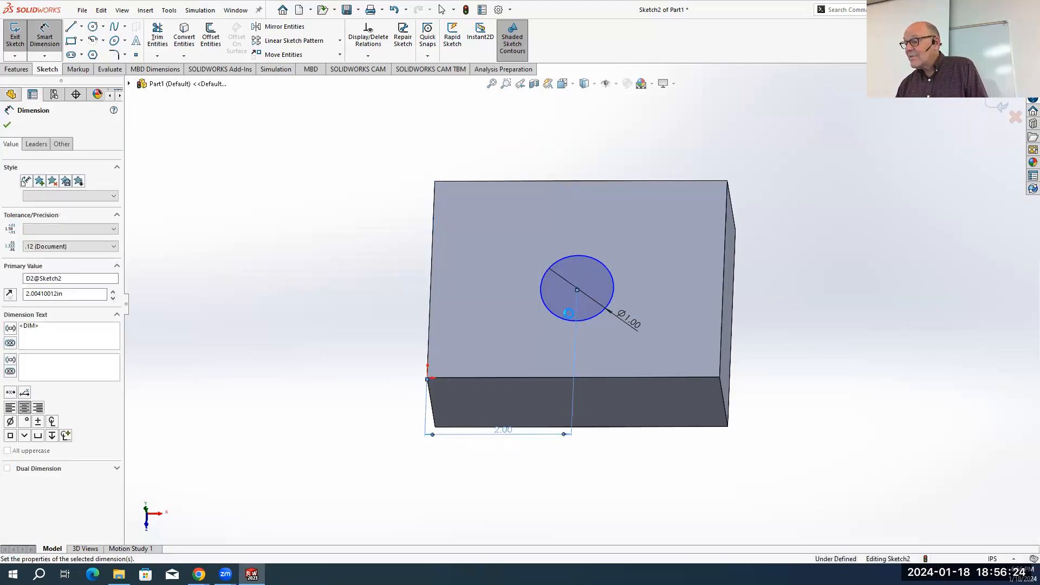
key(Escape)
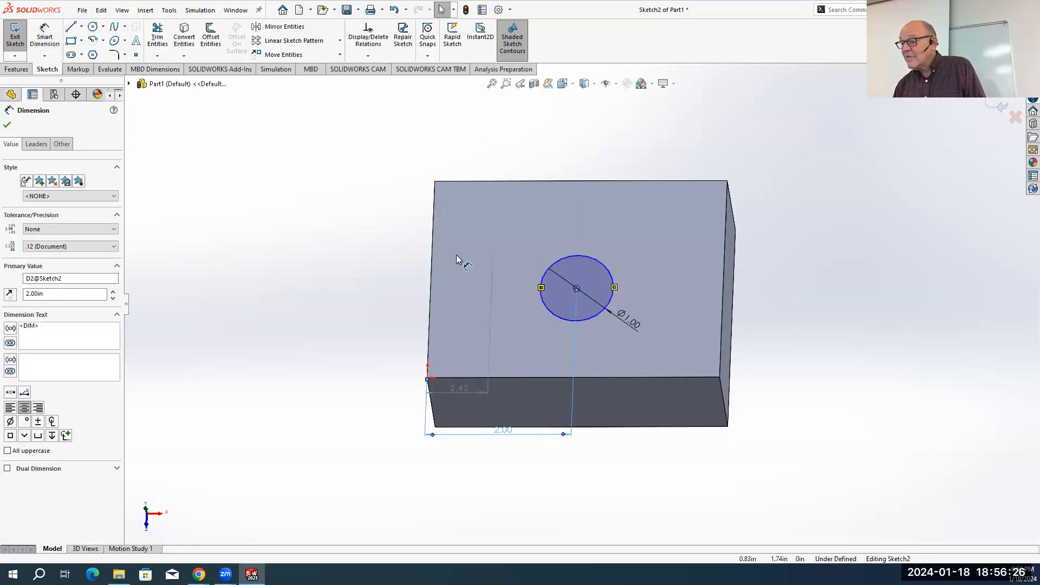
Dimension the distance from the circle's centre to the upper face's rear edge, setting it to 1.5 in
click(436, 211)
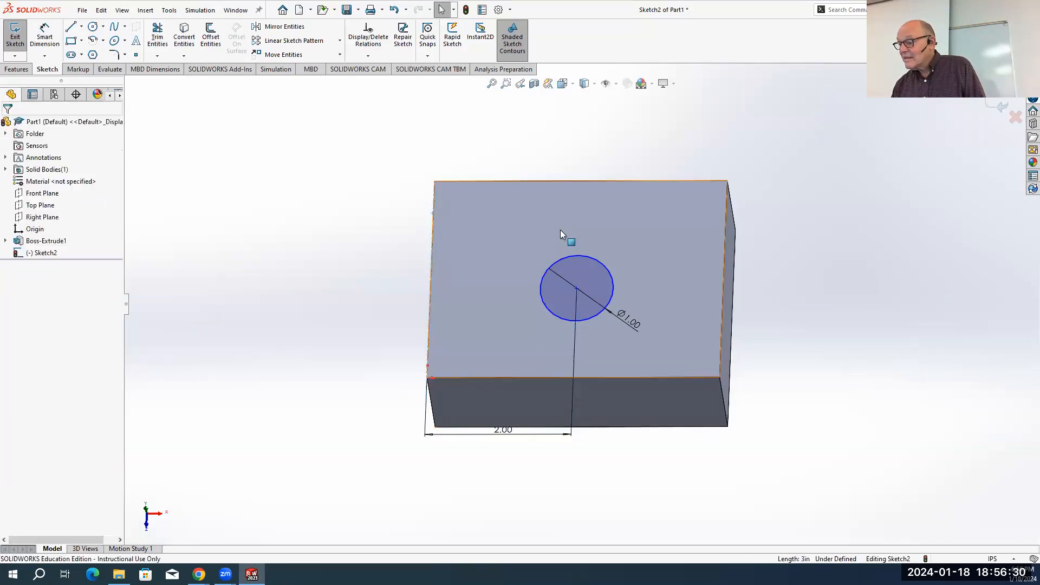
right_drag(340, 305, 345, 252)
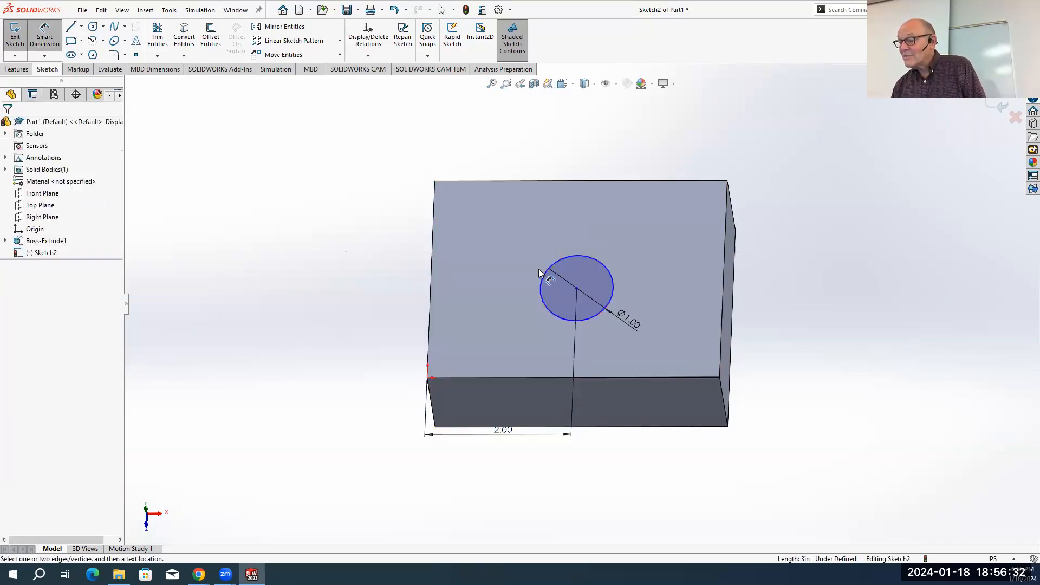
click(577, 290)
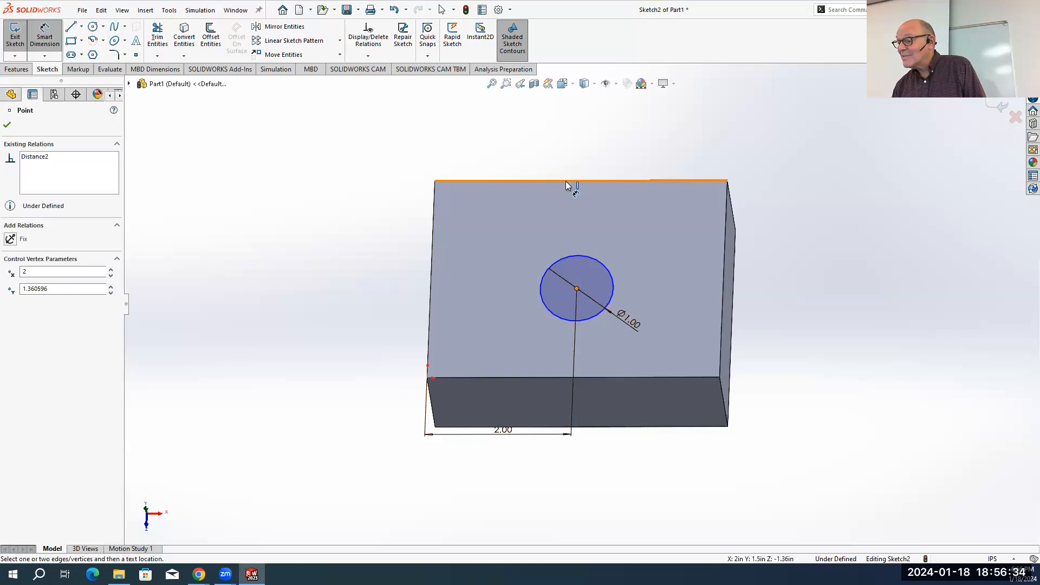
click(539, 195)
click(386, 237)
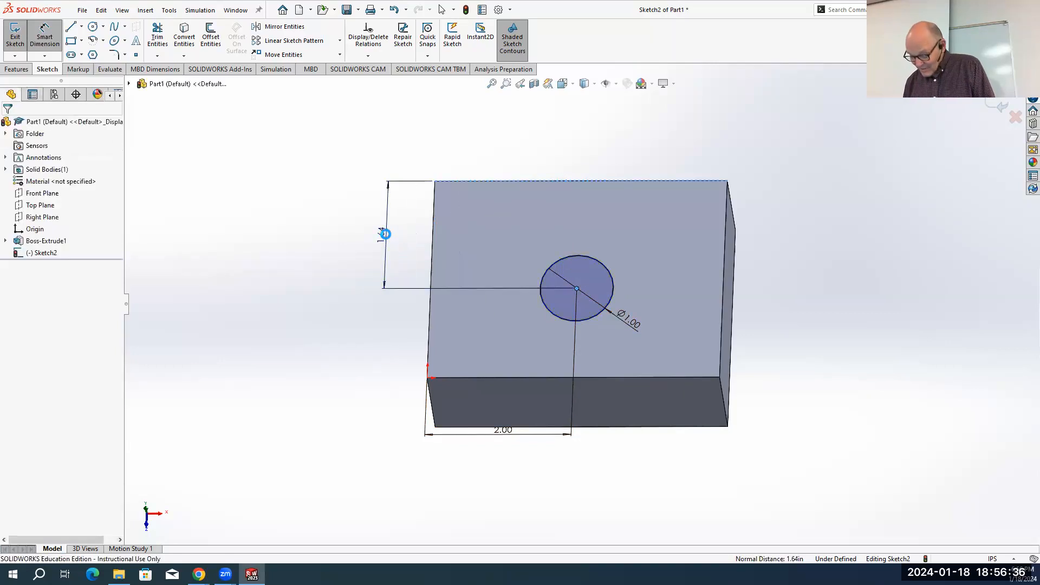
text(1.5)
key(Return)
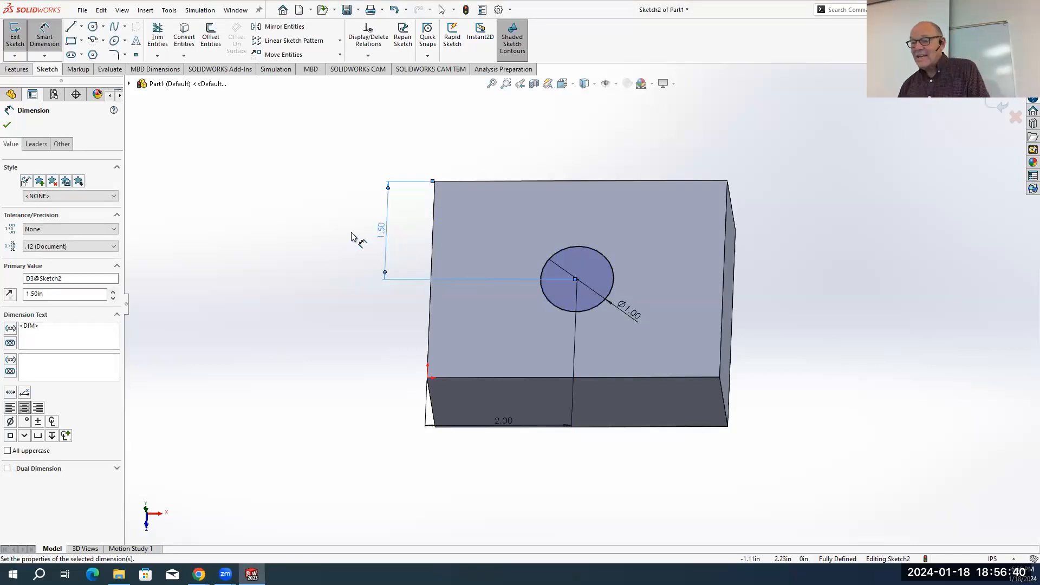
Cut the circle into the block with an Extruded Cut ending Up To Surface at the opposite large face
click(17, 69)
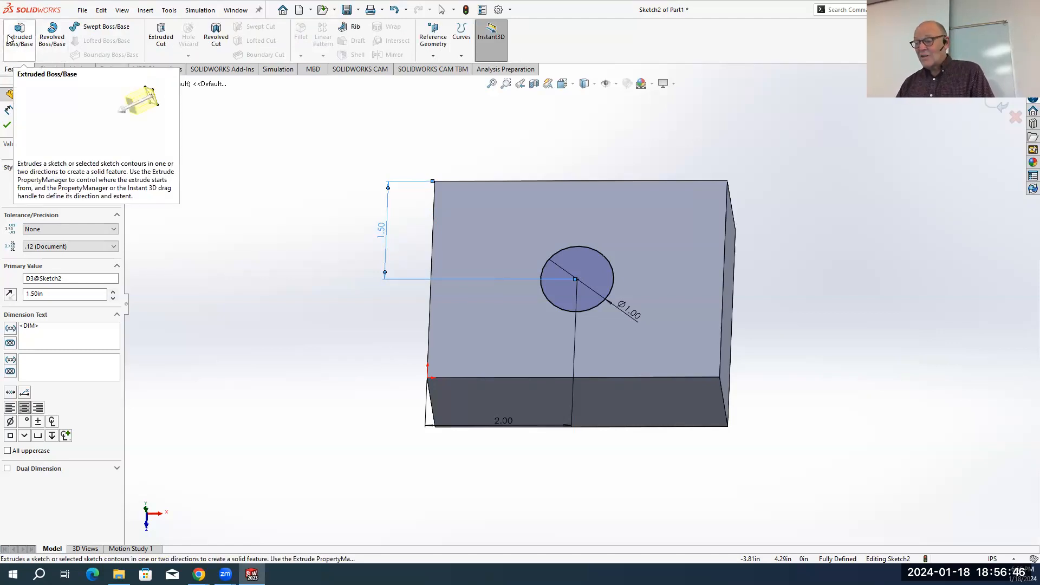
click(161, 37)
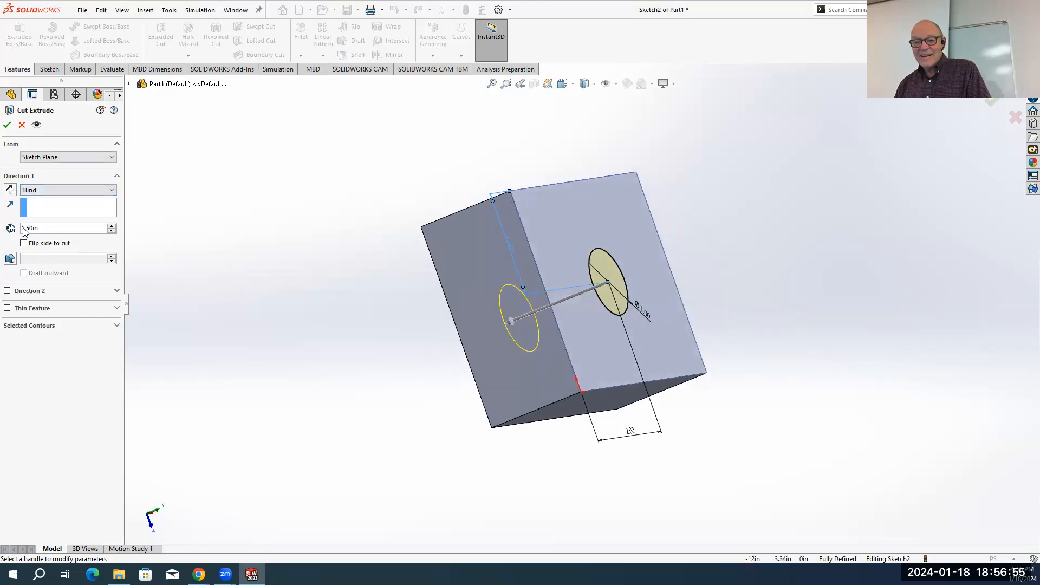
click(64, 190)
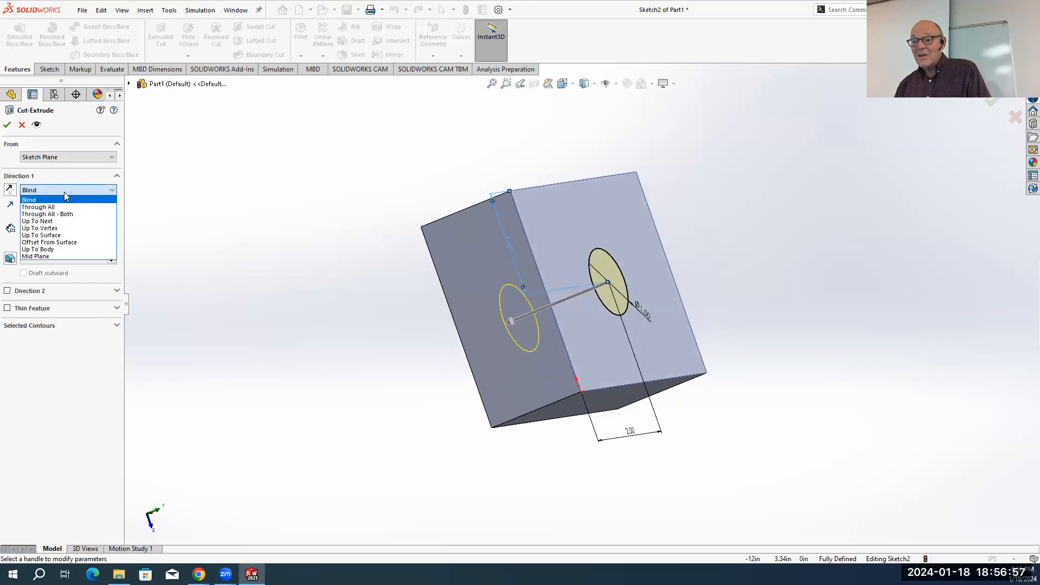
click(52, 235)
middle_drag(301, 317, 388, 307)
click(491, 276)
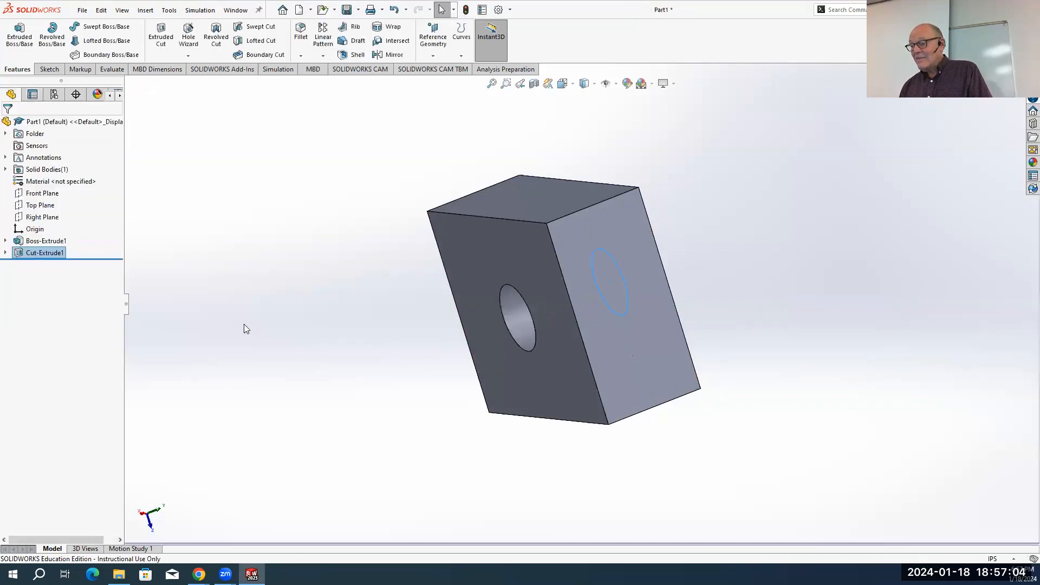
key(ctrl+shift+z)
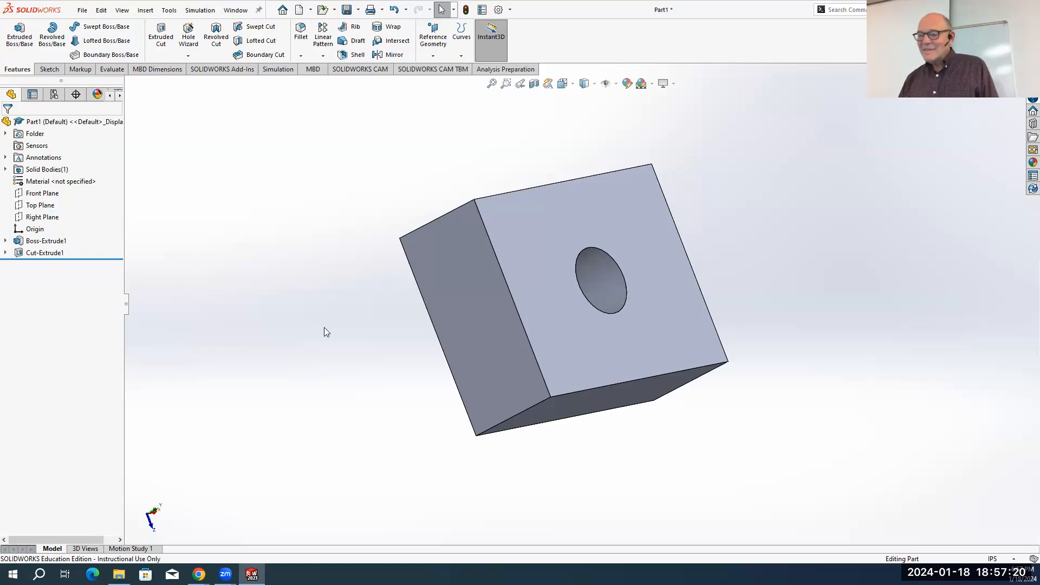
key(space)
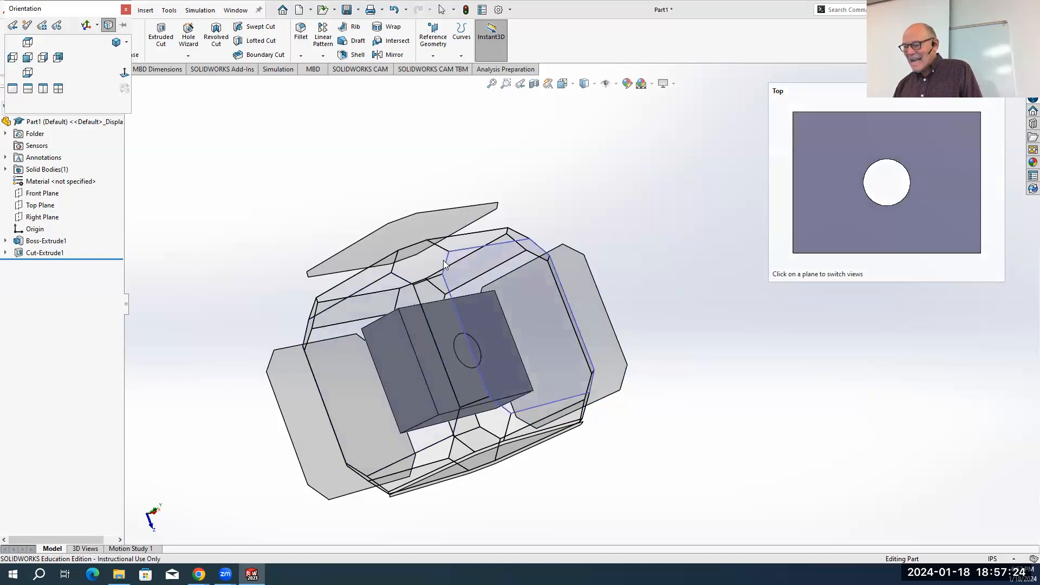
click(575, 86)
click(570, 86)
click(569, 88)
click(619, 102)
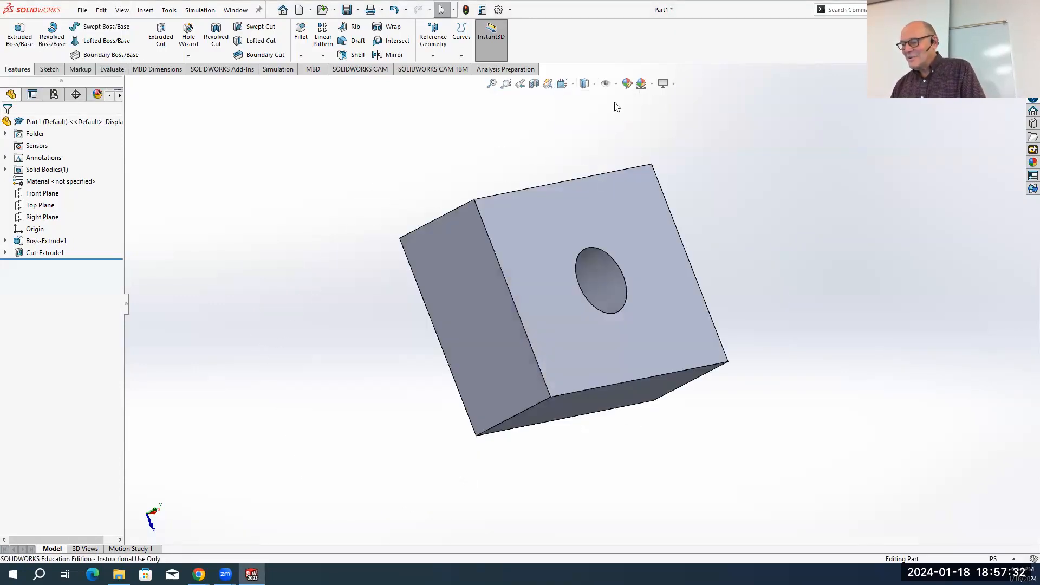
Examine the block with its hole in the standard top view and in the isometric view
key(space)
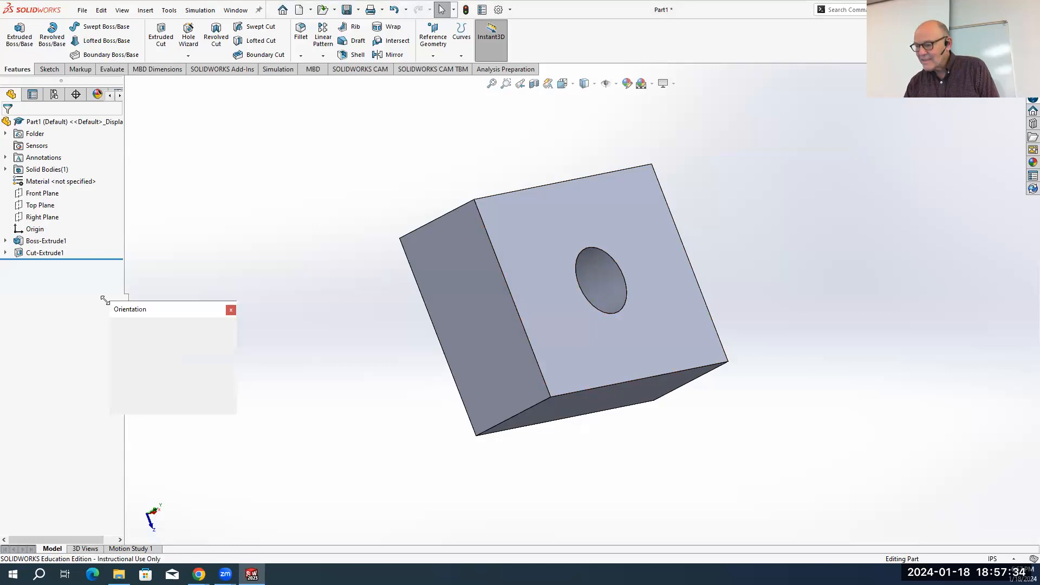
click(132, 359)
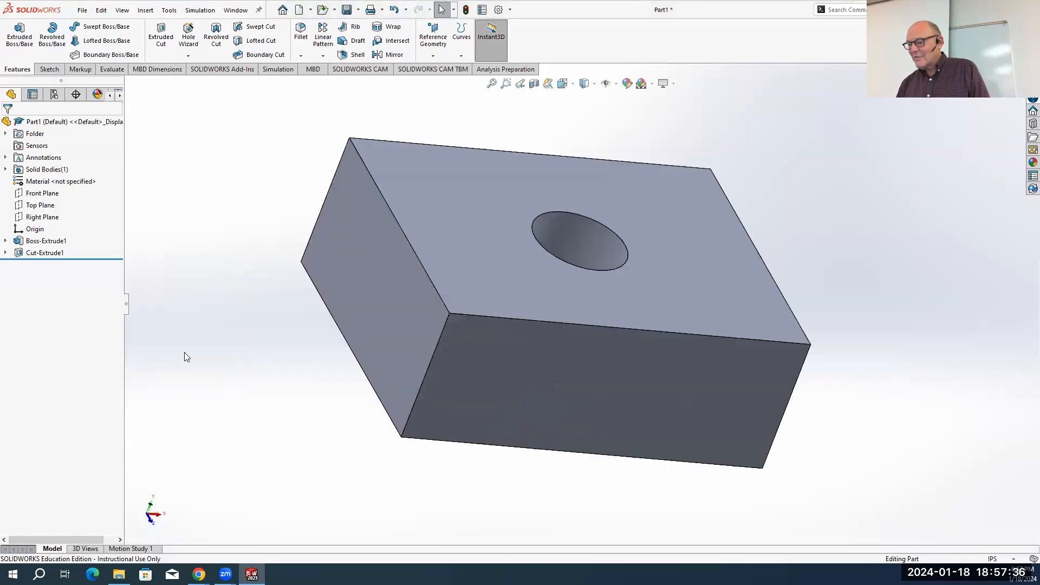
key(space)
click(209, 340)
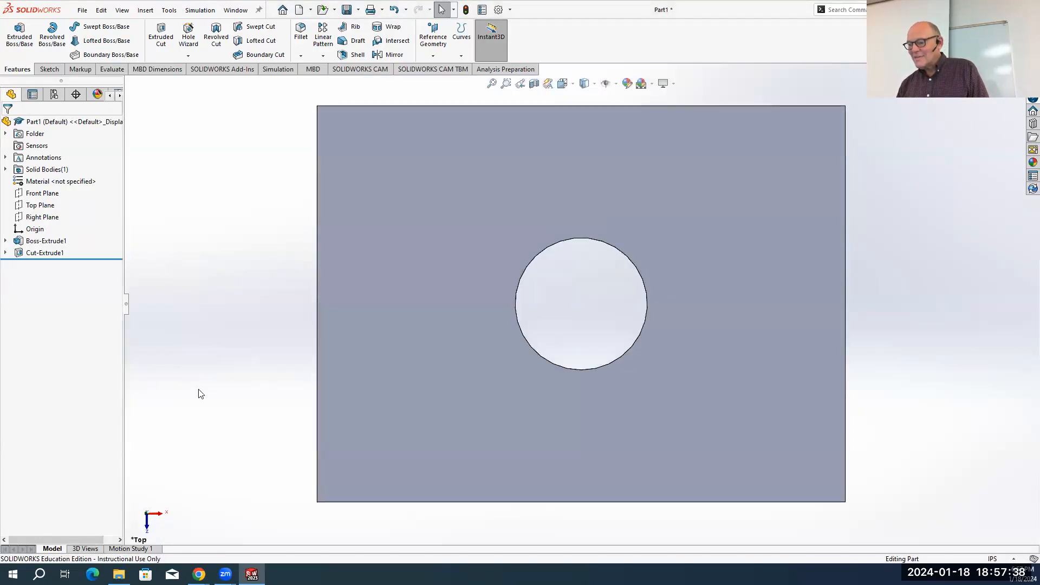
key(space)
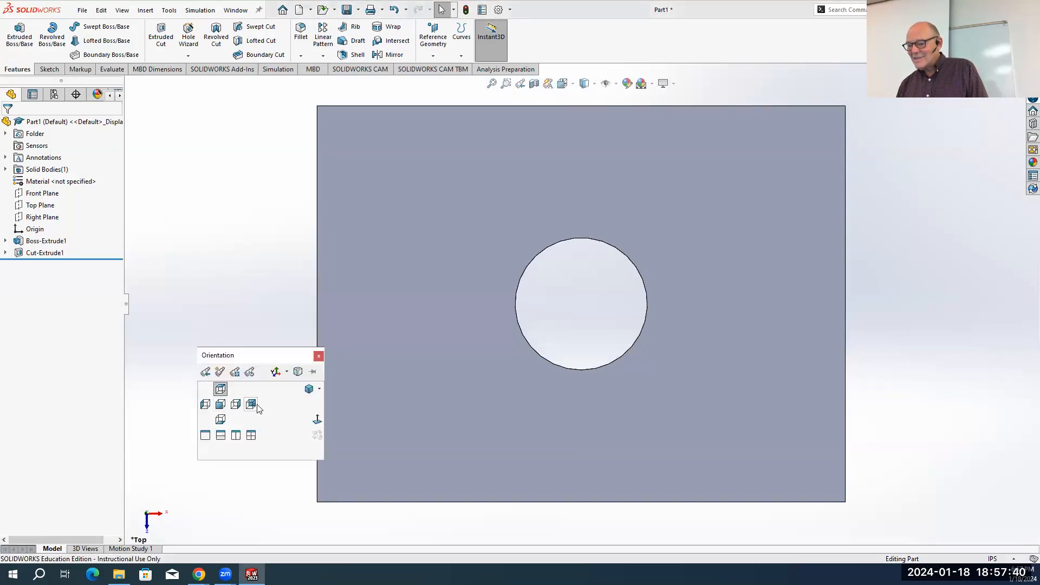
click(309, 389)
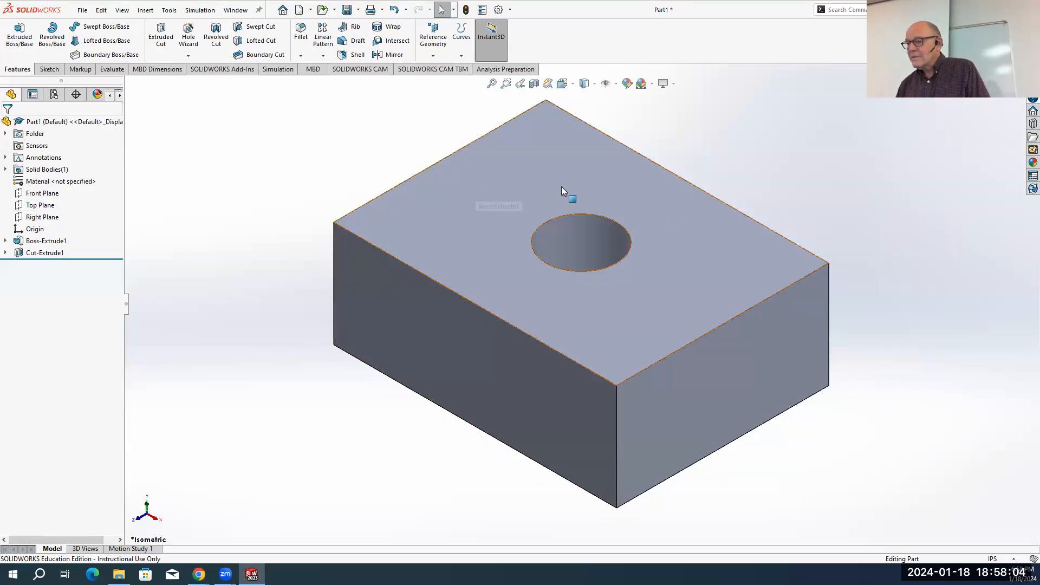
click(570, 174)
key(Delete)
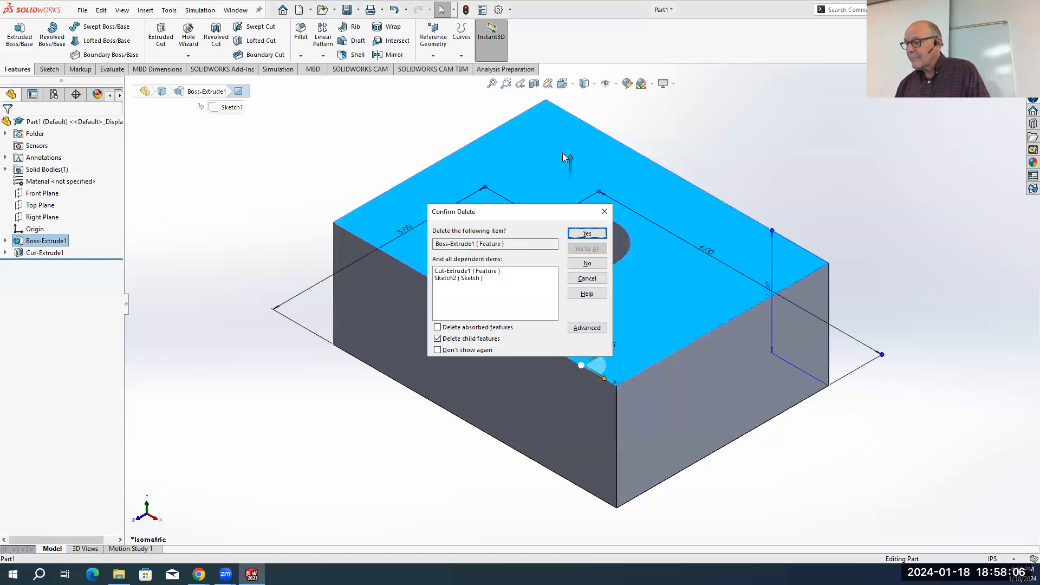
key(Escape)
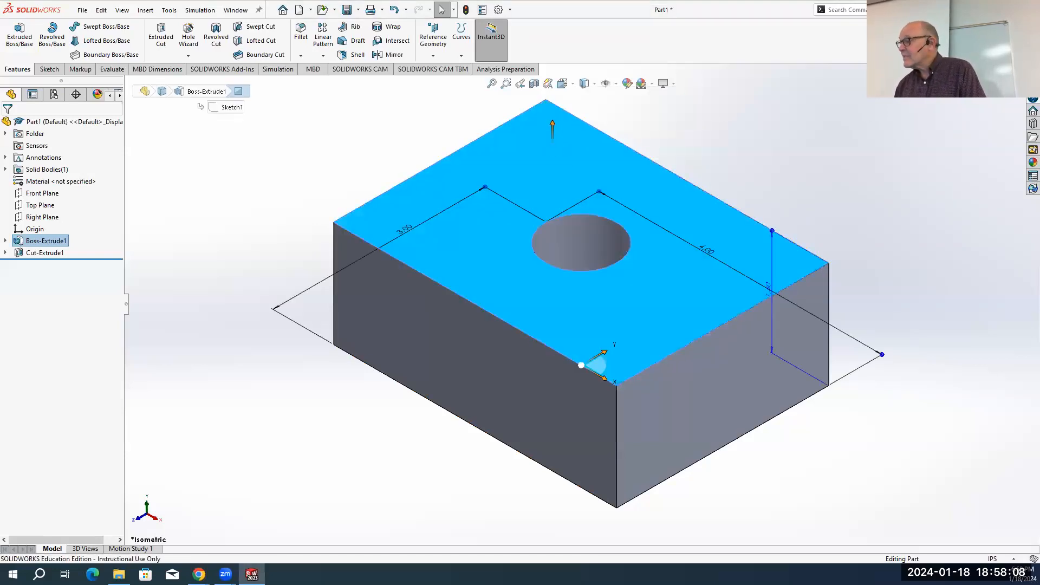
Clear the face selection and close the part without saving it
key(Escape)
key(ctrl+w)
click(508, 300)
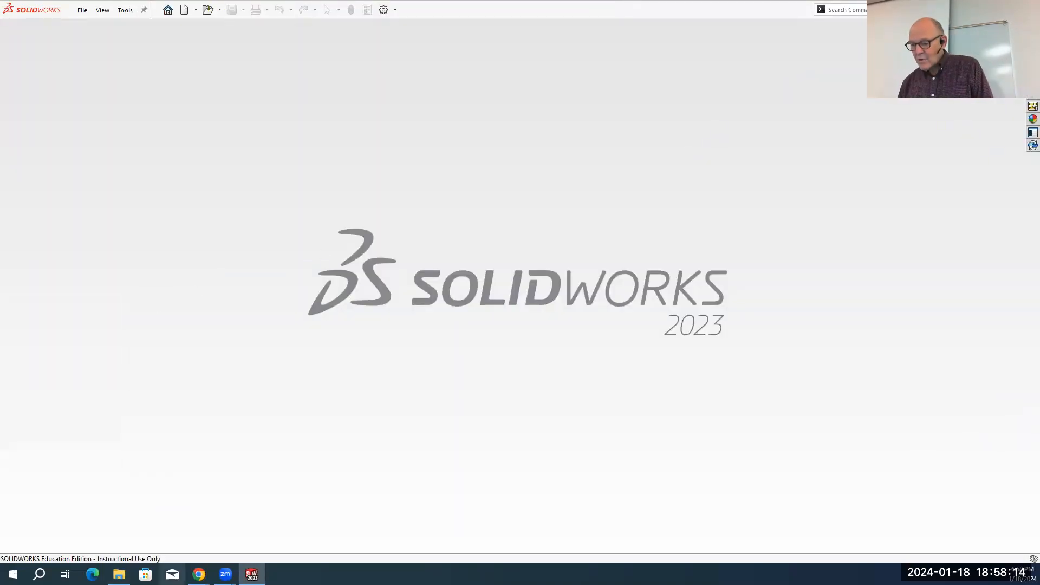
Switch to the Parametric Solid Modeling course homepage in Chrome and view the course in the learner role
mouse_move(199, 574)
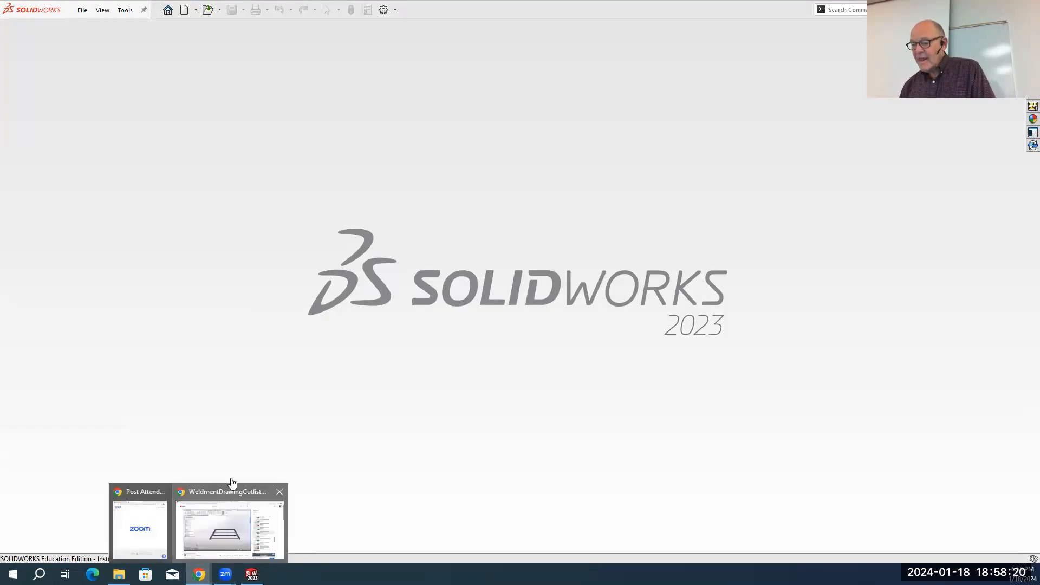
click(232, 518)
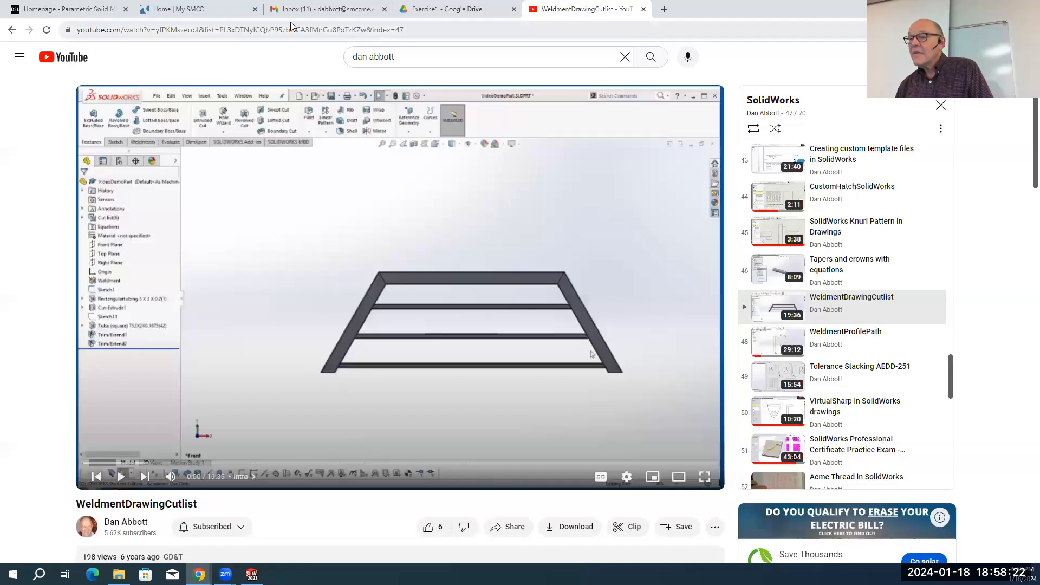
click(118, 4)
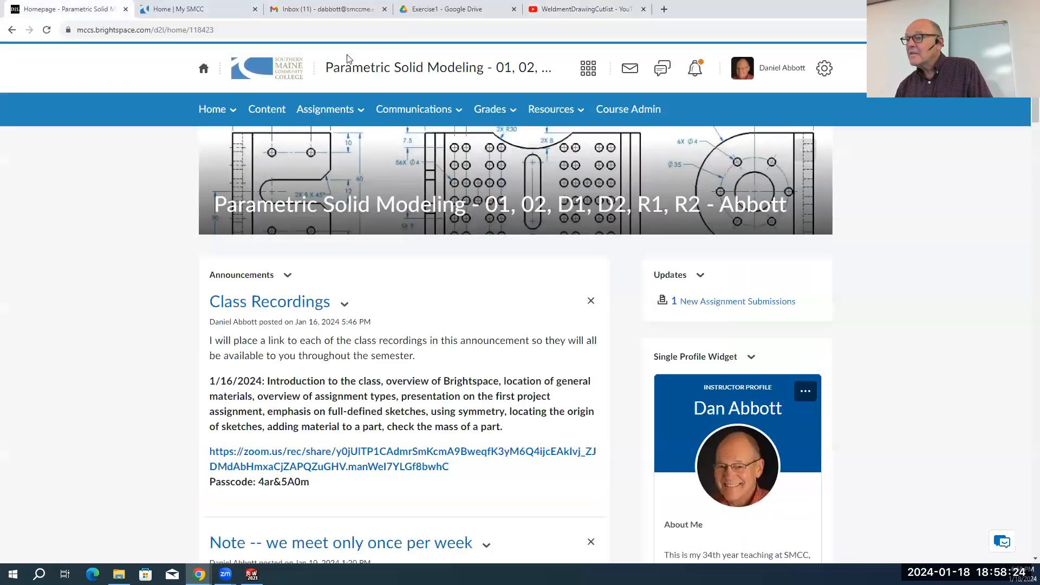
click(325, 113)
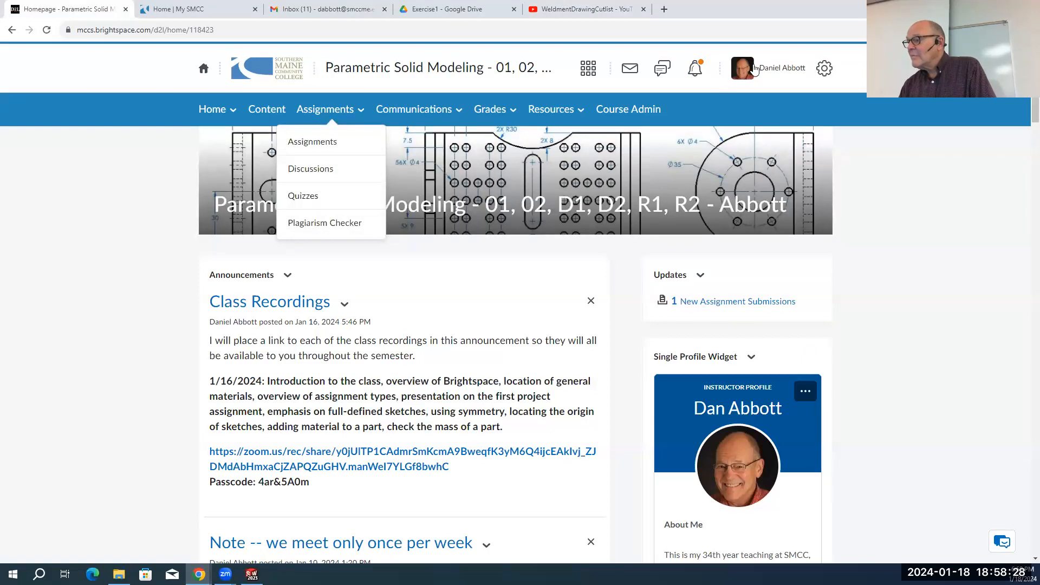
click(770, 76)
click(751, 109)
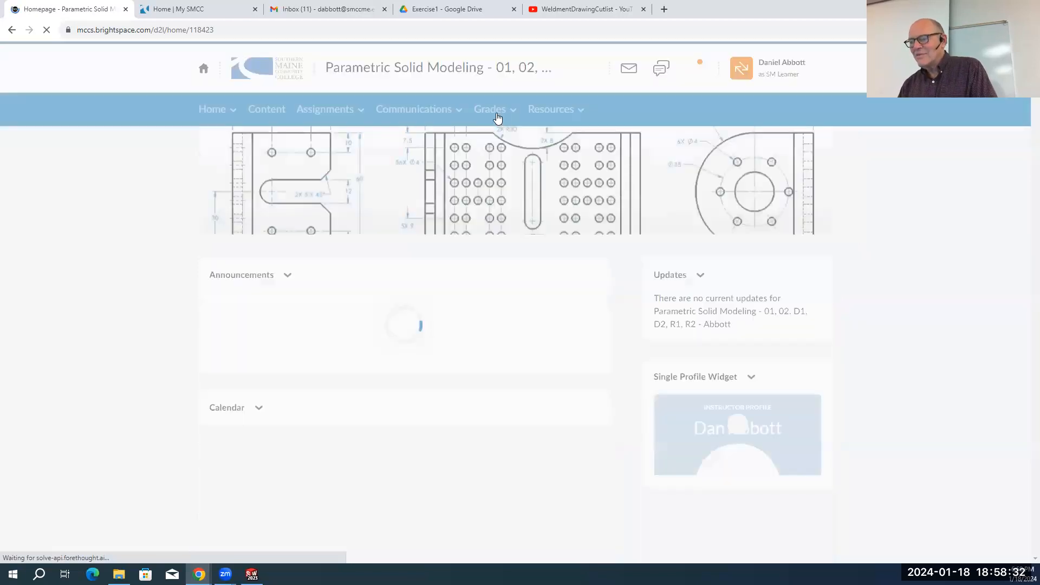
Open the Exercise One assignment from the Projects section of the course's assignments list
click(328, 110)
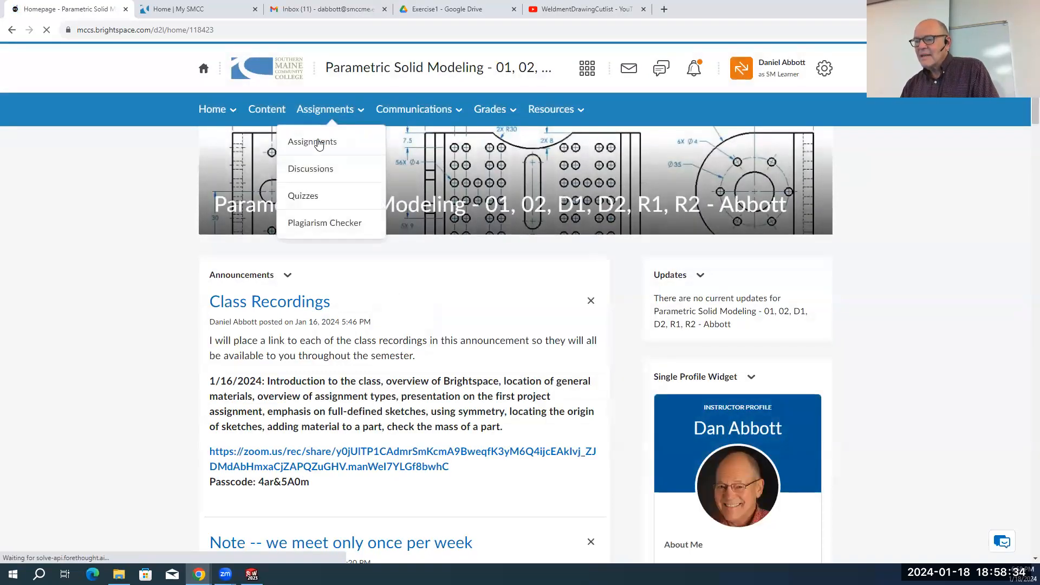
click(312, 142)
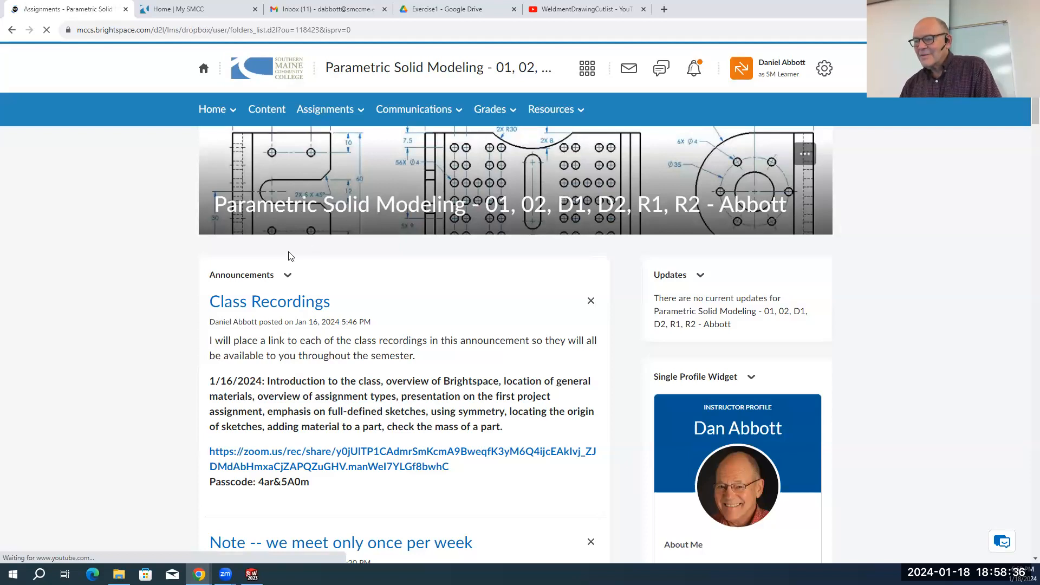
scroll(298, 281, down, 7)
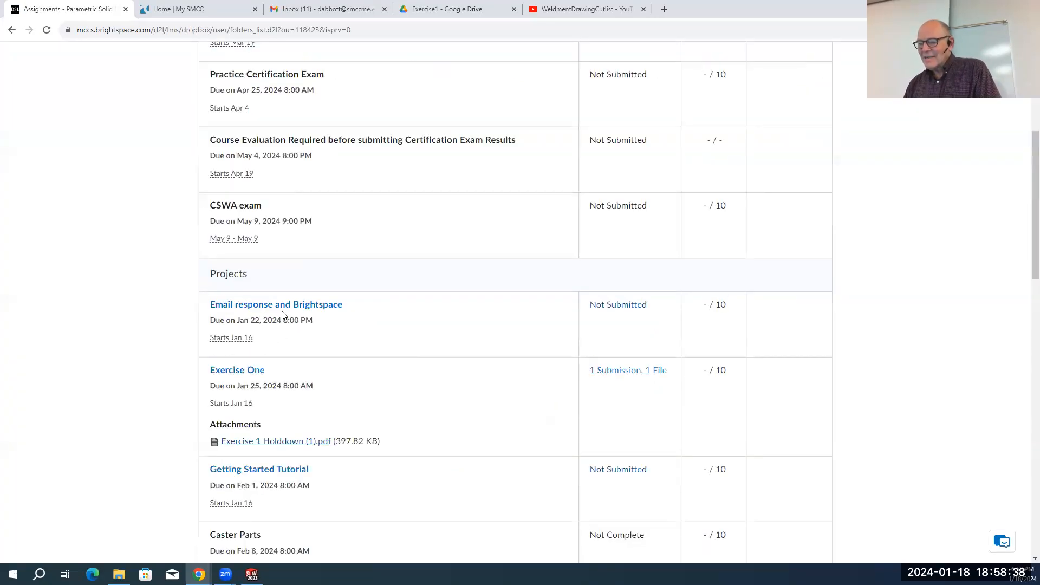
scroll(259, 298, down, 1)
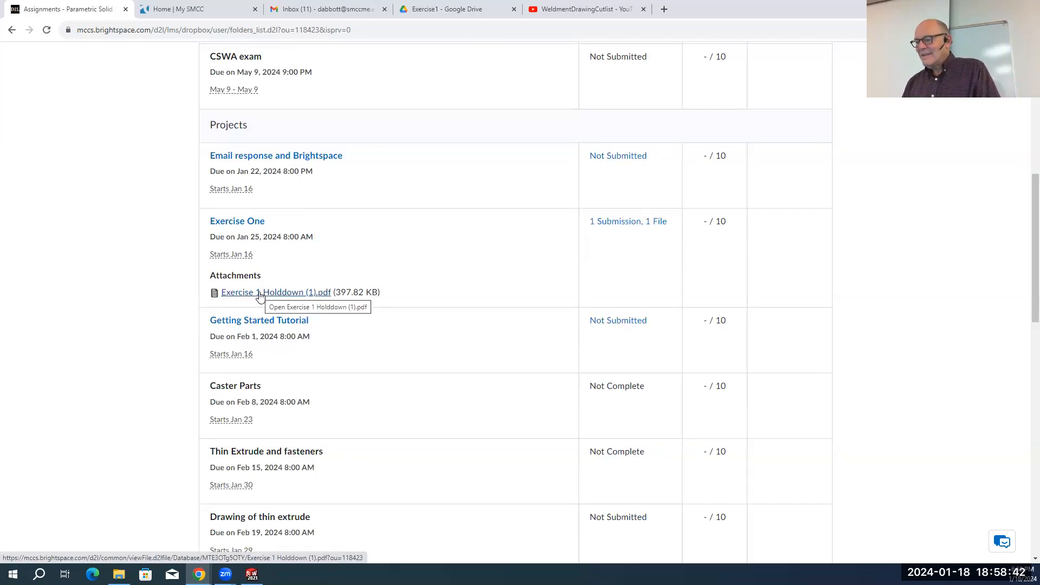
click(233, 228)
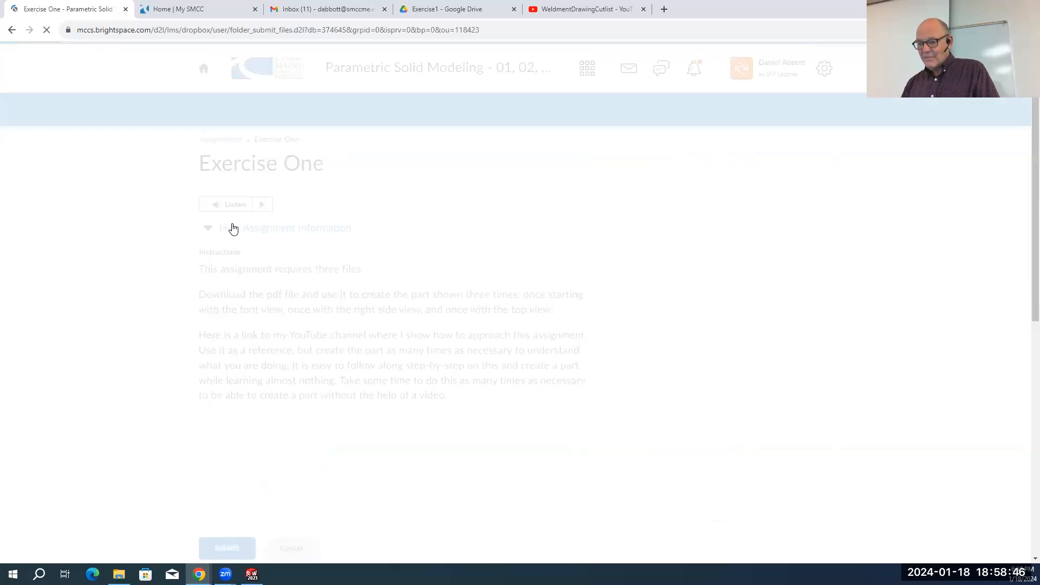
Download the attachment Exercise 1 Holddown (1).pdf from the assignment and show it in the Downloads folder
scroll(530, 331, down, 6)
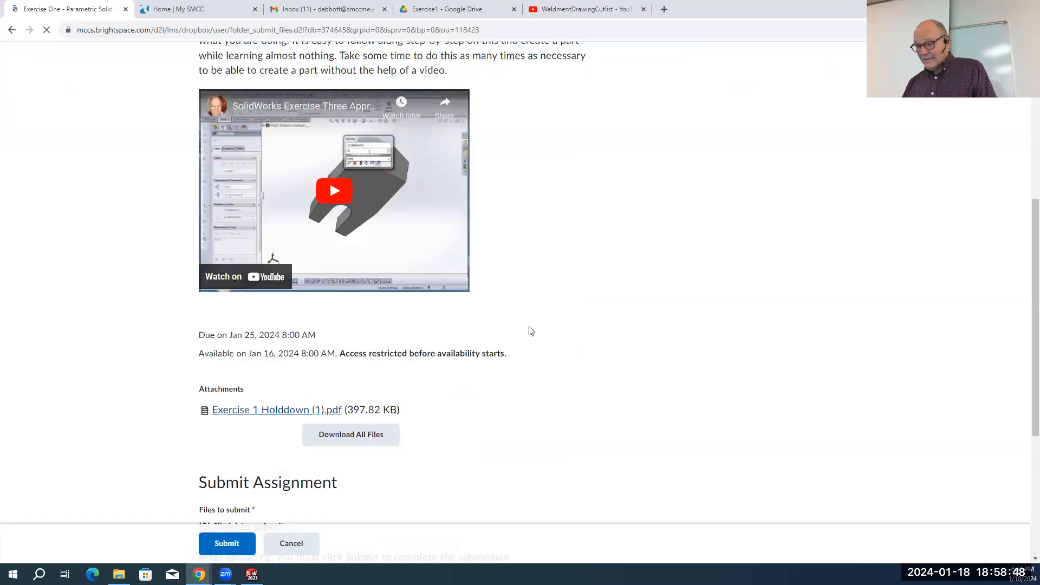
scroll(530, 331, up, 3)
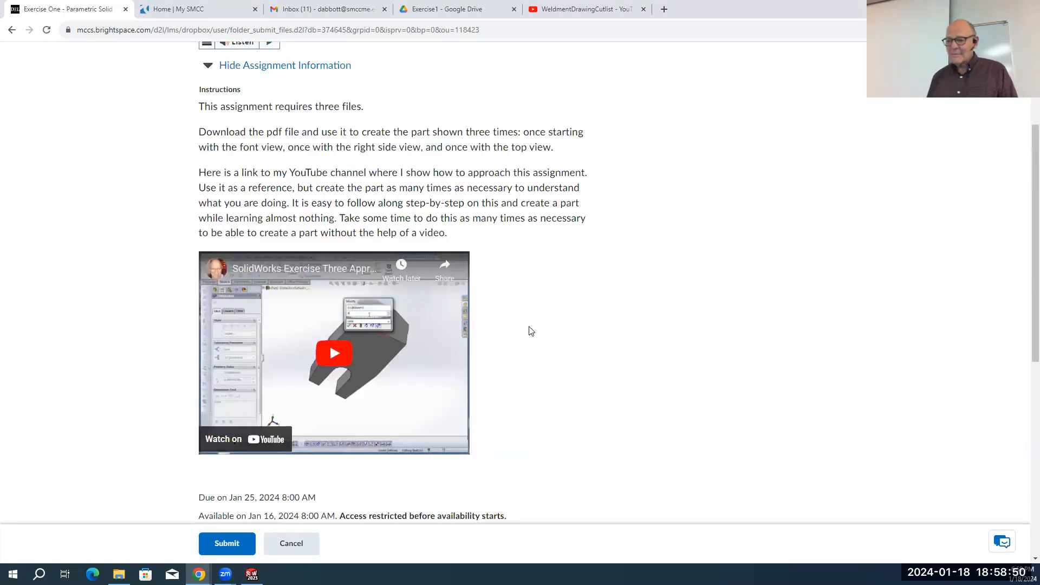
scroll(515, 326, down, 1)
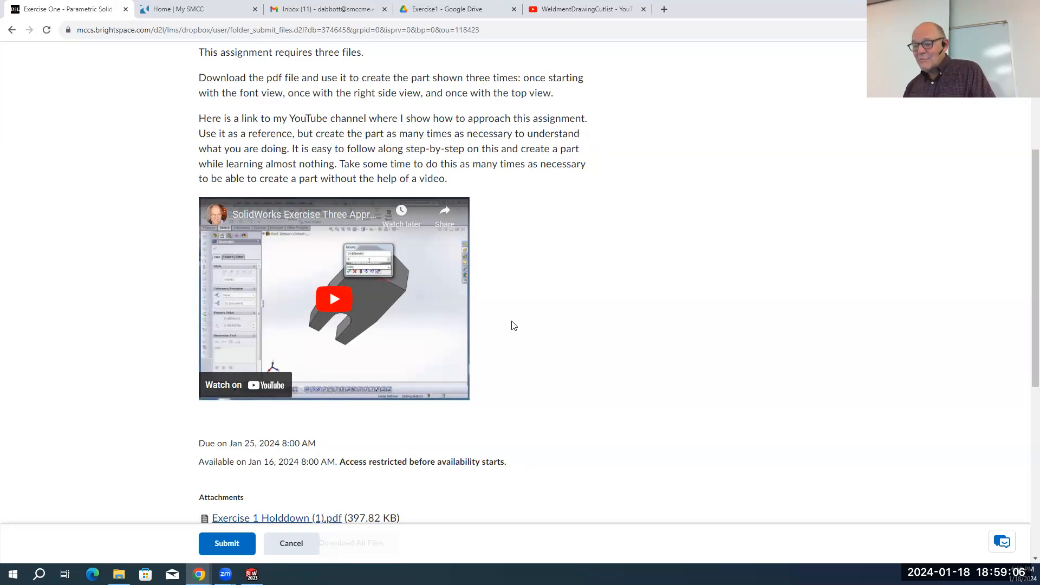
scroll(499, 320, down, 4)
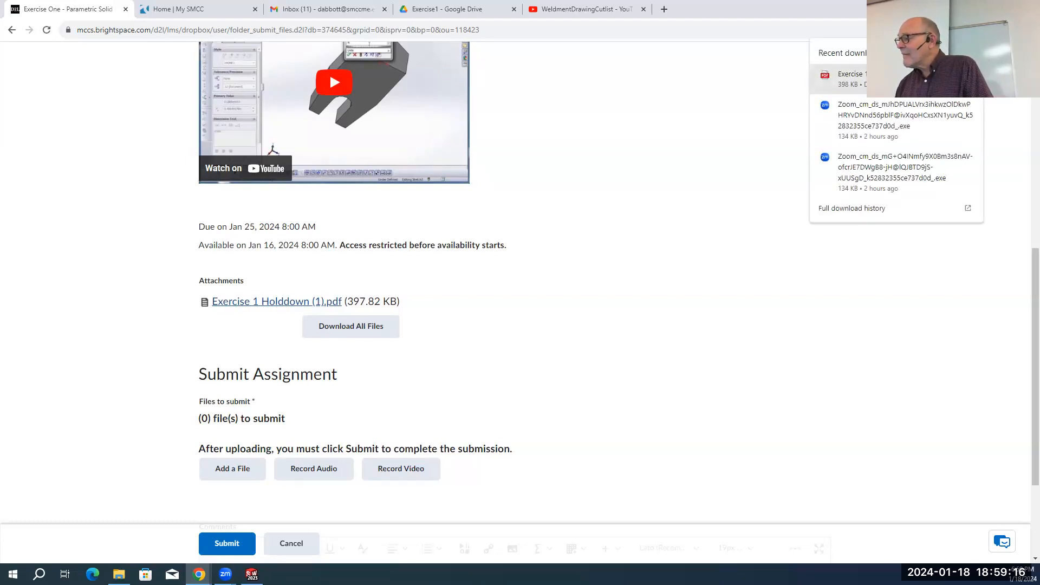
click(950, 79)
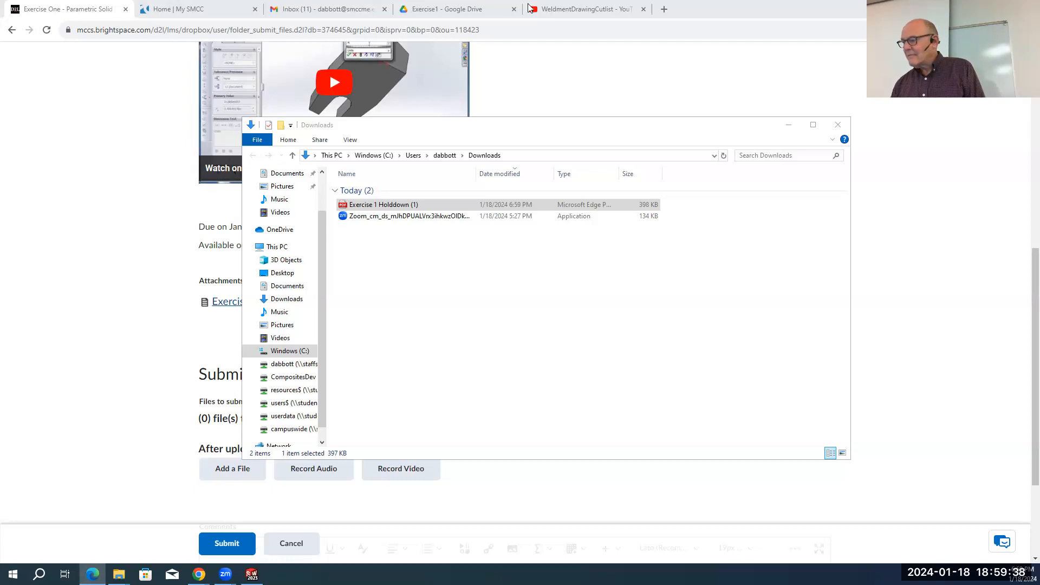
Close the Downloads folder and arrange the Exercise 1 Holddown PDF beside SOLIDWORKS, with the drawing's views enlarged and readable
click(837, 127)
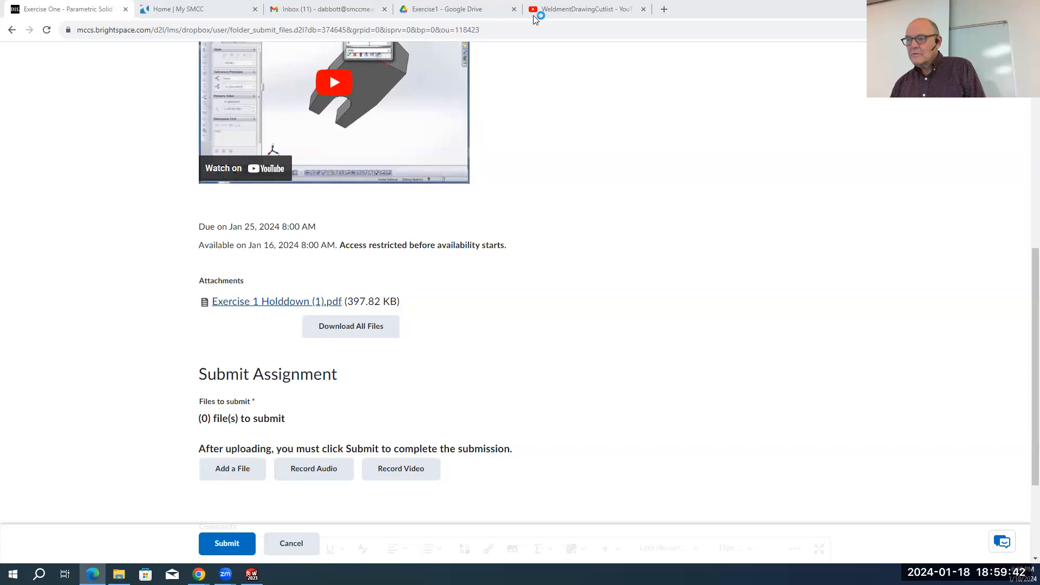
double_click(702, 12)
click(663, 71)
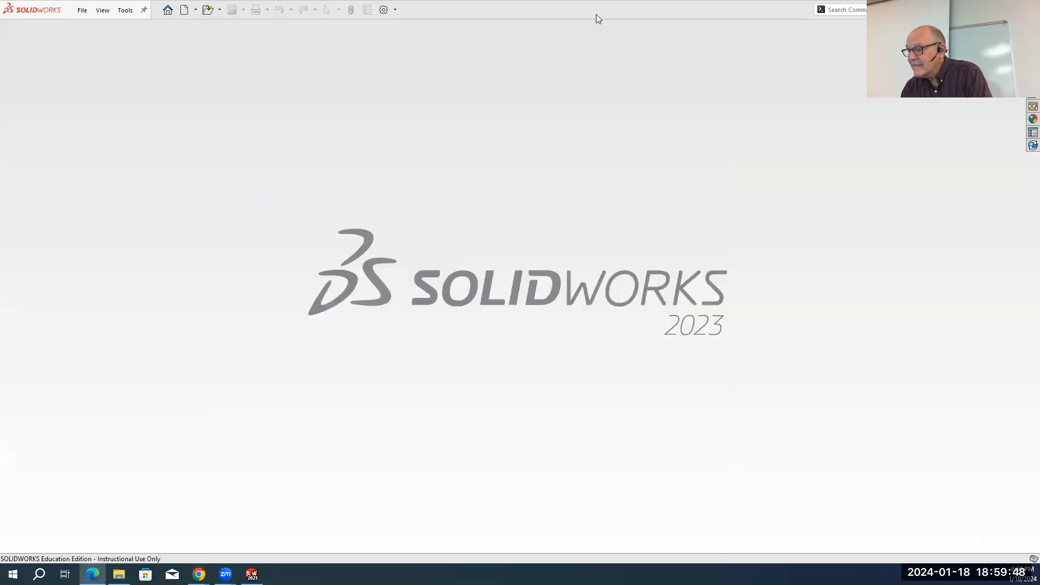
double_click(594, 8)
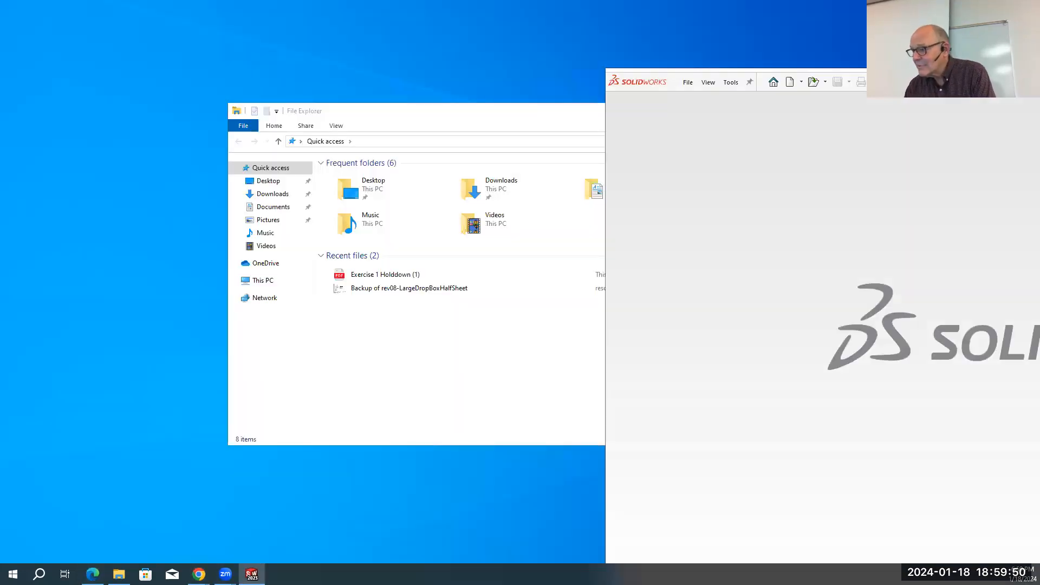
key(super+Right)
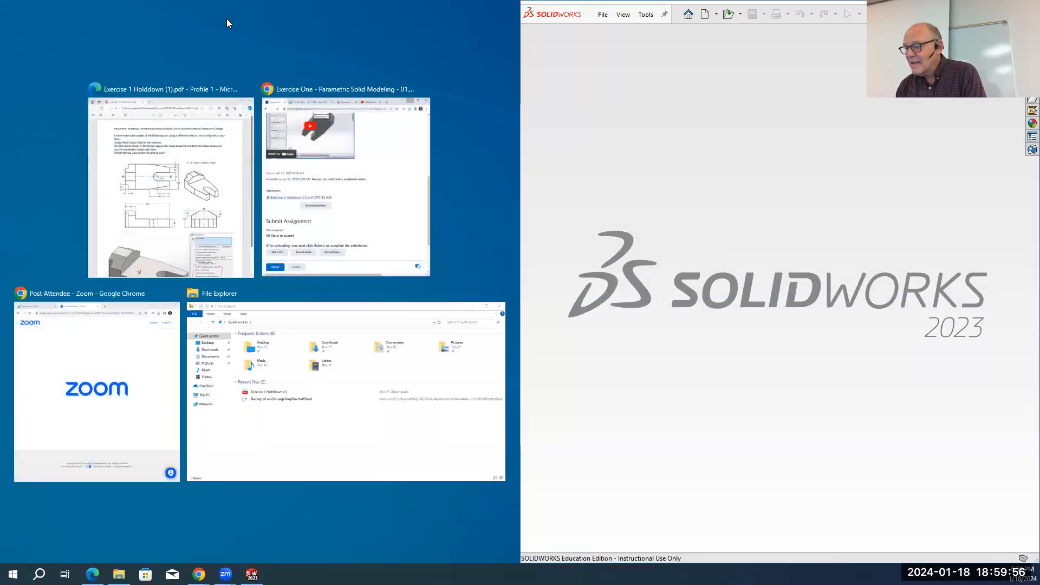
click(508, 338)
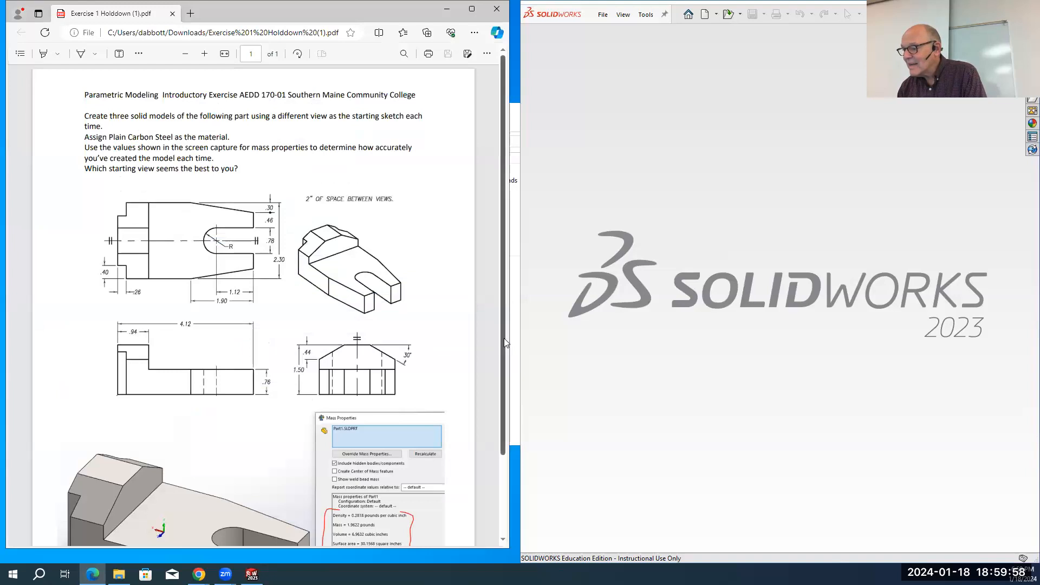
drag(508, 339, 470, 342)
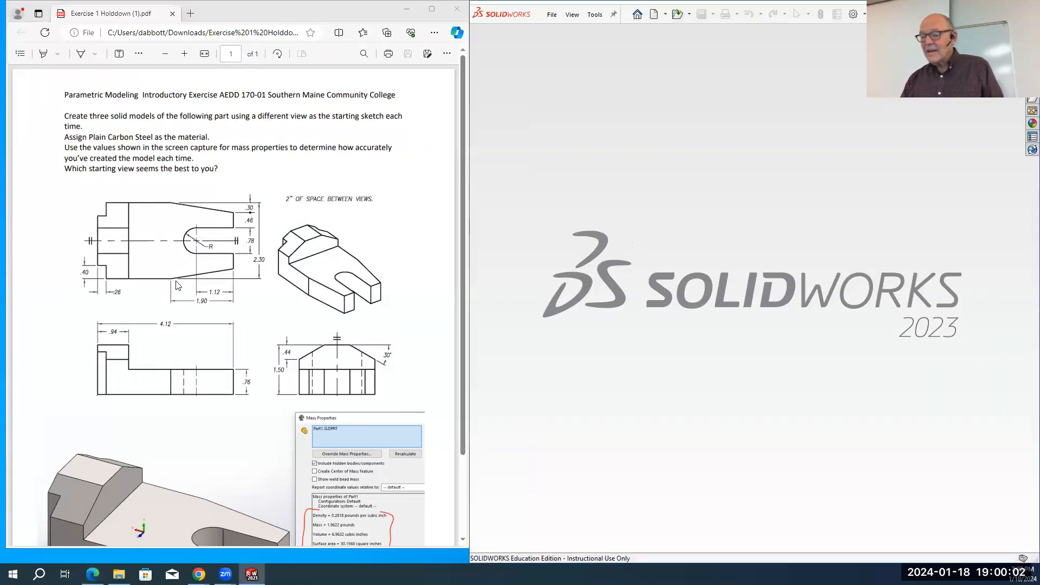
scroll(181, 296, down, 3)
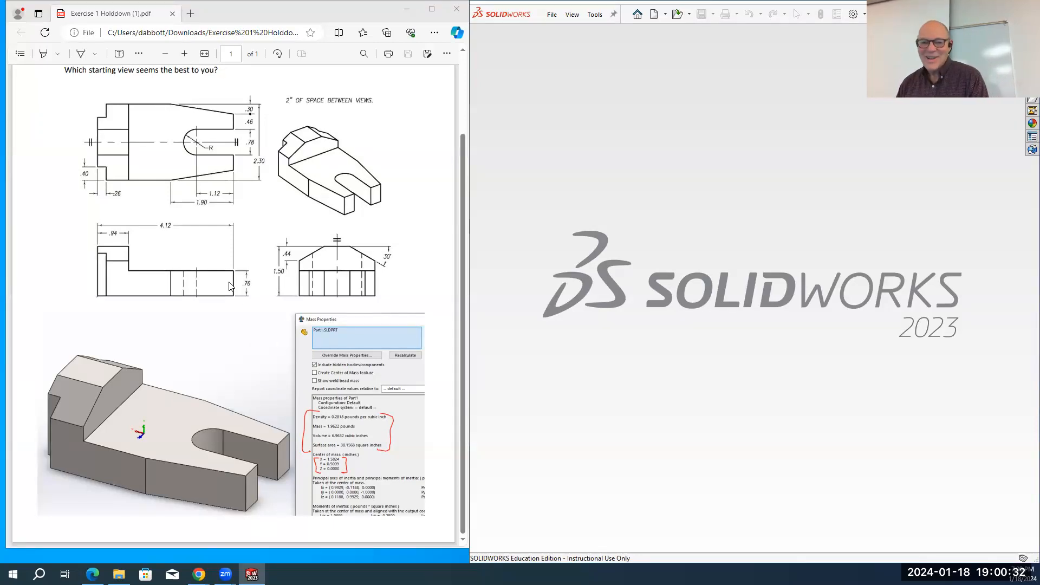
scroll(251, 190, up, 2)
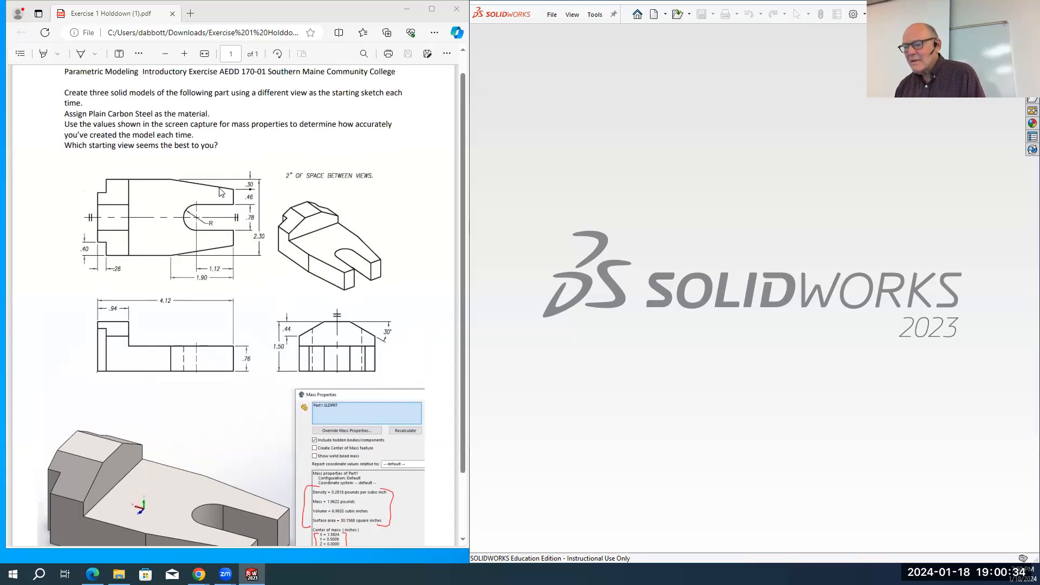
ctrl+scroll(249, 246, up, 2)
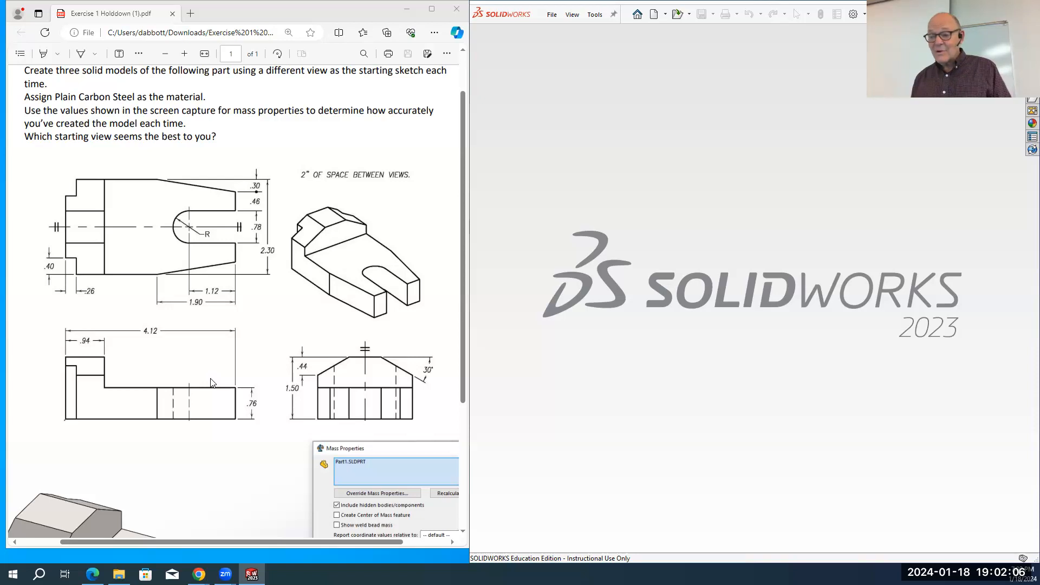
Create a new part and set its unit system to IPS (inch, pound, second)
click(552, 14)
click(563, 32)
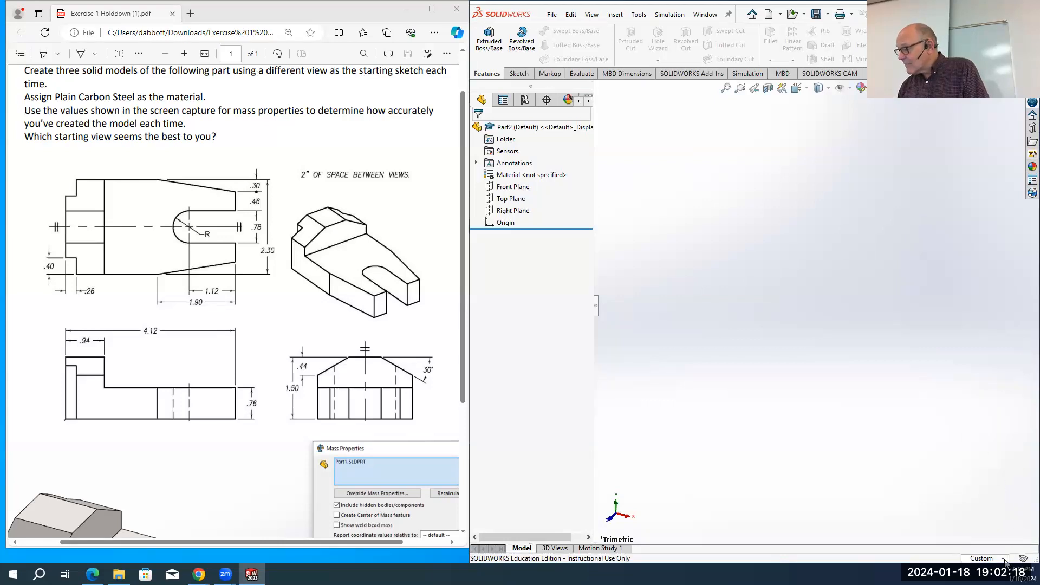
click(985, 557)
click(967, 512)
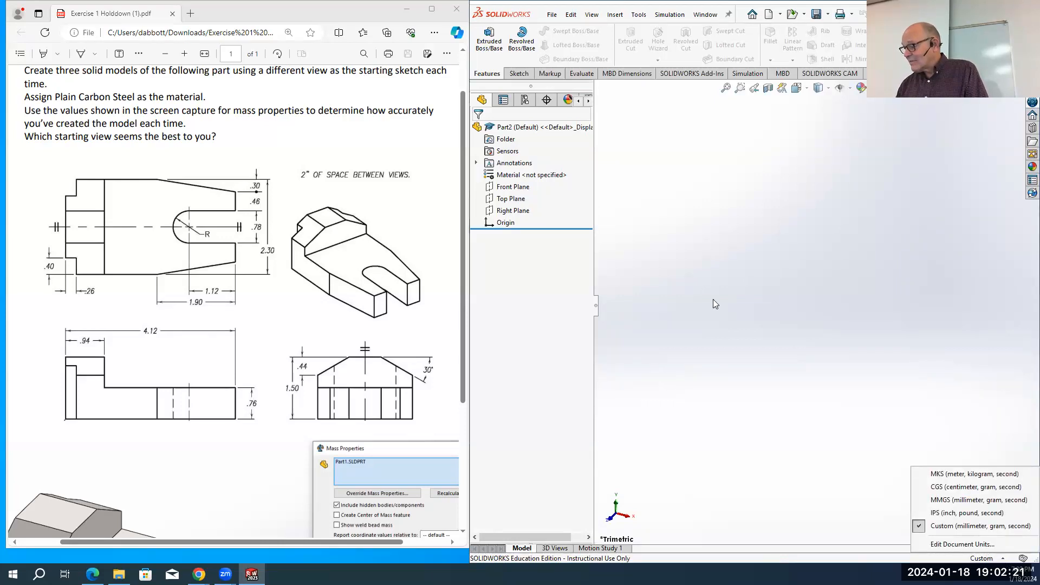
Start a sketch on the Top Plane and draw a horizontal centerline from the origin
click(522, 75)
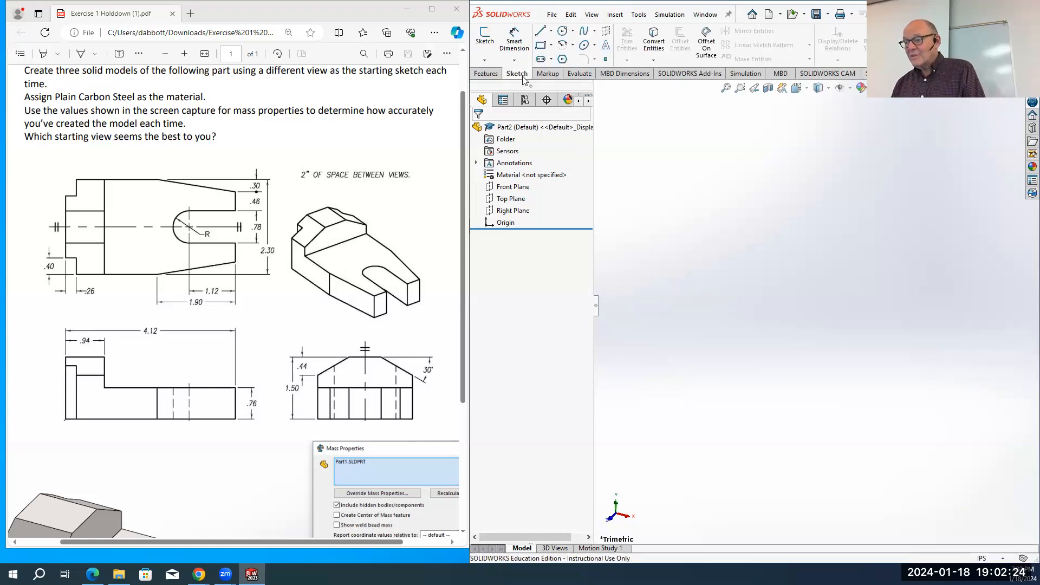
click(485, 37)
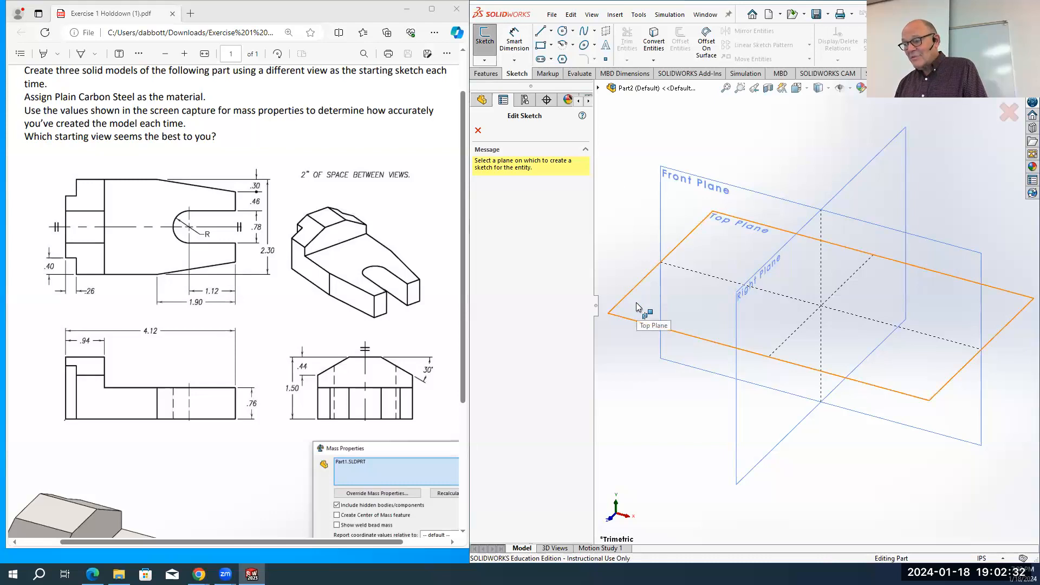
click(636, 303)
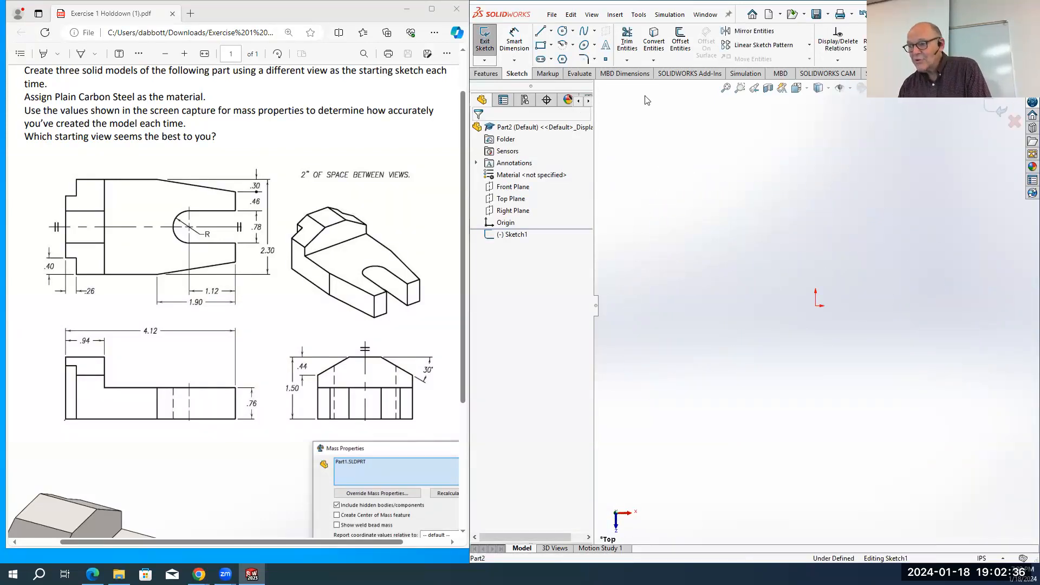
click(551, 34)
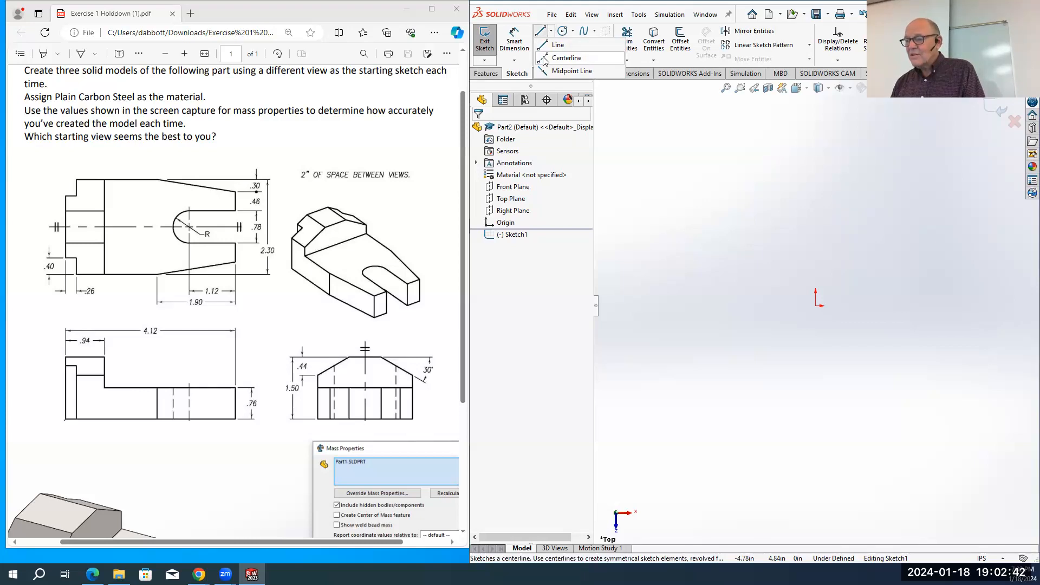
click(564, 58)
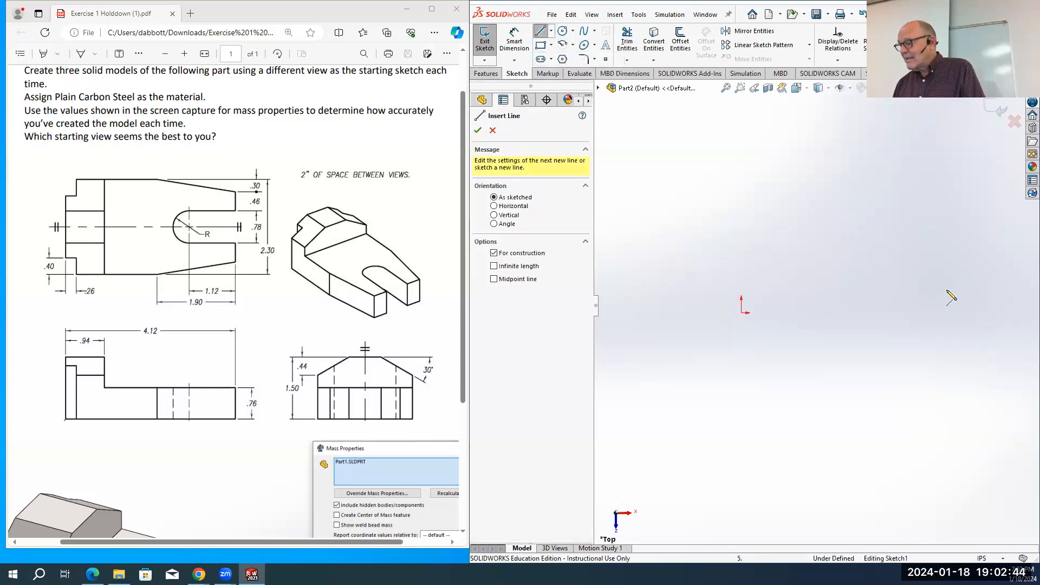
click(742, 313)
click(985, 313)
key(Escape)
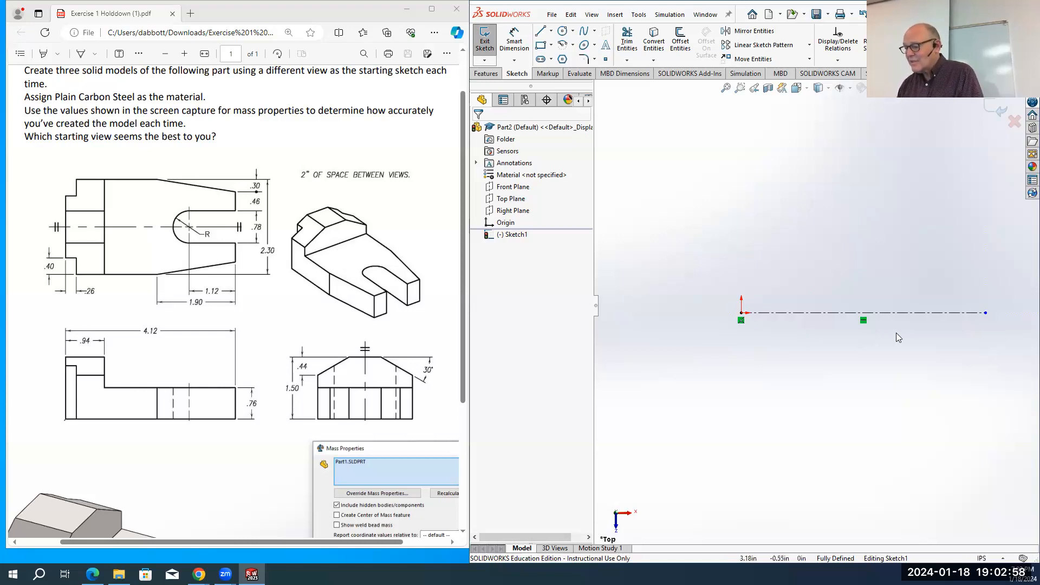
Sketch the upper half of the holddown's top-view outline from the origin: vertical back edge, horizontal edge, sloped edge, short vertical end and horizontal slot edge
scroll(959, 342, up, 2)
scroll(987, 342, down, 3)
scroll(807, 319, up, 1)
scroll(802, 319, up, 1)
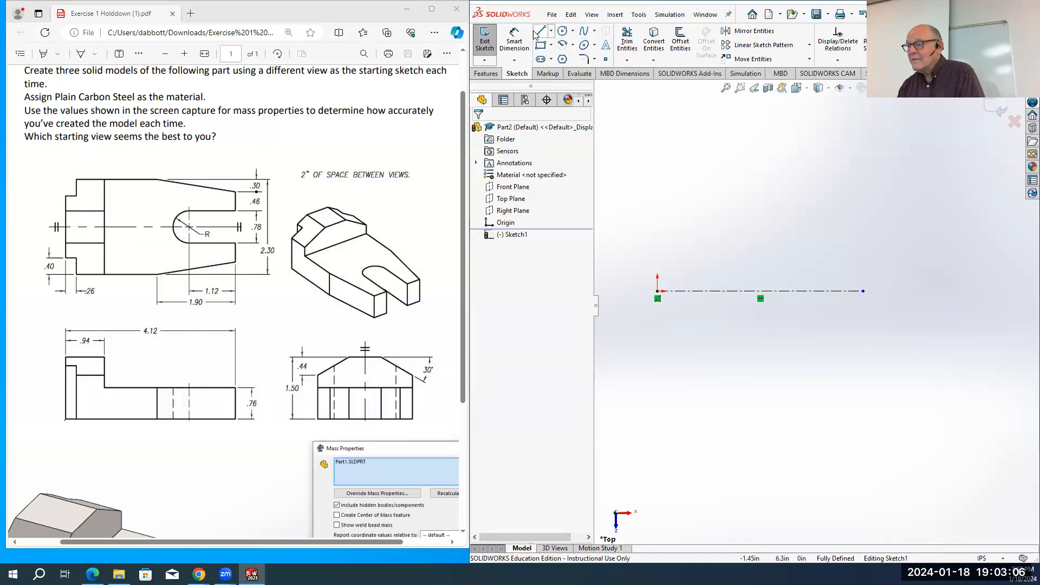
click(657, 291)
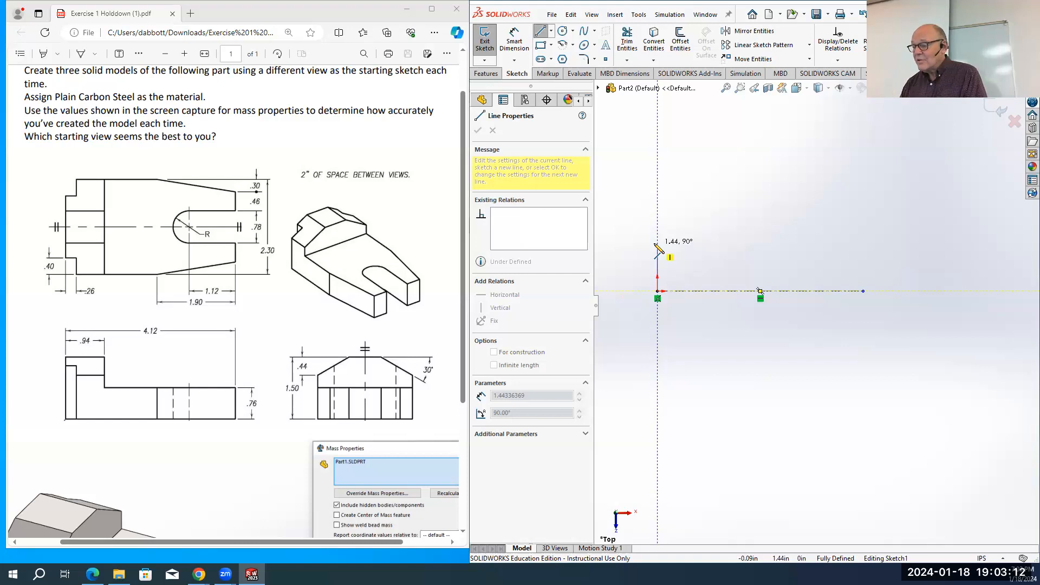
click(658, 207)
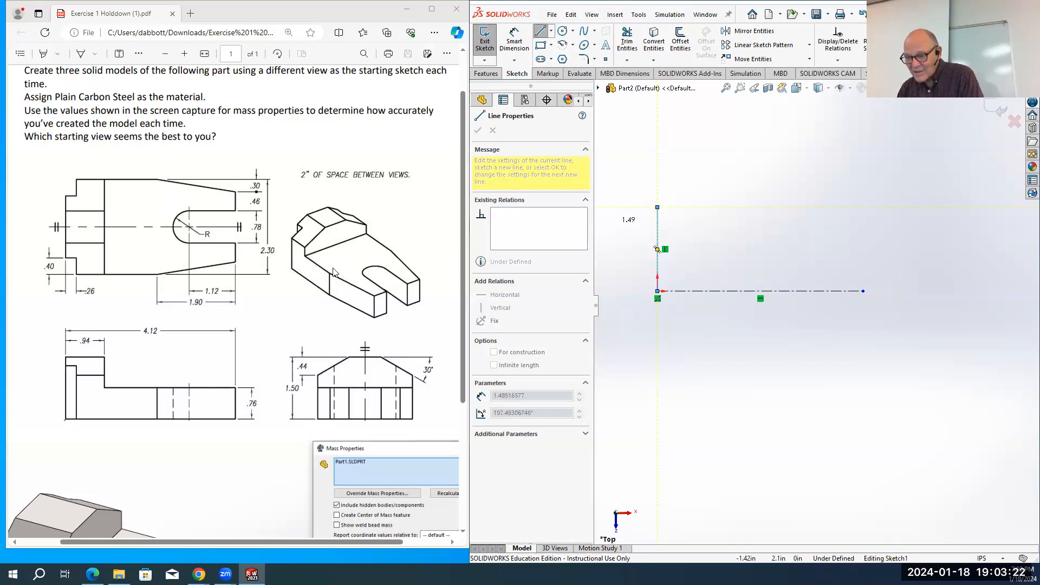
double_click(756, 207)
click(756, 207)
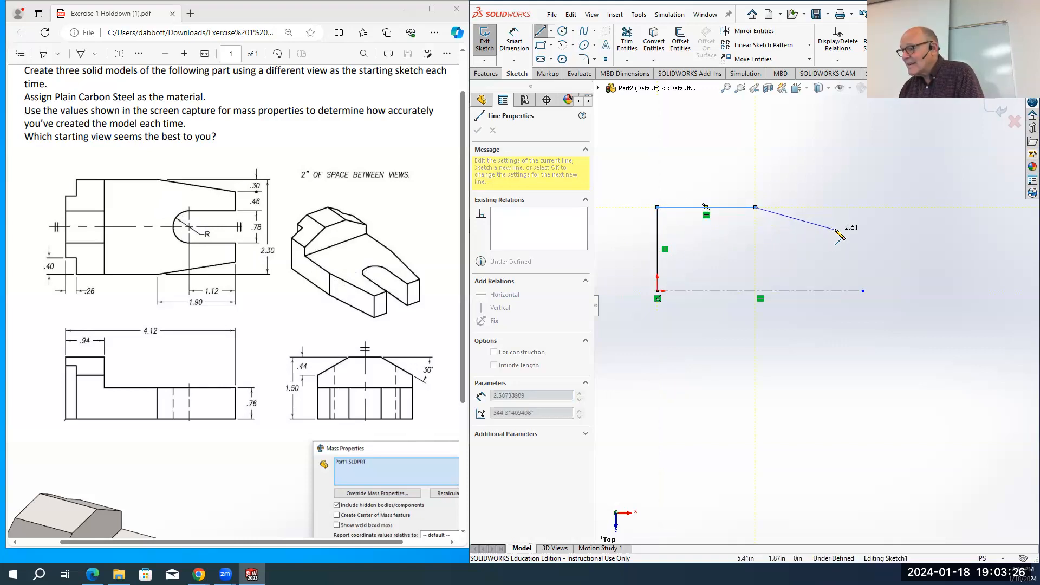
click(846, 245)
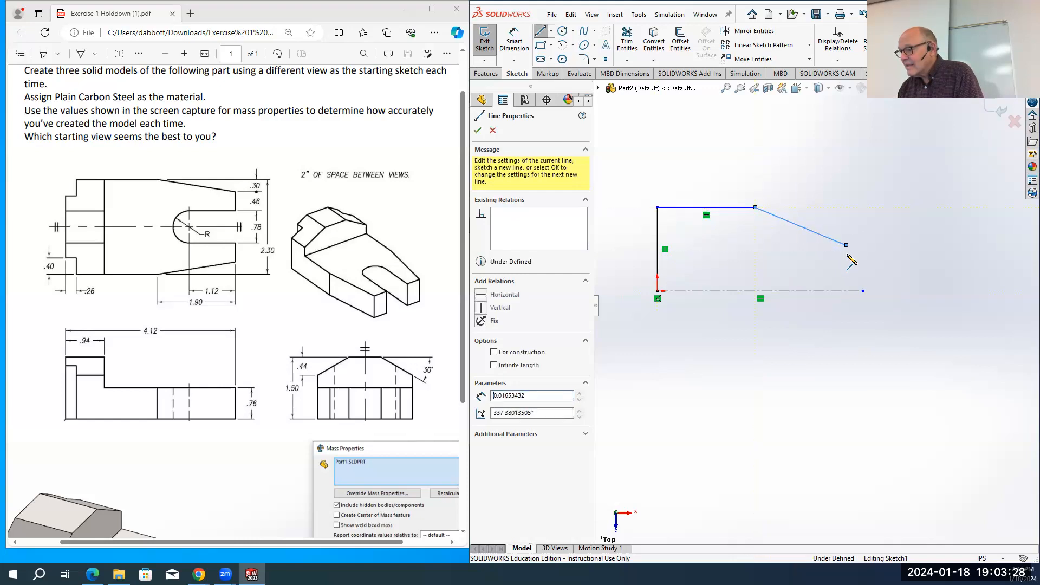
click(847, 262)
click(776, 263)
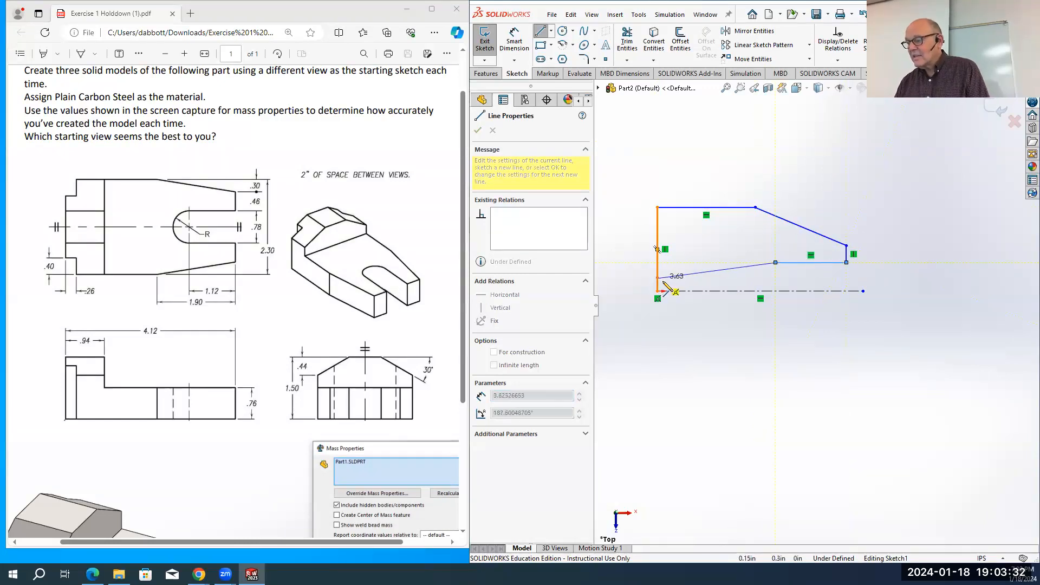
key(Escape)
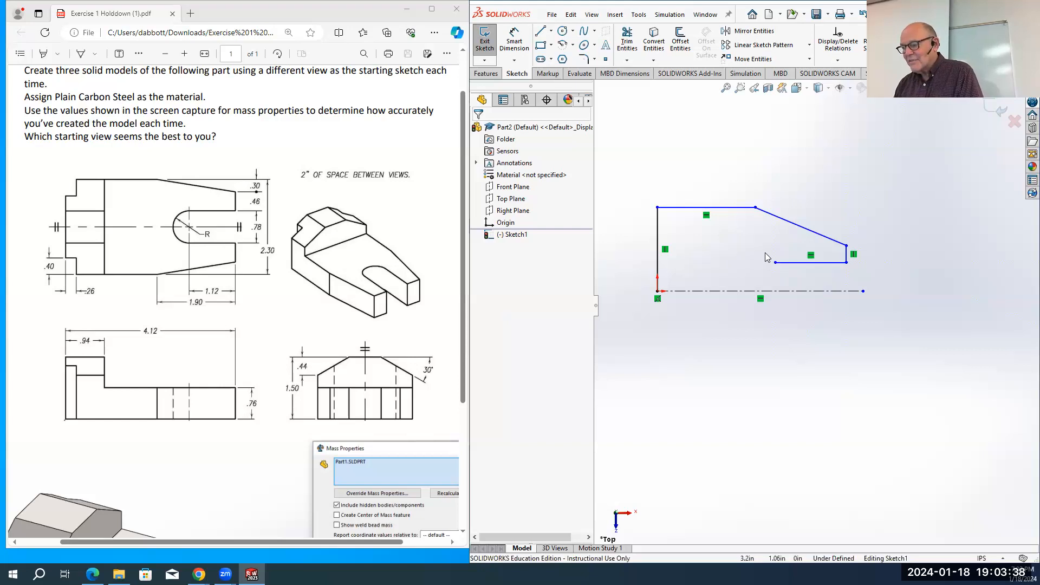
Sketch a circle of about 0.86 in radius centered on the centerline, tangent to the inner end of the slot edge
click(564, 34)
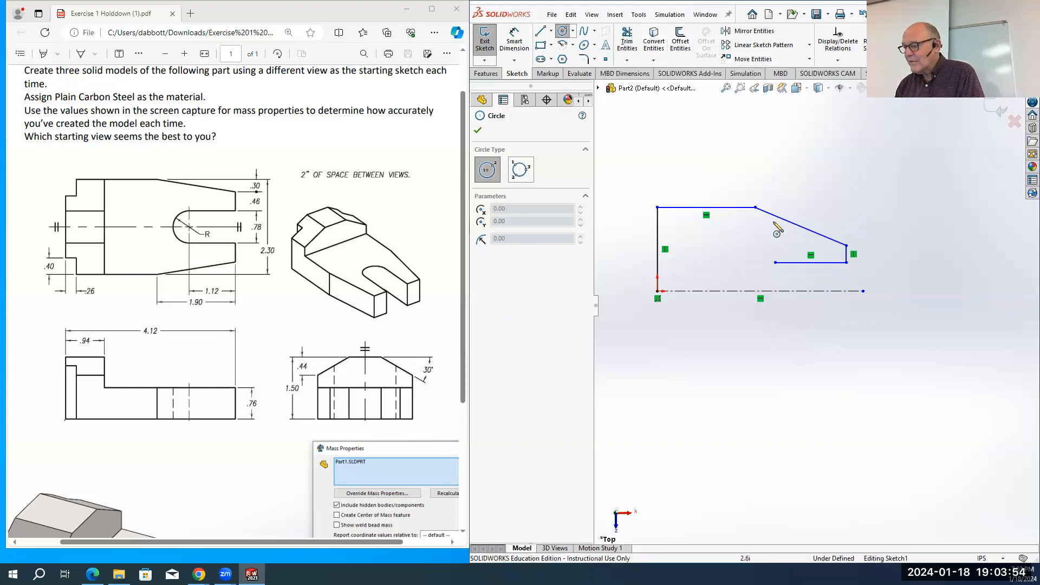
click(776, 291)
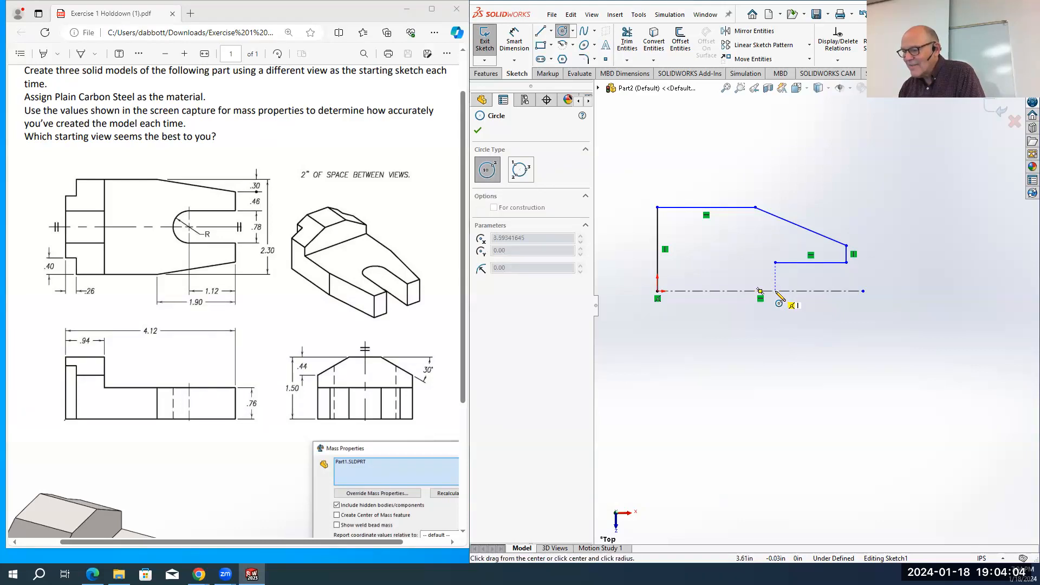
click(776, 263)
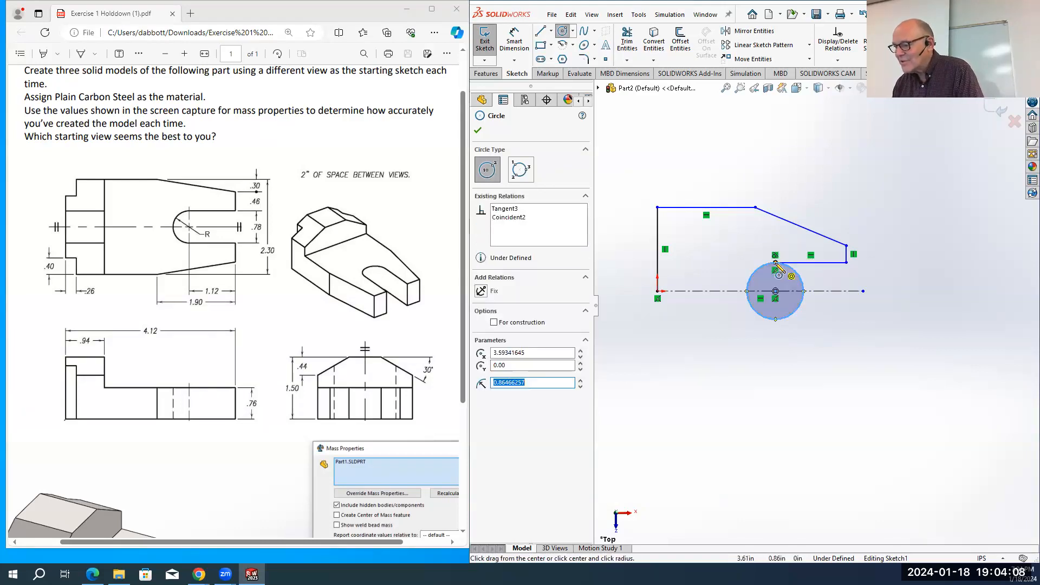
key(Escape)
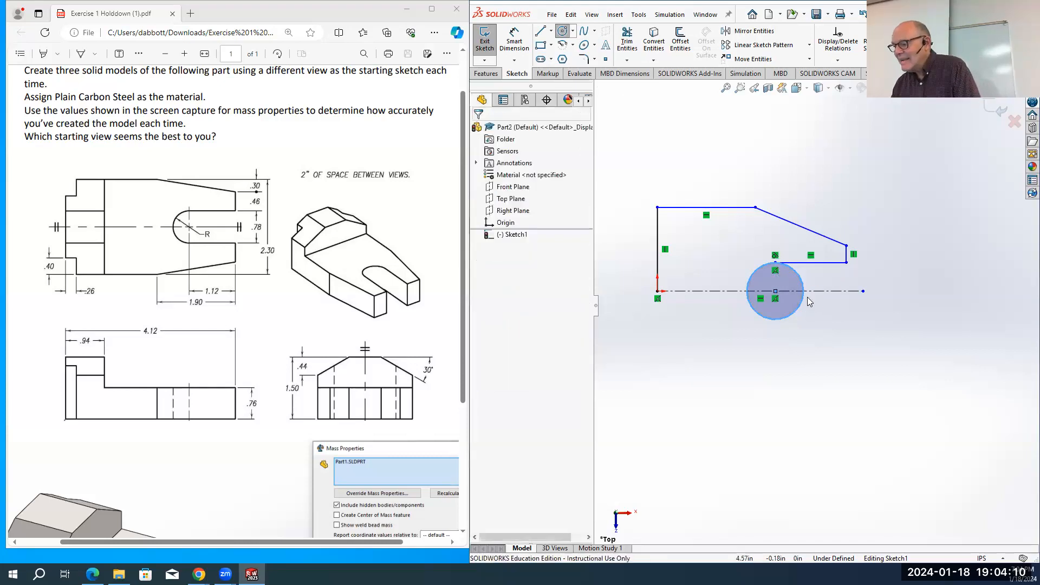
scroll(783, 274, down, 3)
scroll(783, 274, down, 3)
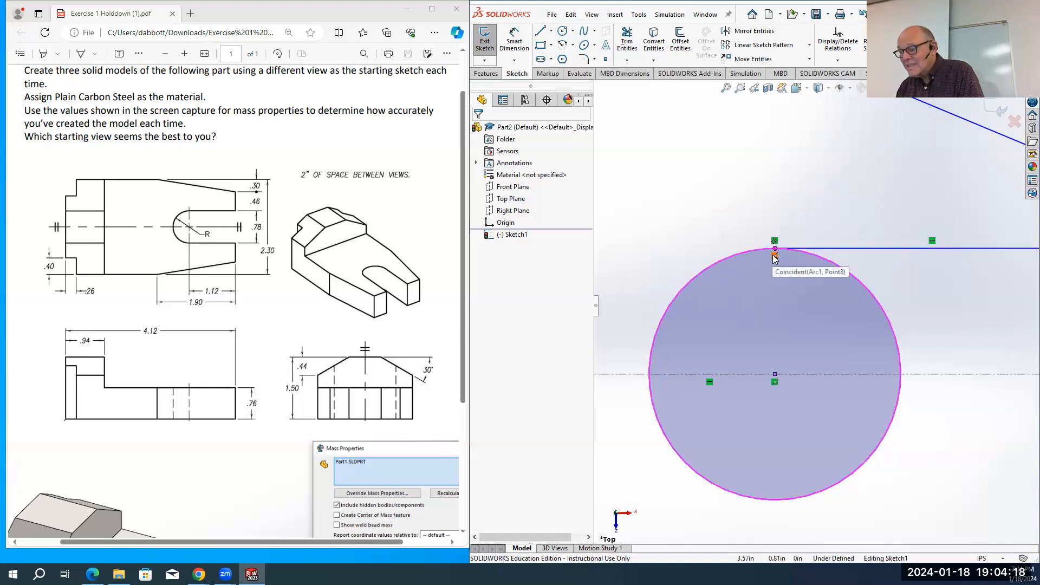
scroll(786, 316, up, 2)
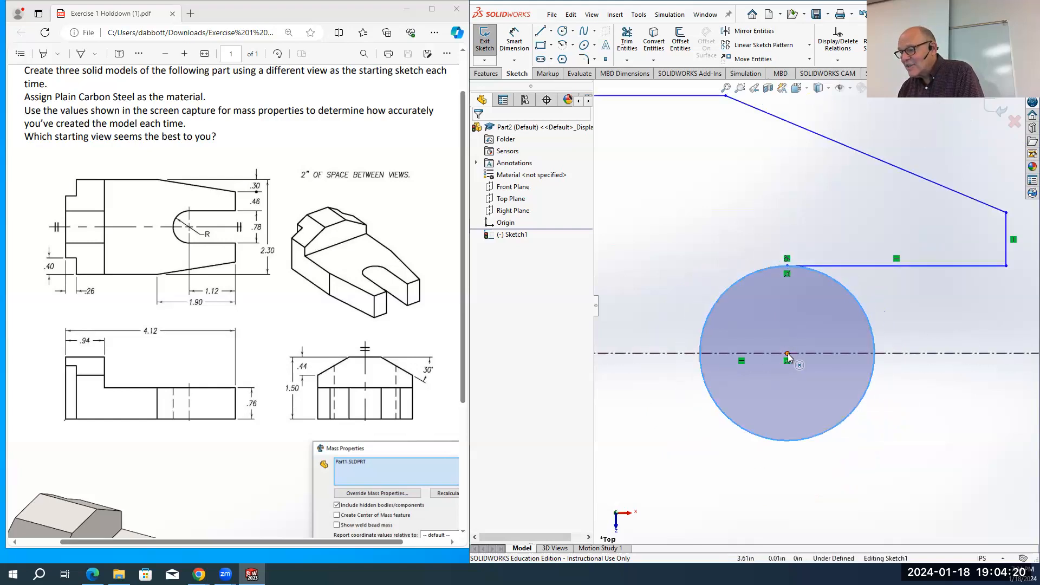
scroll(805, 351, up, 4)
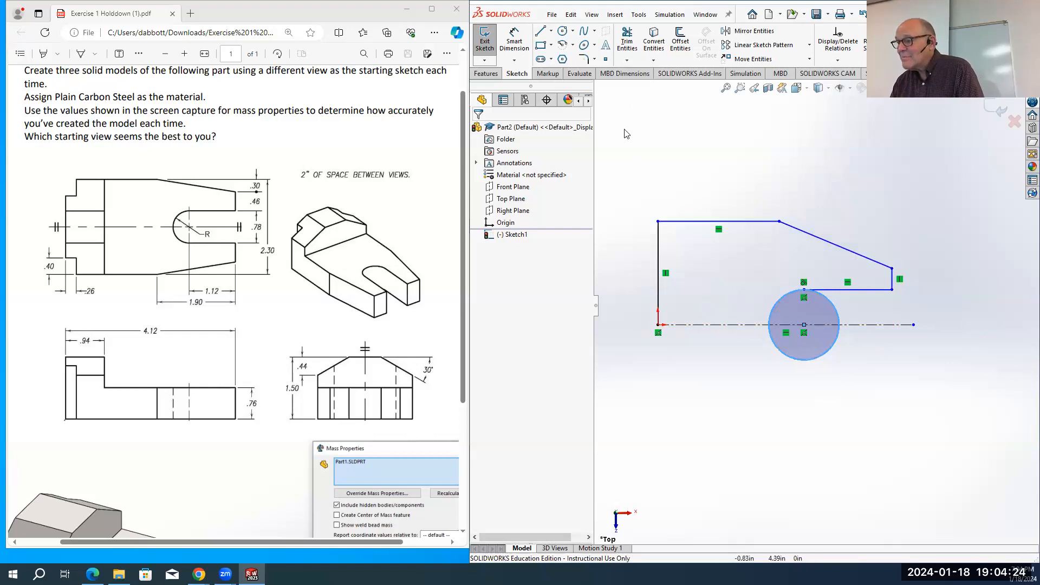
Mirror the circle, sloped edge, both horizontal edges and the vertical back edge about the horizontal centerline, keeping the originals
click(748, 32)
drag(919, 204, 640, 247)
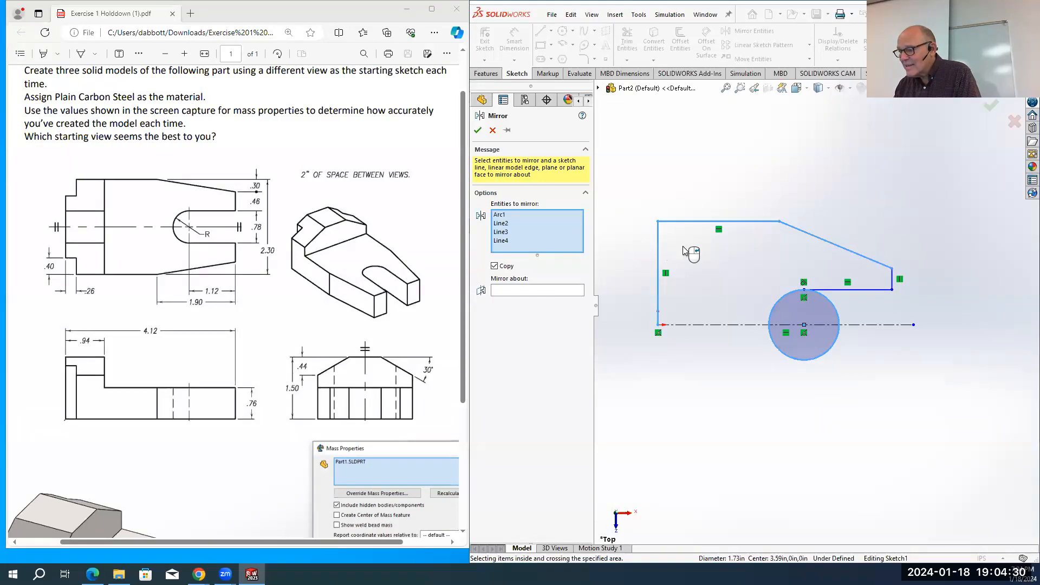
click(864, 290)
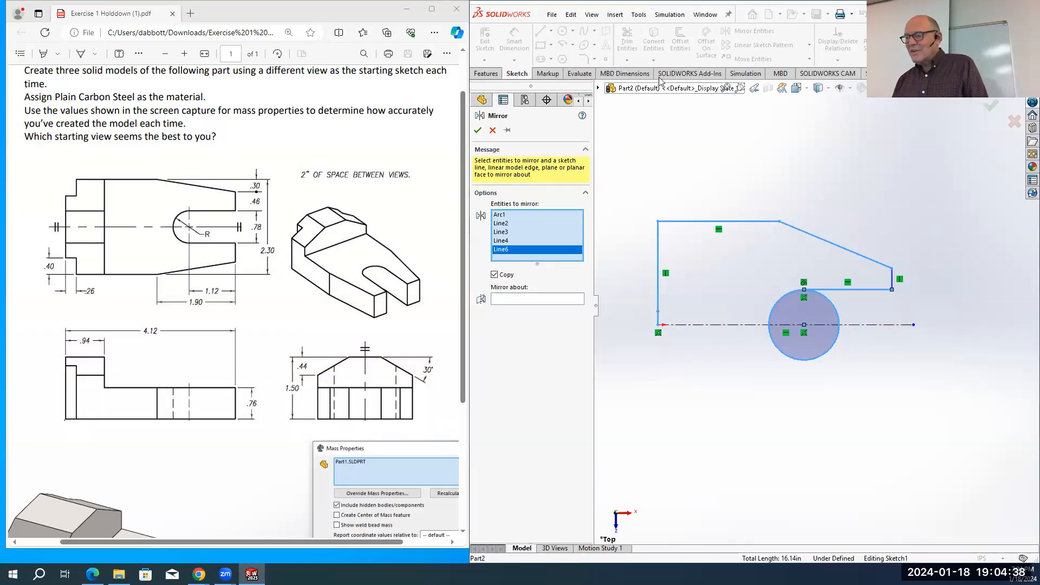
click(598, 90)
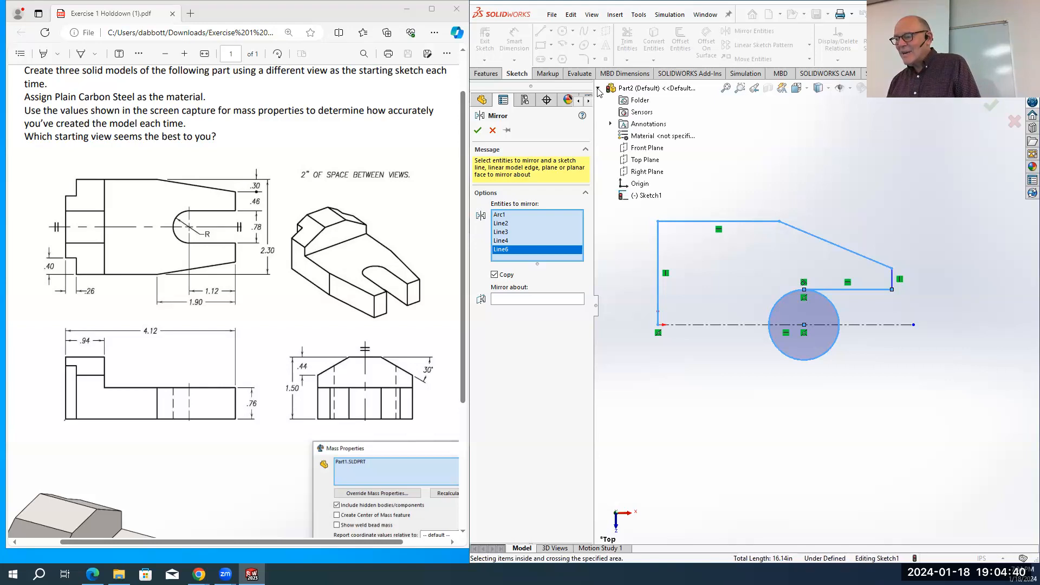
click(598, 90)
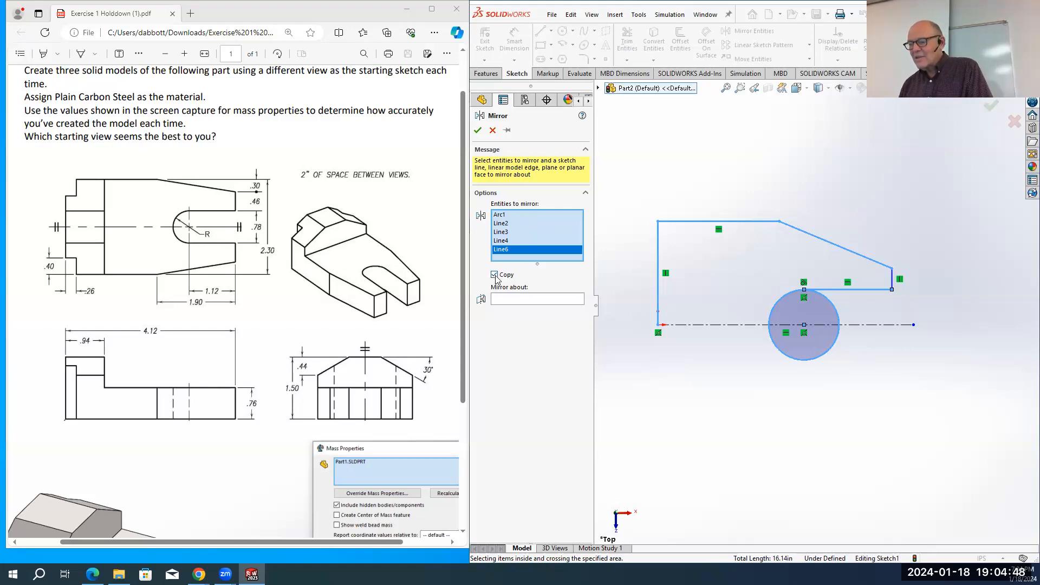
click(501, 303)
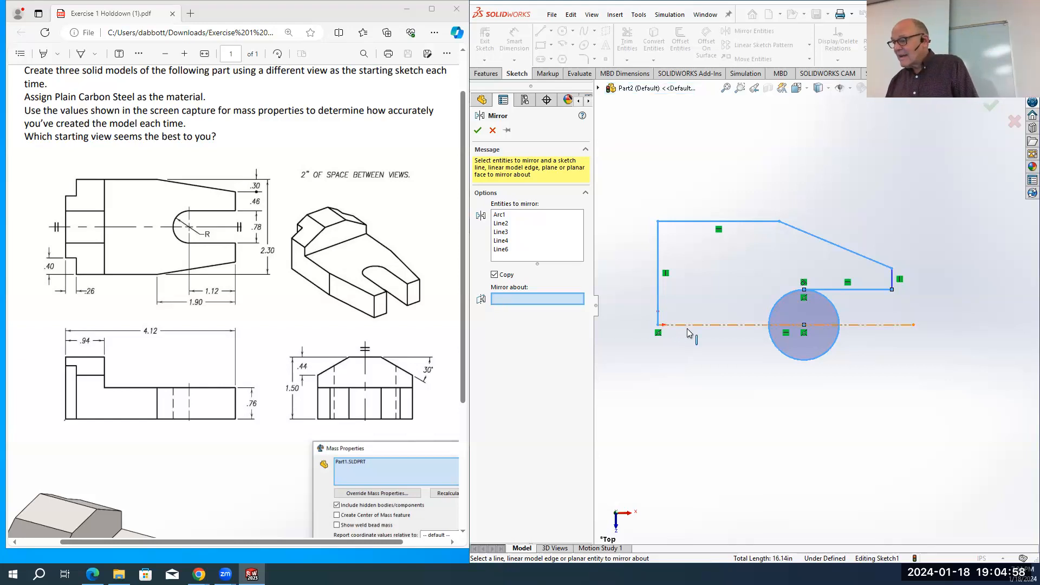
click(706, 327)
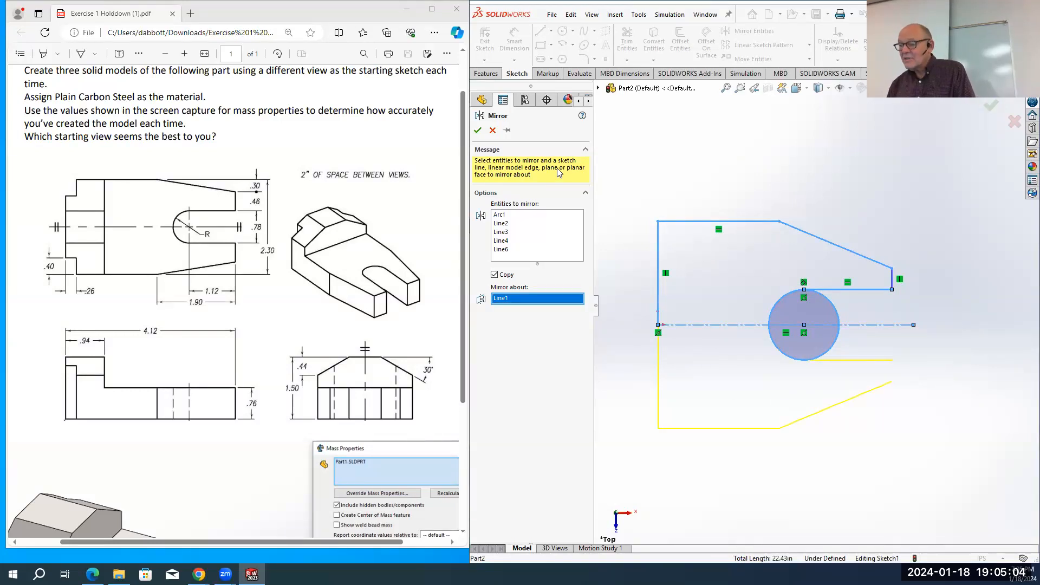
click(478, 130)
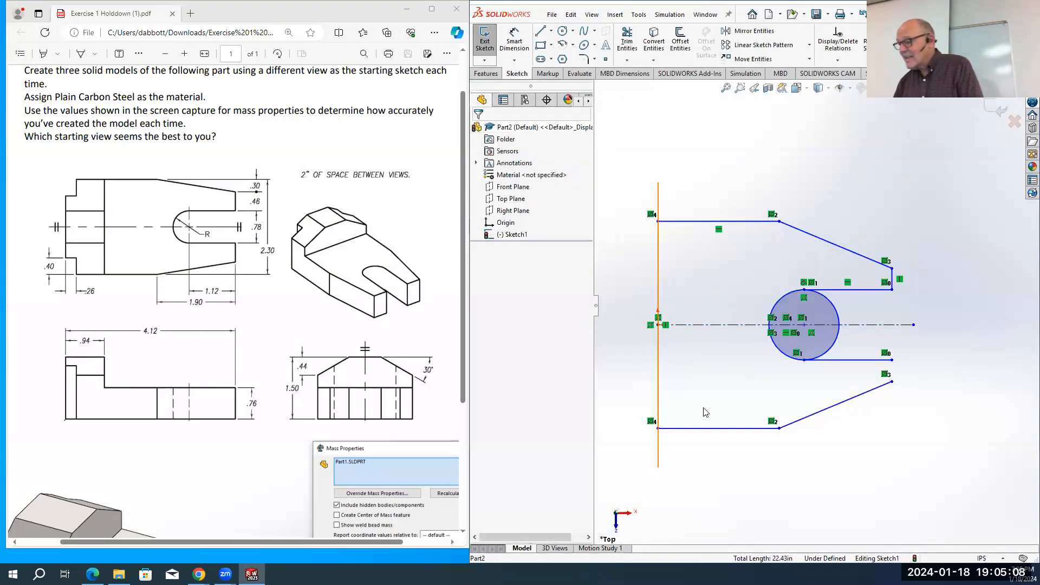
Mirror the short vertical end line about the horizontal centerline to close the lower arm of the outline
scroll(915, 389, up, 2)
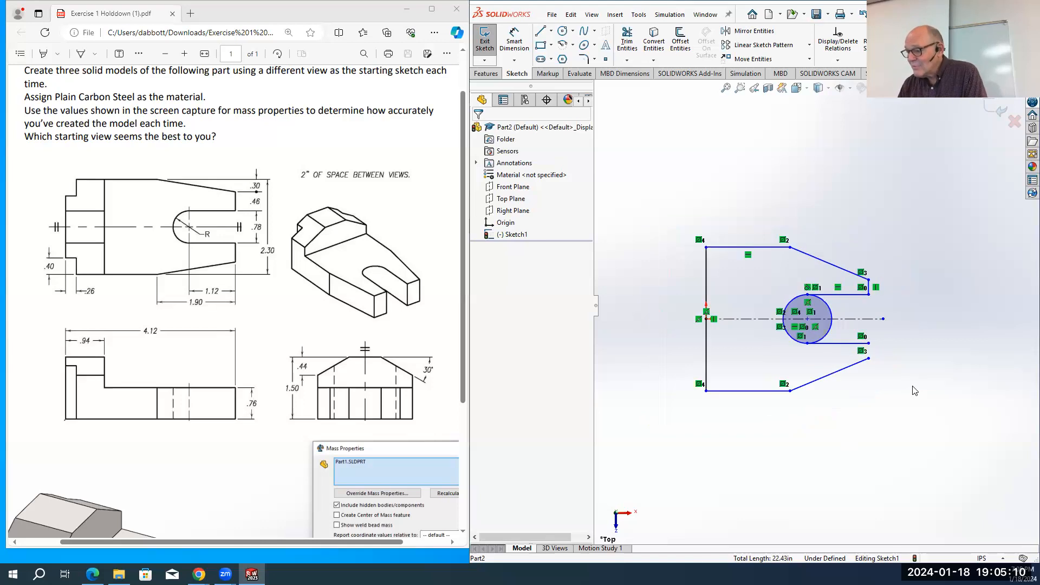
scroll(930, 368, down, 2)
scroll(820, 306, up, 1)
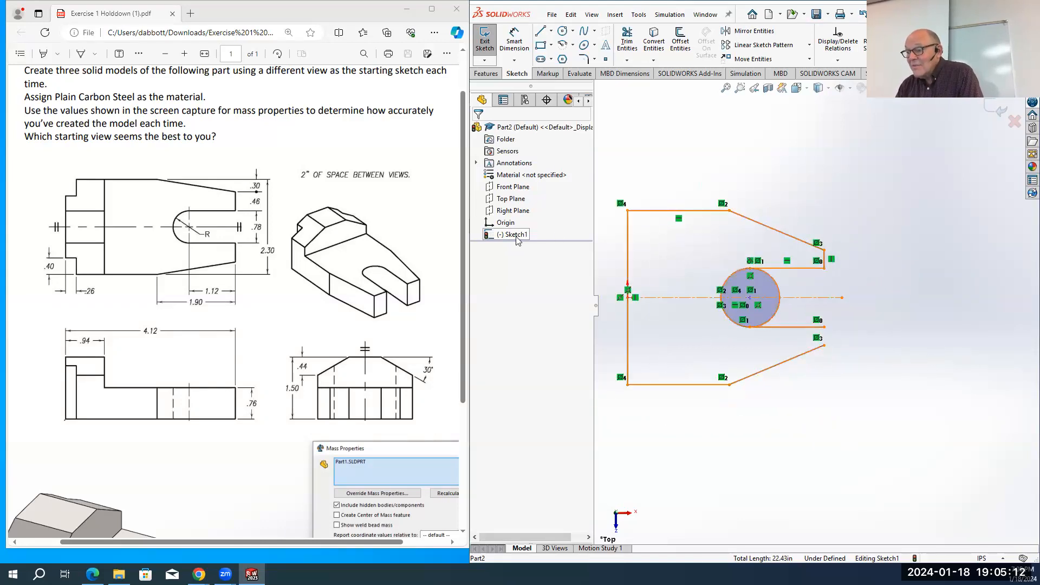
click(750, 31)
click(824, 259)
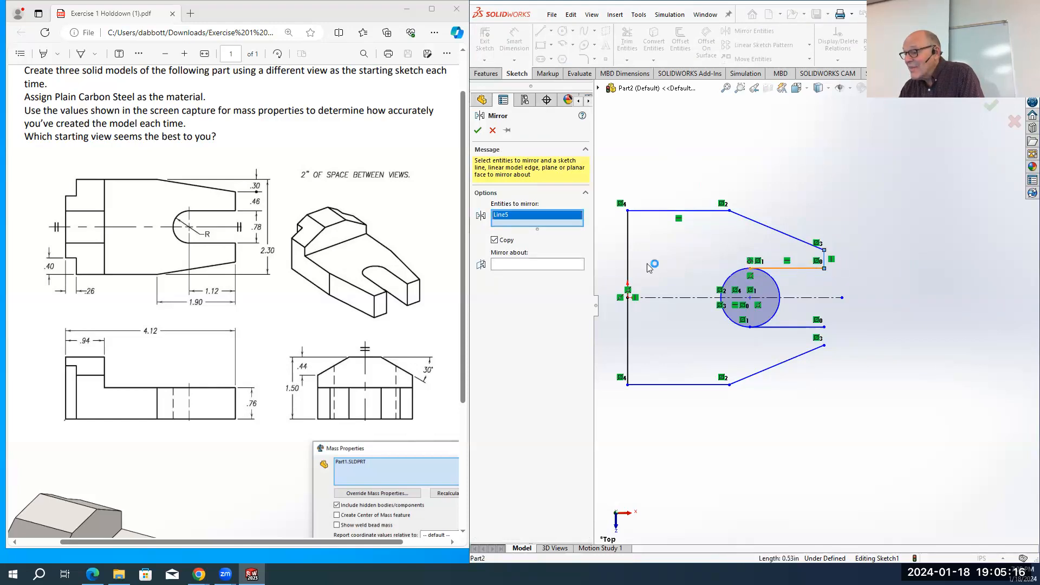
click(556, 267)
click(670, 298)
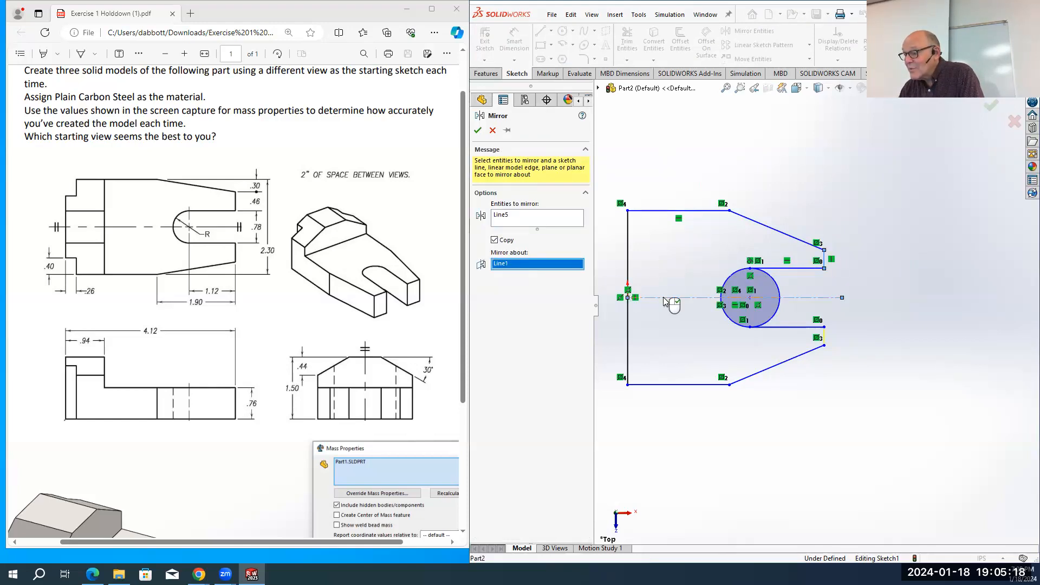
click(478, 131)
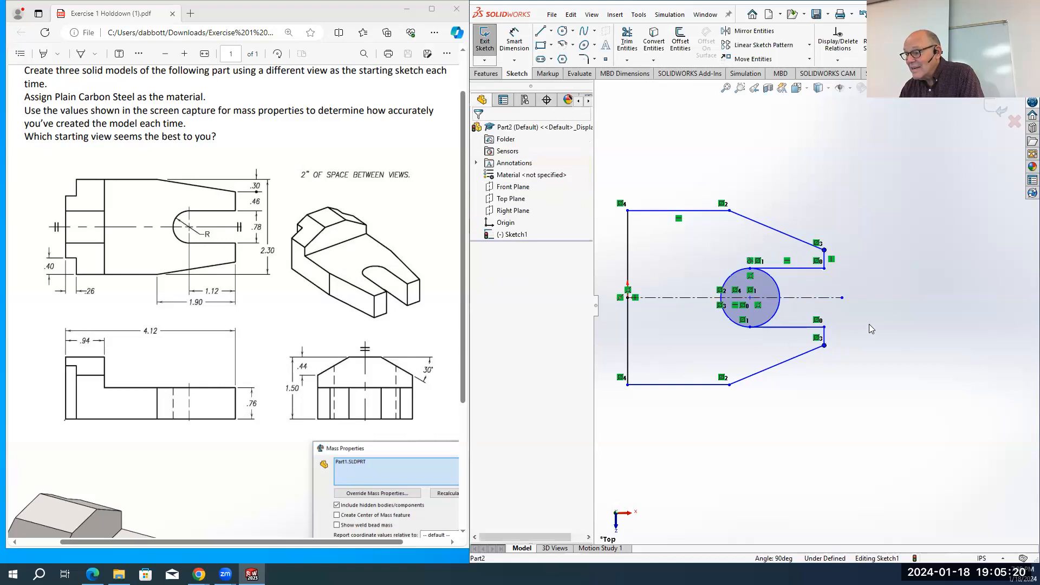
Trim away the open-side half of the circle with Power trim, leaving a rounded inner end for the slot
scroll(862, 328, up, 2)
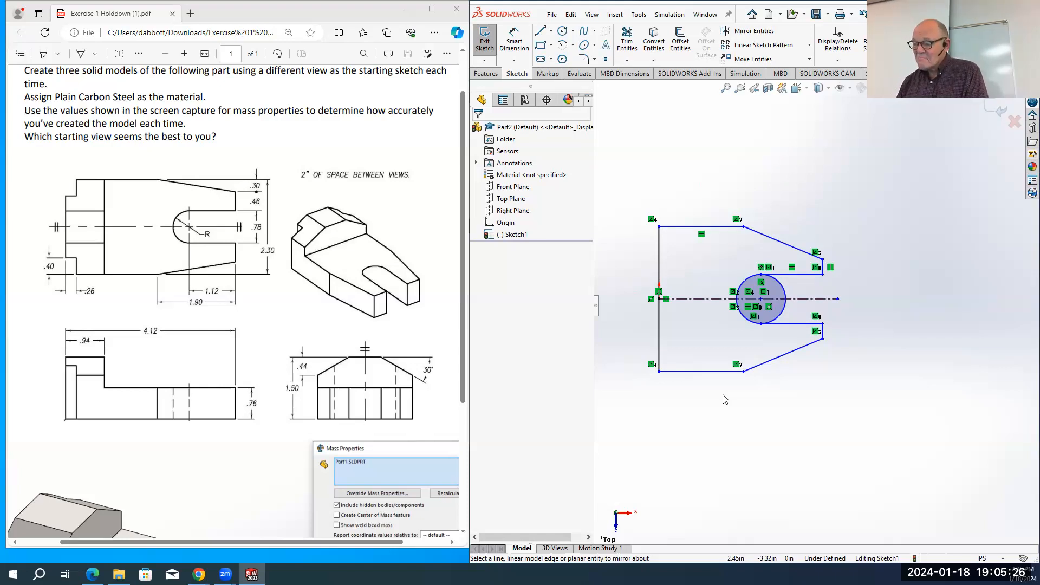
scroll(820, 305, up, 1)
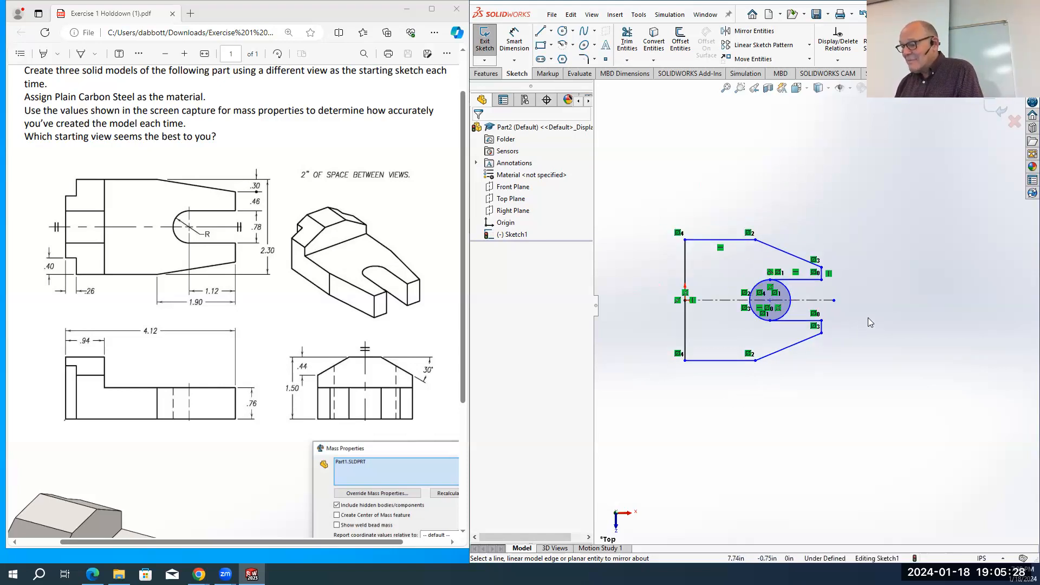
scroll(865, 319, down, 3)
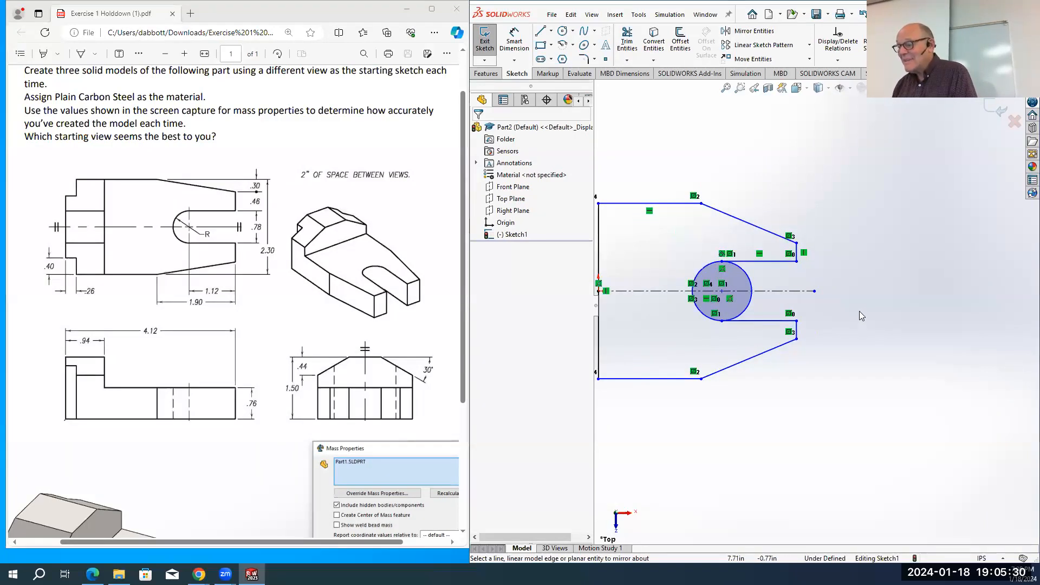
scroll(859, 311, up, 2)
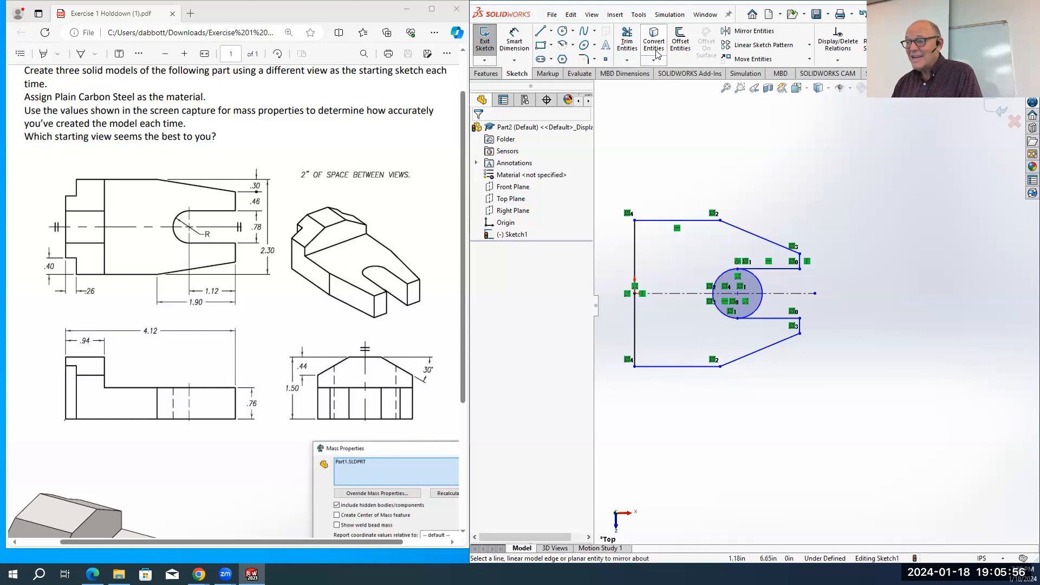
click(629, 44)
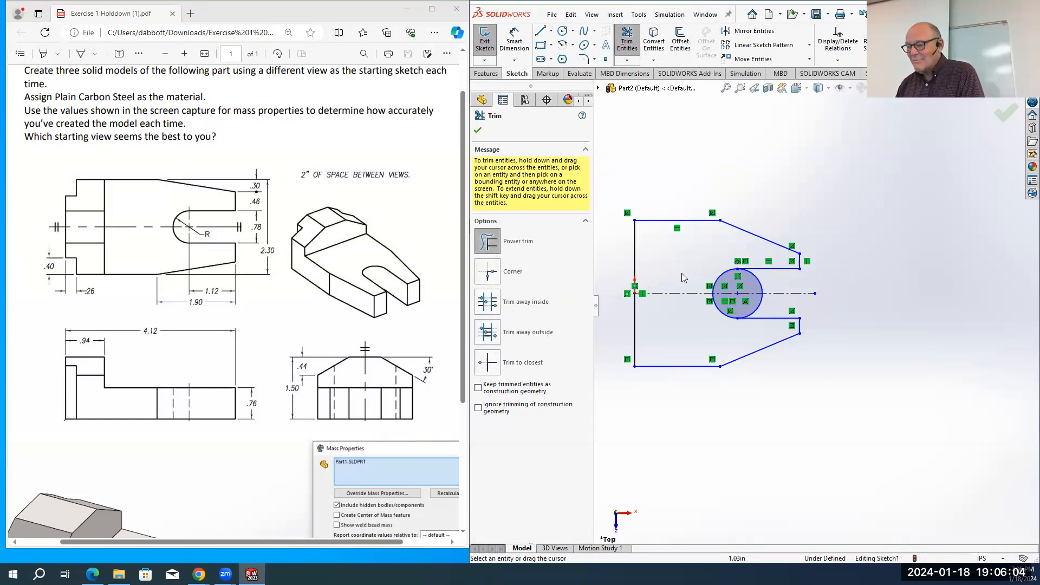
mouse_move(772, 280)
mouse_down()
mouse_move(753, 282)
mouse_move(747, 304)
mouse_up()
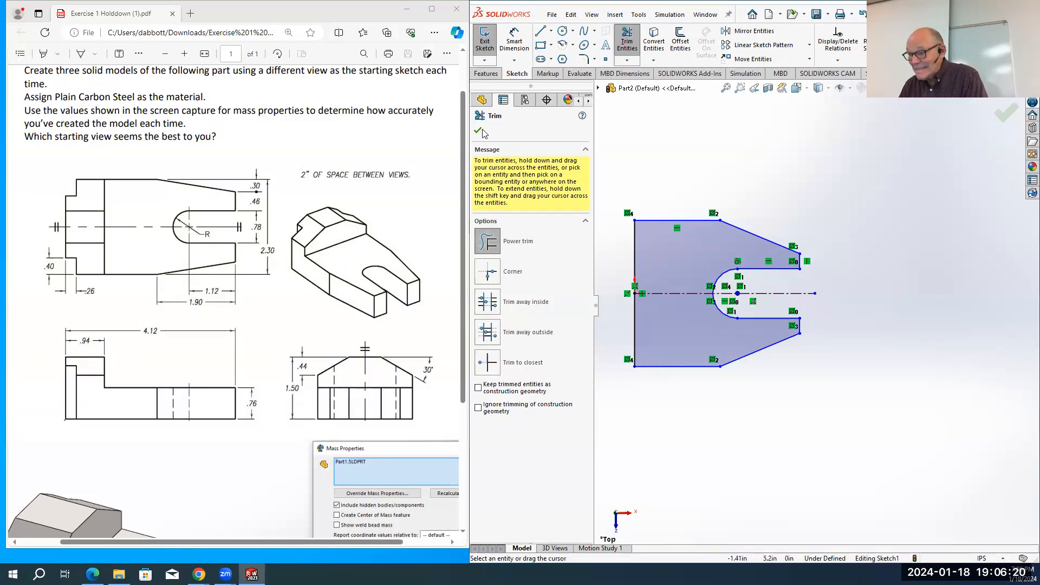
key(Escape)
Dimension the outline's overall width along the vertical back edge as 2.30 in
scroll(806, 319, up, 3)
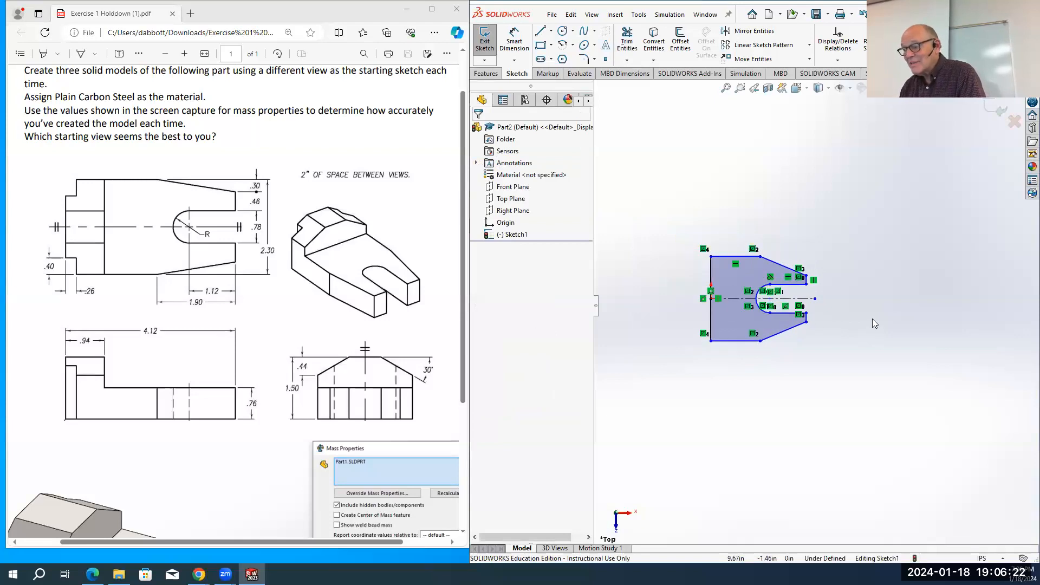
scroll(795, 289, down, 2)
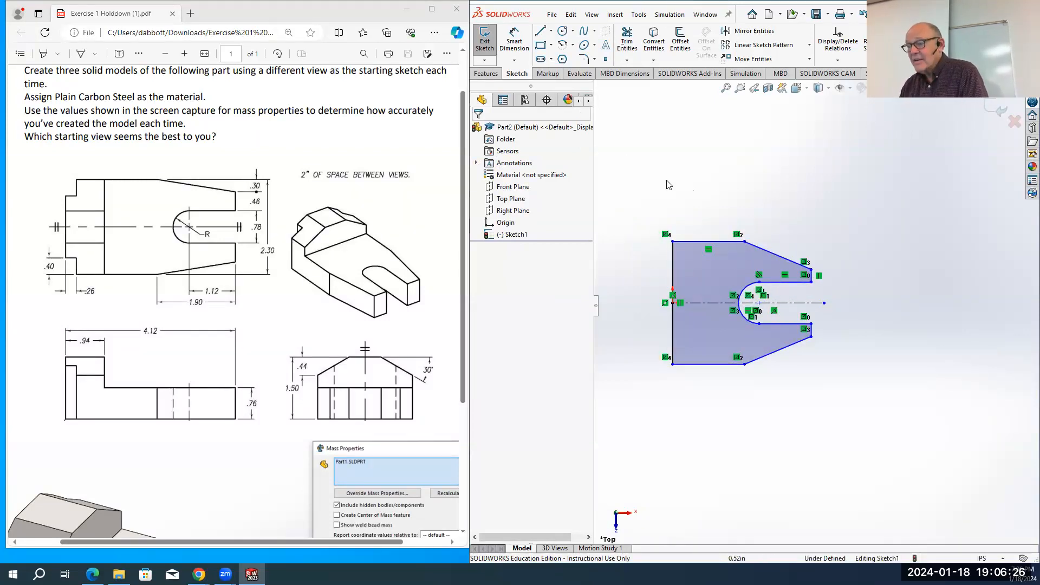
click(514, 38)
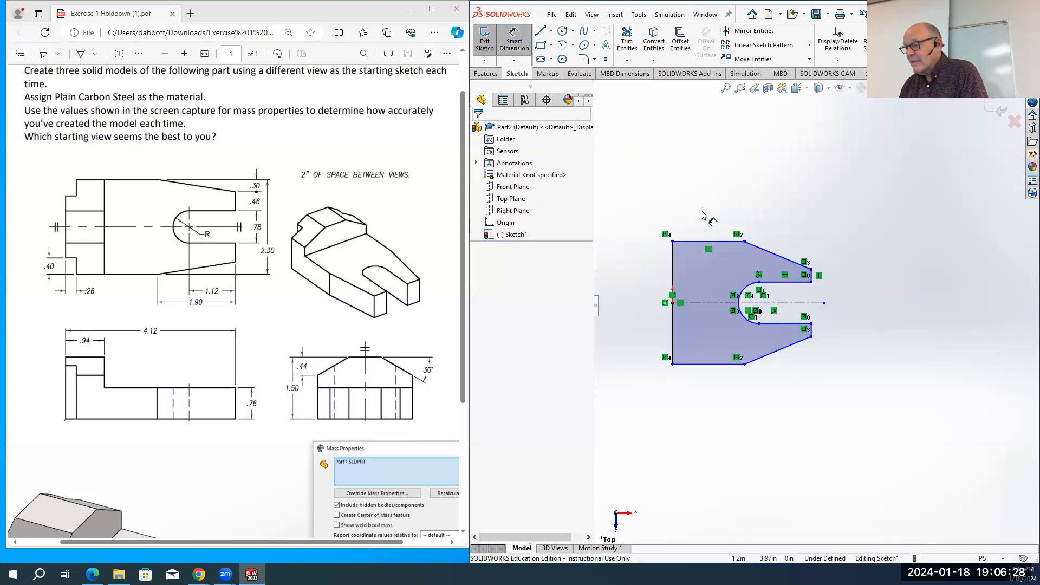
click(694, 246)
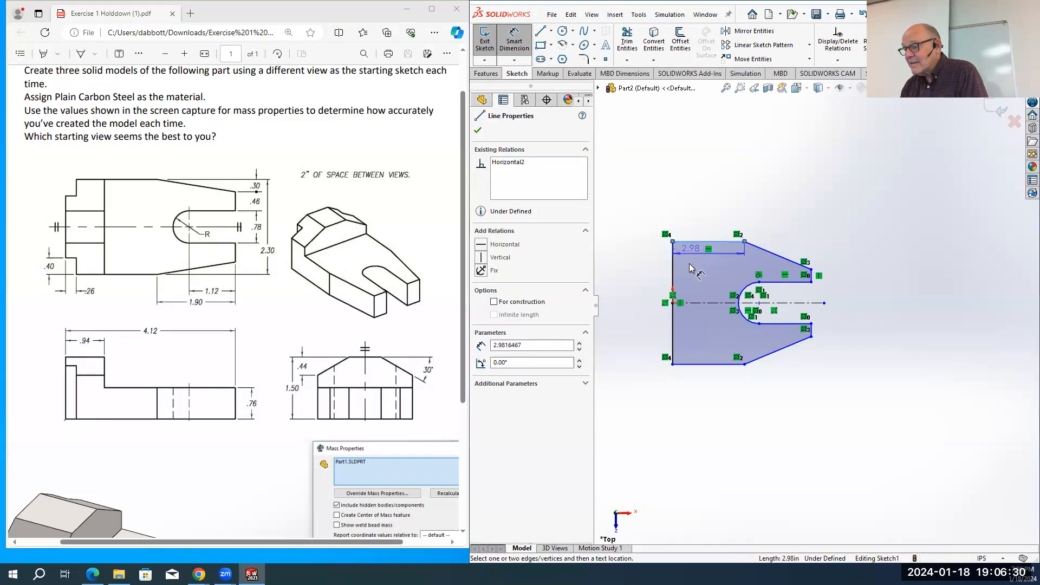
click(700, 303)
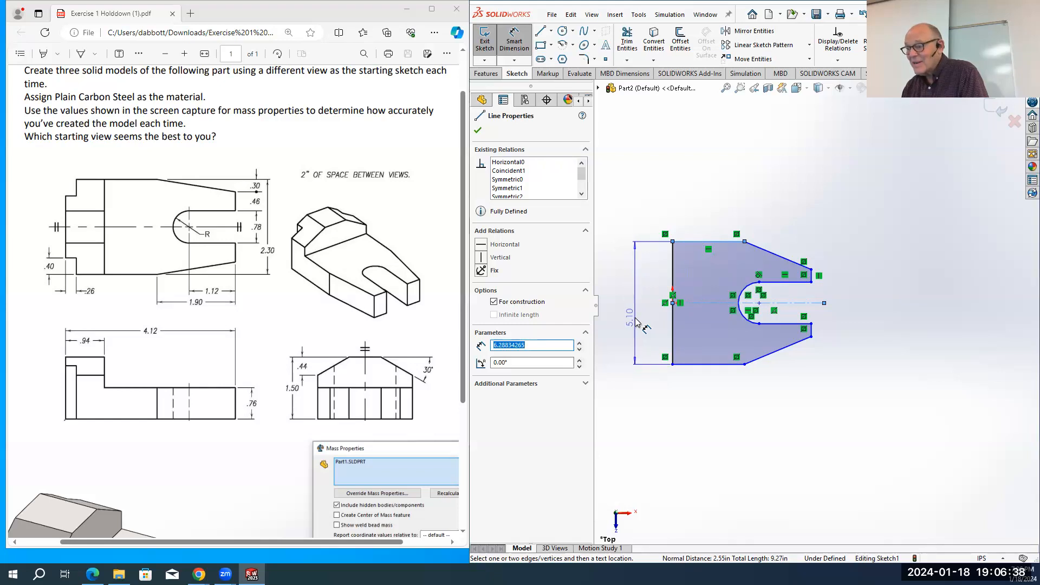
click(637, 321)
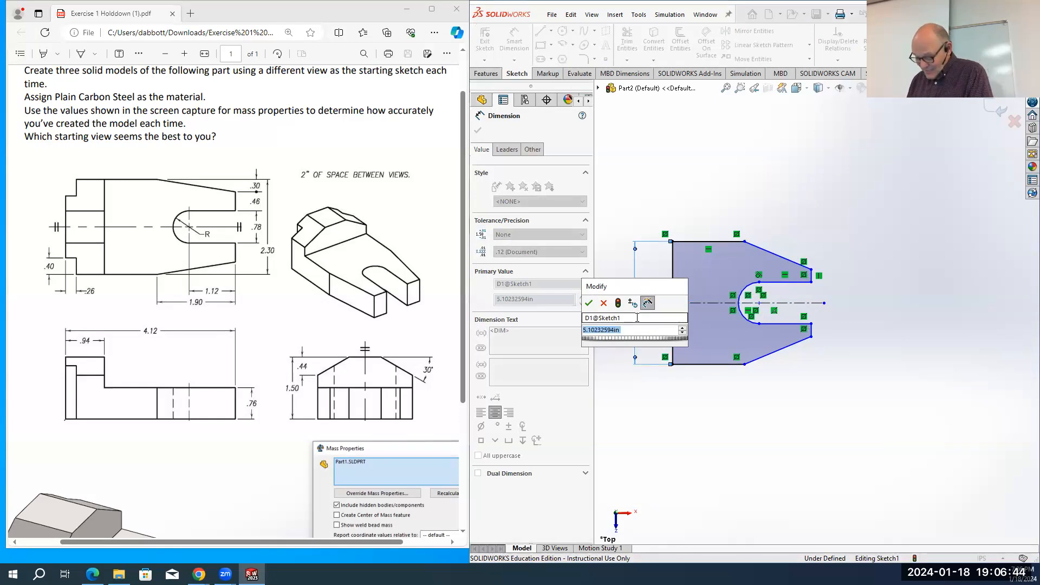
text(2.3)
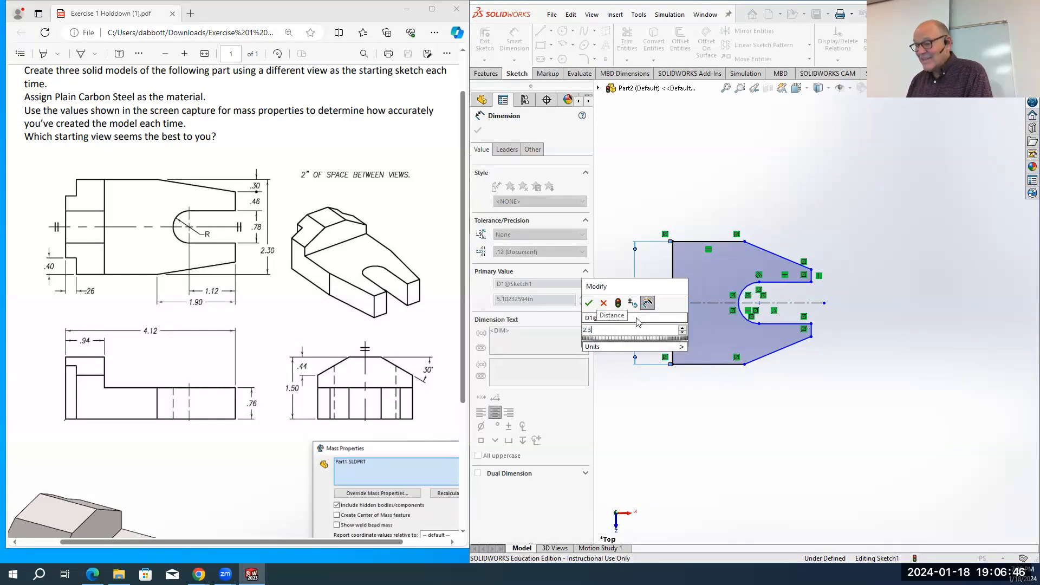
key(Return)
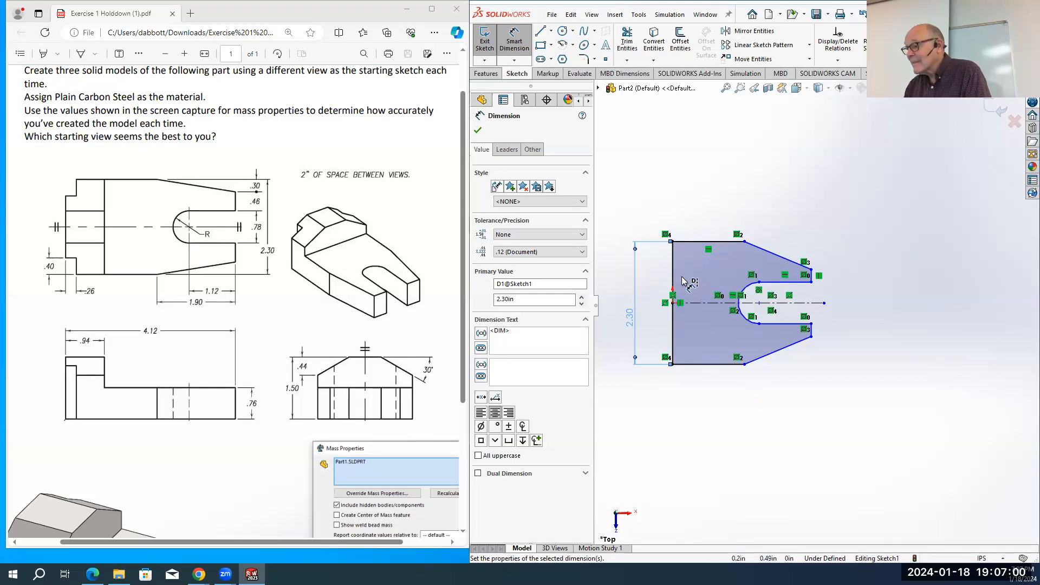
Dimension the overall length from the vertical back edge to the short vertical end edge as 4.12 in
click(811, 275)
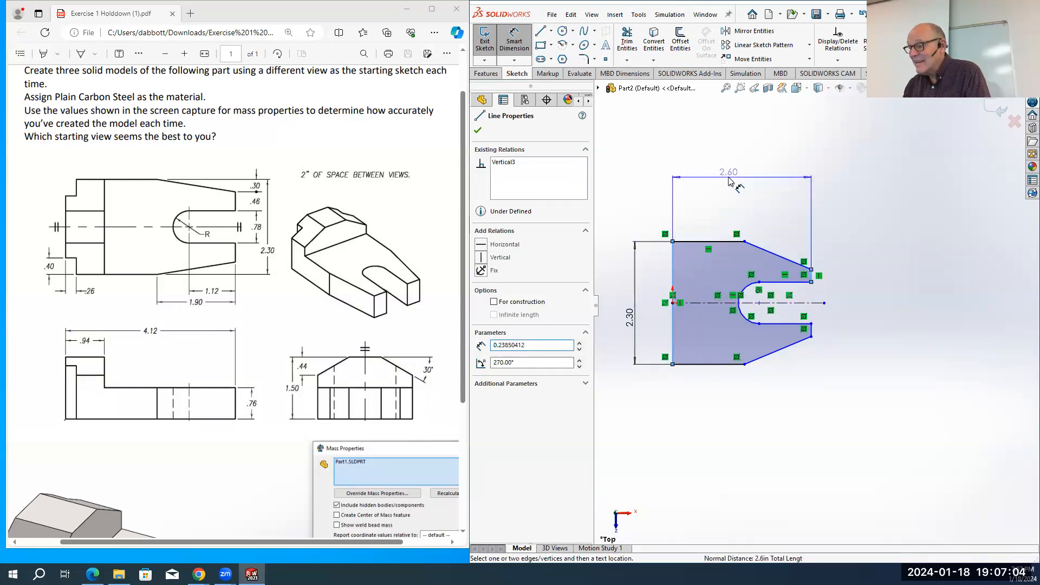
click(729, 182)
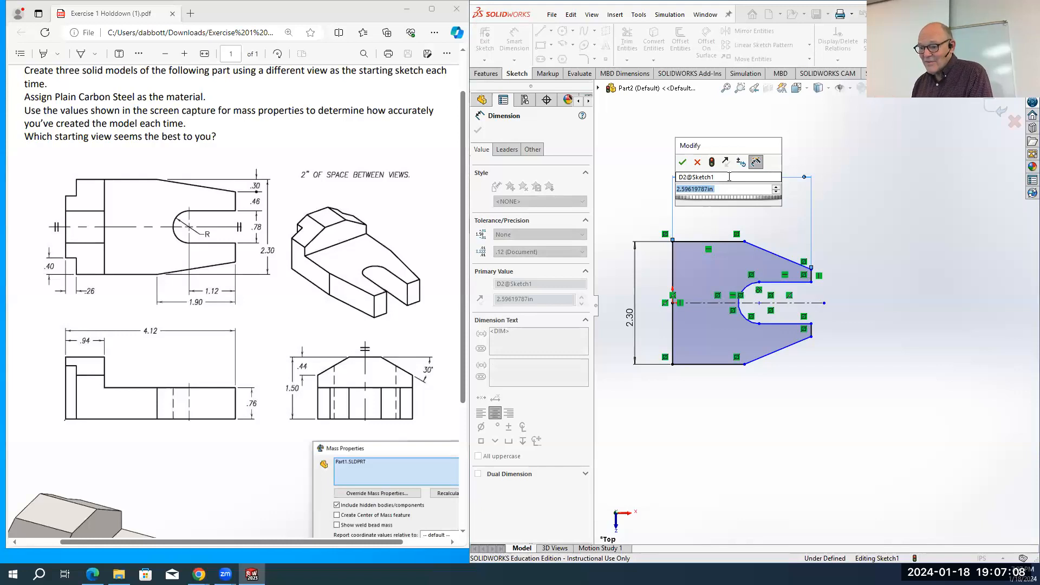
text(4.12)
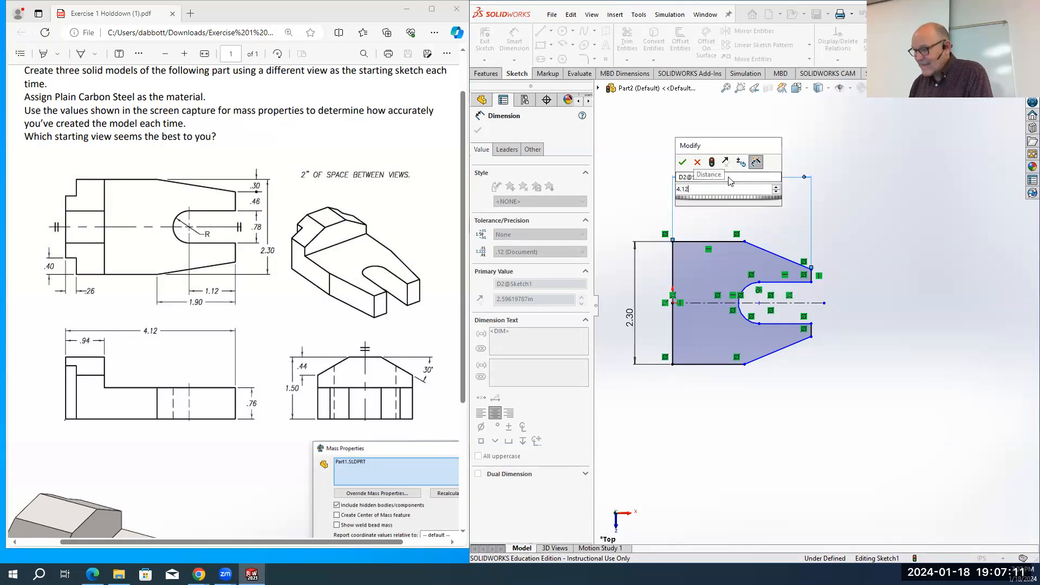
key(Return)
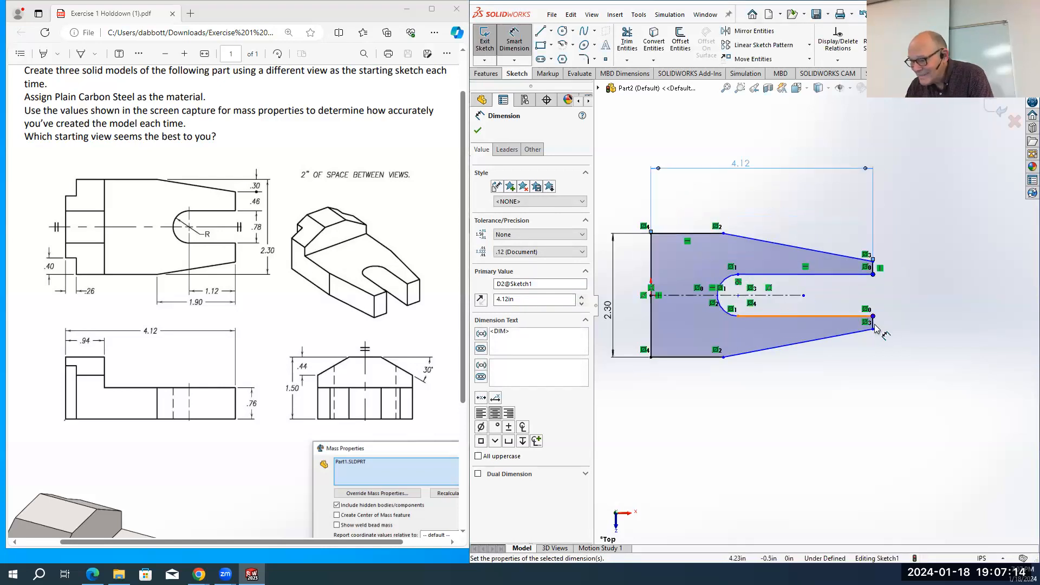
Dimension the horizontal distance from the start of the upper sloped edge to the short vertical end edge as 1.90 in
click(710, 233)
click(890, 271)
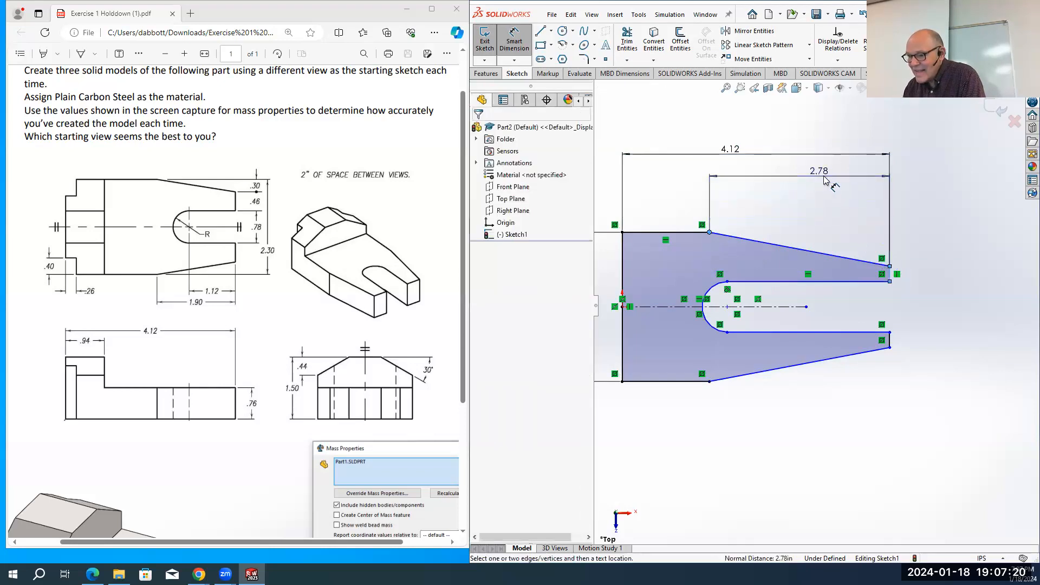
click(824, 180)
text(1.90)
key(Return)
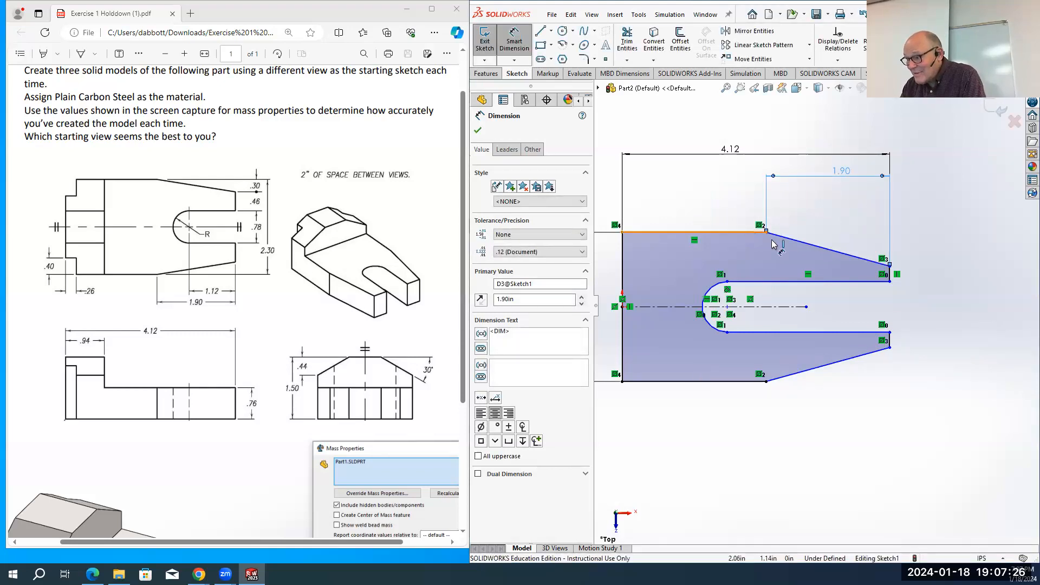
Dimension the vertical drop from the upper horizontal edge to the outer end of the sloped edge as 0.30 in
click(756, 234)
click(889, 266)
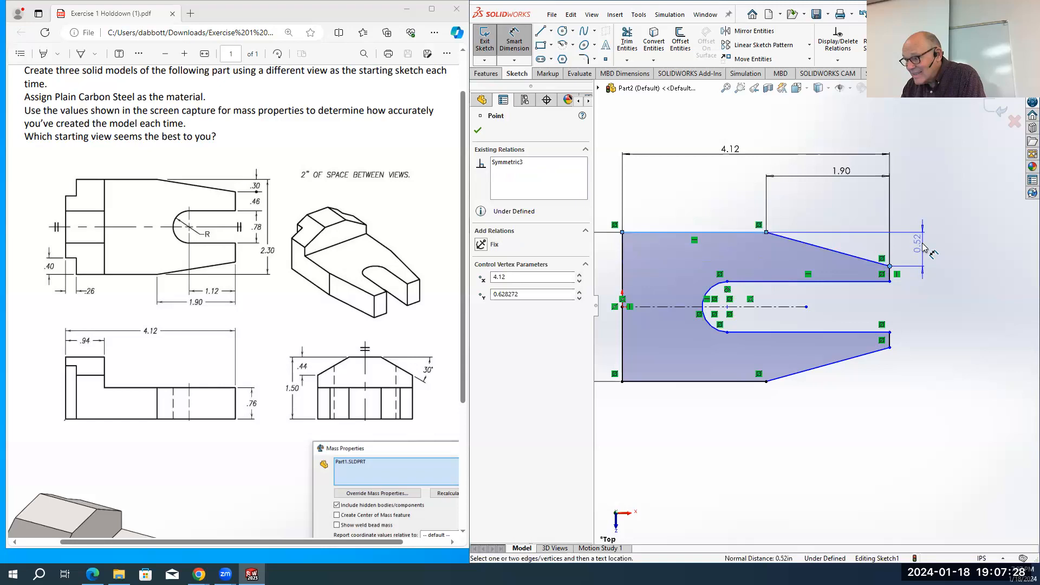
click(925, 247)
text(.3)
key(Return)
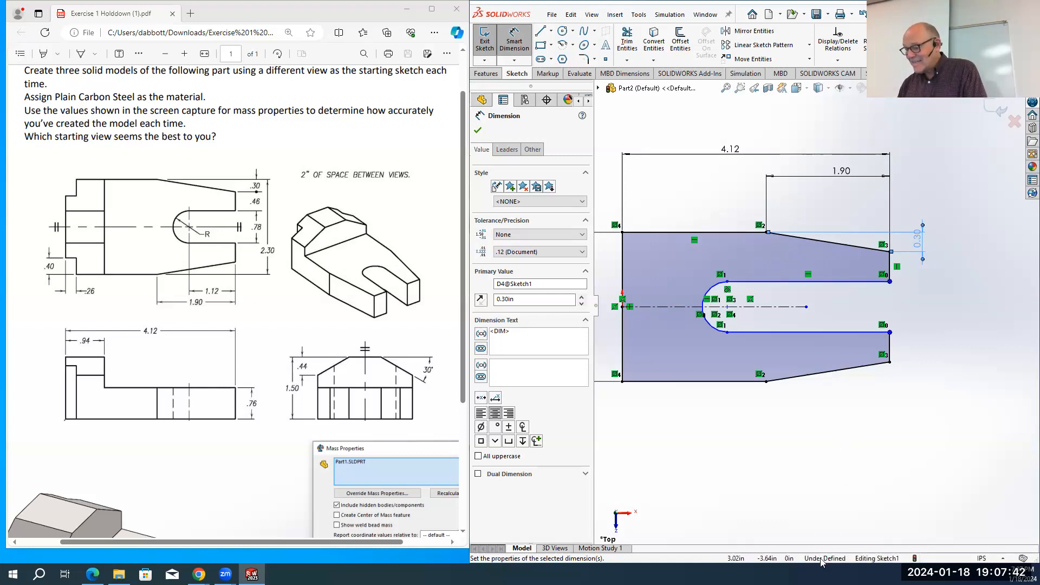
Dimension the horizontal distance from the slot arc's center to the lower short vertical end edge as 1.12 in
click(727, 306)
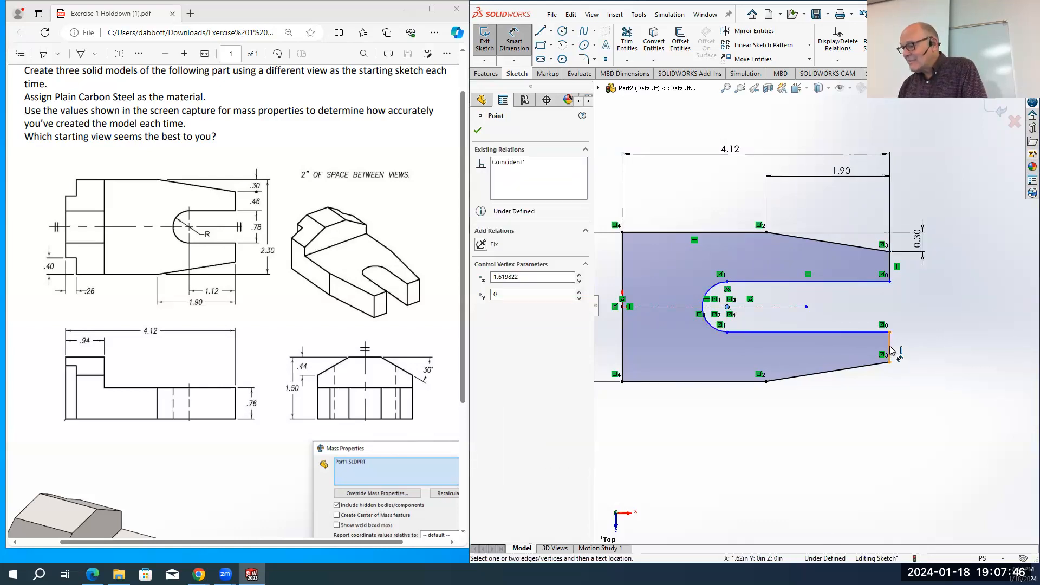
click(728, 332)
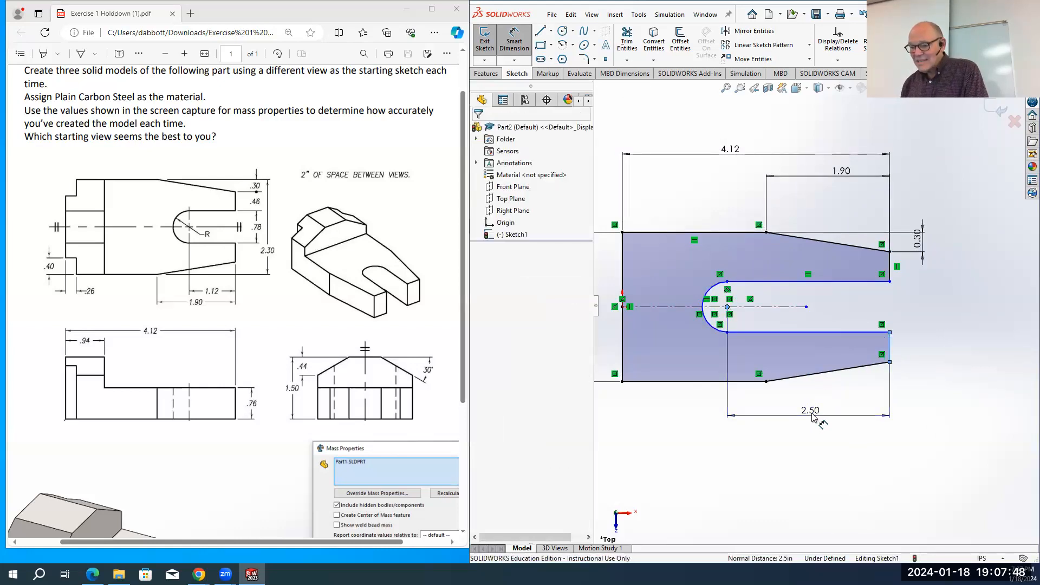
click(813, 415)
text(1.12)
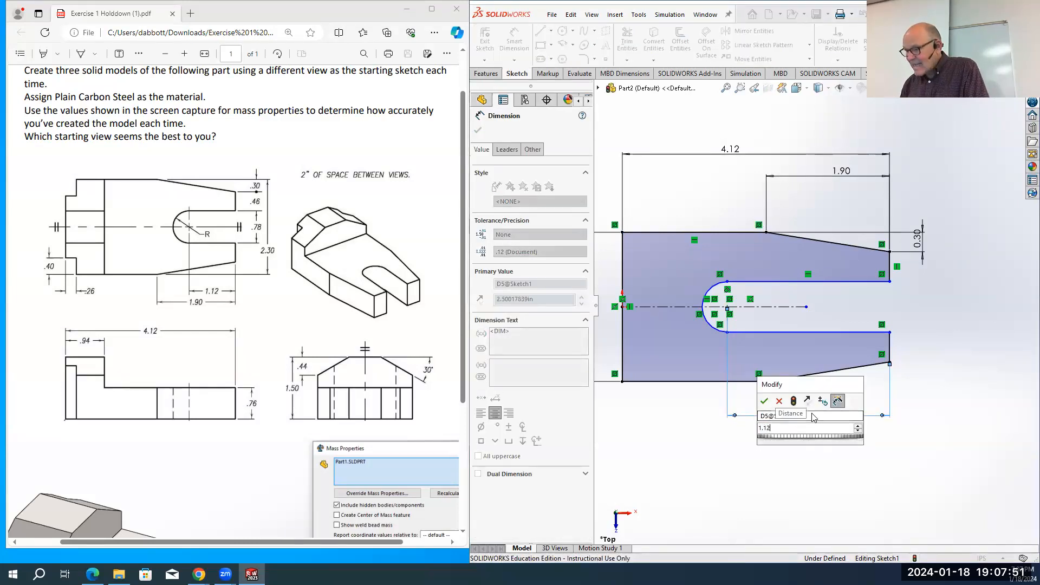
key(Return)
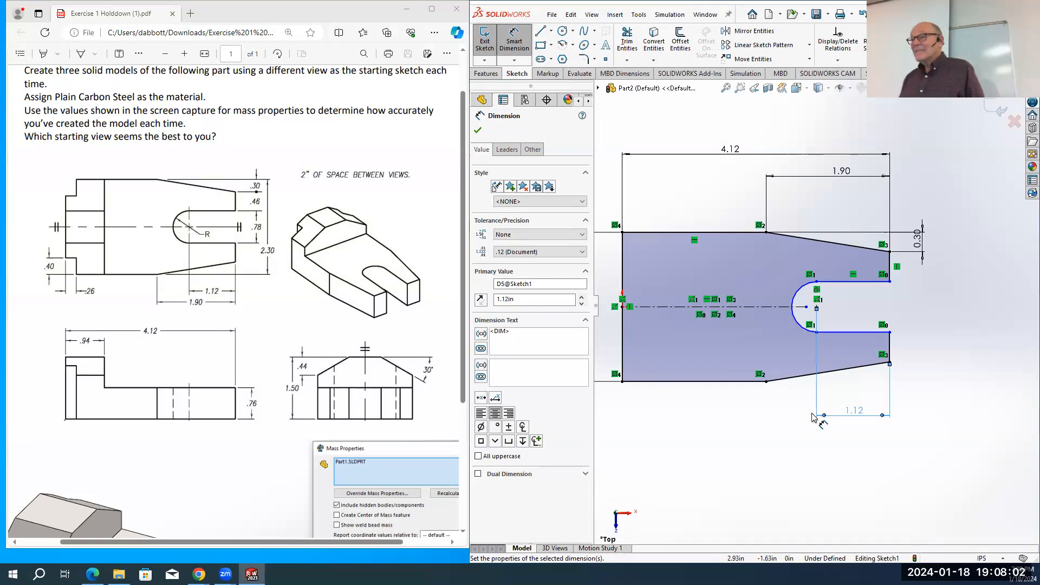
key(Escape)
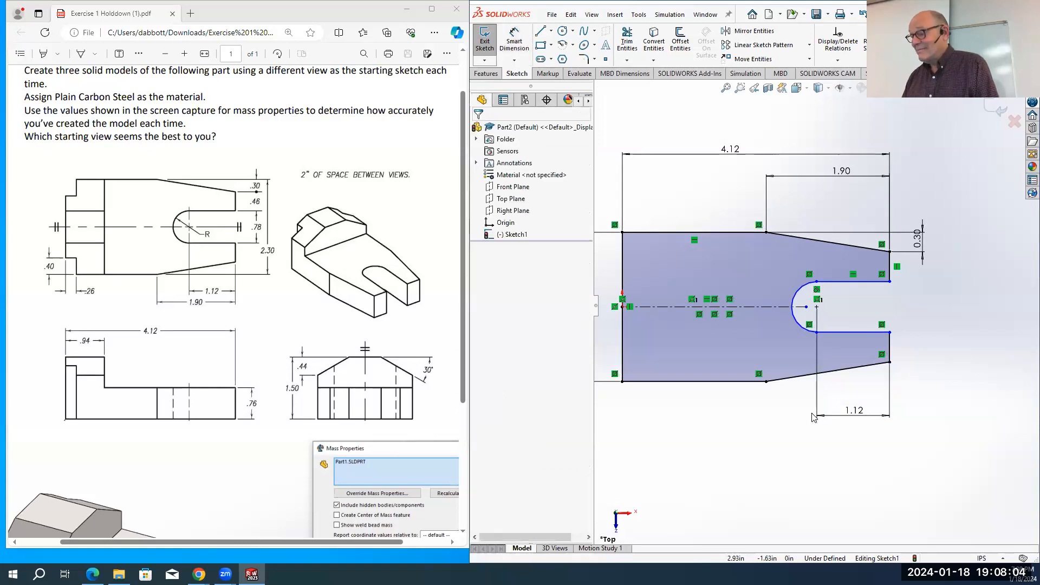
Test how the slot's open end moves, and dimension the slot's width between its two horizontal edges as 0.78 in
click(889, 282)
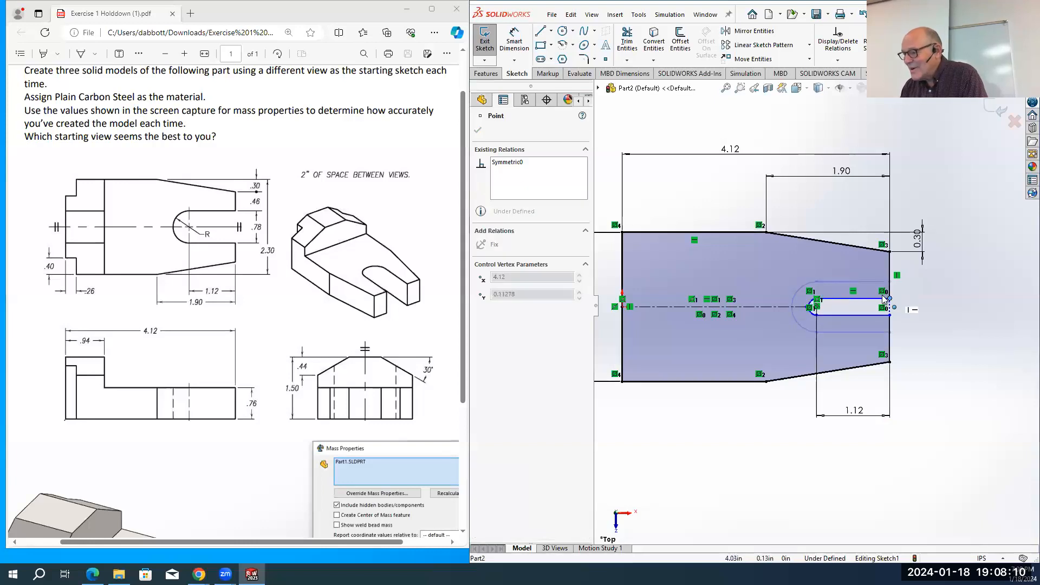
mouse_move(878, 278)
mouse_down()
mouse_move(878, 291)
mouse_move(884, 282)
mouse_up()
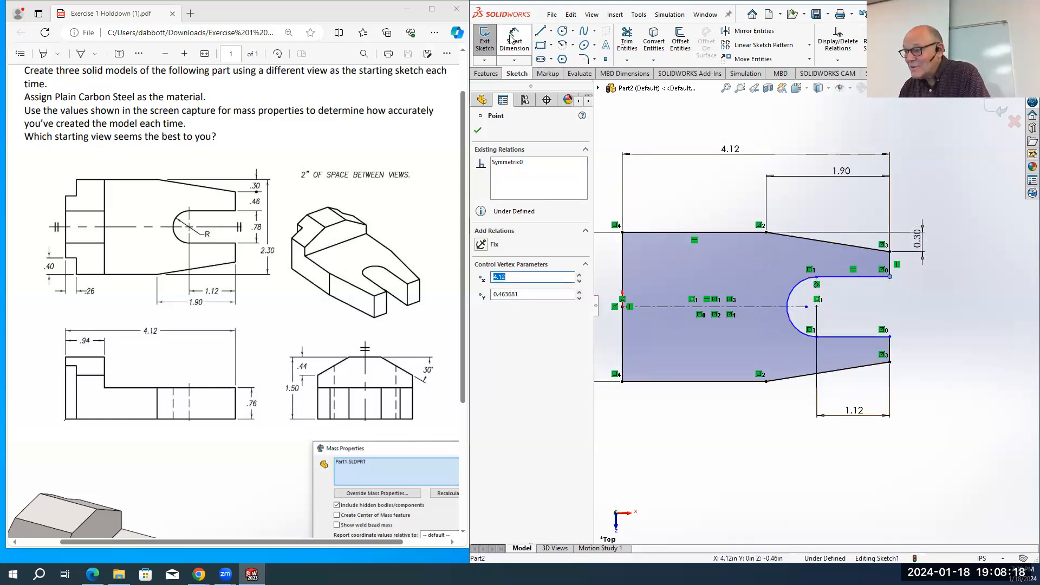
click(919, 277)
click(867, 277)
click(861, 336)
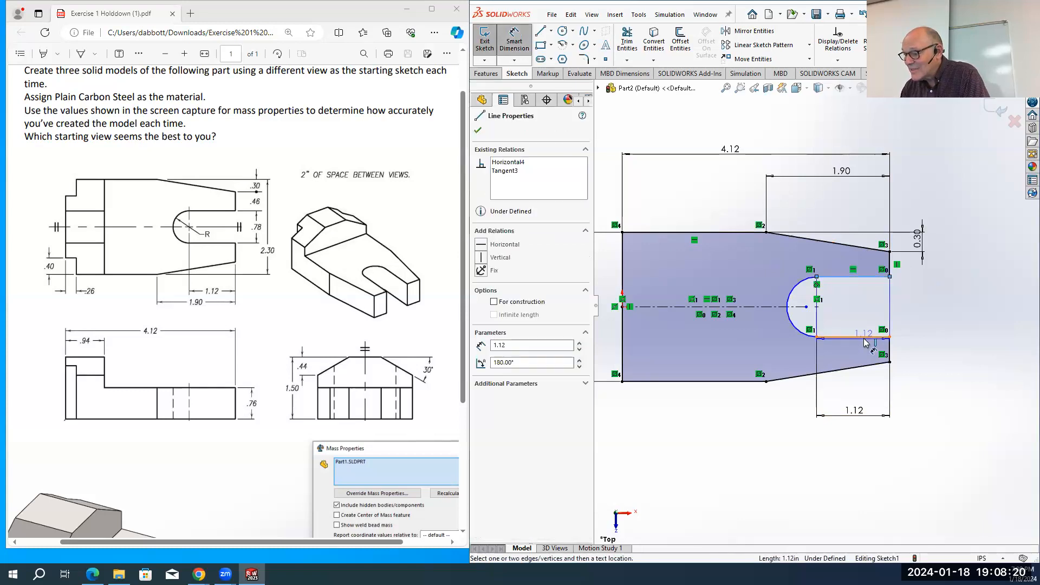
click(935, 313)
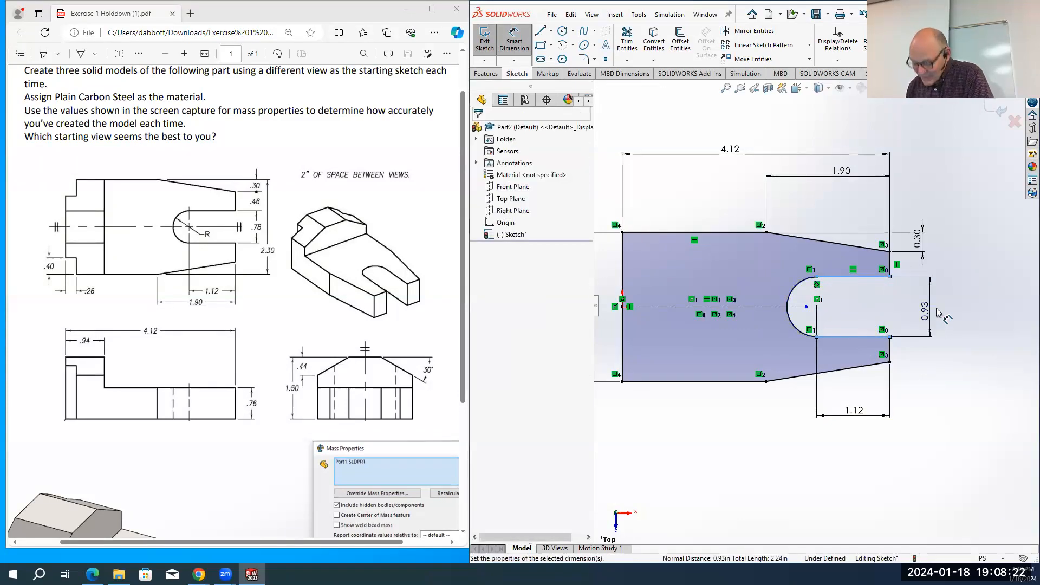
text(.78)
key(Return)
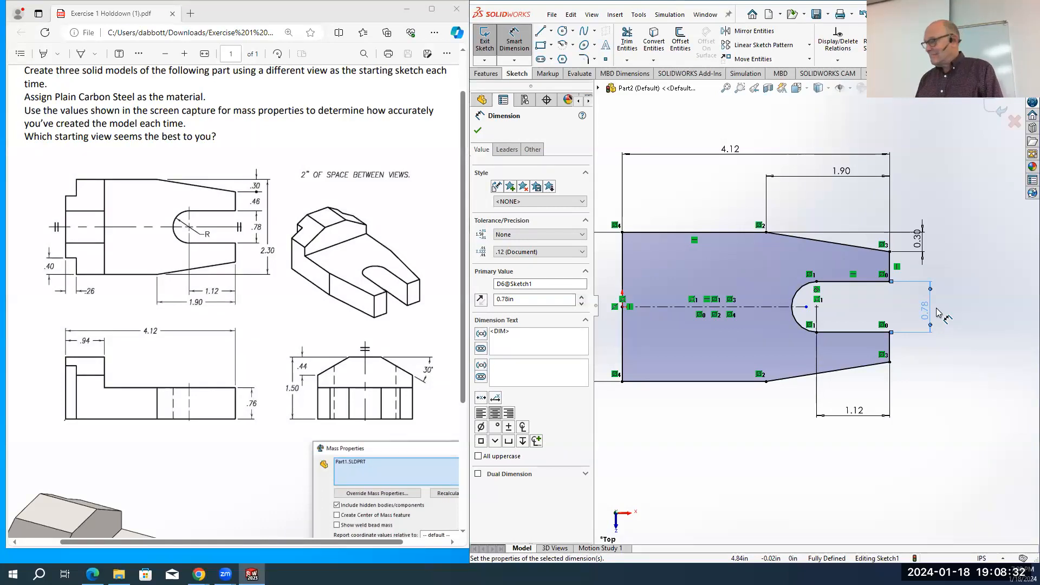
Extrude the top-view sketch as a blind boss 0.76 in deep
key(z)
key(z)
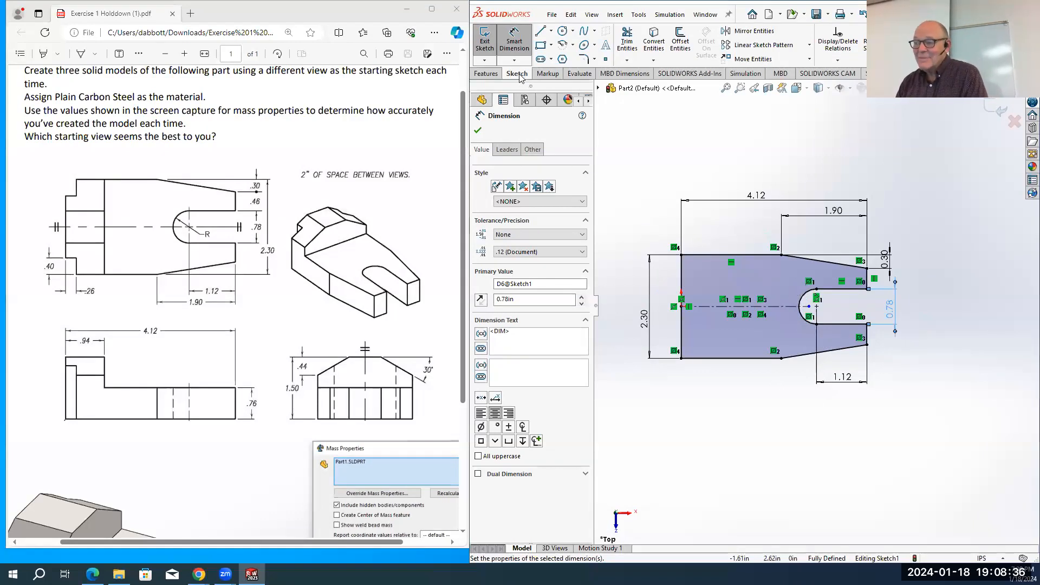
click(486, 74)
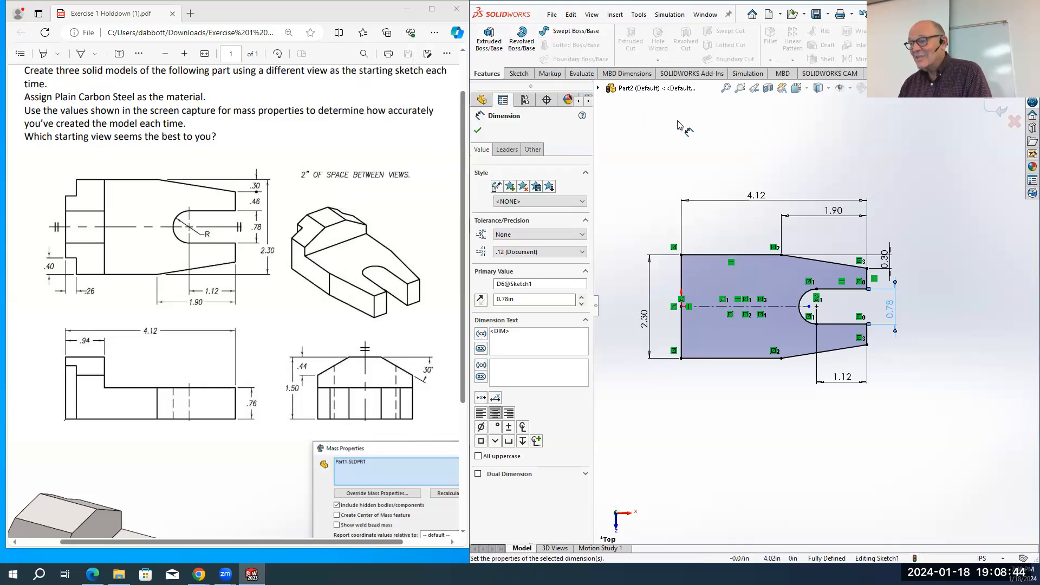
click(489, 41)
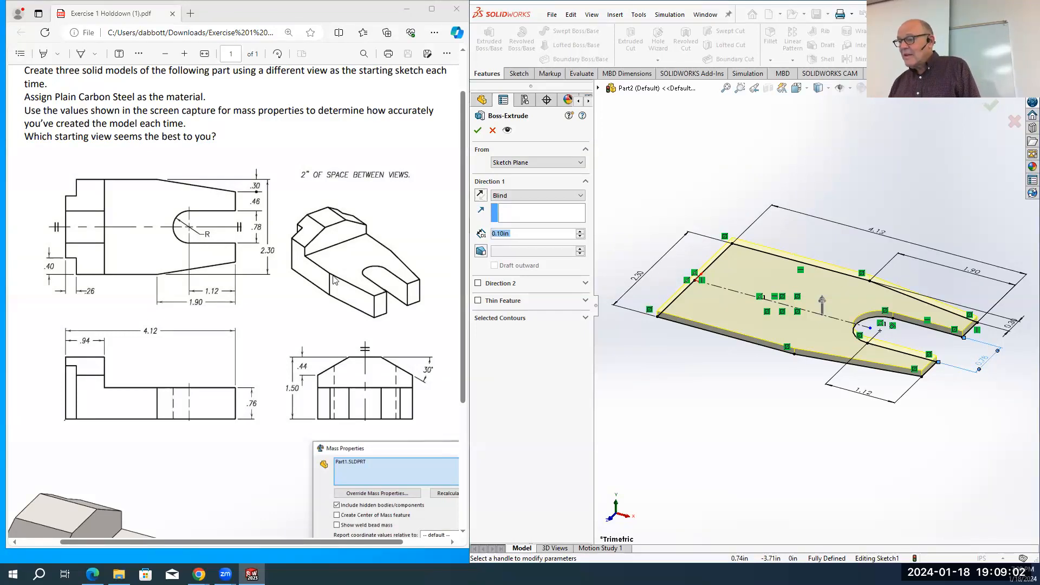
text(.76)
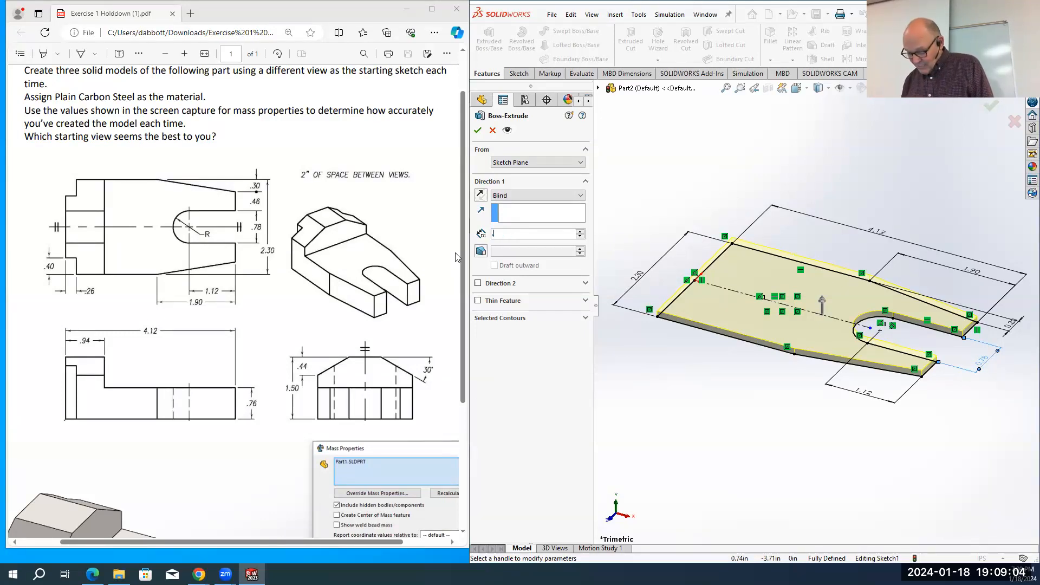
key(Return)
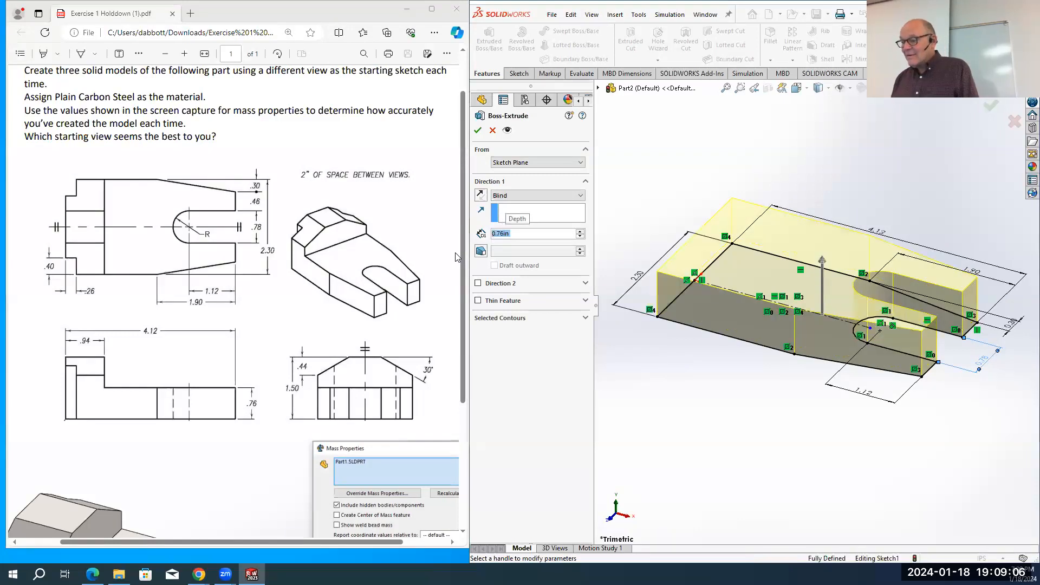
click(478, 131)
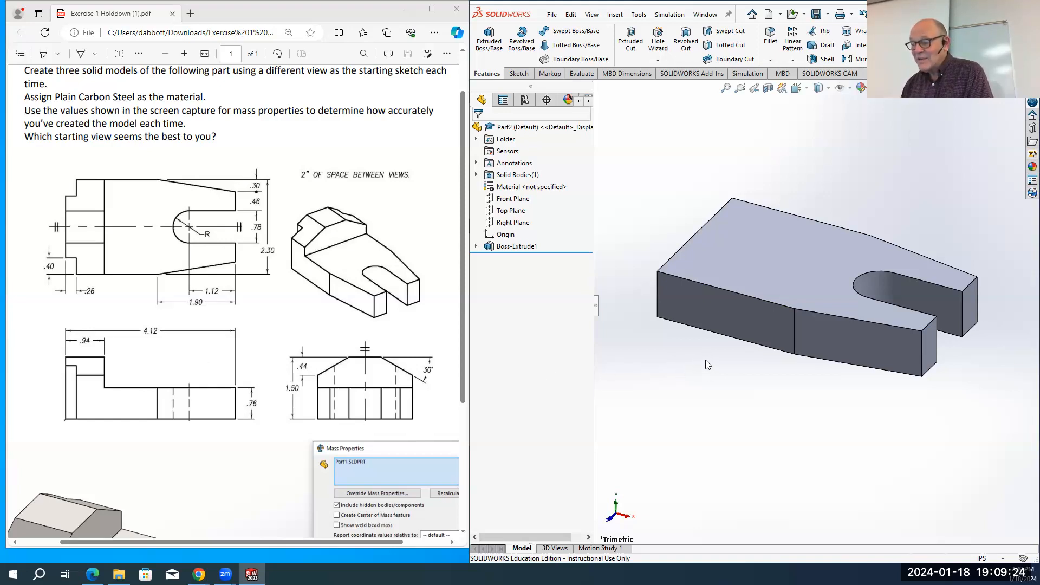
Start a new sketch on the block's flat back end face, opposite the slot
middle_drag(709, 387, 810, 394)
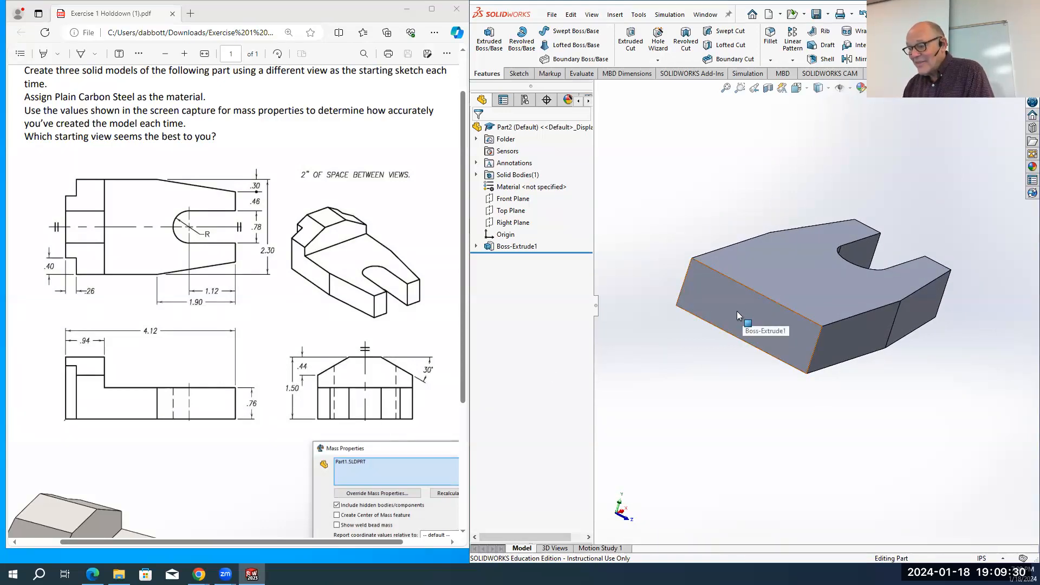
click(726, 319)
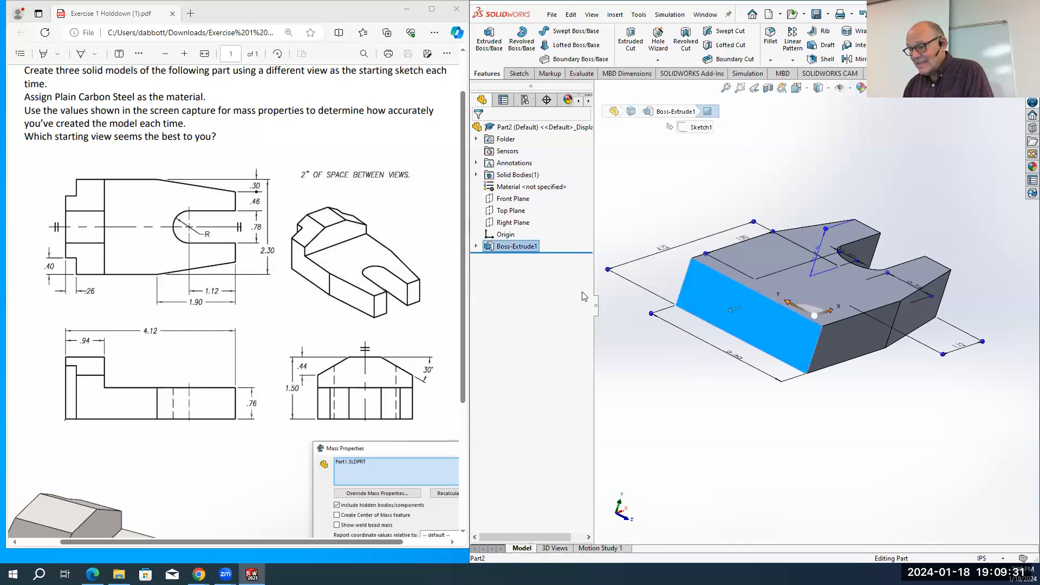
click(520, 74)
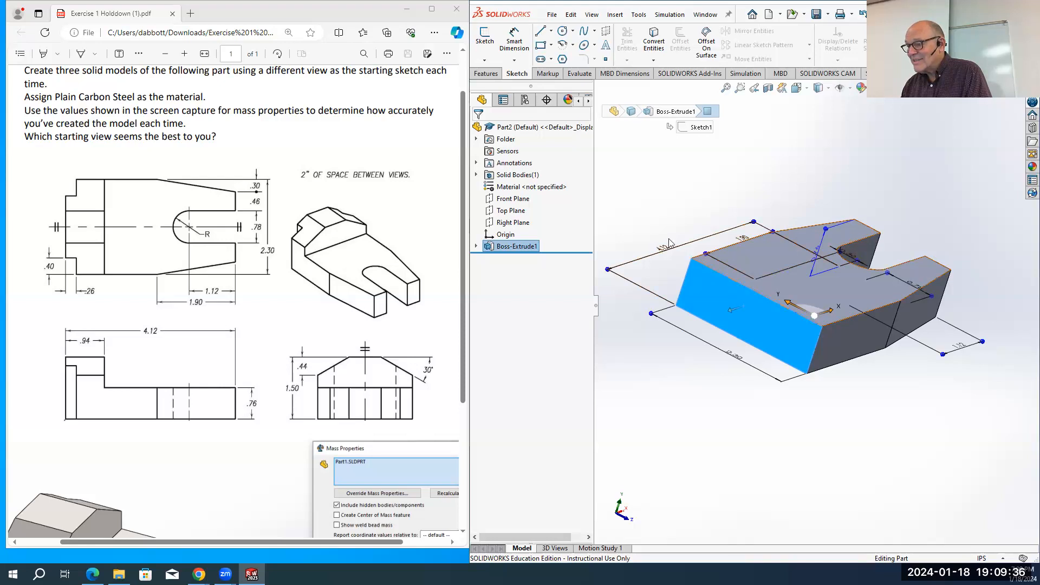
click(485, 42)
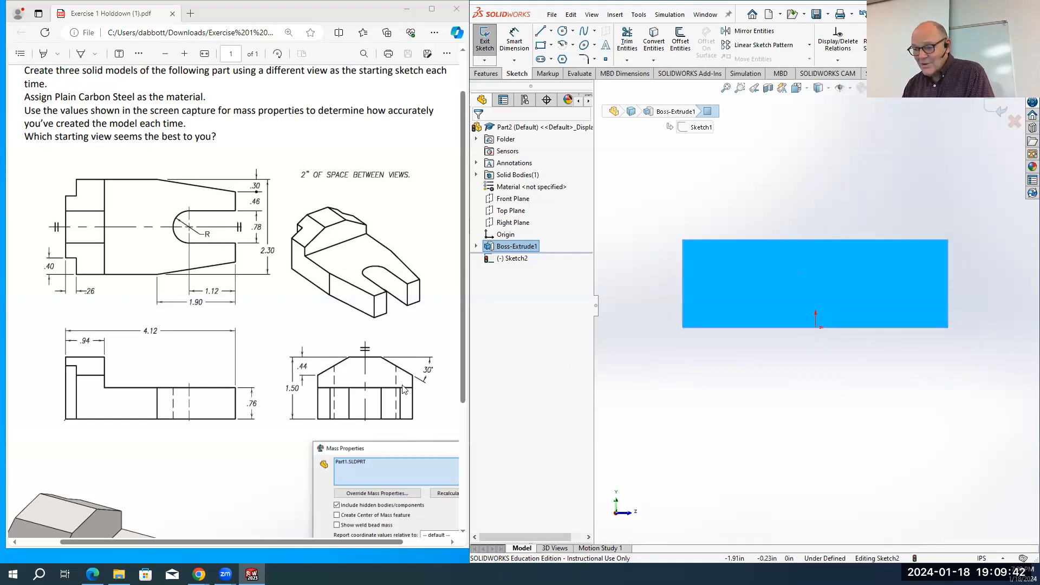
Sketch a vertical centerline through the origin, reaching past both edges of the face, and extend its upper end
click(551, 32)
click(545, 60)
click(815, 168)
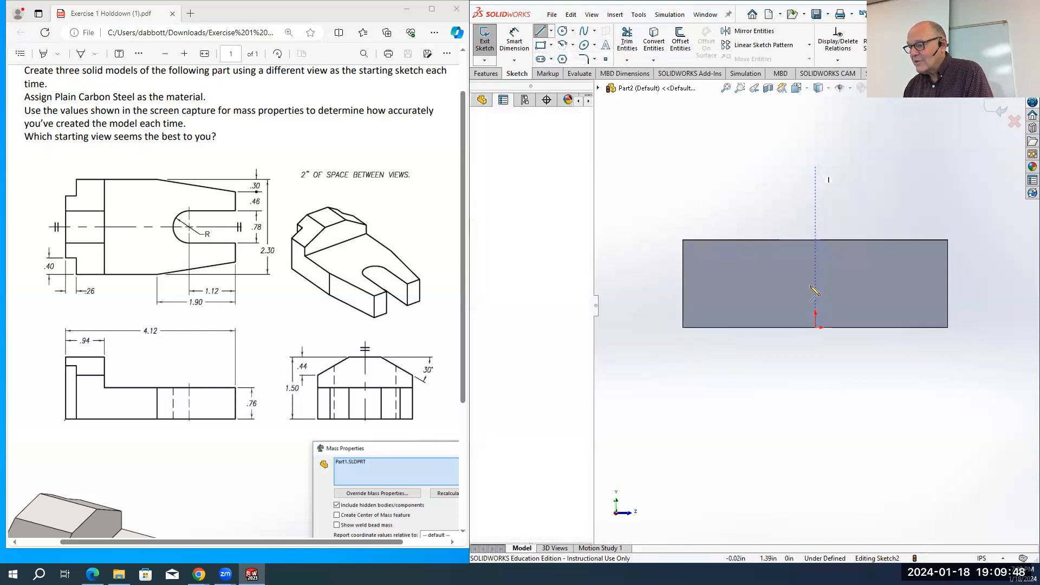
click(816, 409)
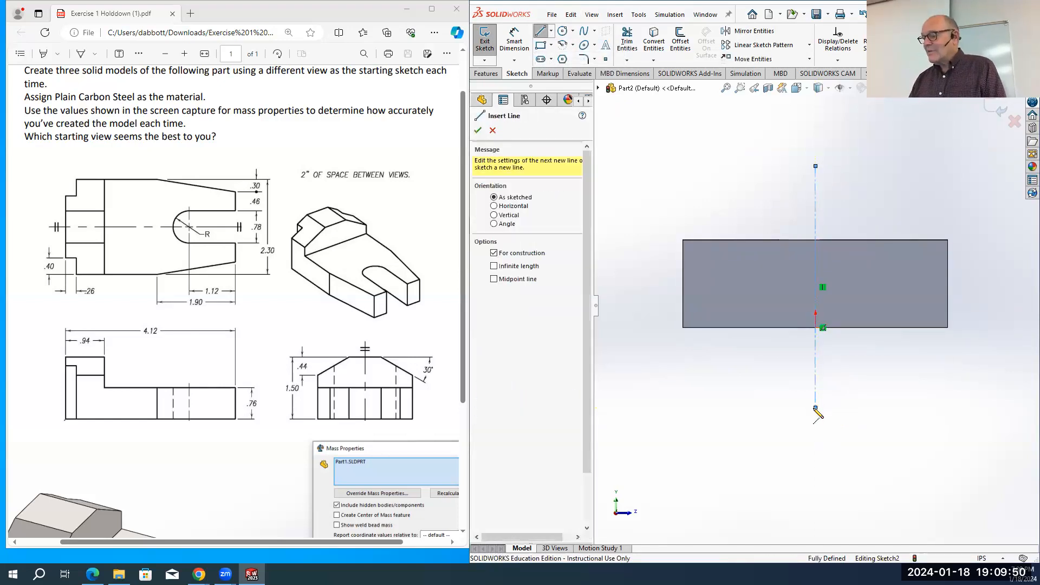
key(Escape)
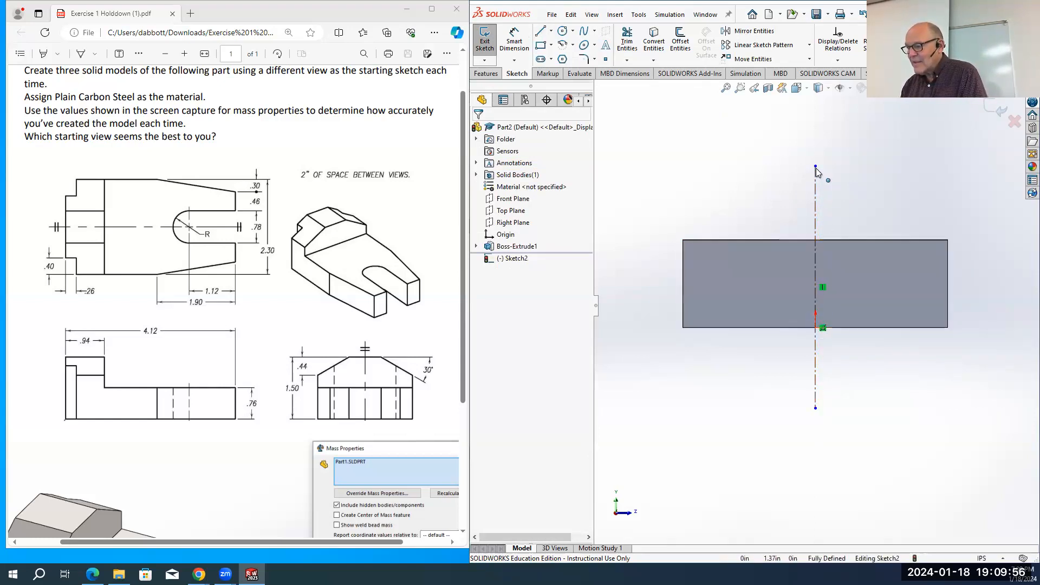
drag(814, 183, 824, 152)
click(828, 153)
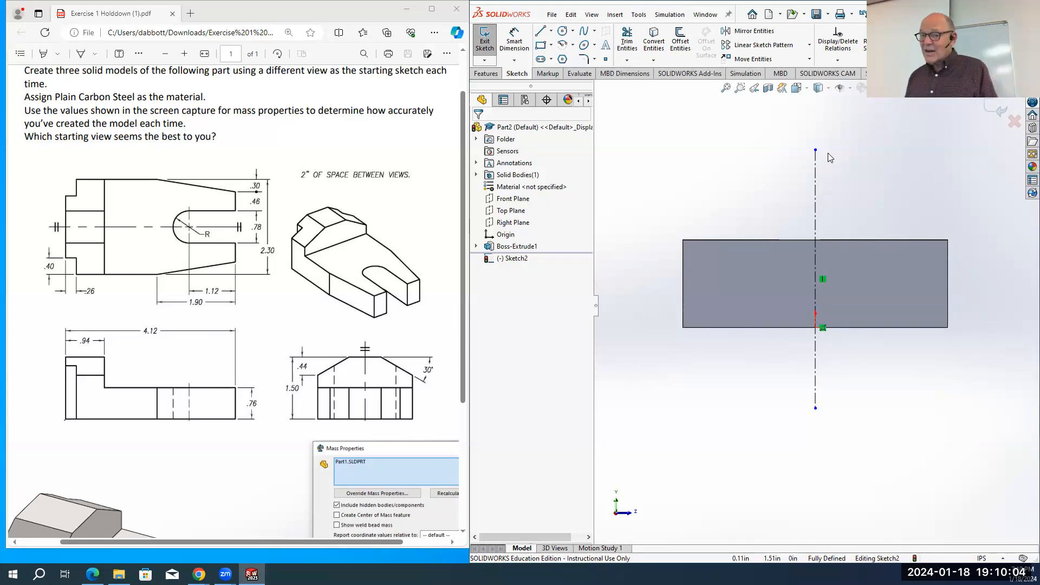
Sketch the half profile from the face's upper-left corner: vertical, sloped, then horizontal to the centerline about 1.69 in above the base; extend the centerline above it
key(z)
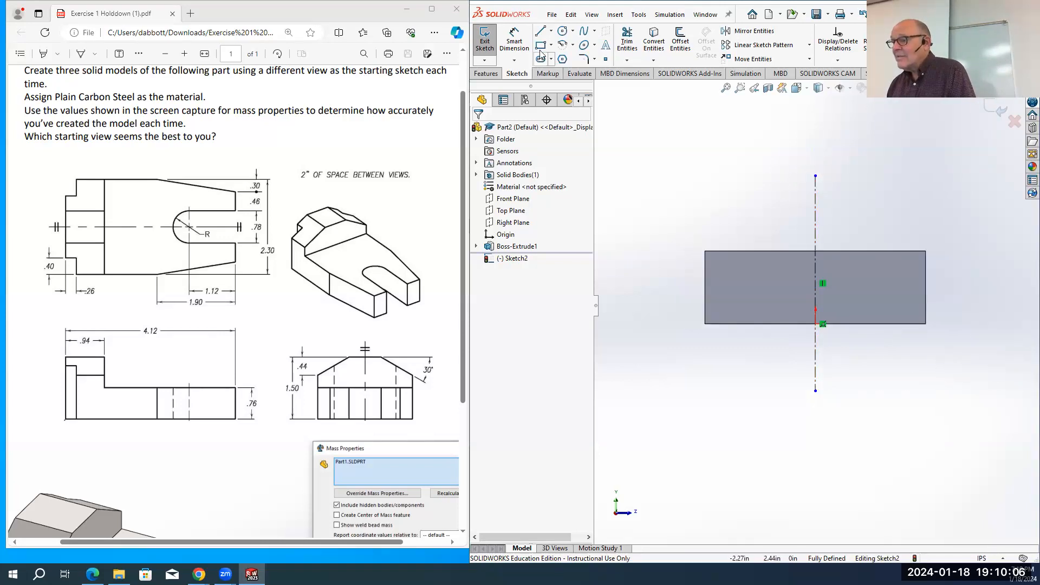
click(541, 34)
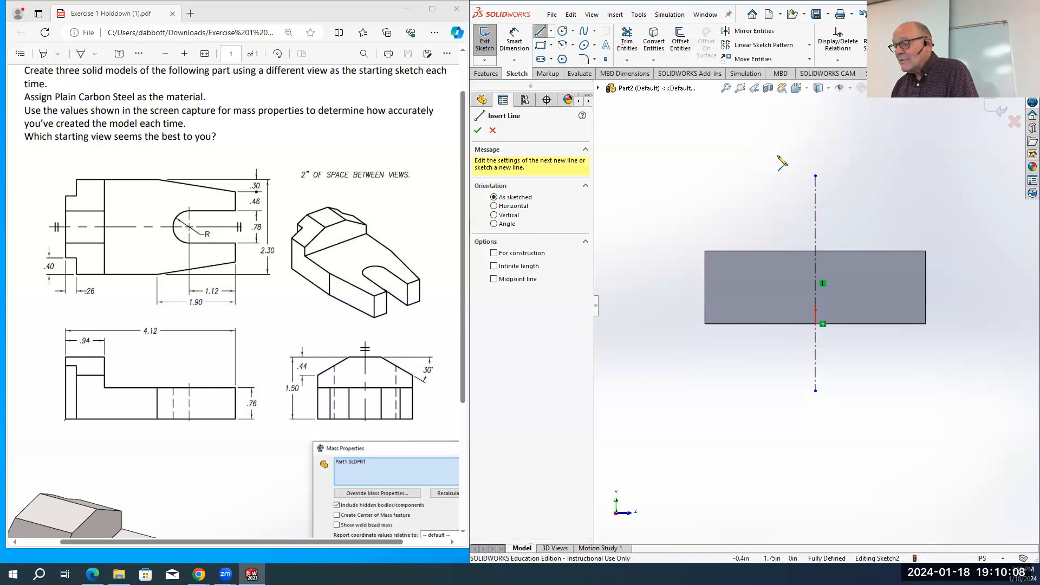
click(705, 251)
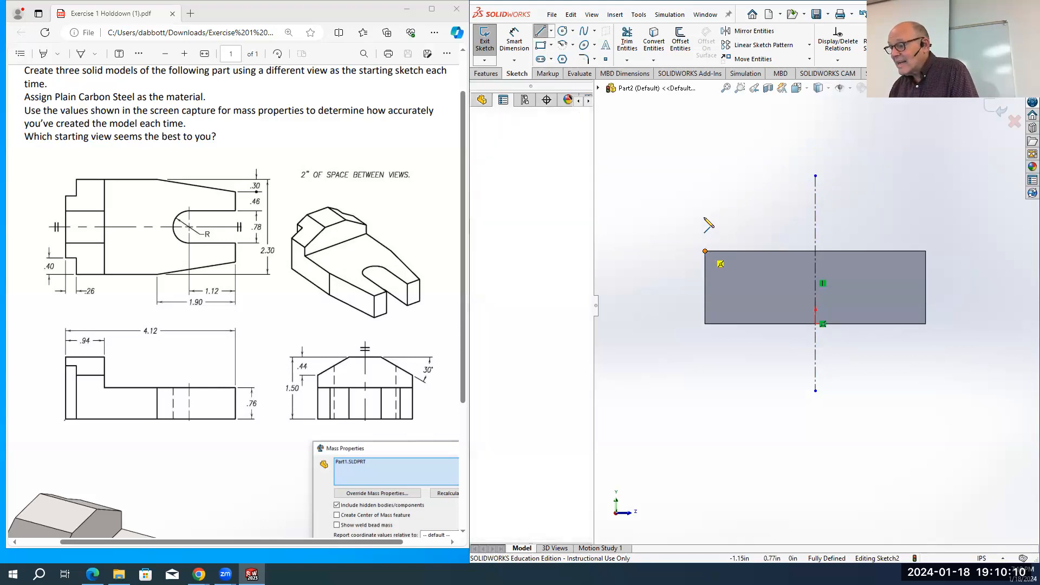
click(705, 195)
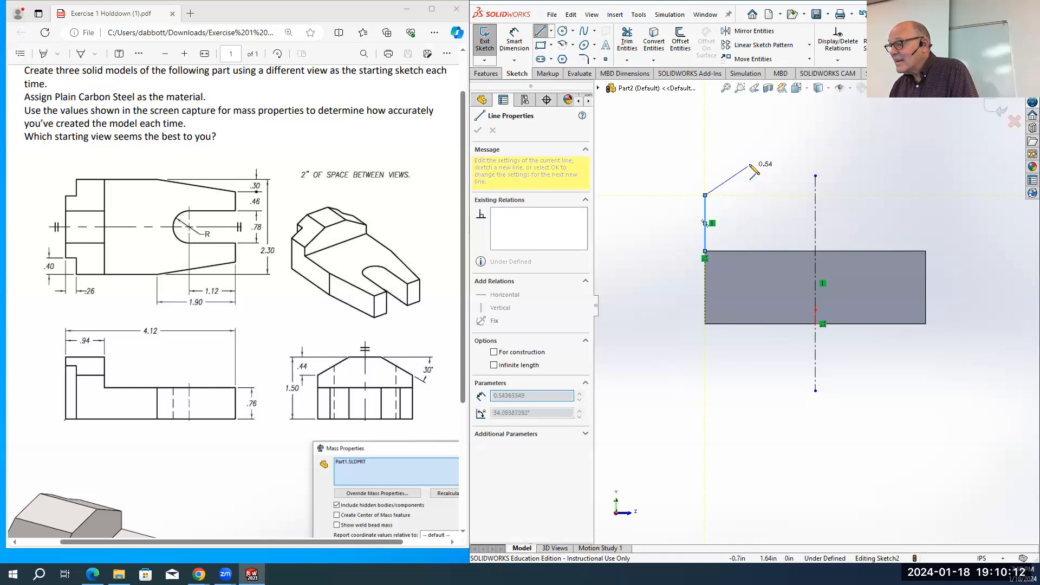
click(758, 161)
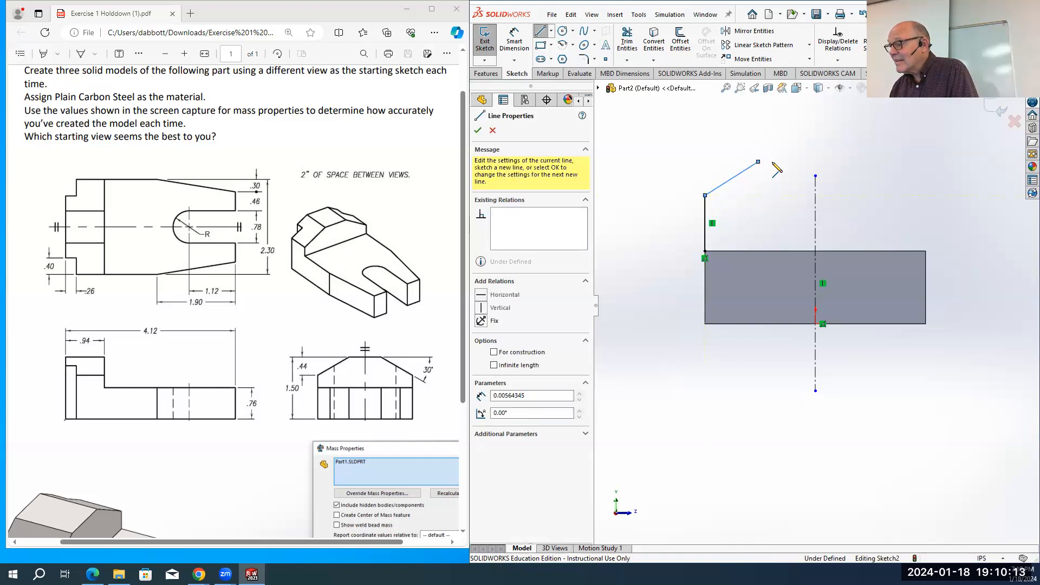
click(815, 161)
key(Escape)
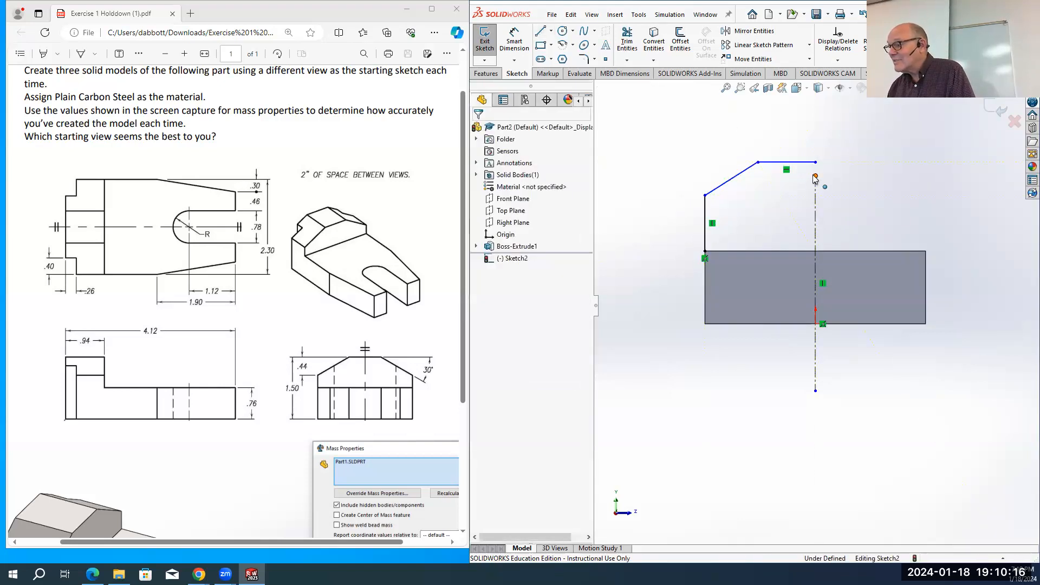
key(Escape)
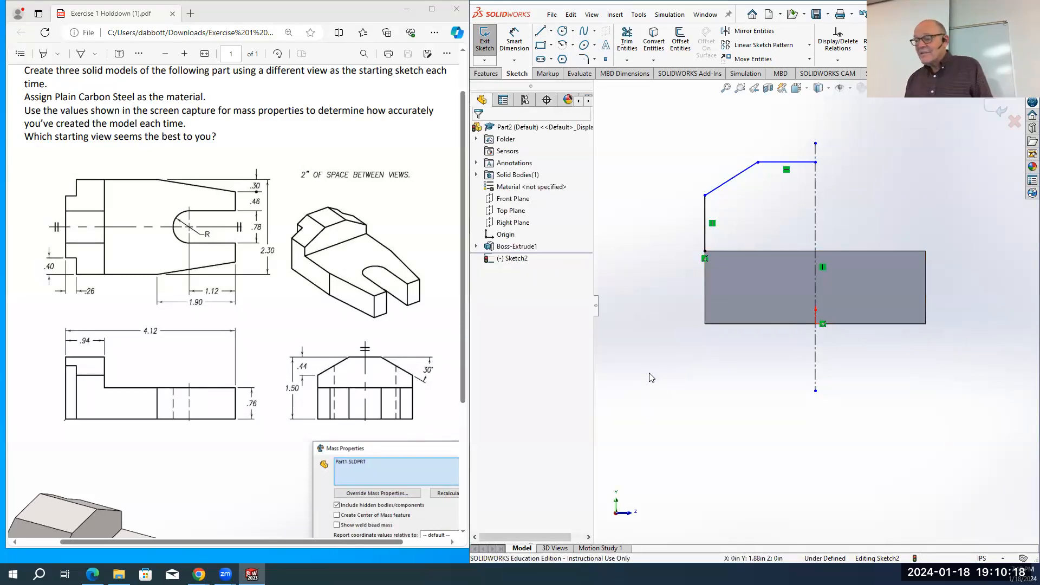
Dimension the height from the block's bottom edge to the profile's top horizontal line, keeping it at its drawn size
scroll(680, 450, up, 1)
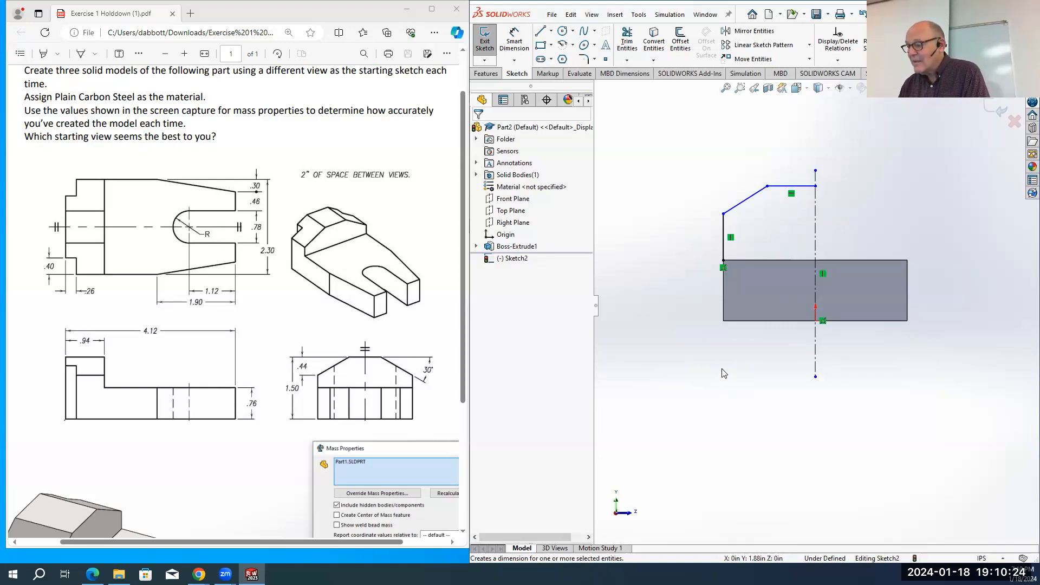
right_drag(721, 404, 726, 380)
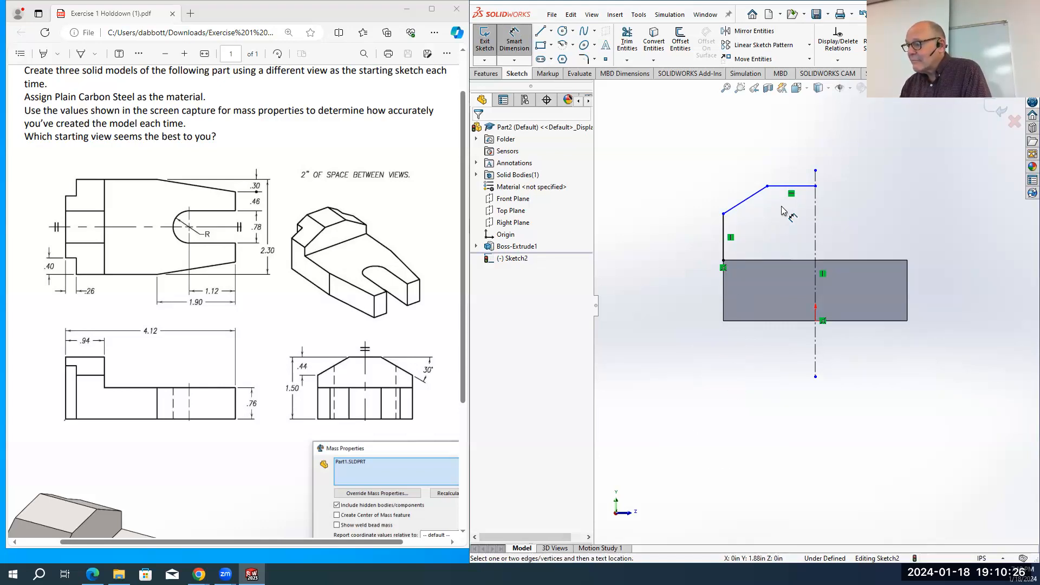
click(791, 186)
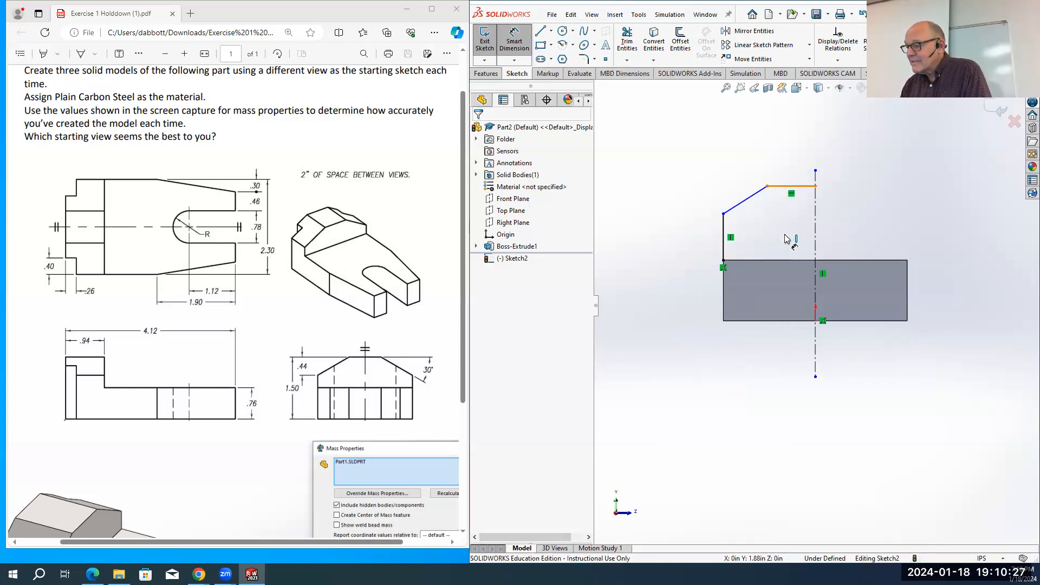
click(775, 321)
click(669, 271)
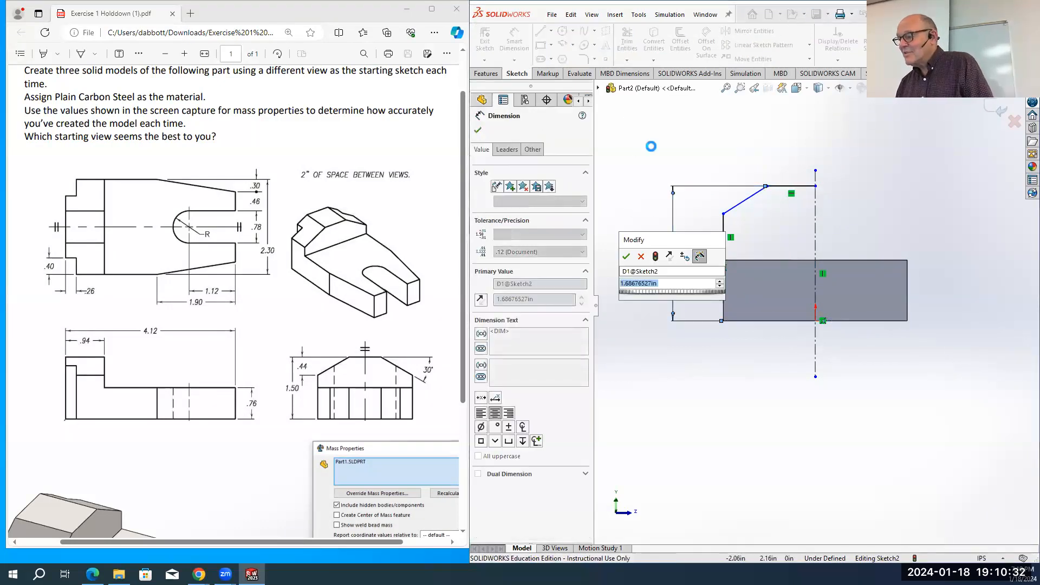
key(Escape)
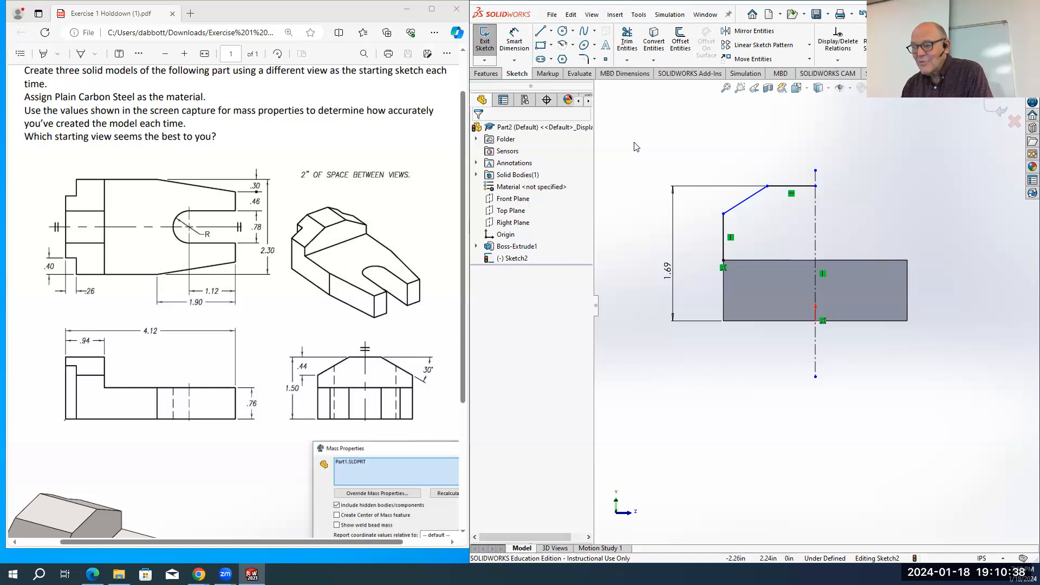
Dimension the angle between the profile's top horizontal line and its sloped line as 30°
right_drag(638, 137, 638, 135)
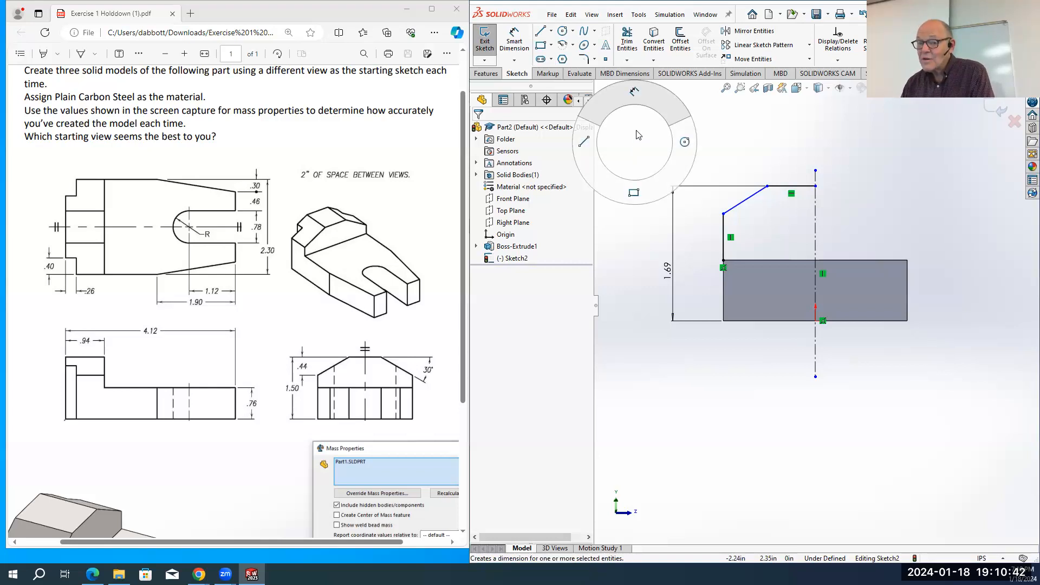
right_drag(641, 121, 642, 96)
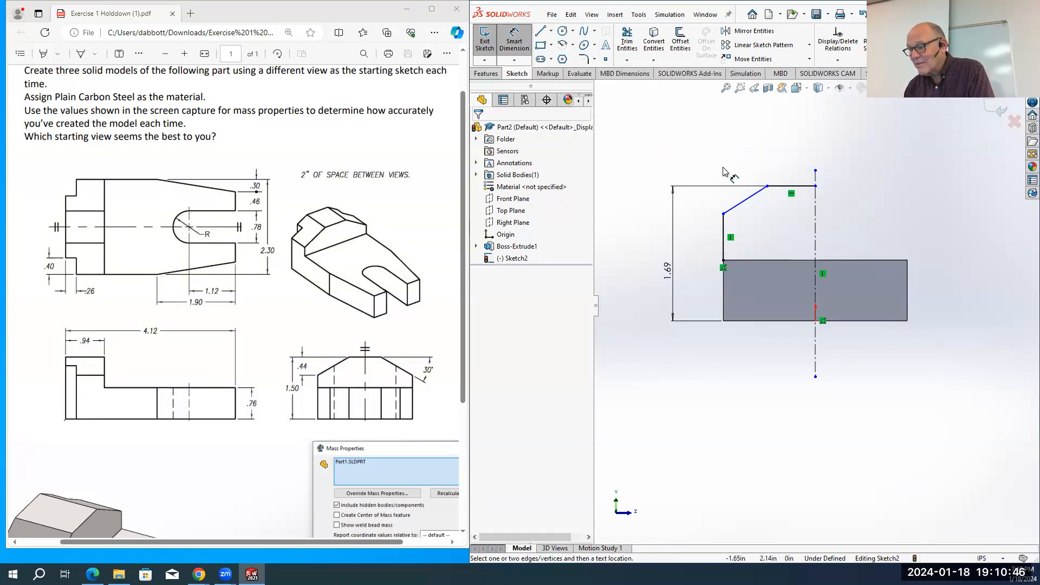
click(788, 187)
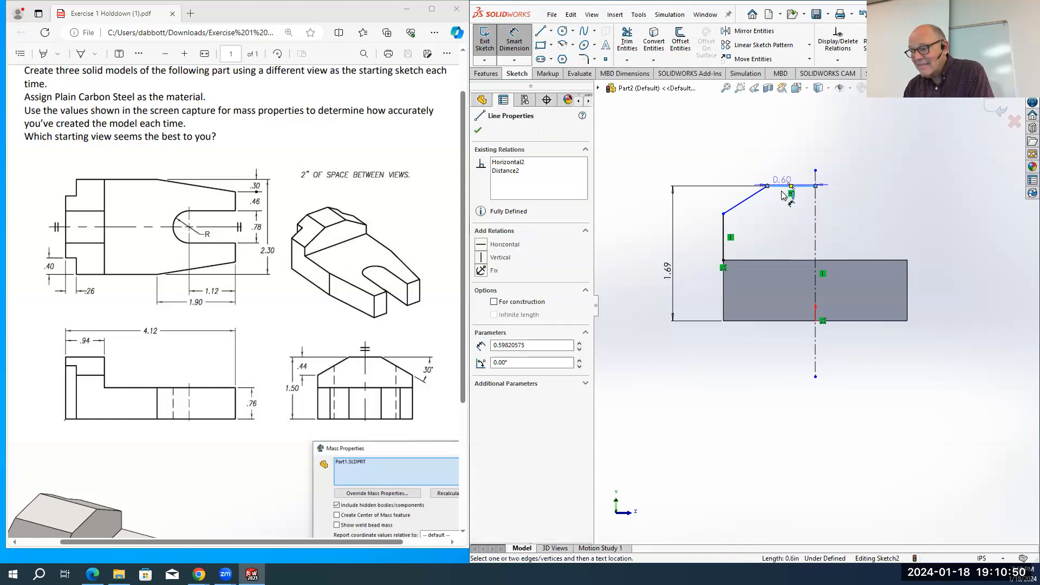
click(746, 204)
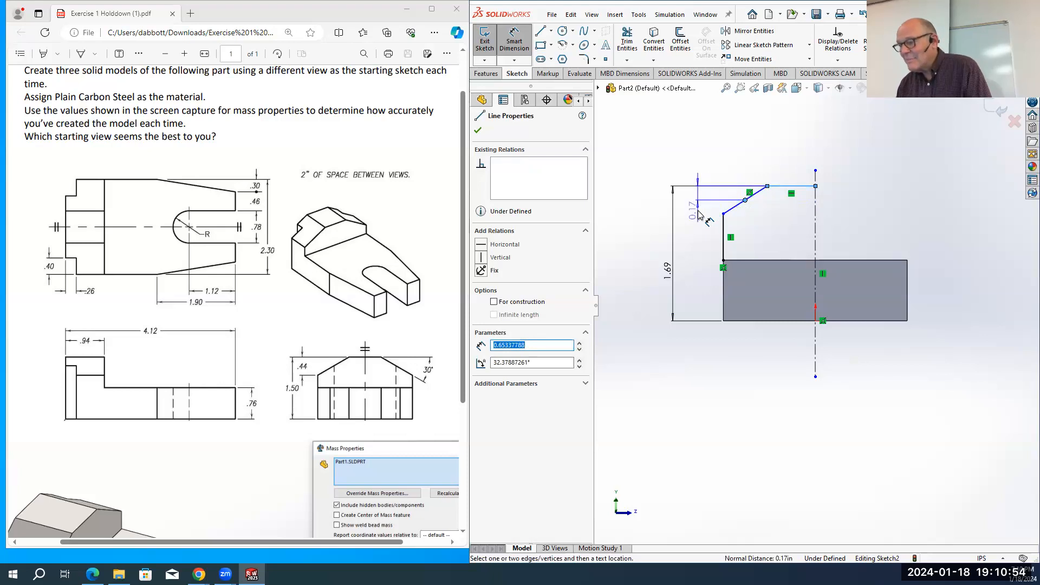
key(Escape)
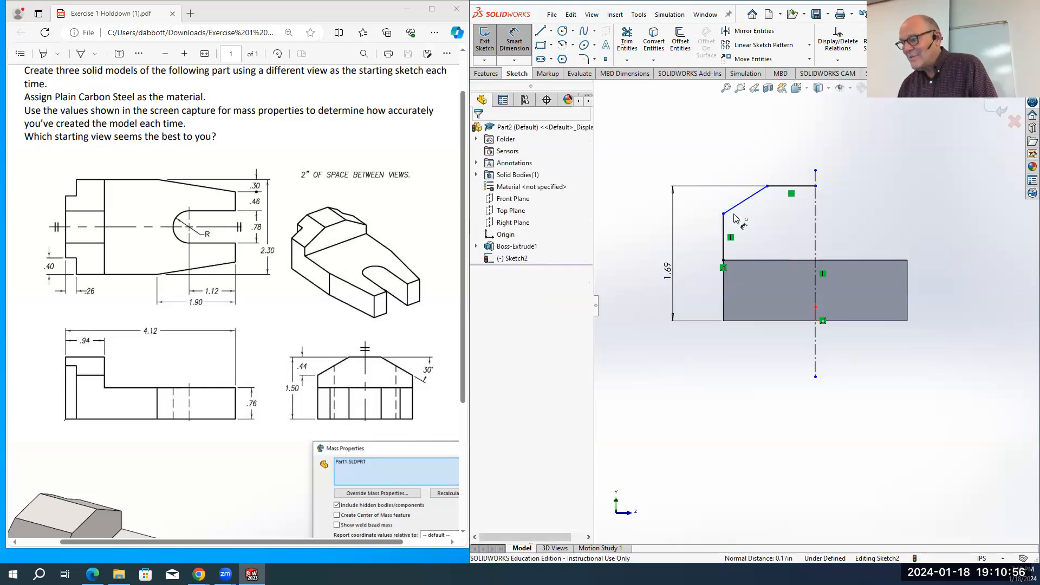
click(778, 186)
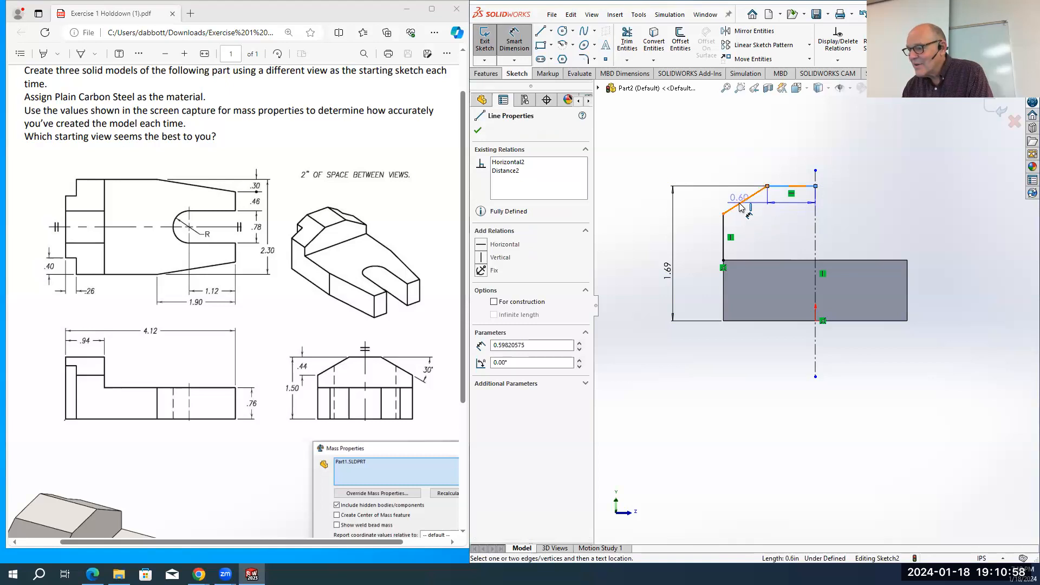
click(740, 203)
click(696, 218)
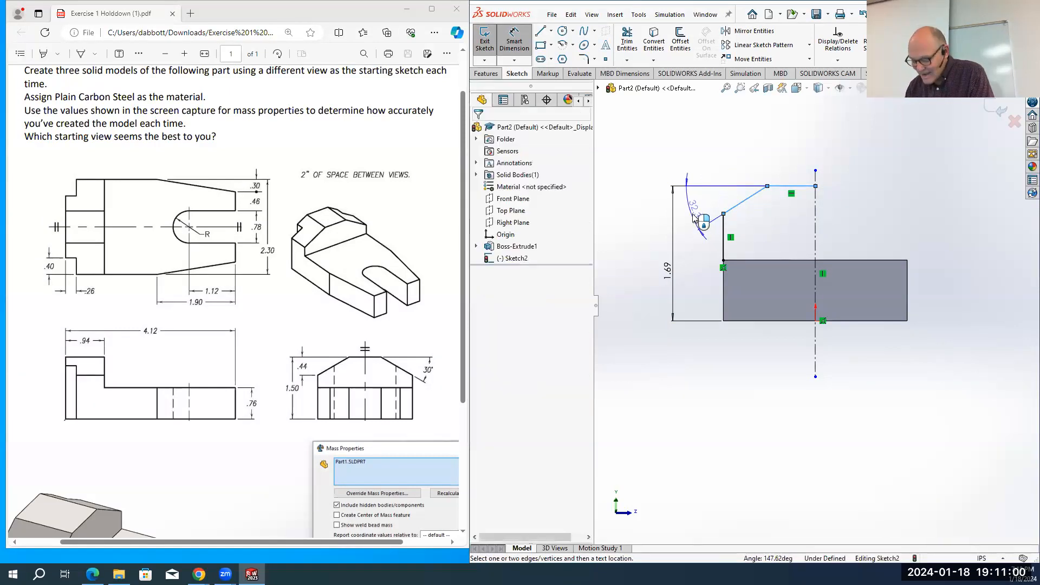
text(30)
key(Return)
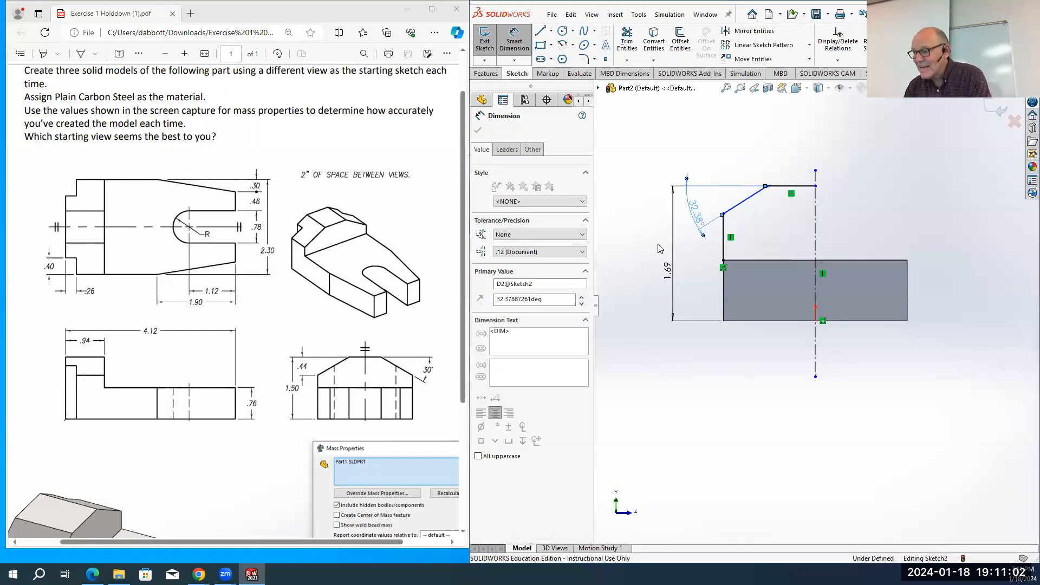
Dimension the vertical distance from the top horizontal line to the slope's lower endpoint as 0.44 in
click(776, 186)
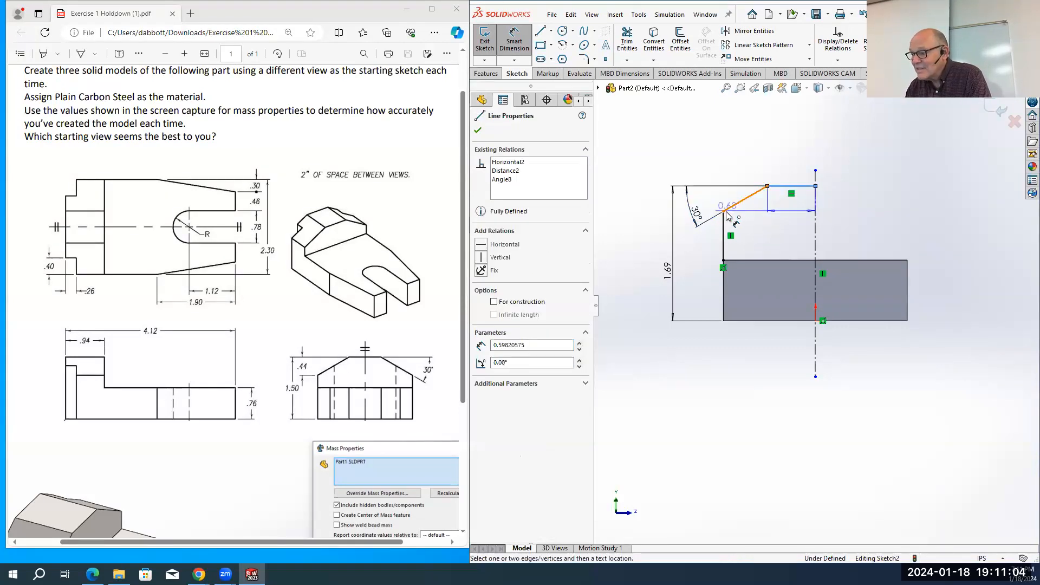
click(723, 211)
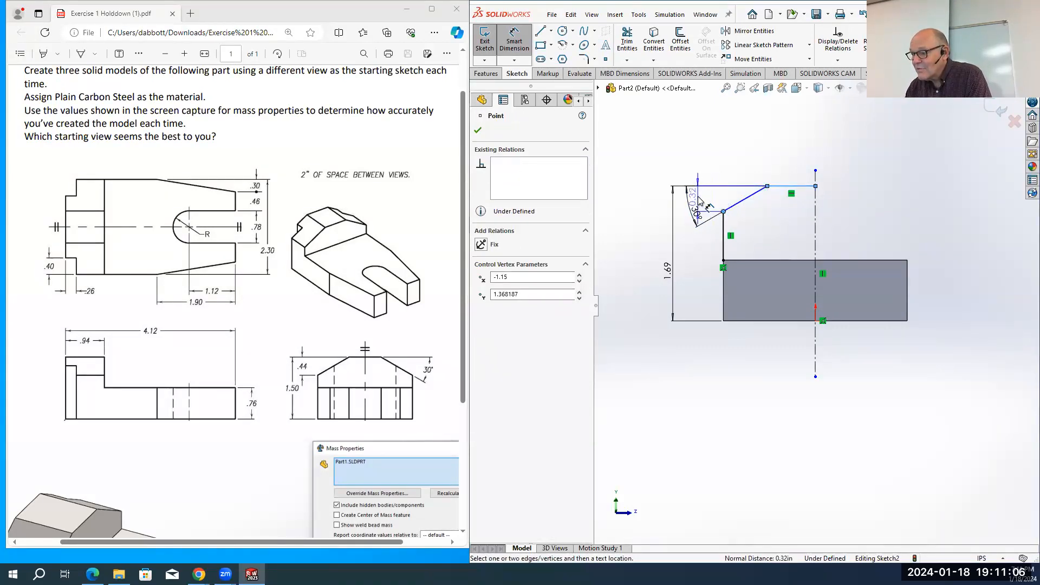
click(654, 202)
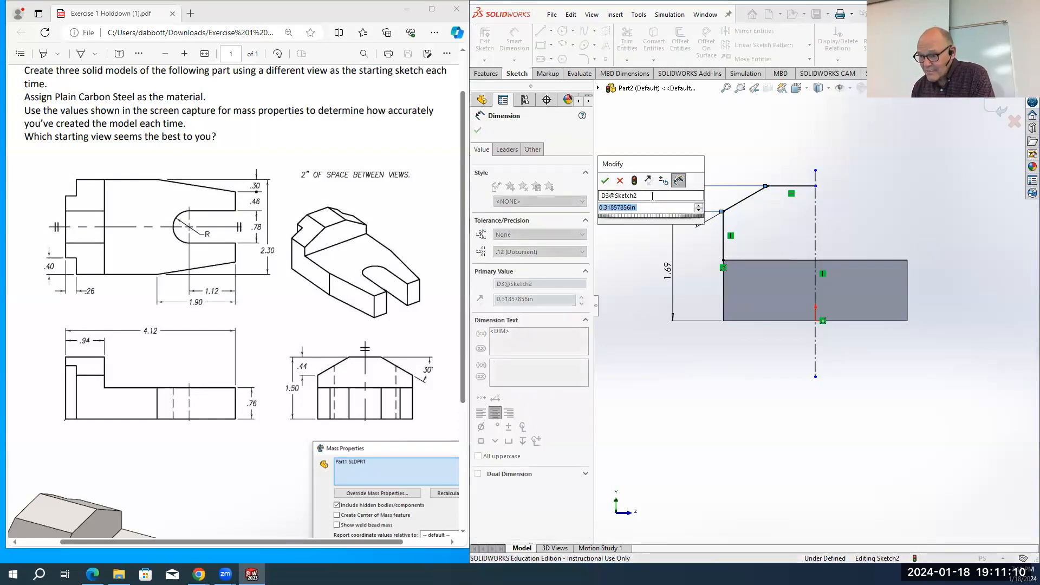
text(.44)
key(Return)
click(758, 416)
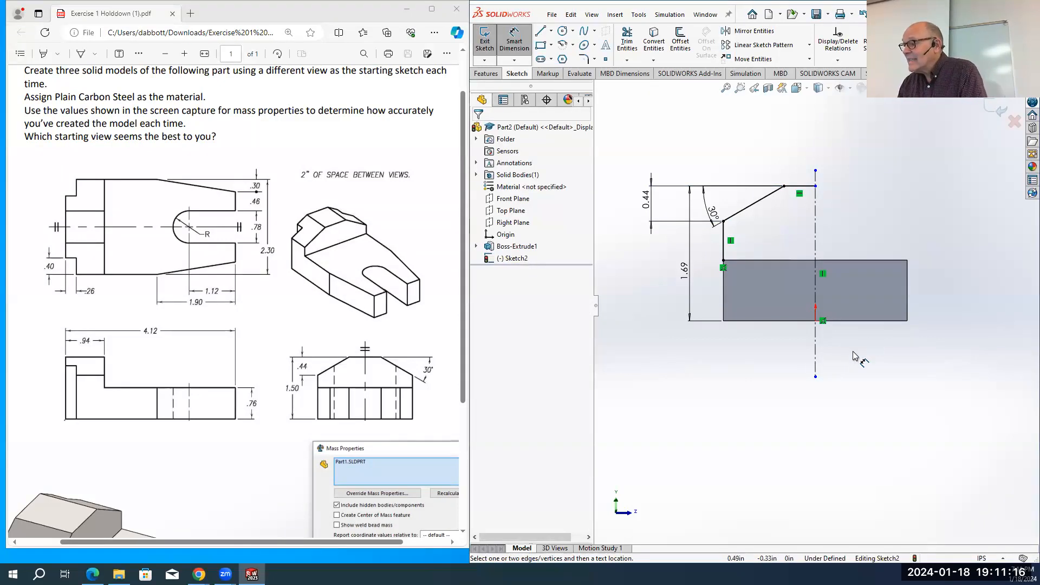
Attach the free endpoint of the top horizontal line to the vertical centerline with a coincident relation
click(816, 187)
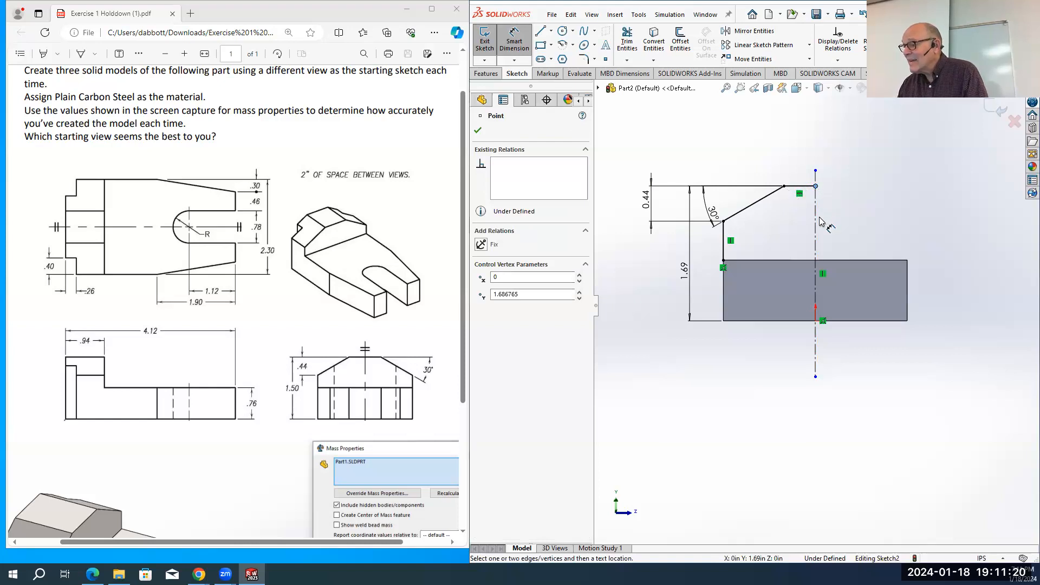
key(Escape)
drag(817, 186, 837, 199)
click(879, 205)
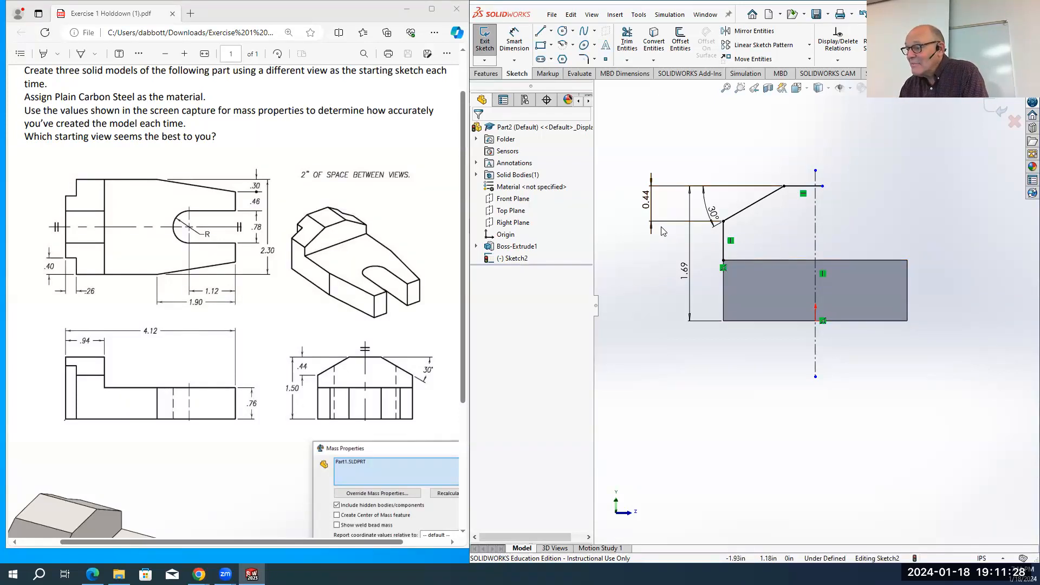
scroll(830, 191, down, 5)
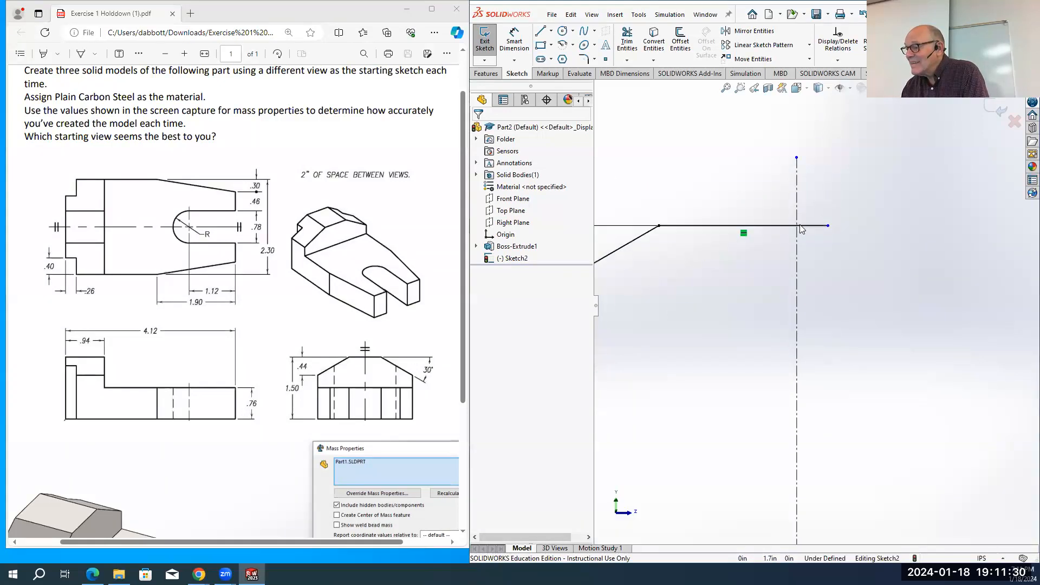
mouse_move(829, 225)
mouse_down()
mouse_move(773, 227)
mouse_move(825, 230)
mouse_up()
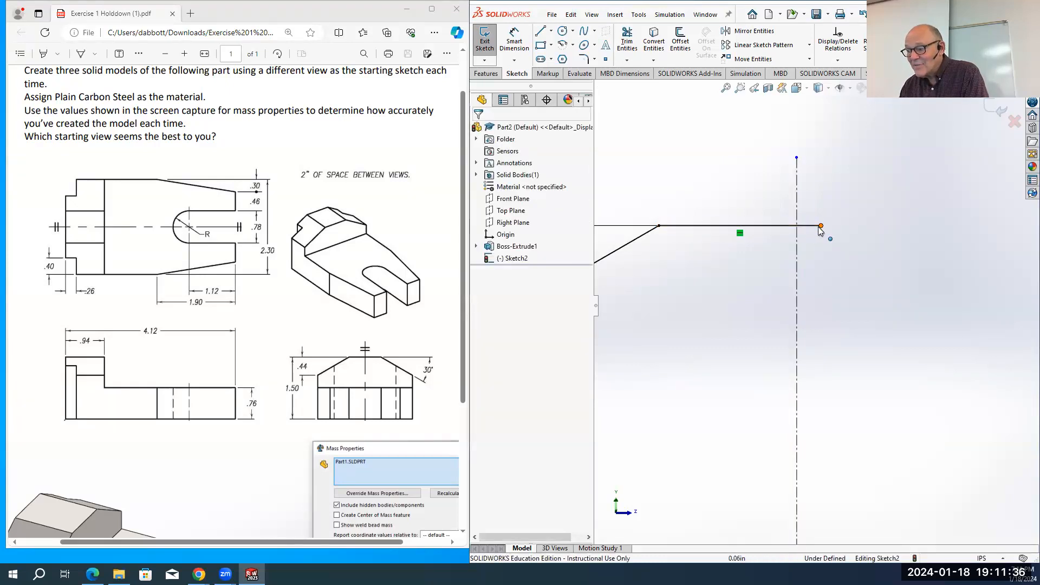
click(820, 226)
drag(819, 226, 797, 226)
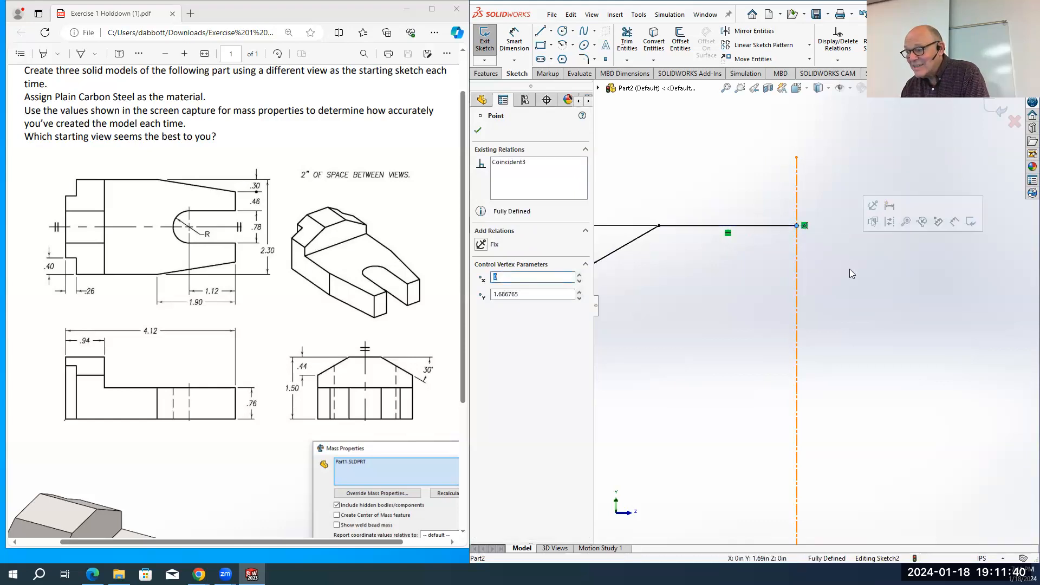
click(850, 269)
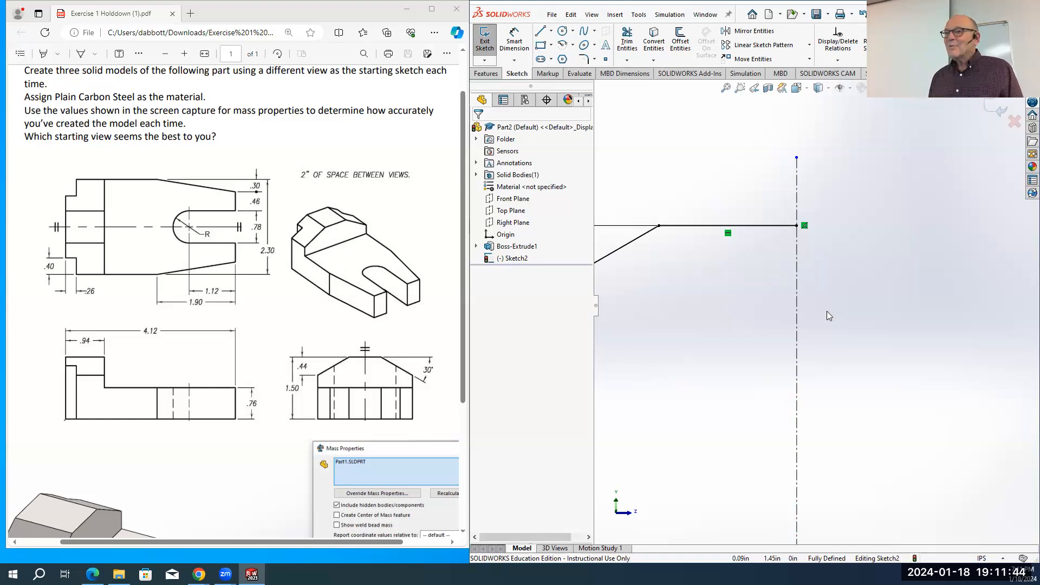
Set up a sketch mirror with the half profile's vertical, sloped and horizontal lines as the entities to copy
scroll(766, 306, up, 3)
right_click(766, 307)
scroll(766, 307, up, 1)
click(752, 31)
drag(787, 253, 674, 355)
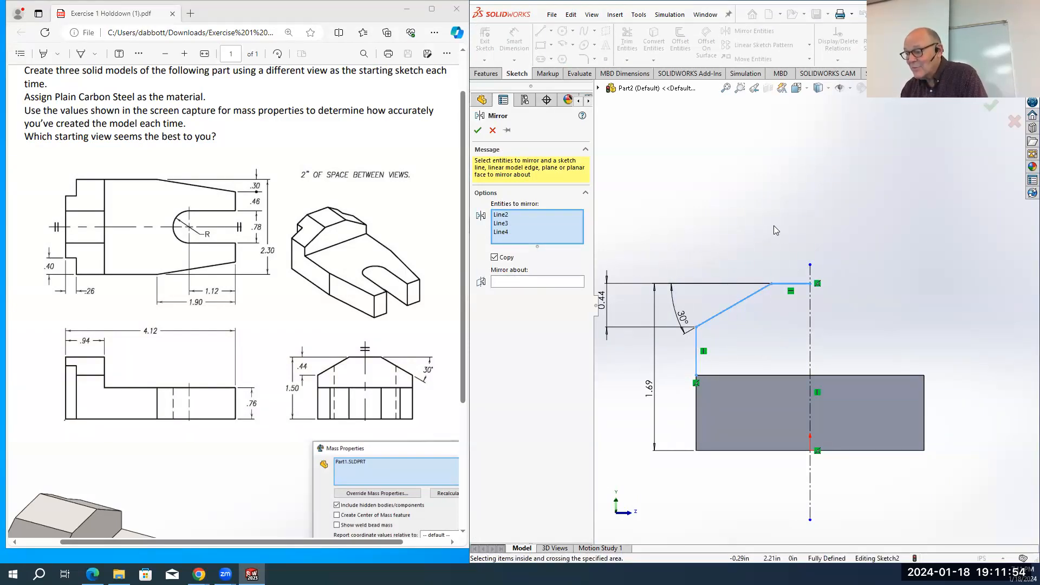
Mirror the three profile lines of the raised end about the vertical centerline
click(538, 286)
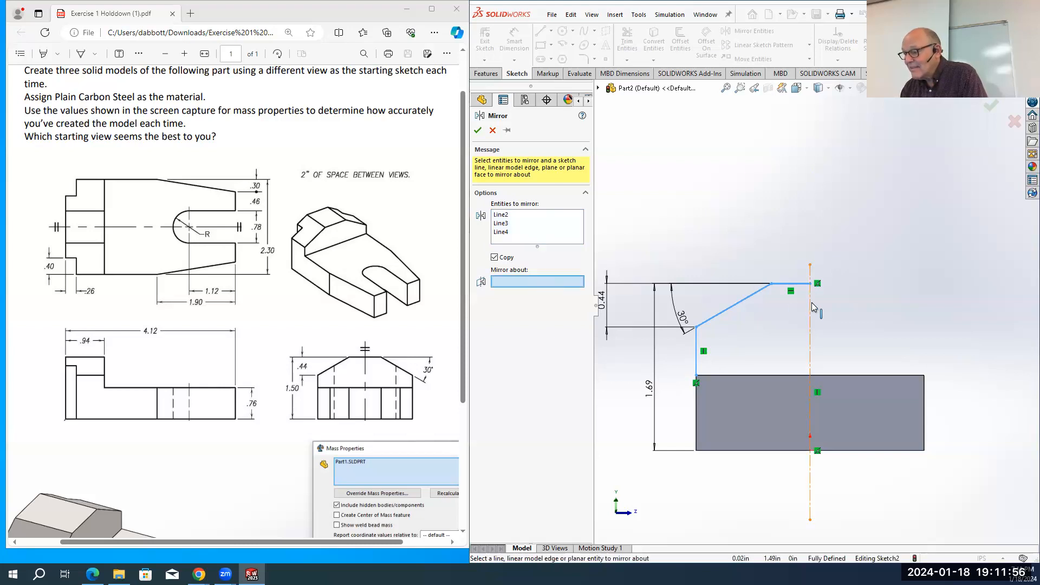
click(810, 309)
click(477, 130)
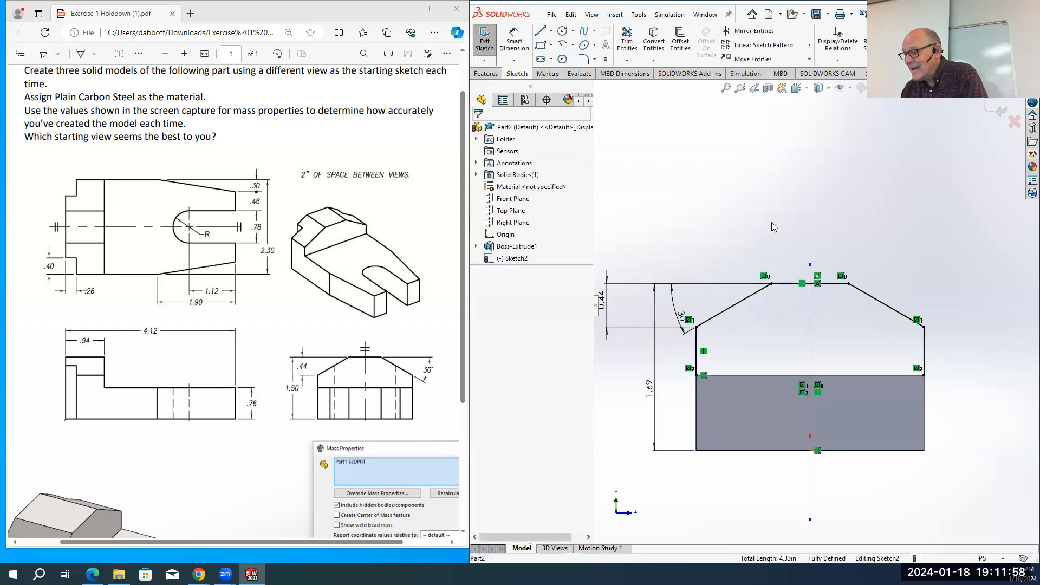
scroll(814, 307, down, 3)
middle_drag(701, 361, 745, 380)
scroll(862, 341, down, 4)
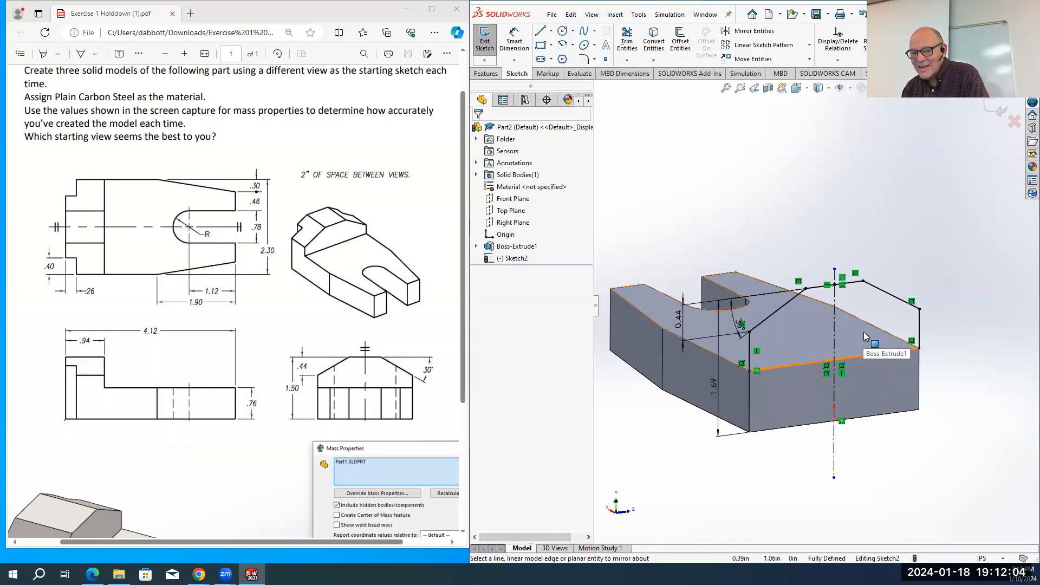
middle_drag(853, 332, 928, 322)
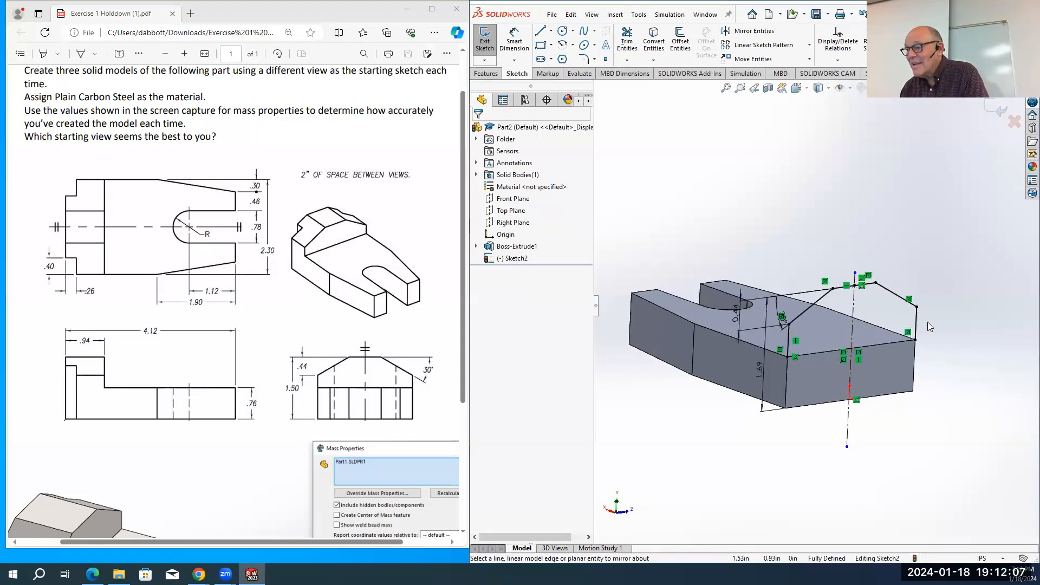
click(486, 74)
click(490, 46)
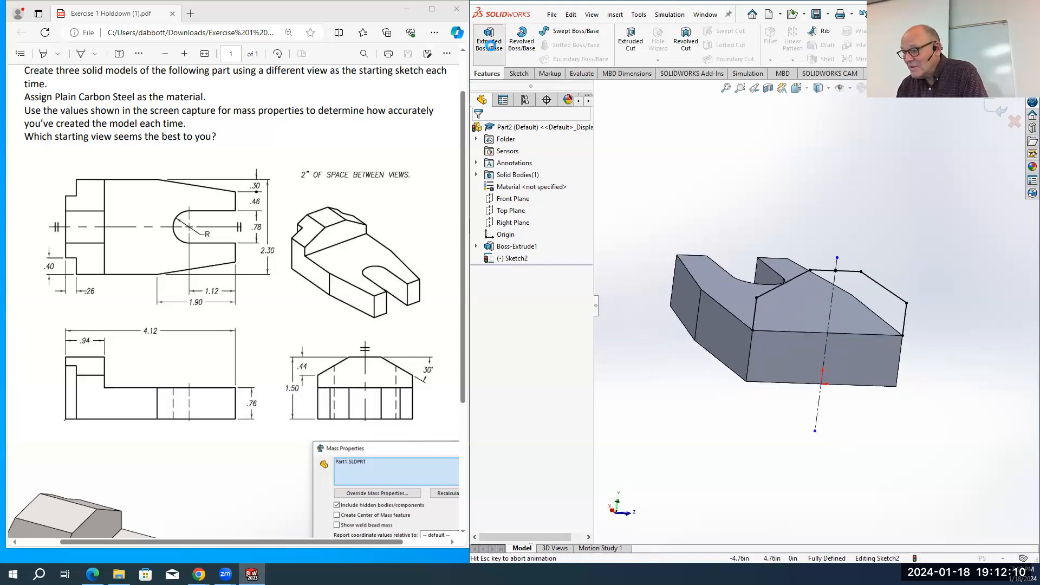
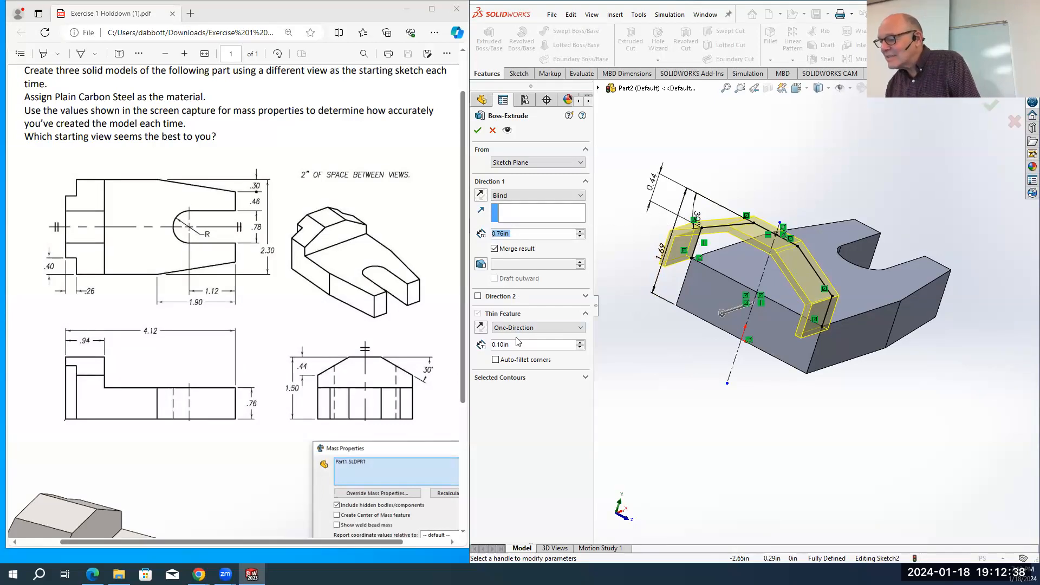
key(Escape)
Convert the upper edge of the base block's end face into a sketch line to close the profile
scroll(652, 313, up, 1)
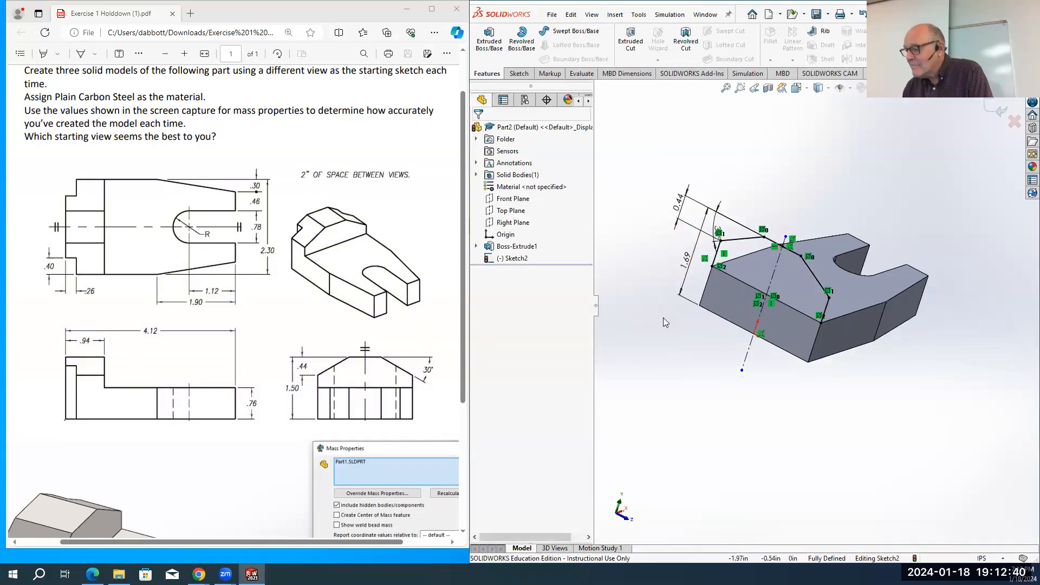
key(ctrl+8)
scroll(799, 240, down, 4)
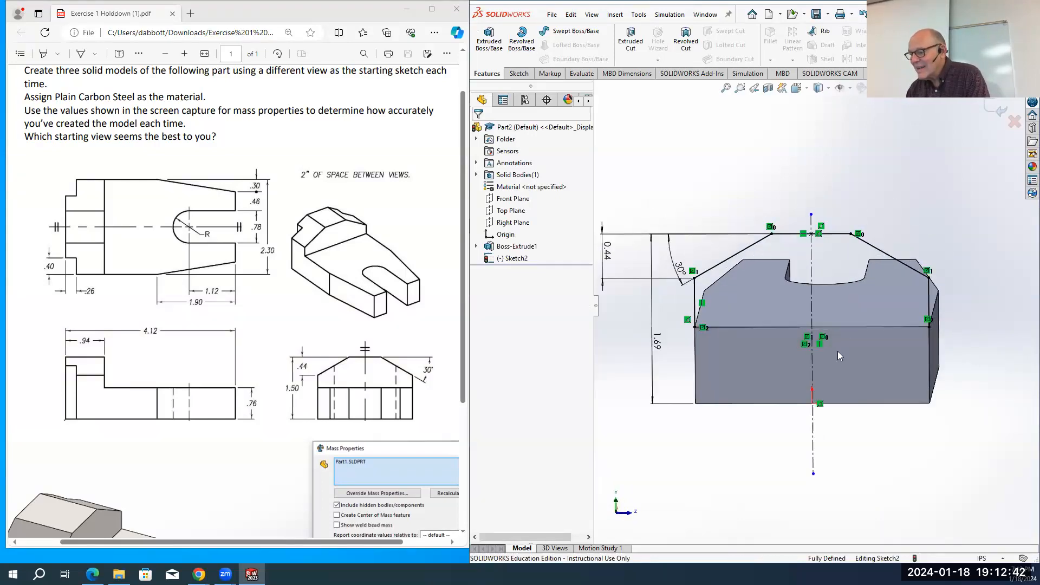
scroll(861, 345, down, 2)
scroll(858, 341, up, 2)
scroll(857, 337, up, 1)
middle_drag(856, 309, 856, 335)
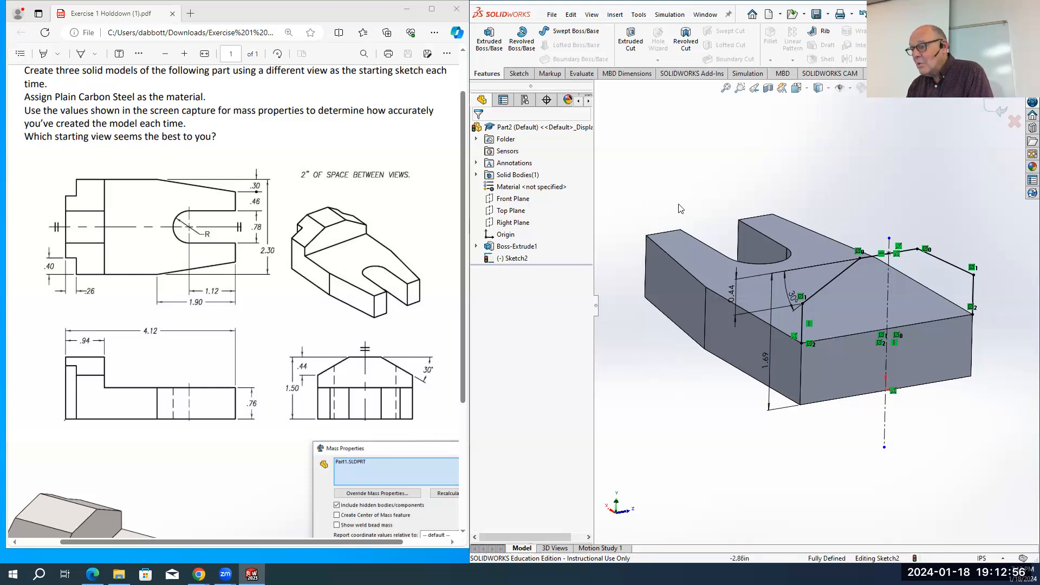
click(521, 74)
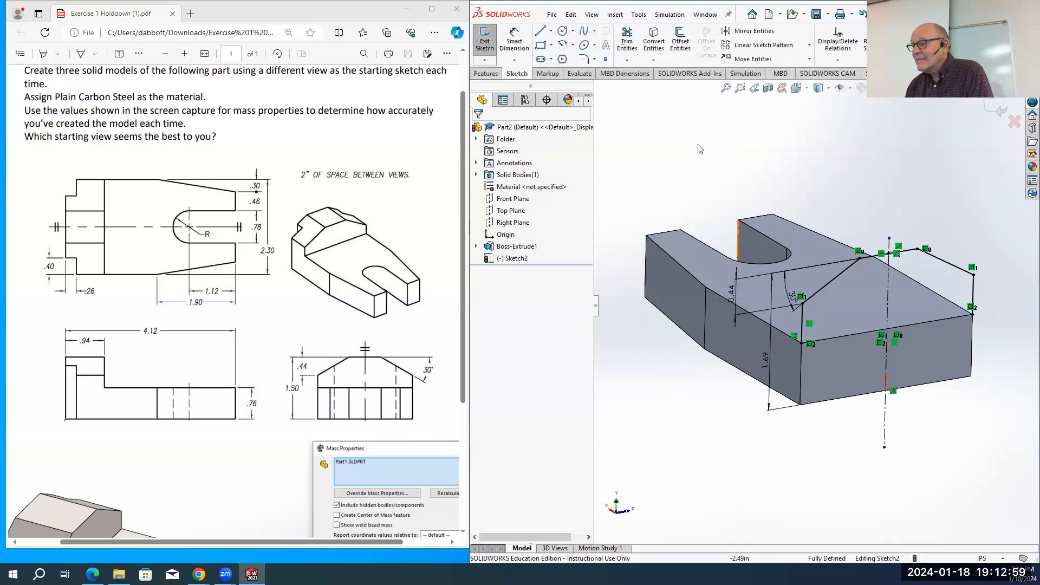
click(658, 41)
click(727, 297)
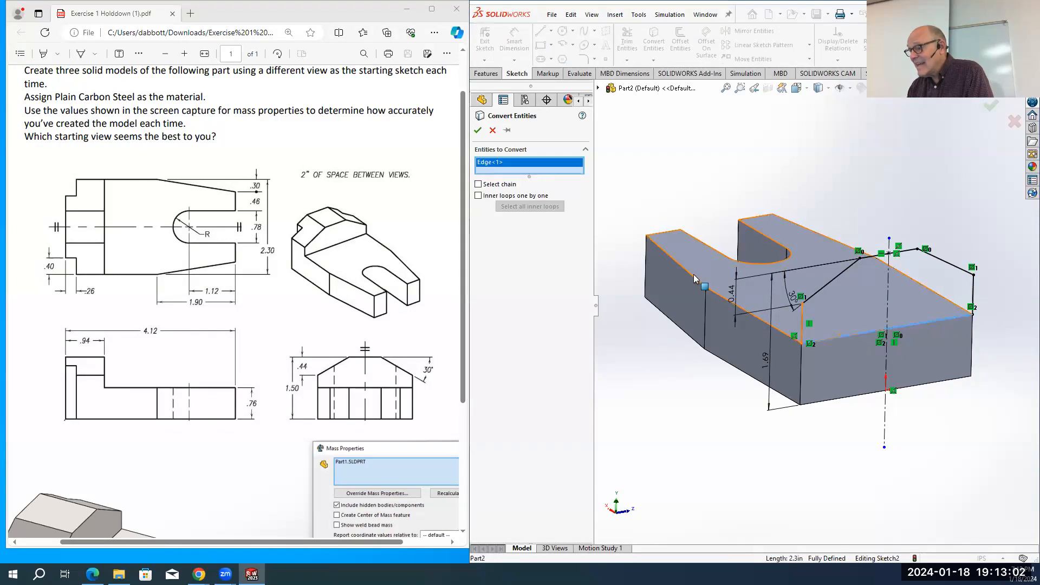
click(478, 131)
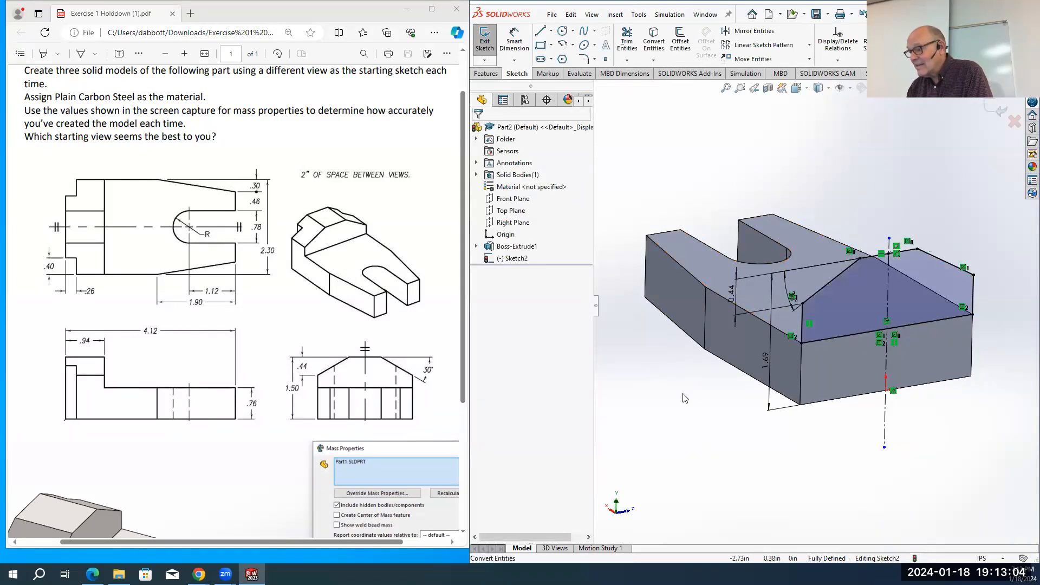
Extrude the closed profile as a blind 0.76 in boss, reversed to run over the base block and merged with it
mouse_move(674, 394)
middle_down()
mouse_move(922, 477)
mouse_move(743, 455)
mouse_move(799, 482)
mouse_move(832, 475)
mouse_move(921, 491)
mouse_move(873, 443)
mouse_move(732, 379)
middle_up()
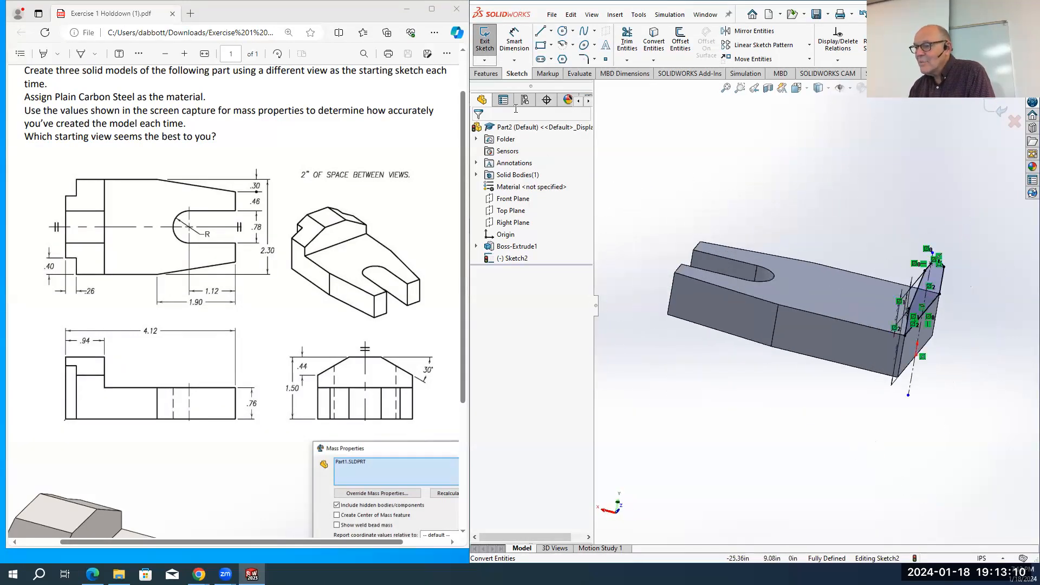
click(486, 73)
click(486, 38)
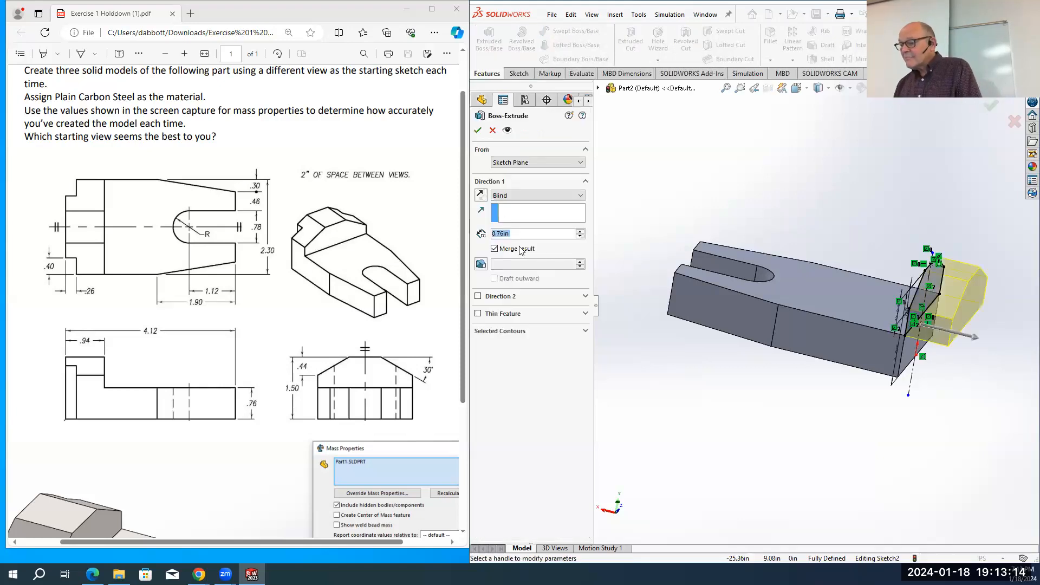
scroll(985, 299, down, 2)
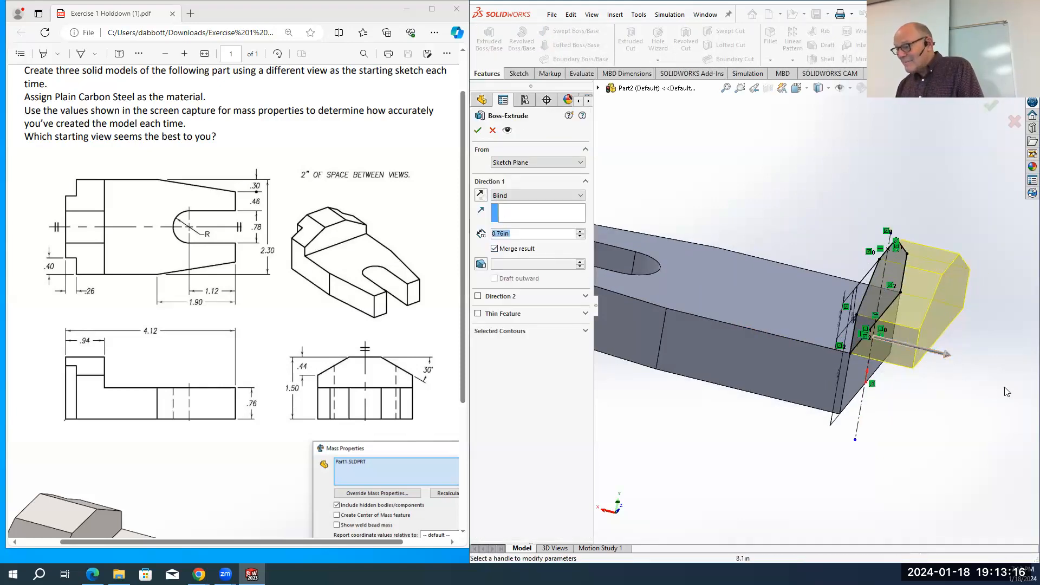
middle_drag(976, 358, 953, 330)
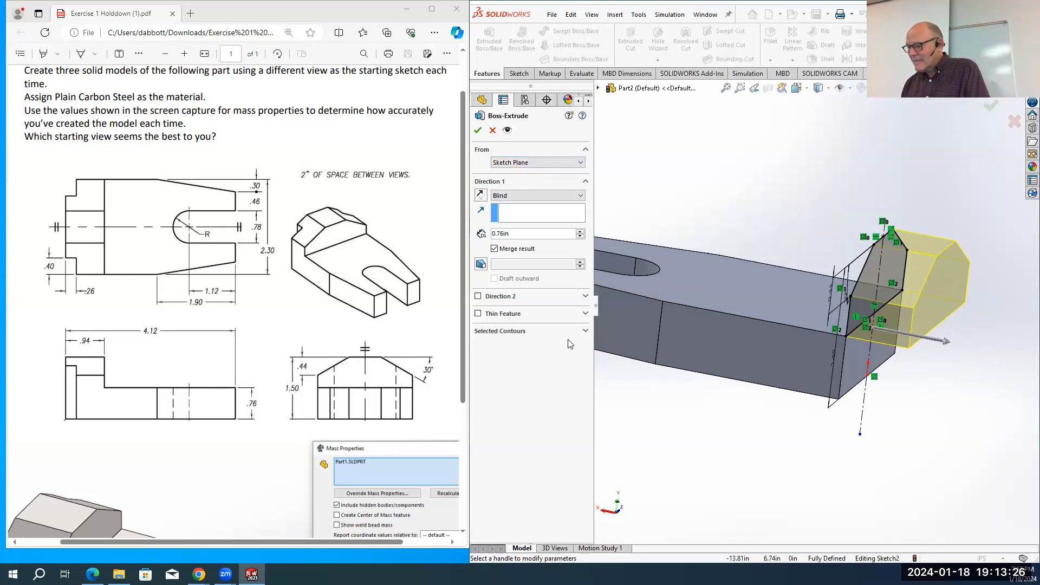
click(585, 331)
click(585, 330)
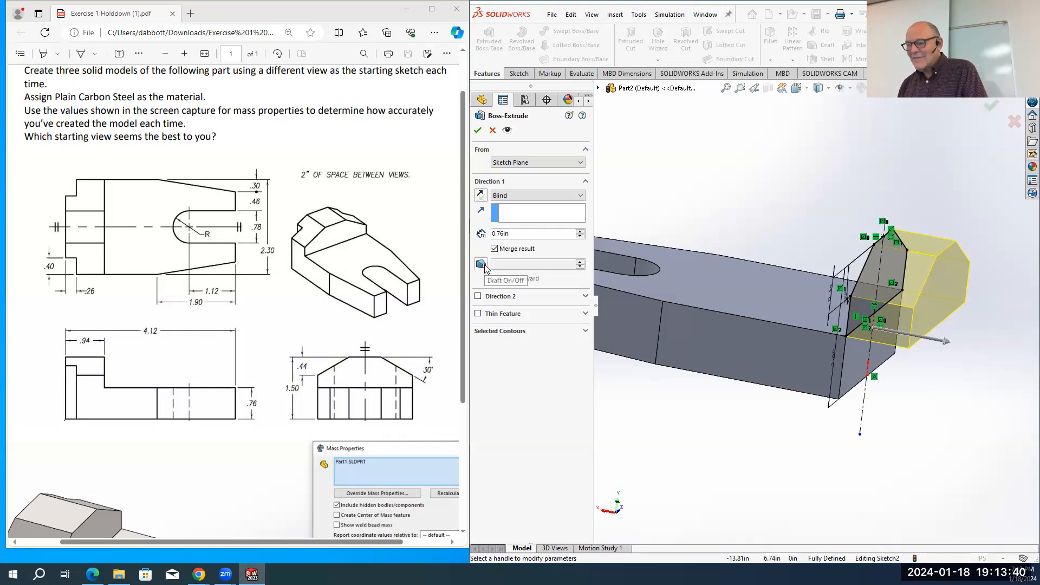
click(481, 199)
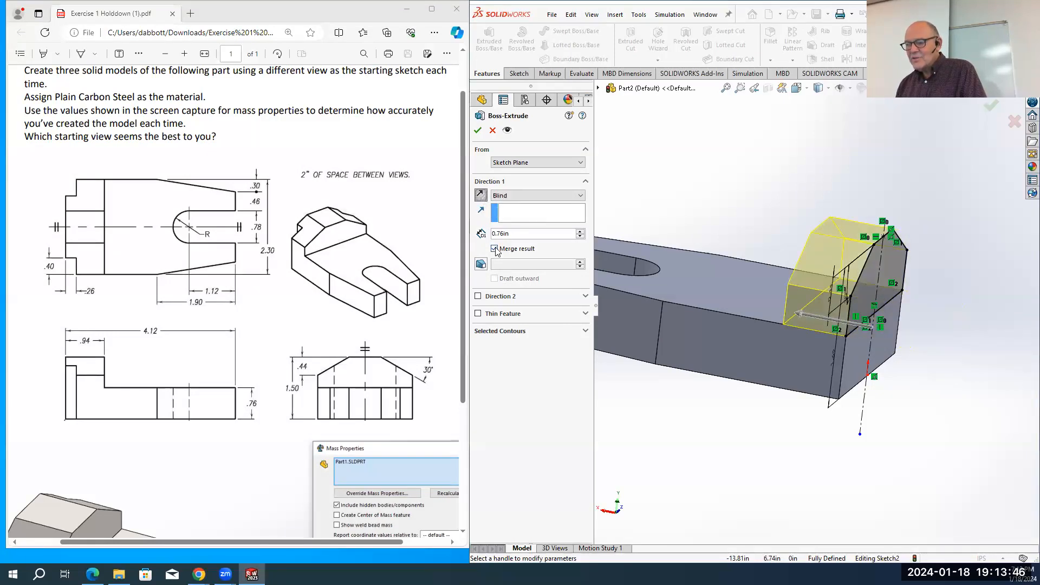
click(477, 130)
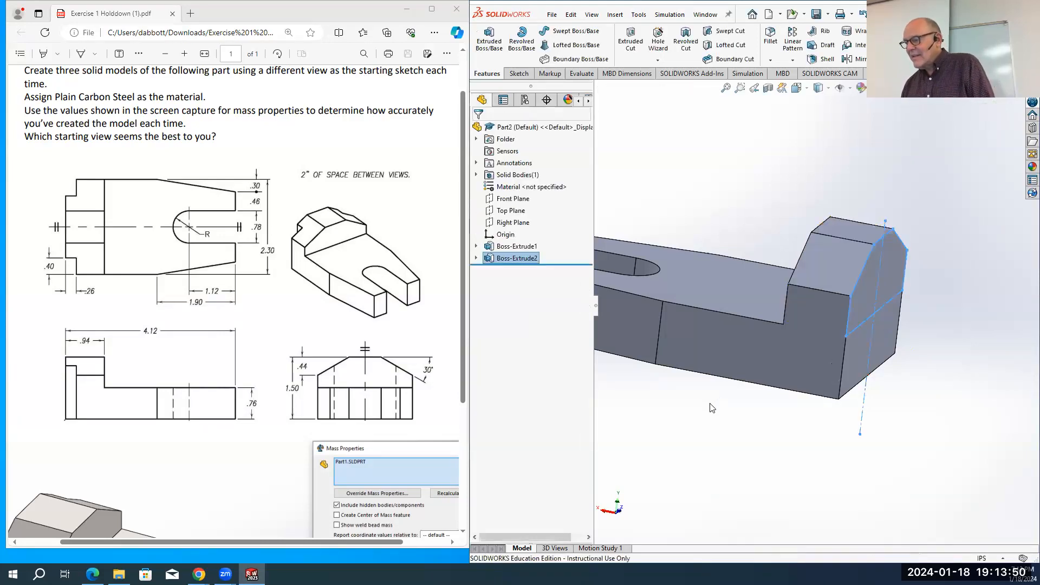
Start a sketch on the underside of the part and draw a rectangle about 0.27 by 0.40 in from a corner of the wide end
scroll(751, 393, up, 3)
middle_drag(777, 360, 725, 358)
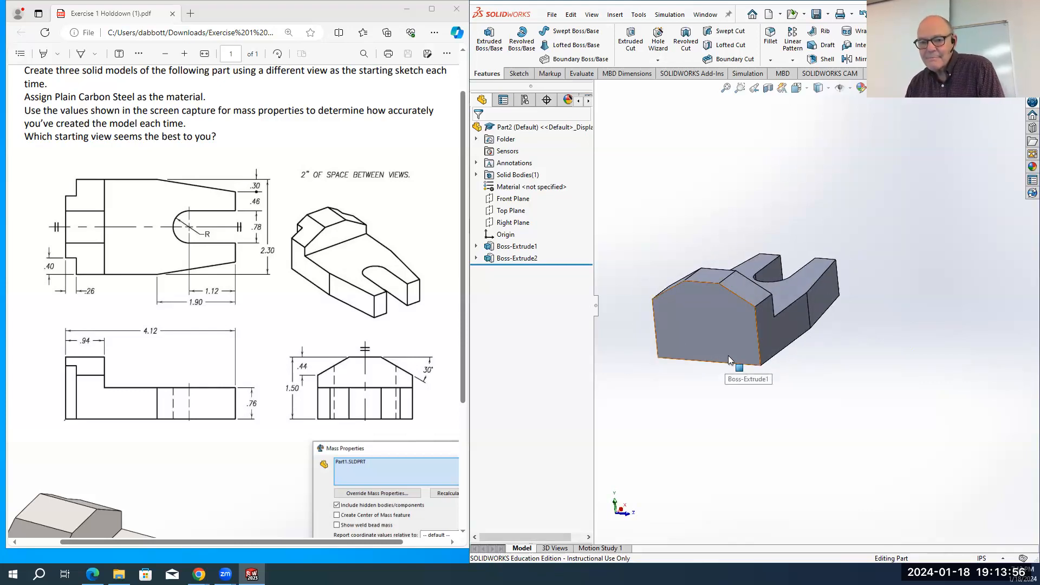
middle_drag(724, 354, 745, 277)
scroll(745, 278, down, 2)
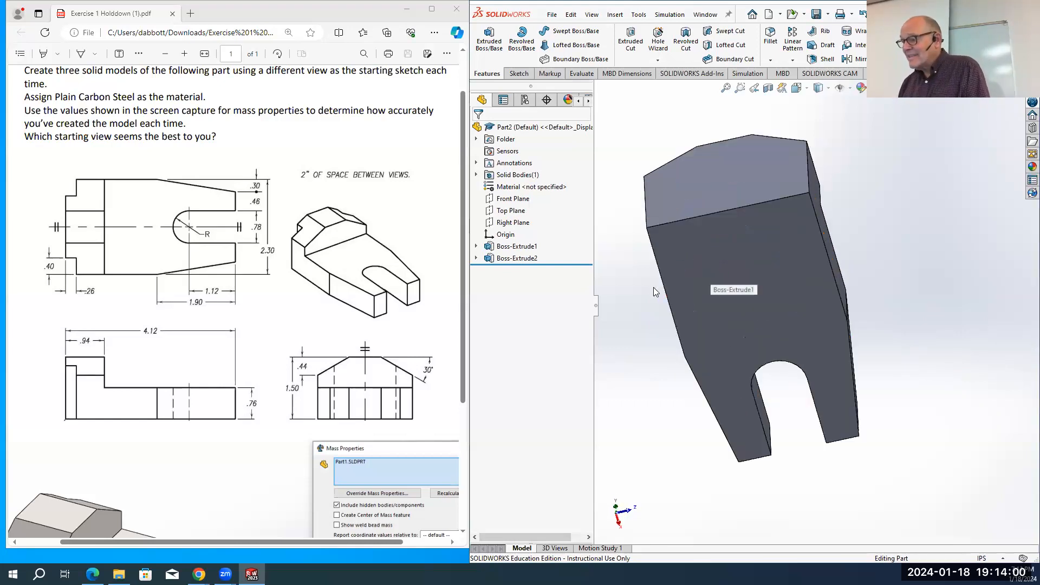
click(519, 74)
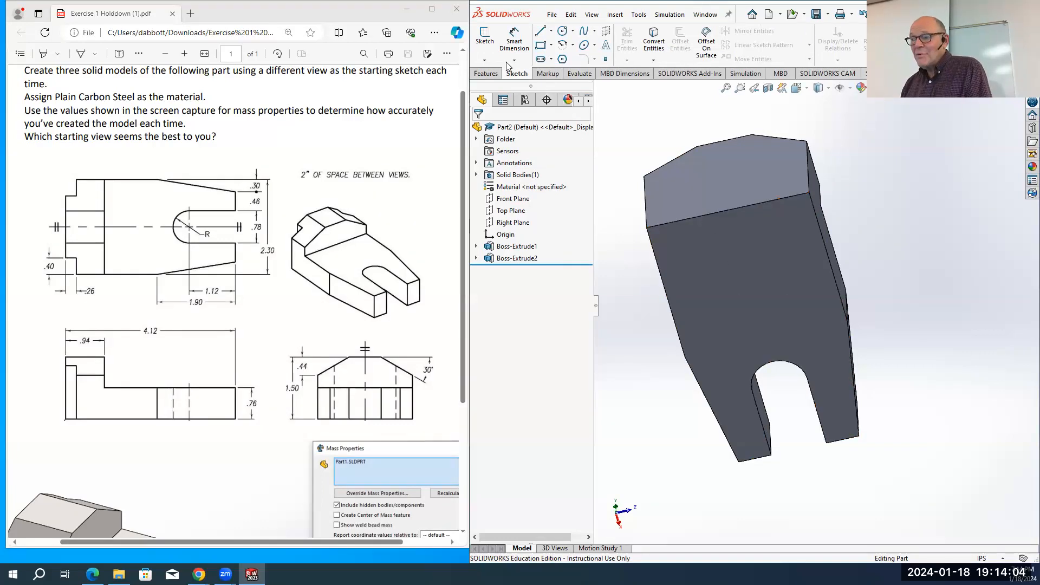
click(486, 43)
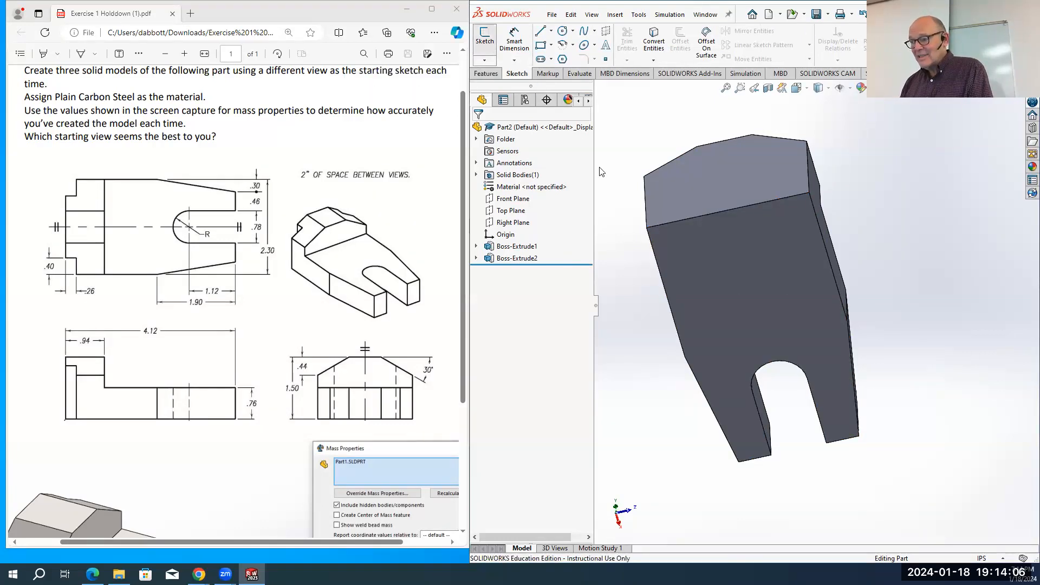
click(726, 230)
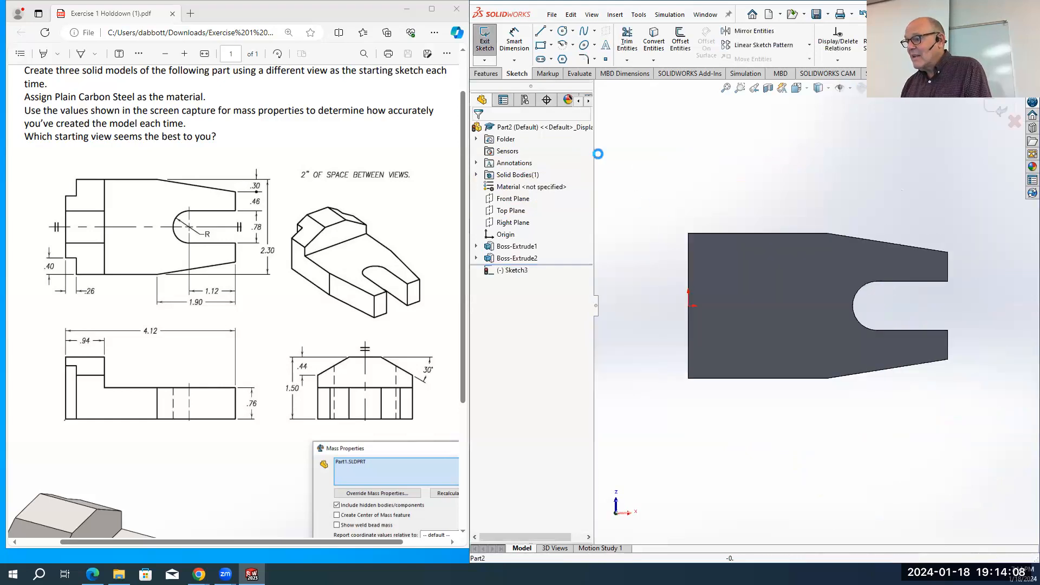
click(688, 234)
click(706, 259)
Dimension the corner rectangle to 0.26 in along the part's length and 0.40 in across its width
right_drag(653, 270, 645, 170)
click(694, 232)
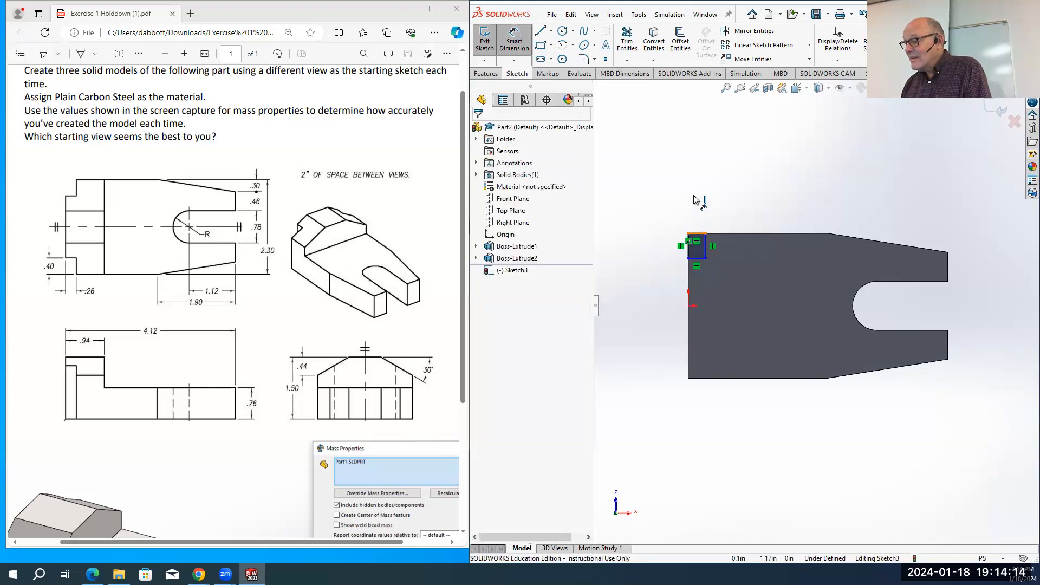
click(695, 198)
text(.)
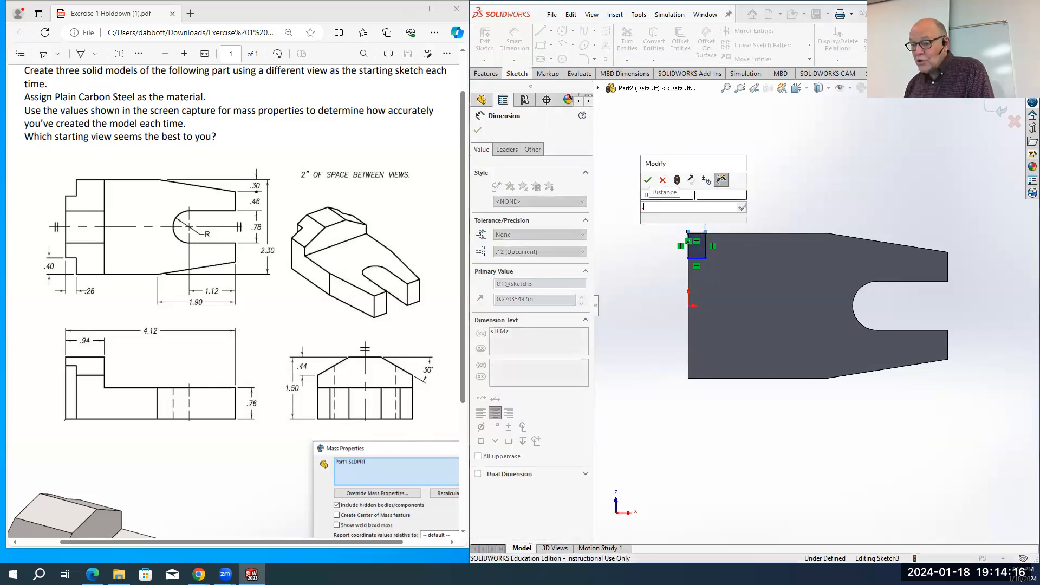
text(26)
key(Return)
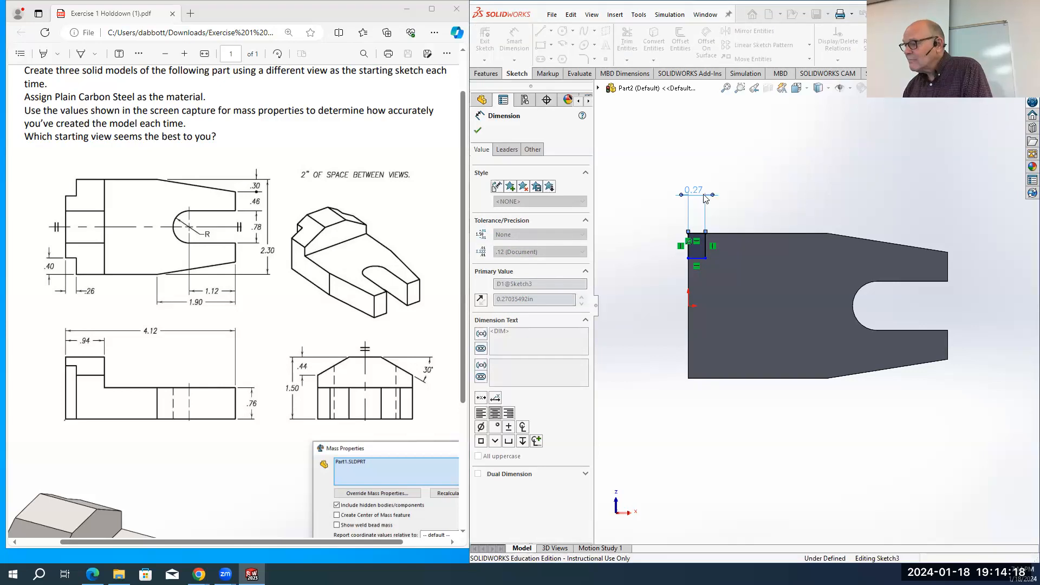
click(689, 250)
click(648, 248)
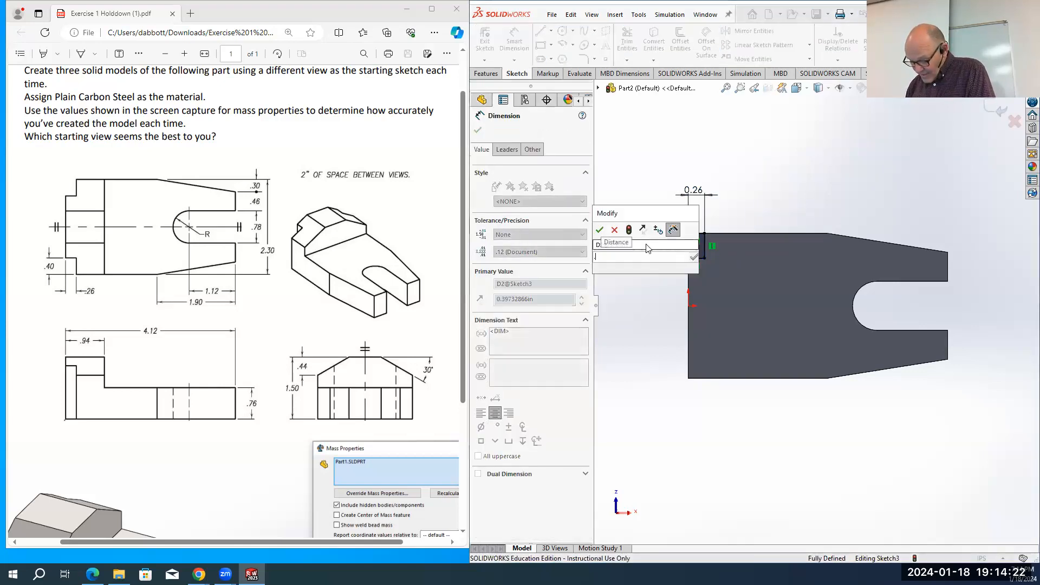
key(Return)
Start an extruded cut from the corner rectangle and set it to end up to the sloped face above
scroll(791, 400, up, 3)
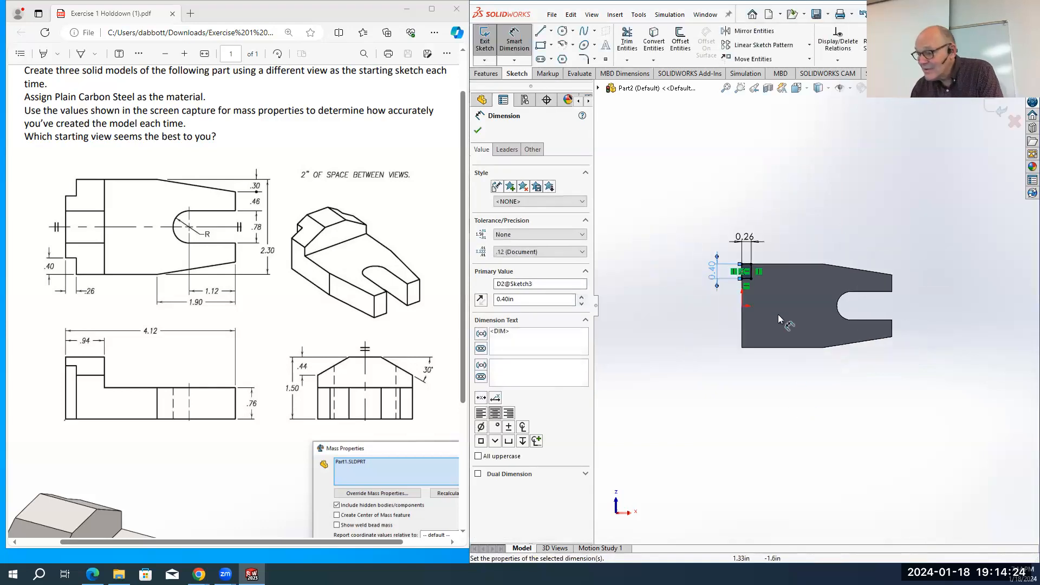
scroll(757, 320, down, 3)
middle_drag(774, 327, 855, 319)
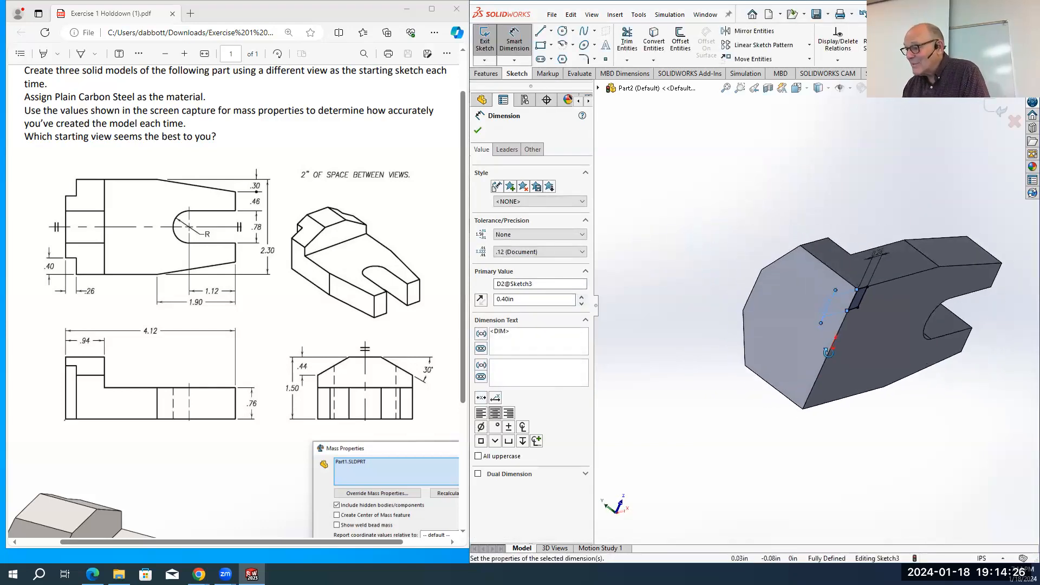
middle_drag(837, 394, 793, 305)
scroll(793, 308, down, 4)
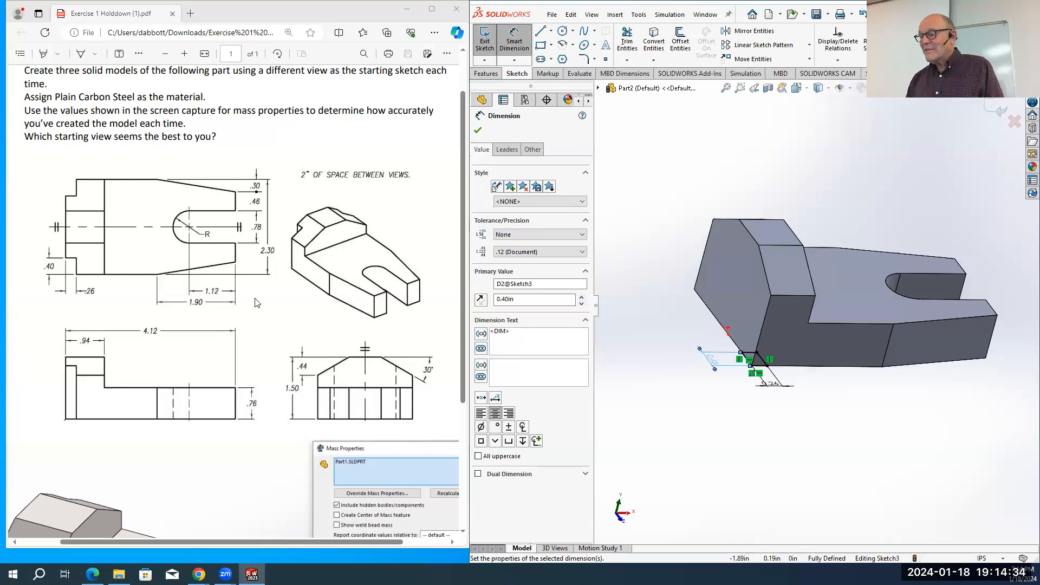
middle_drag(772, 409, 734, 425)
key(Escape)
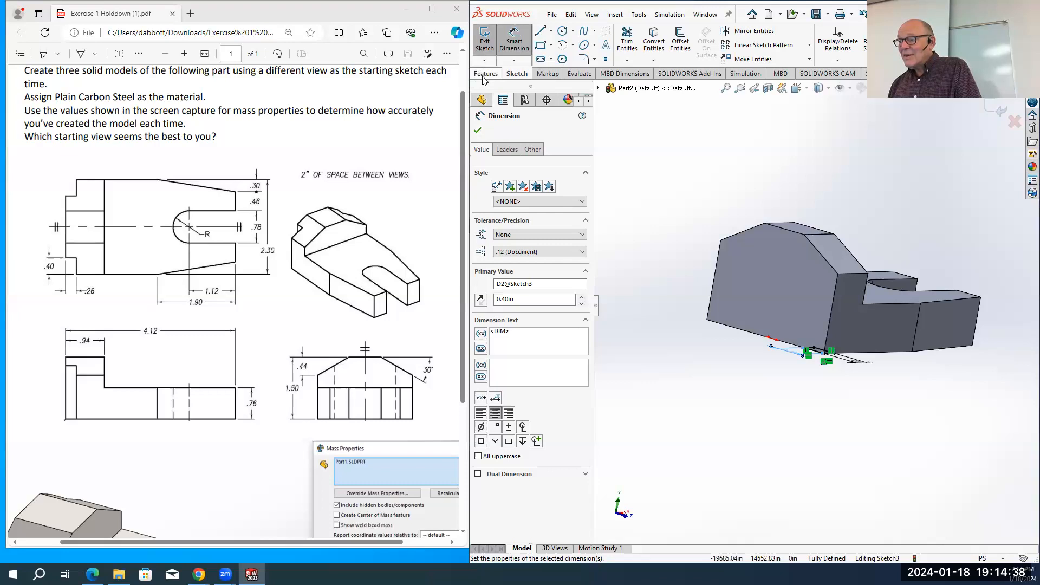
click(486, 74)
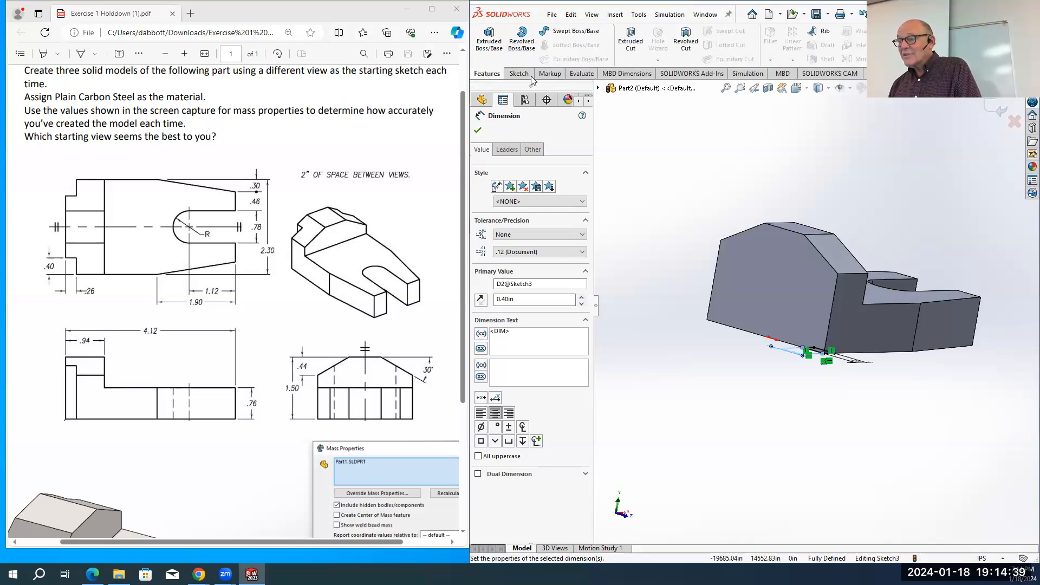
click(628, 42)
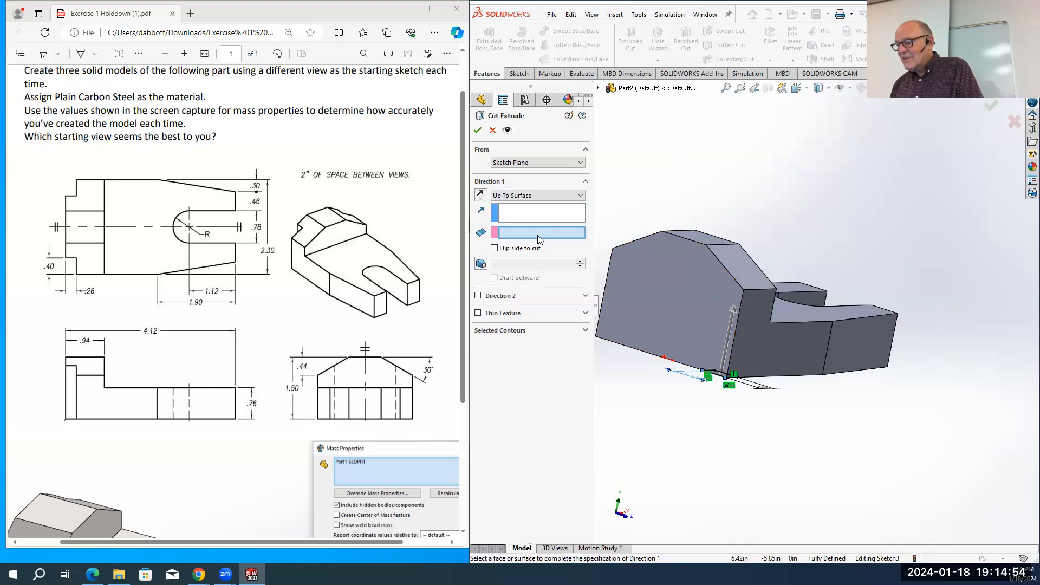
click(738, 262)
mouse_move(734, 444)
middle_down()
mouse_move(658, 445)
mouse_move(763, 437)
mouse_move(749, 459)
middle_up()
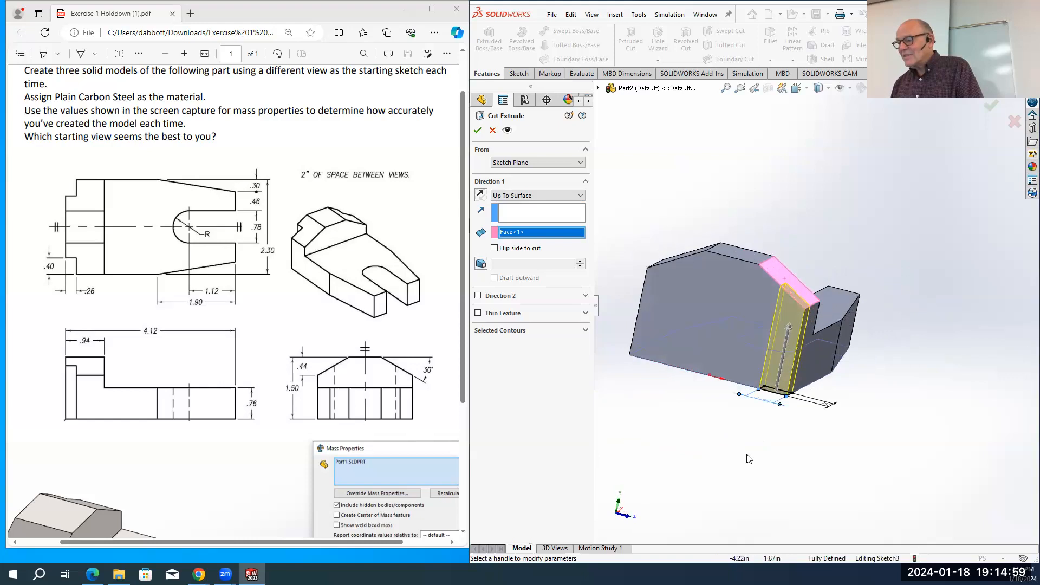
Try Through All and a blind depth of about 1.65 in as end conditions for the corner cut
click(582, 196)
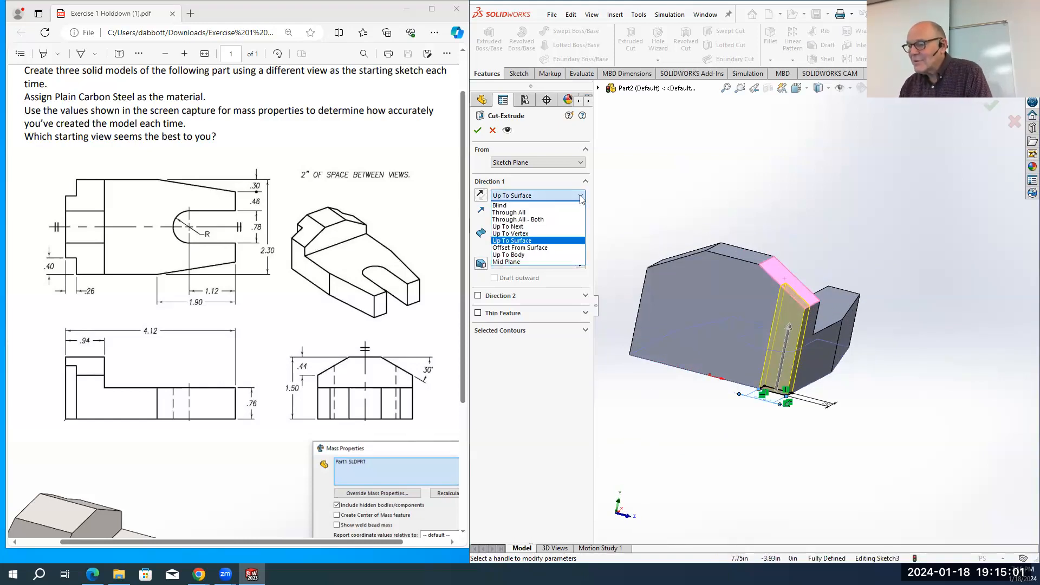
click(523, 213)
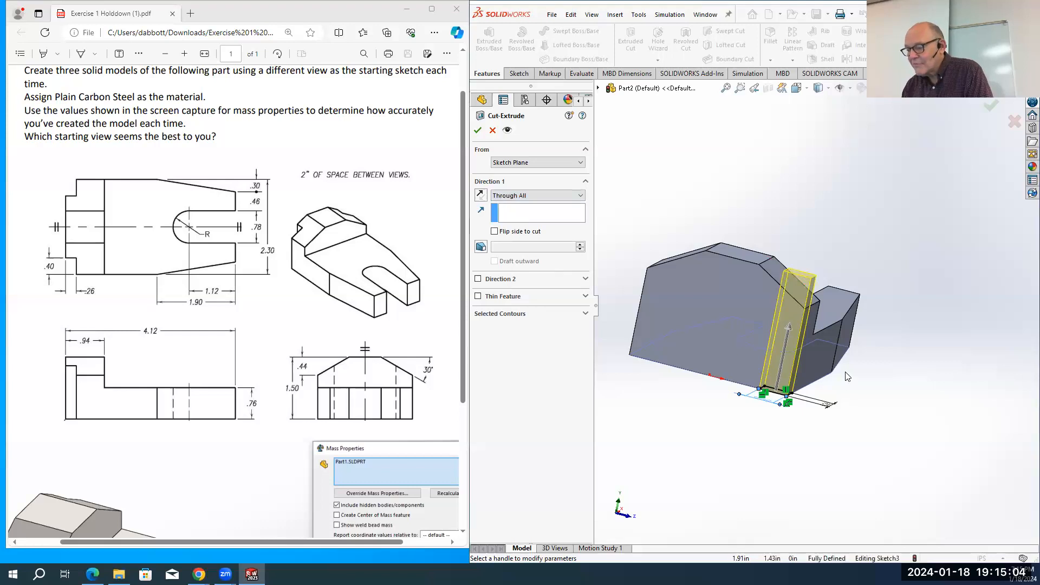
click(562, 195)
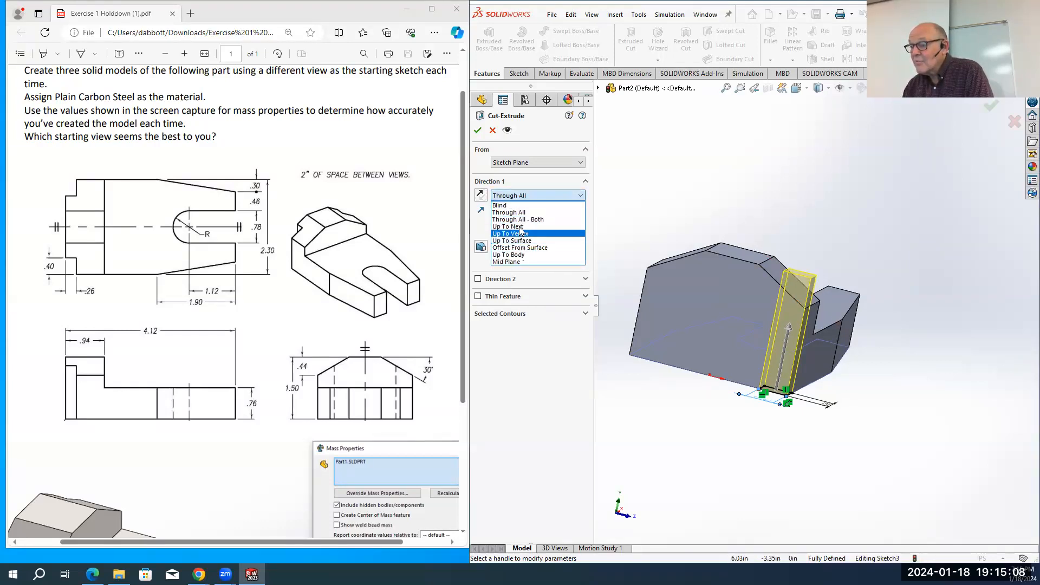
click(510, 206)
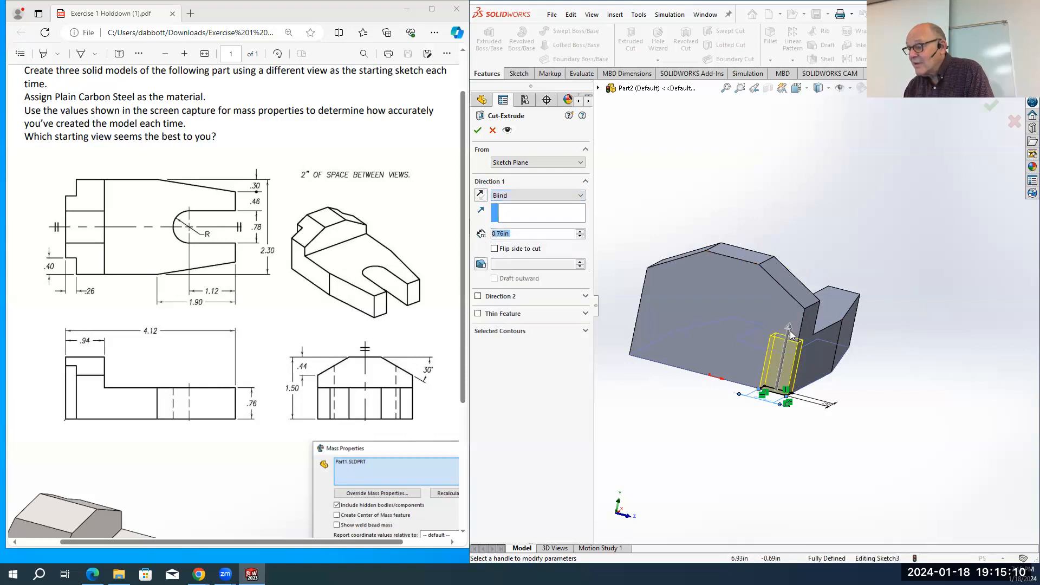
drag(789, 332, 801, 264)
middle_drag(888, 398, 865, 389)
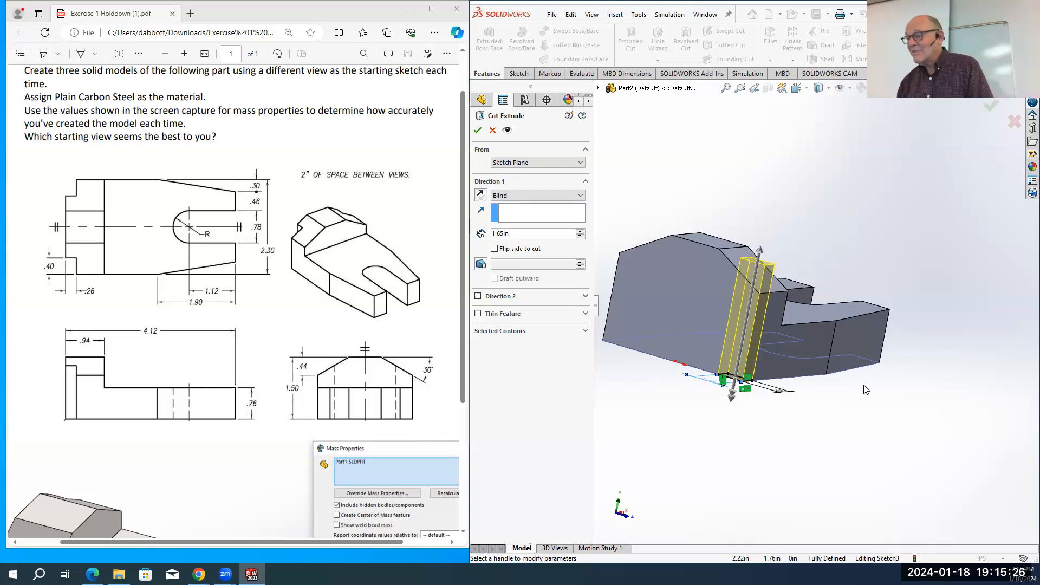
Set the corner cut's end condition to Up To Surface using the sloped face above and complete the cut
click(529, 194)
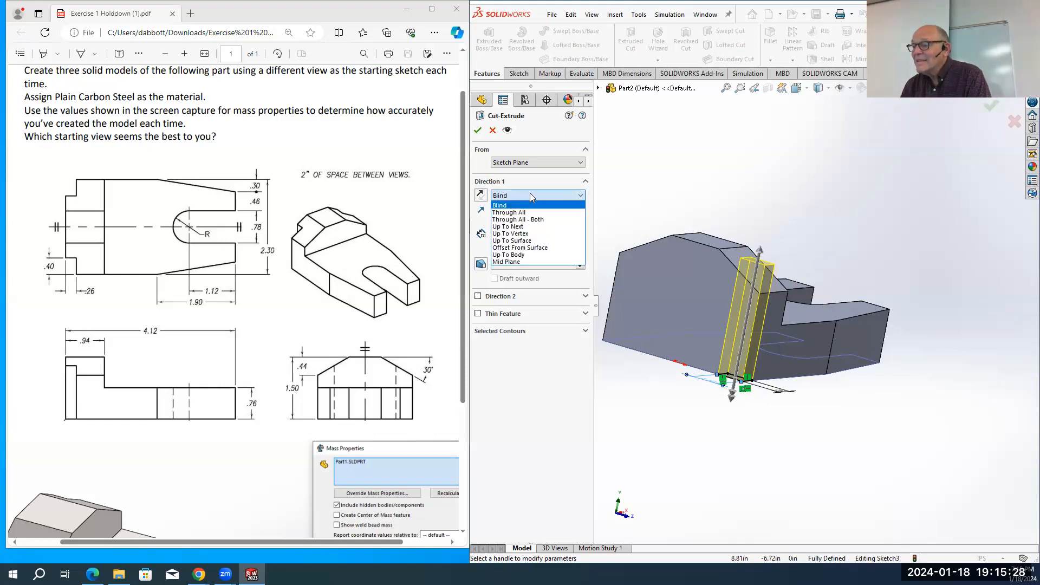
click(519, 241)
click(741, 255)
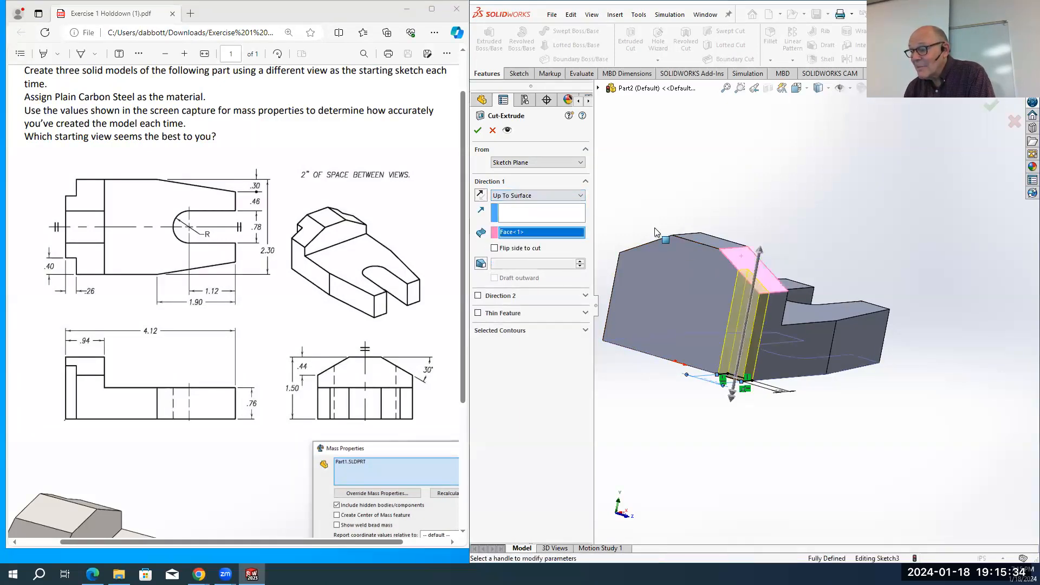
click(478, 130)
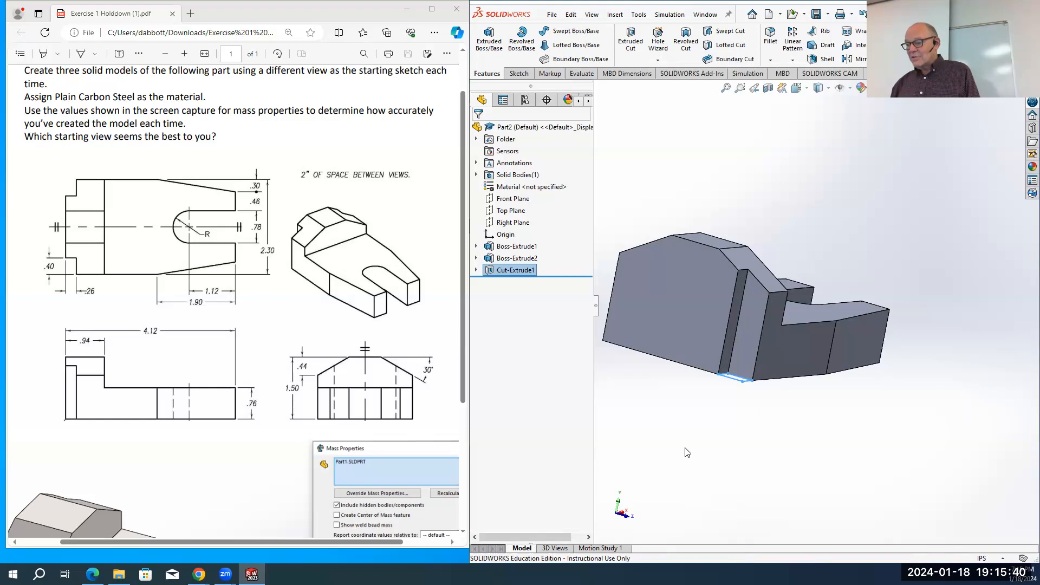
Mirror the corner notch cut about the Front Plane to create the matching notch on the opposite corner
scroll(691, 448, up, 3)
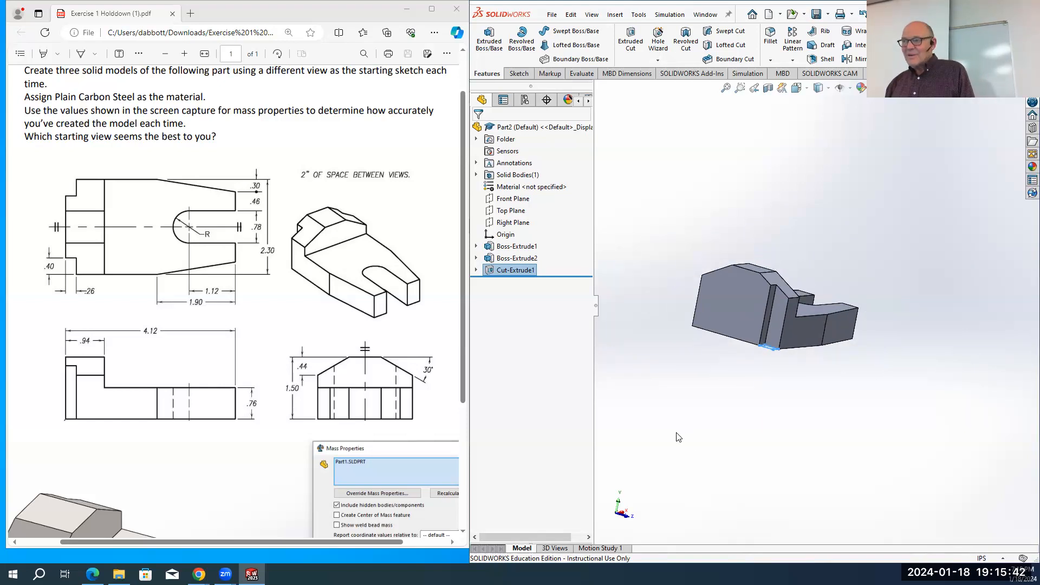
middle_drag(696, 467, 693, 410)
middle_drag(731, 381, 724, 397)
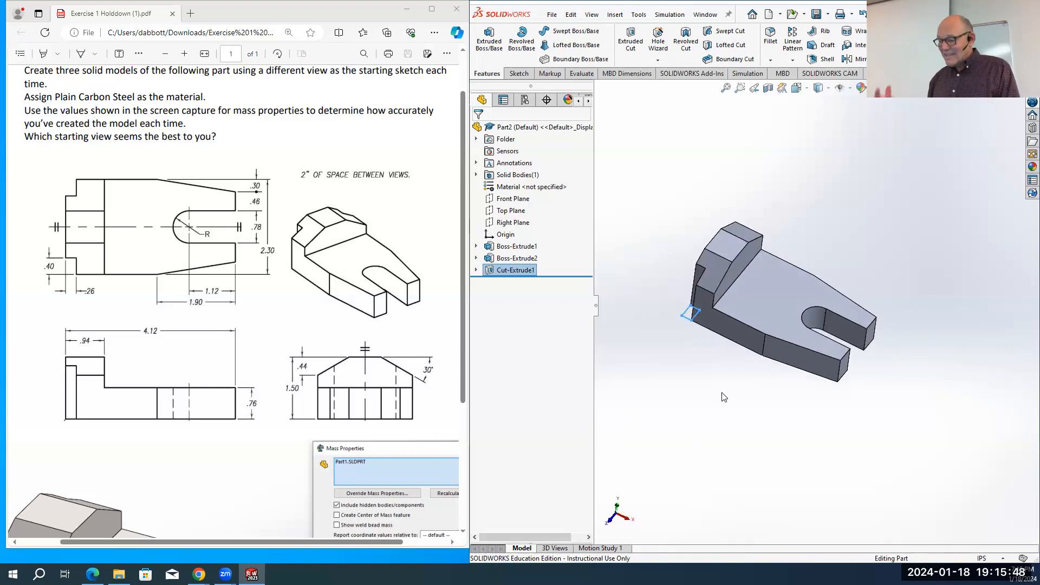
scroll(727, 326, up, 1)
scroll(793, 294, down, 1)
scroll(788, 249, down, 2)
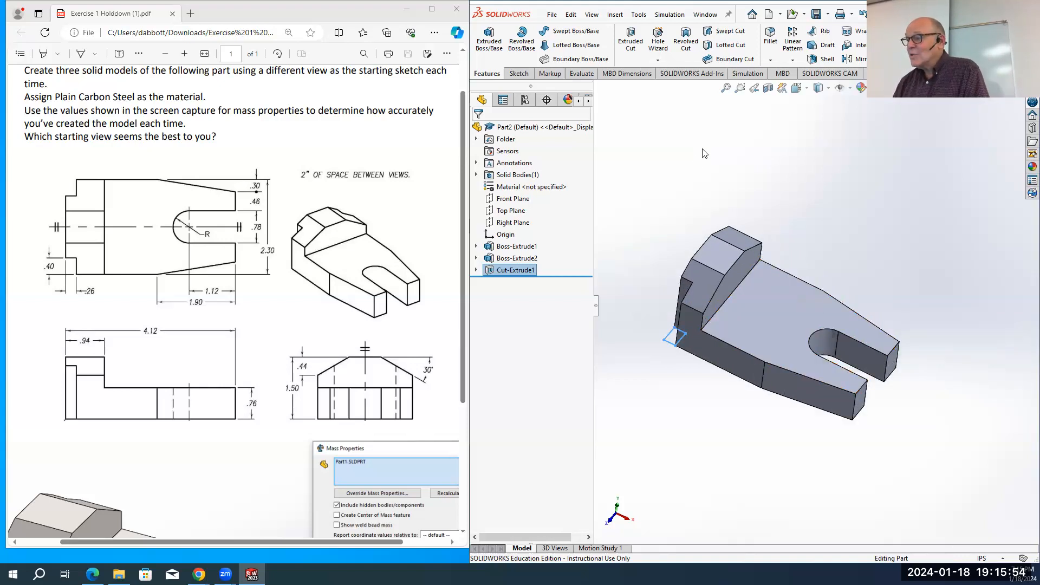
click(692, 160)
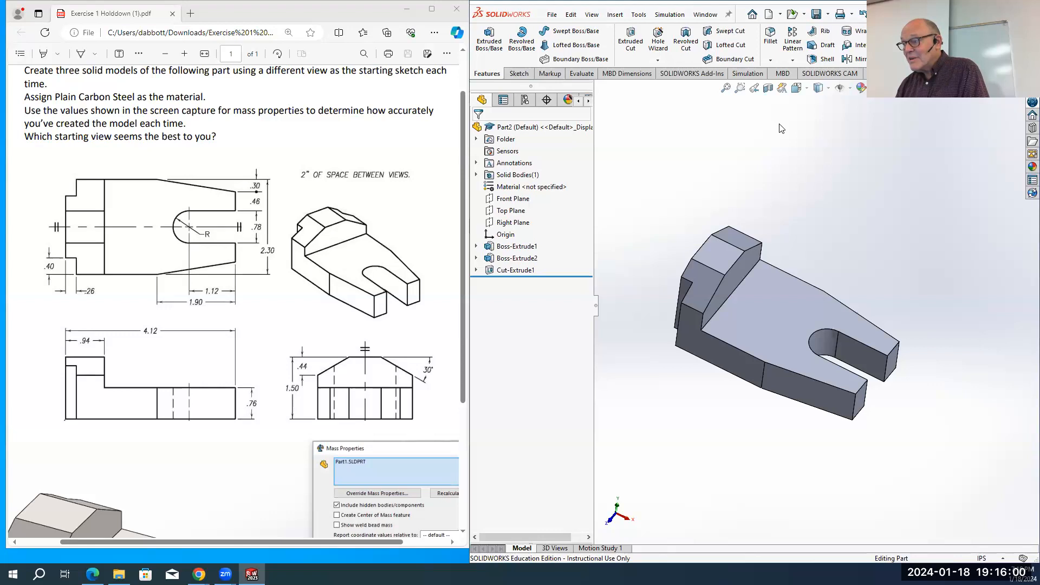
click(861, 60)
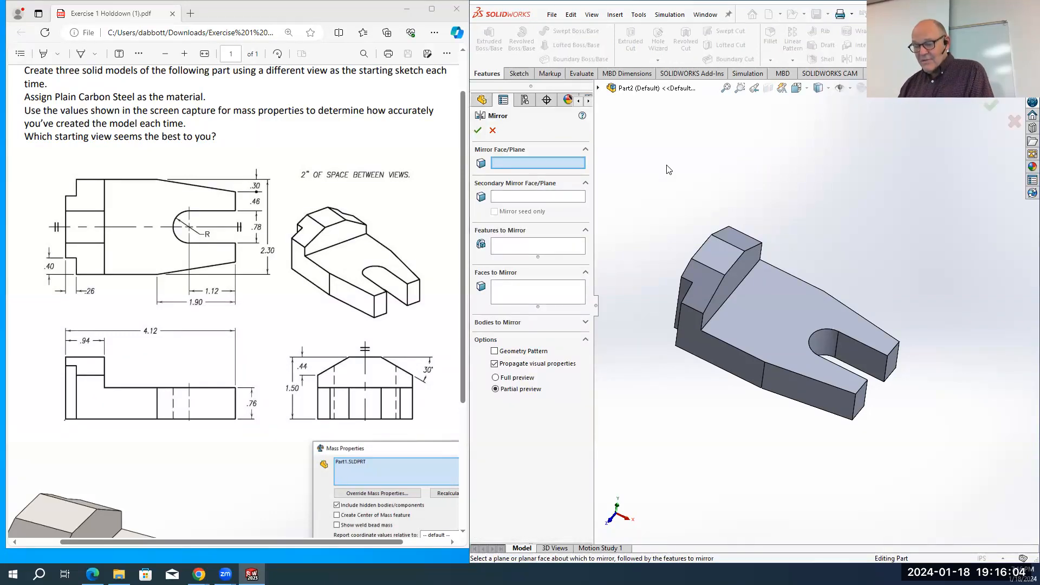
click(599, 89)
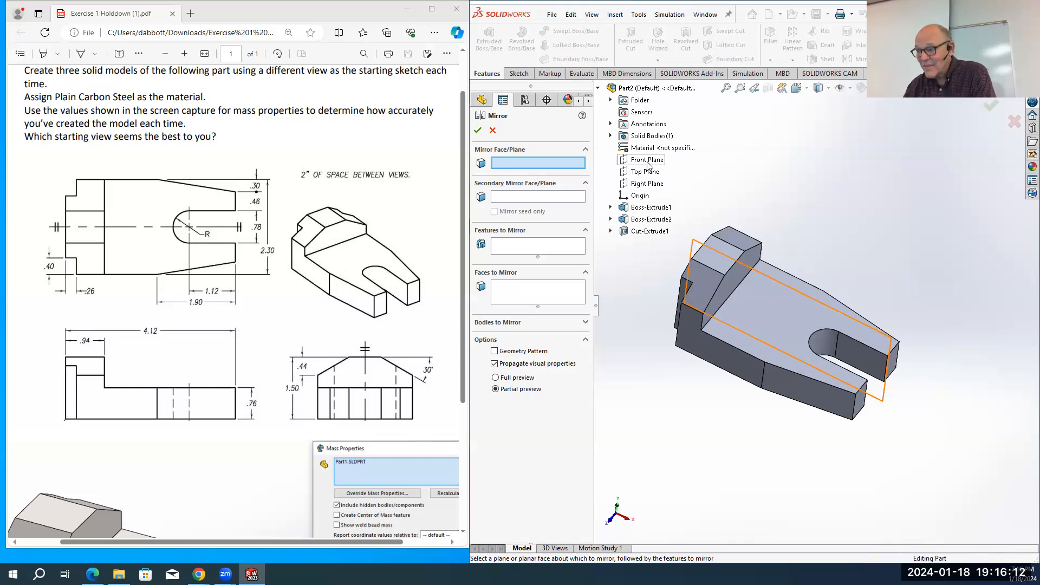
click(648, 160)
middle_drag(886, 232, 848, 216)
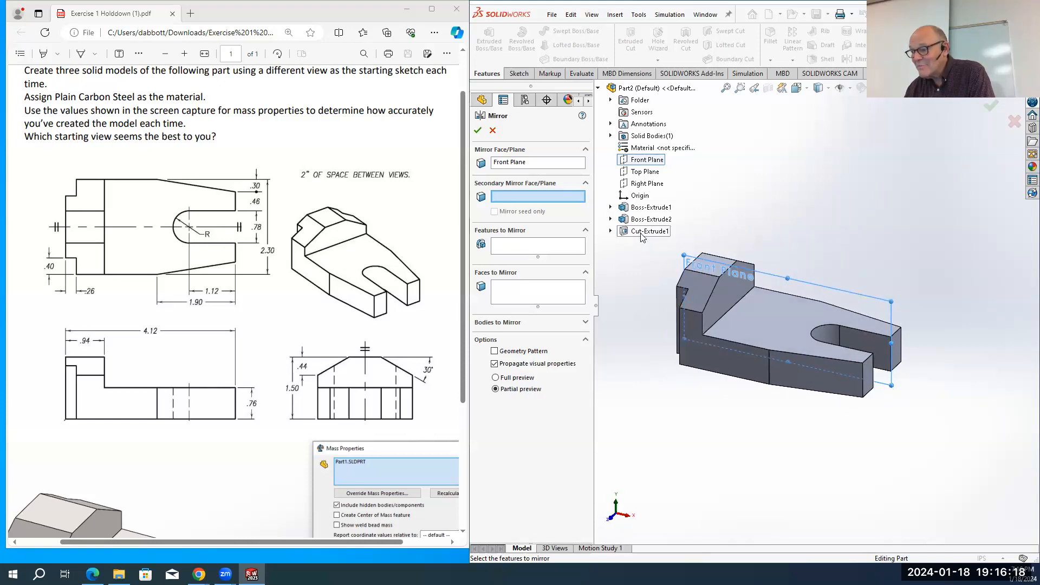
click(563, 284)
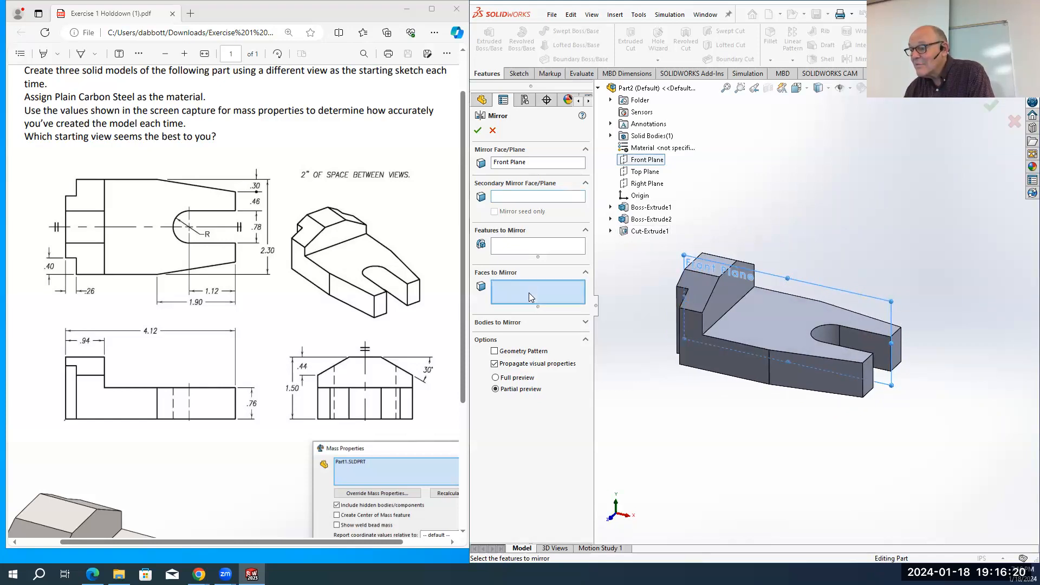
click(532, 246)
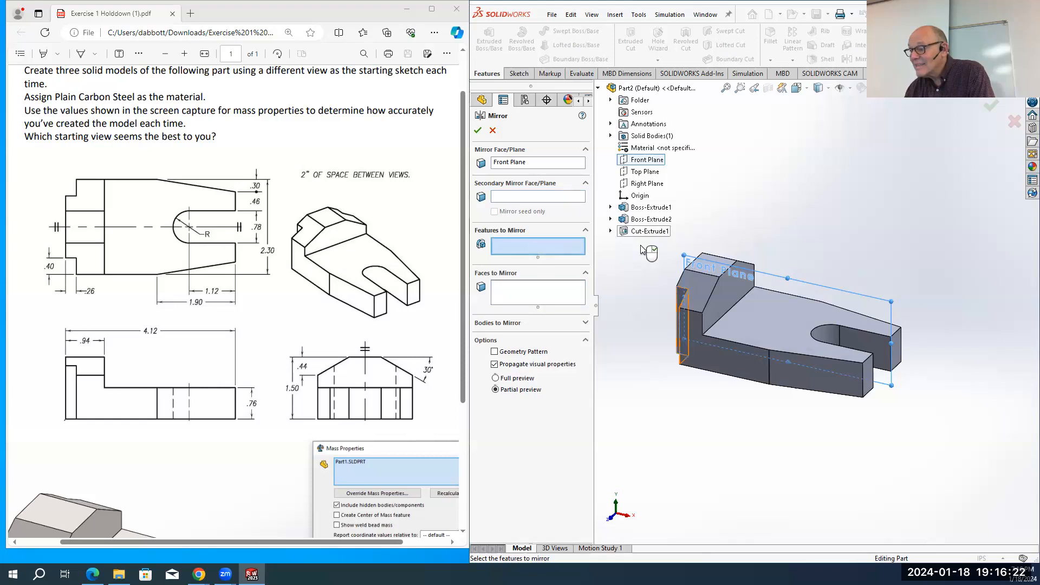
click(650, 232)
middle_drag(639, 317, 688, 432)
key(Return)
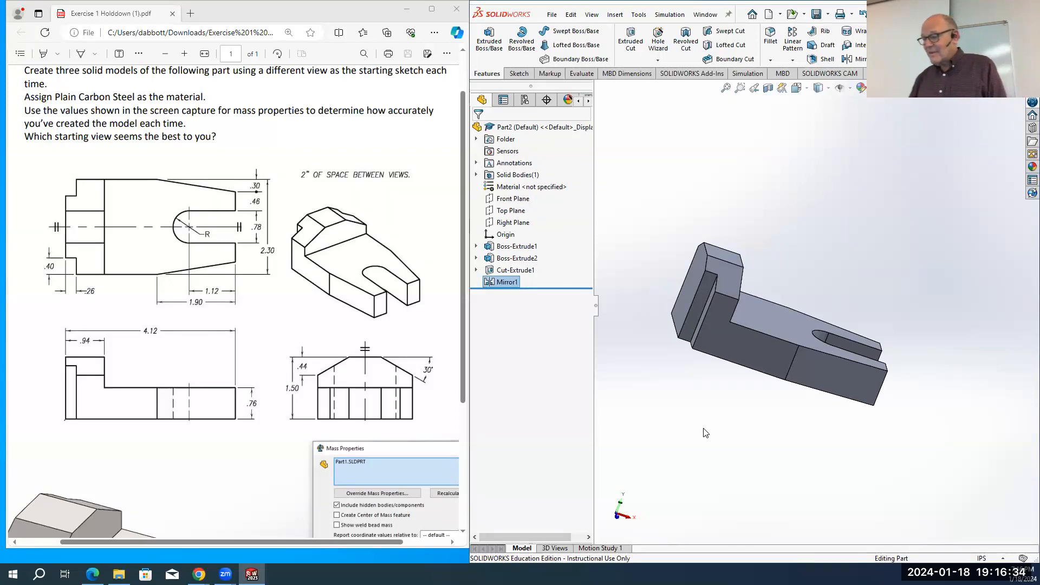
Maximize the modeling window and customize the mouse gestures to 8 gestures
key(ctrl+4)
scroll(824, 422, up, 5)
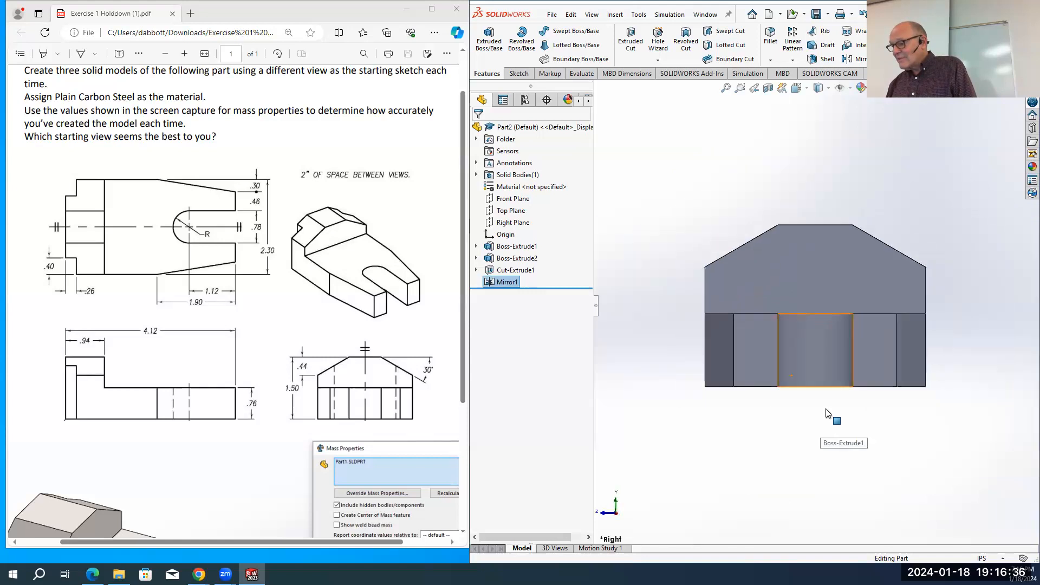
middle_drag(849, 407, 885, 448)
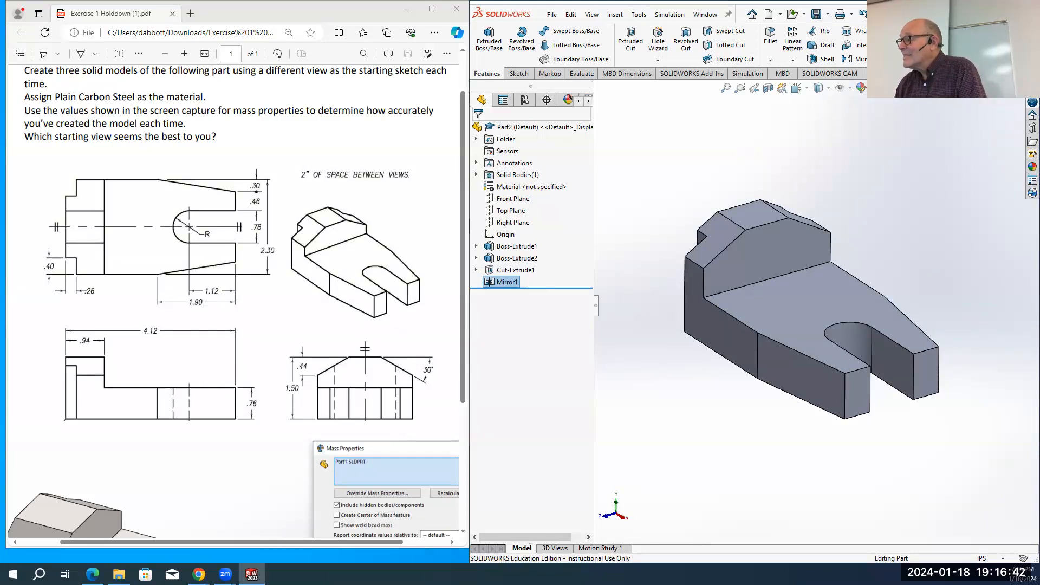
click(1011, 9)
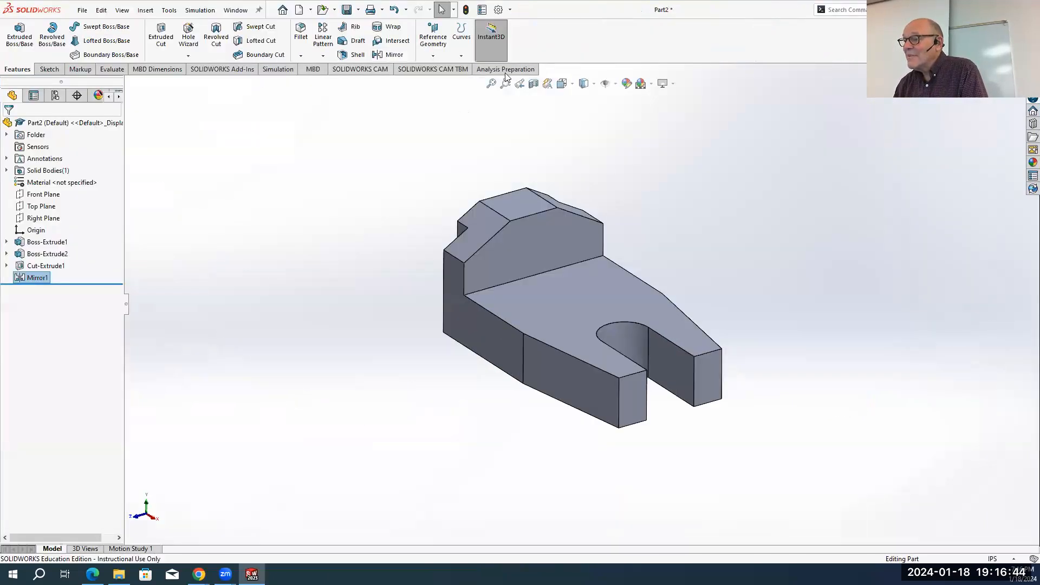
click(510, 10)
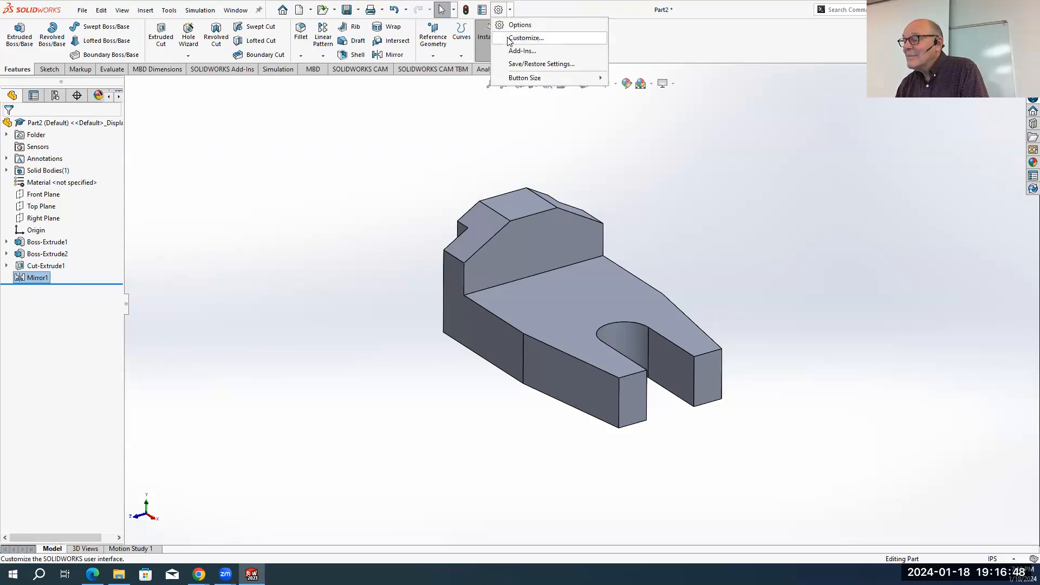
click(525, 38)
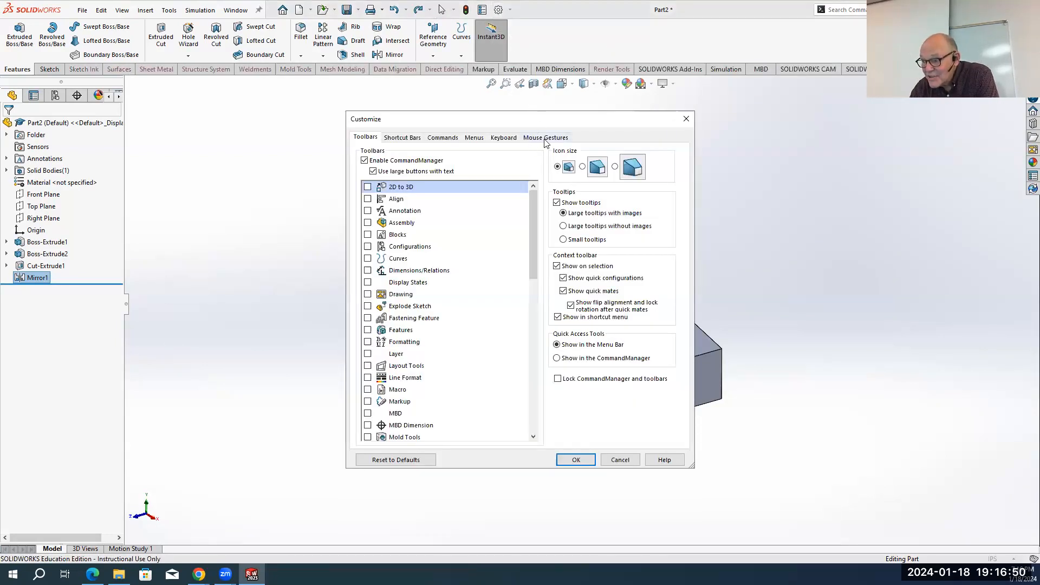
click(546, 139)
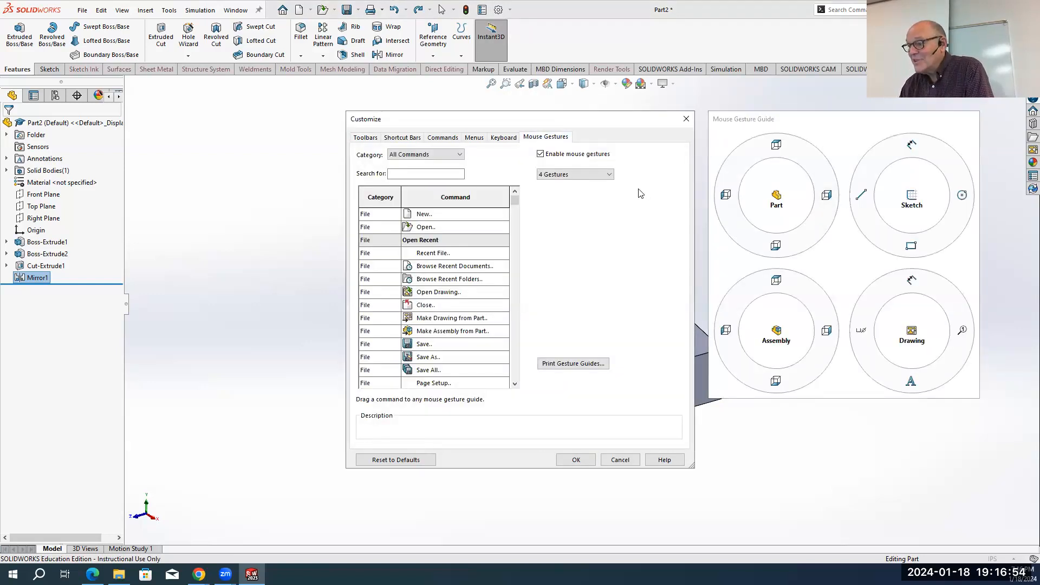
click(611, 179)
click(554, 214)
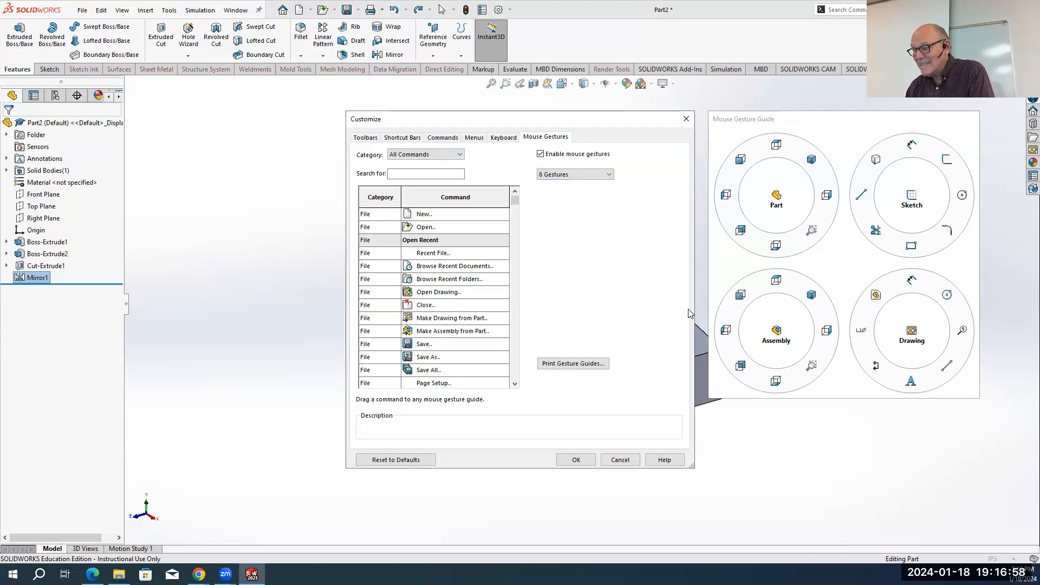
click(576, 460)
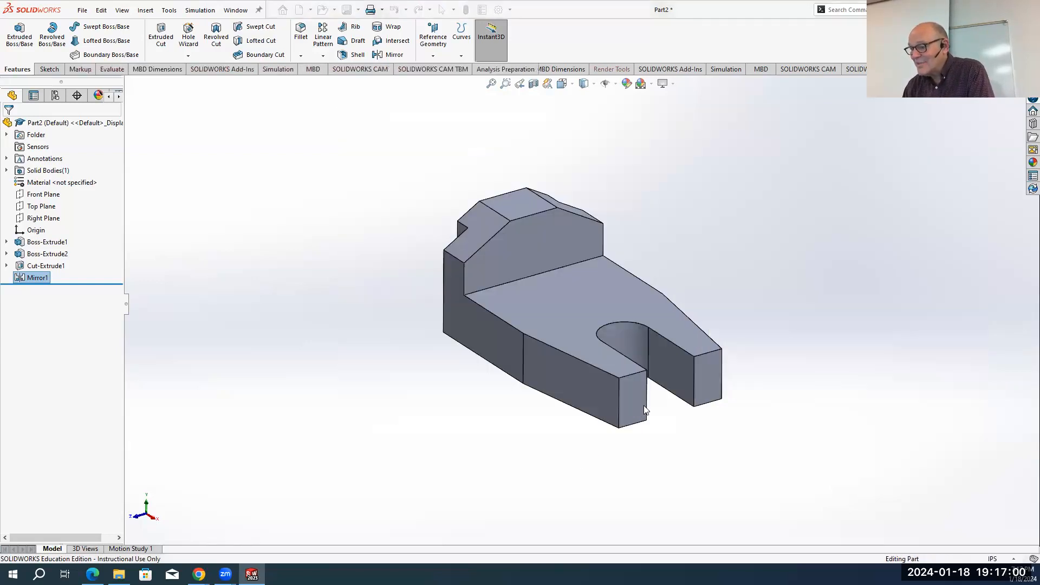
Try the mouse gestures to switch between standard views, ending in trimetric, and restore the window from full screen
right_drag(767, 335, 839, 148)
right_drag(906, 314, 791, 307)
middle_drag(942, 332, 917, 307)
right_drag(917, 306, 984, 195)
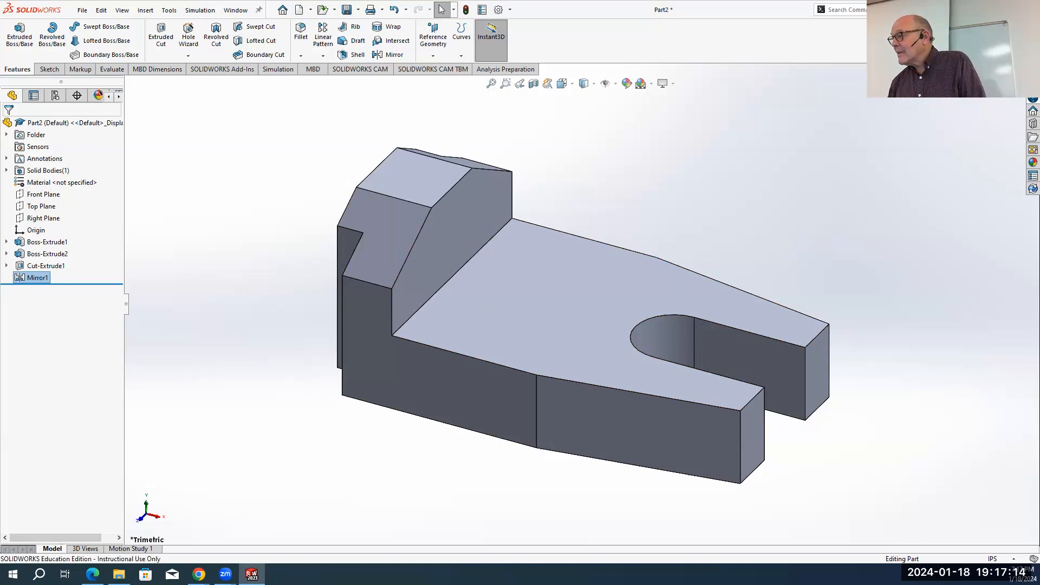
click(1012, 9)
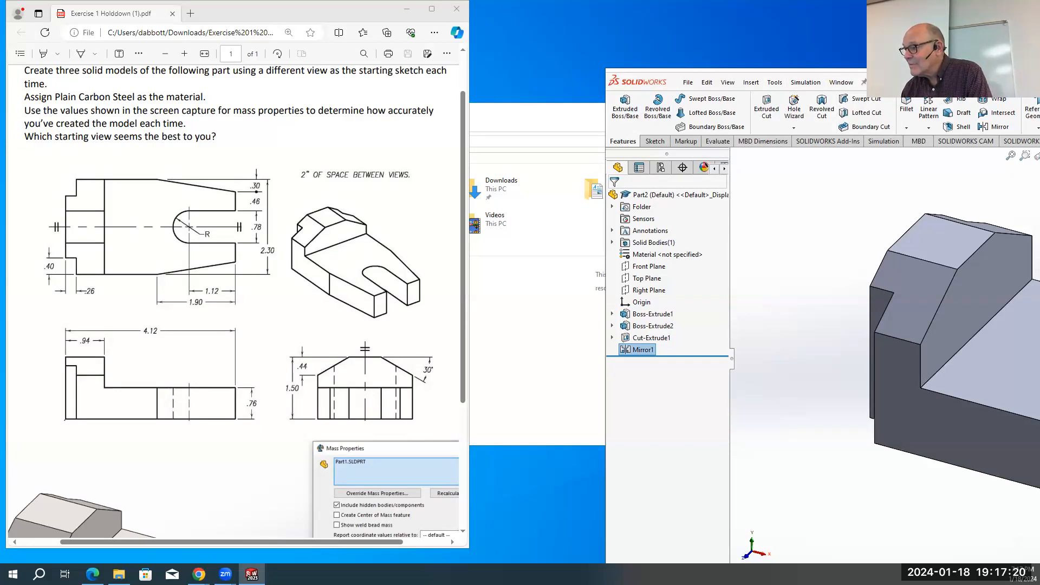
Move the modeling window next to the PDF drawing and stretch it to the full screen height
click(843, 82)
click(636, 89)
drag(636, 89, 1039, 0)
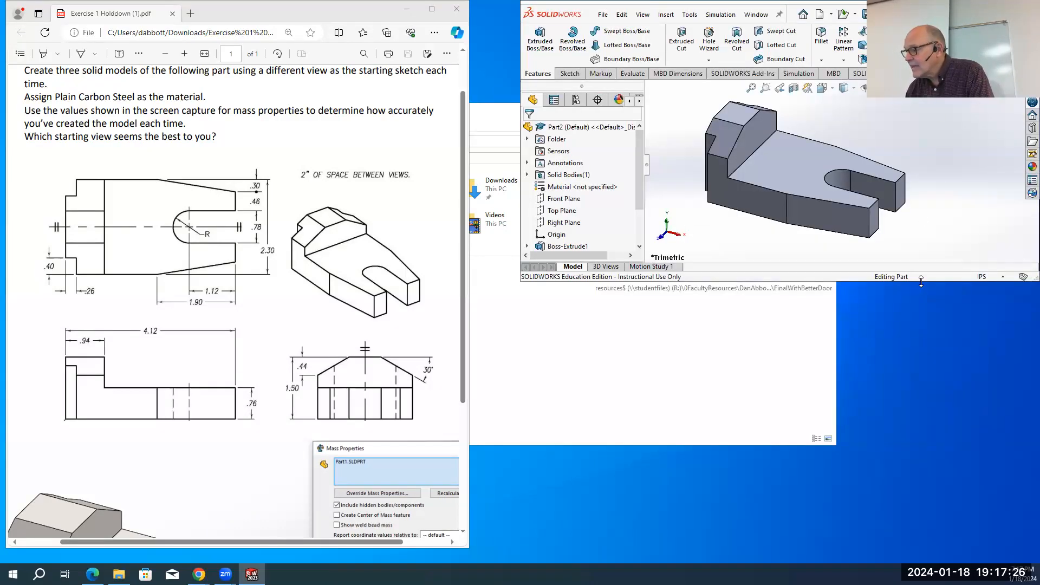
double_click(921, 279)
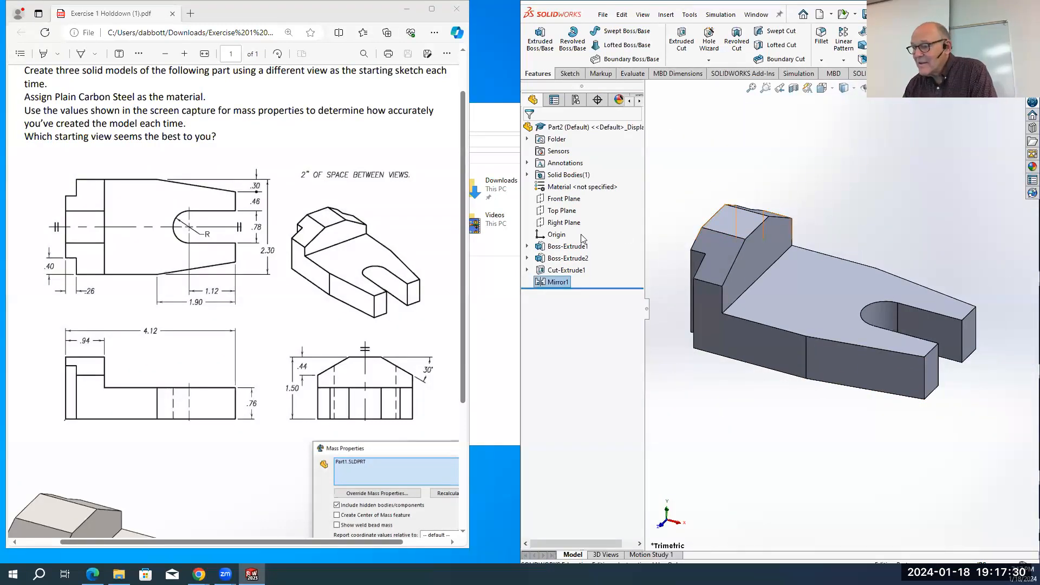
Expand Boss-Extrude1, Boss-Extrude2 and Cut-Extrude1 in the feature tree to list their sketches, and widen the modeling window toward the drawing
click(577, 127)
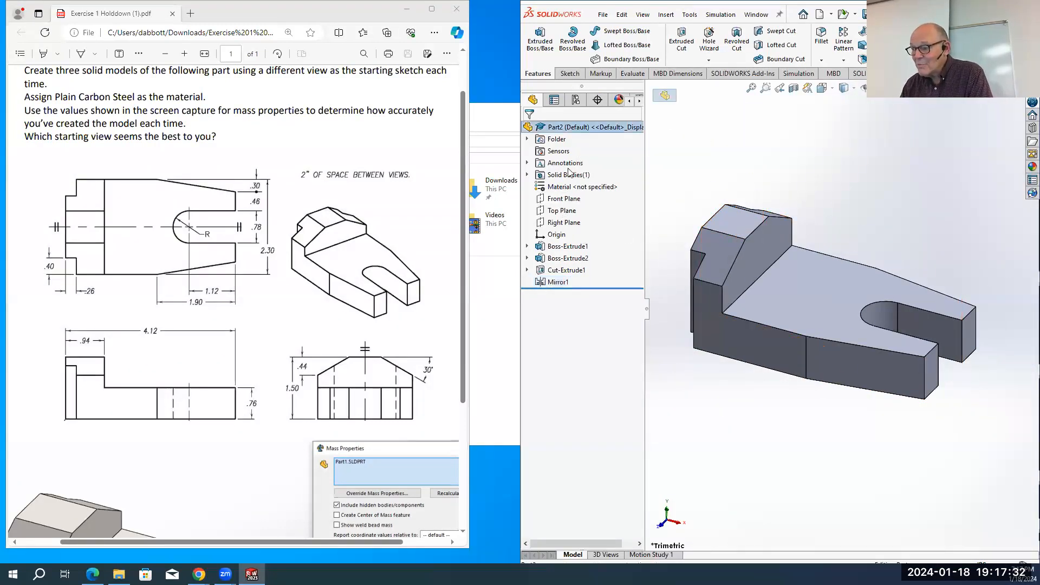
click(528, 248)
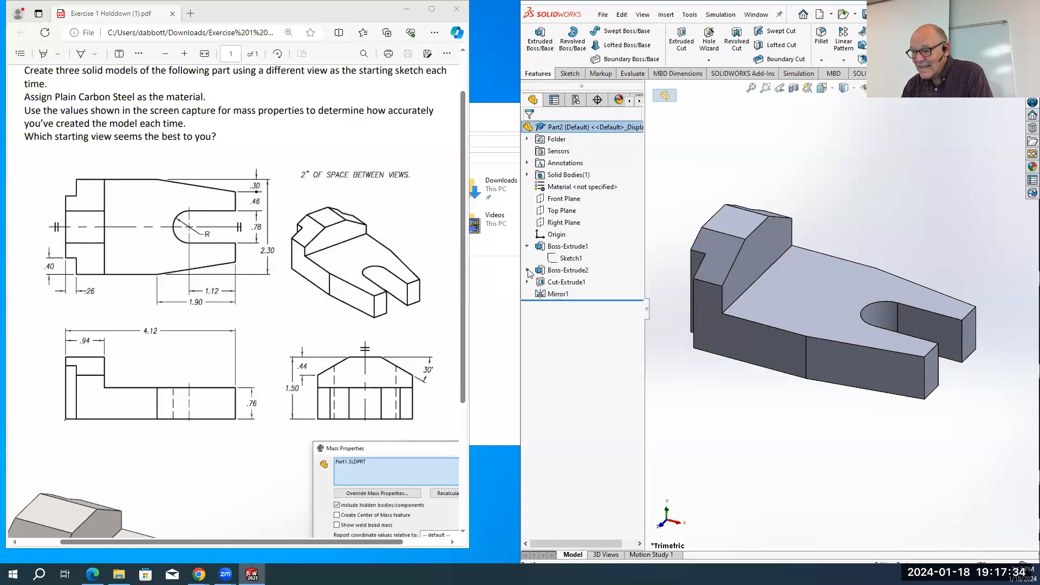
click(527, 271)
click(527, 294)
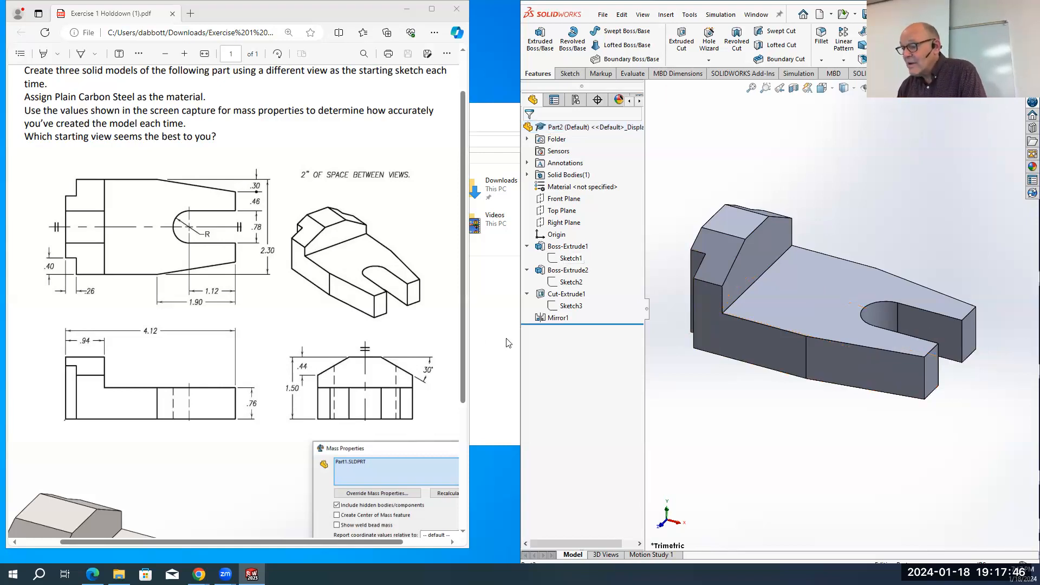
drag(519, 337, 488, 337)
Review the exercise instructions and reference mass properties in the PDF, and assign Plain Carbon Steel as the part's material
scroll(368, 347, down, 3)
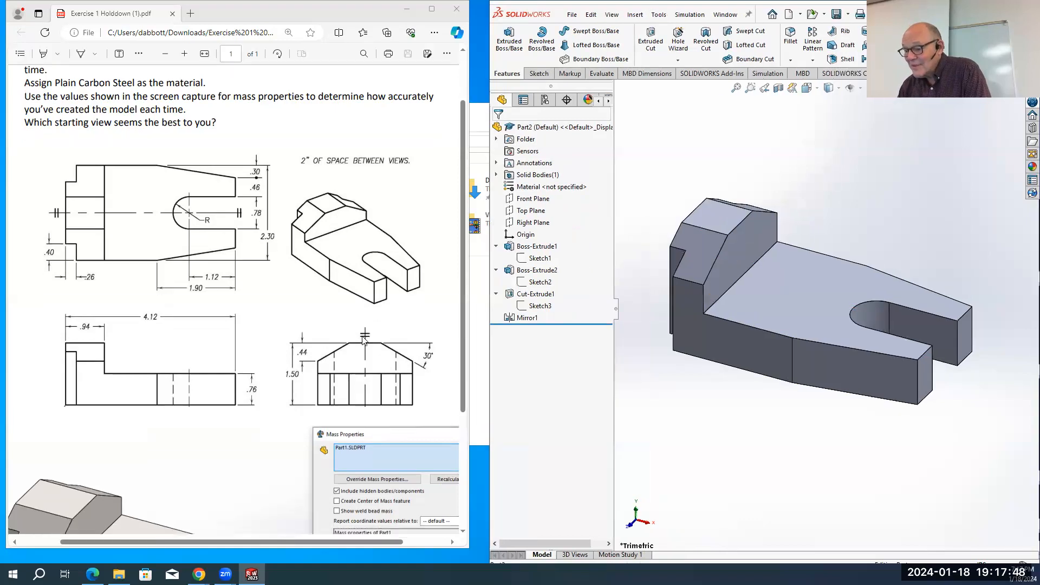
scroll(363, 345, up, 5)
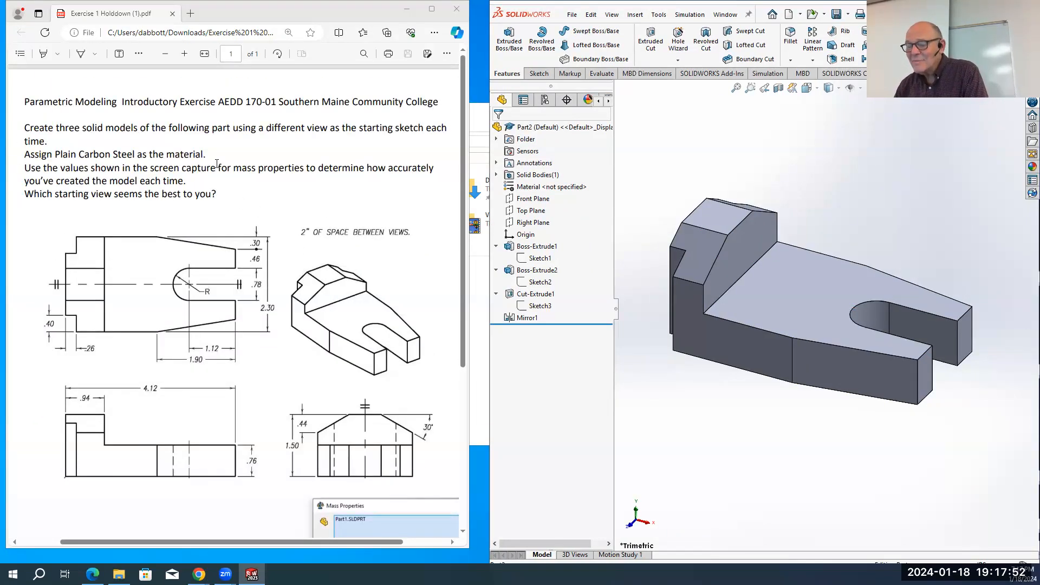
scroll(323, 356, down, 4)
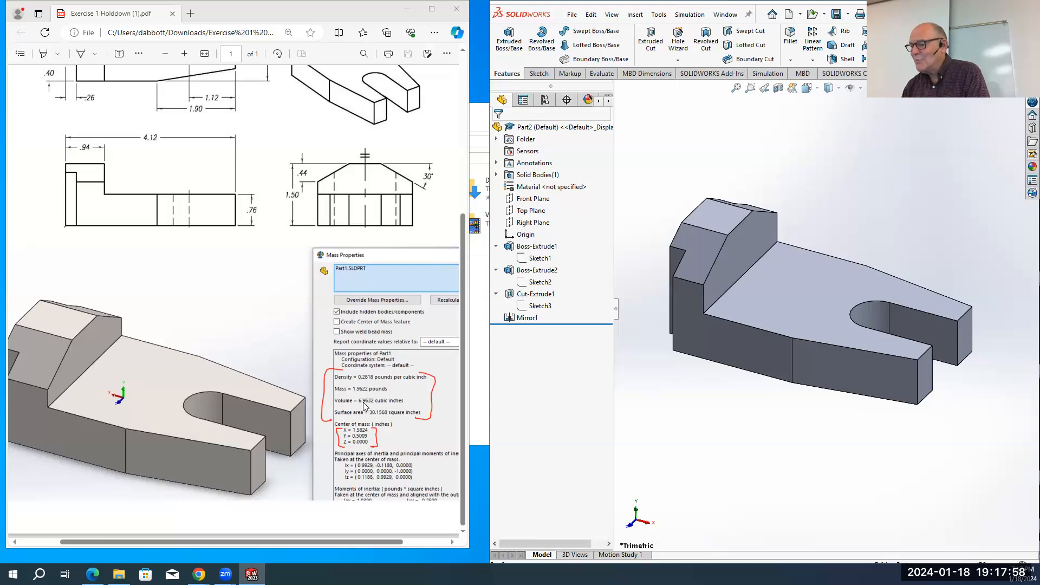
right_click(538, 188)
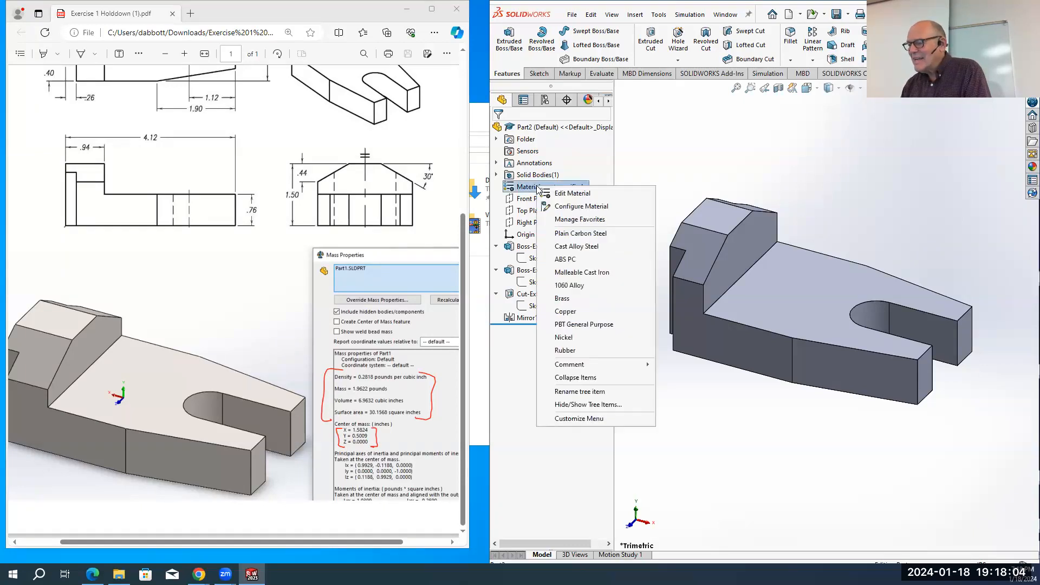
click(574, 234)
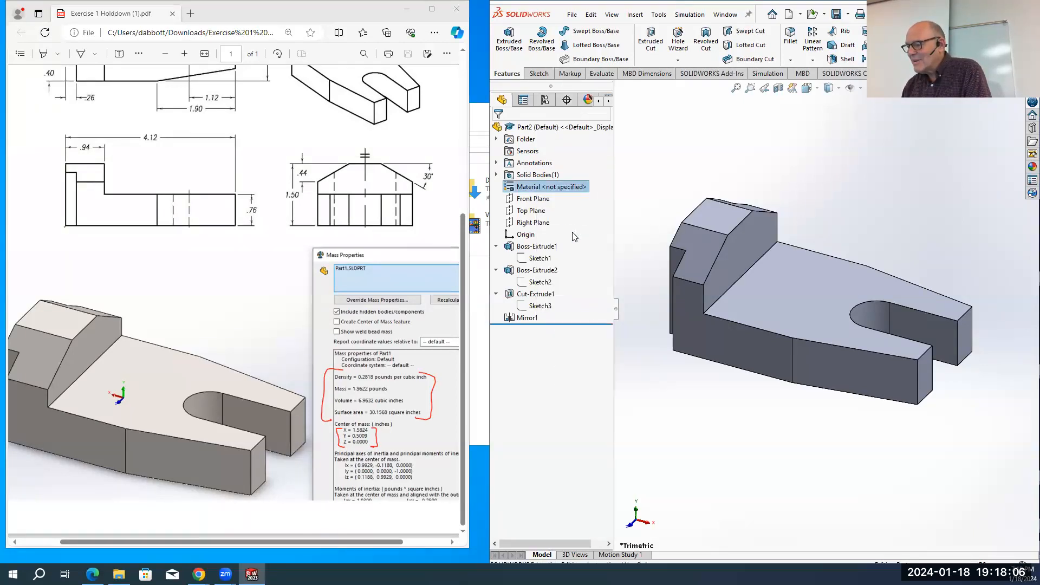
middle_drag(711, 458, 703, 415)
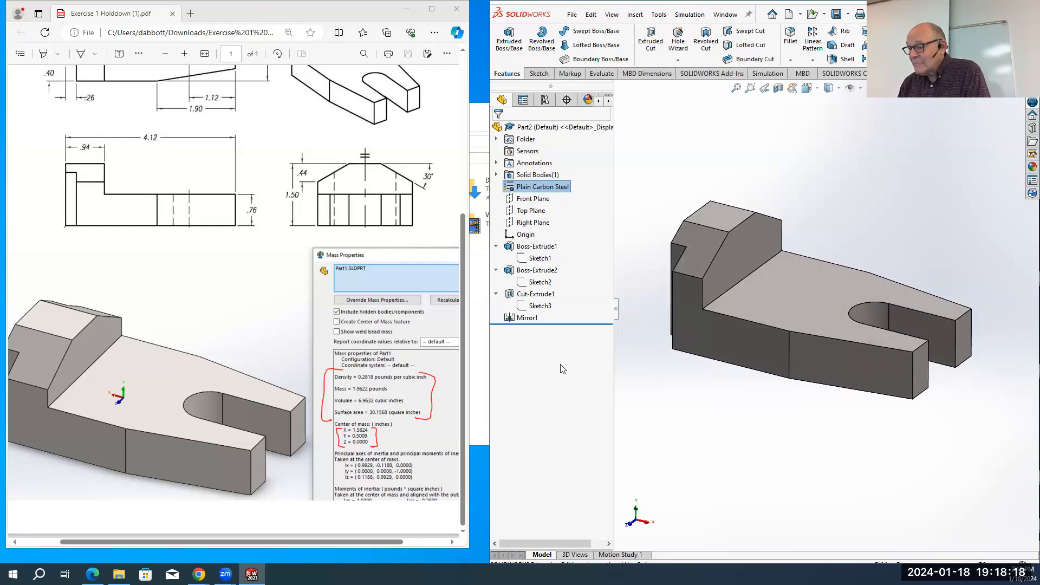
Evaluate the part's mass properties and compare them with the reference values in the PDF
click(602, 76)
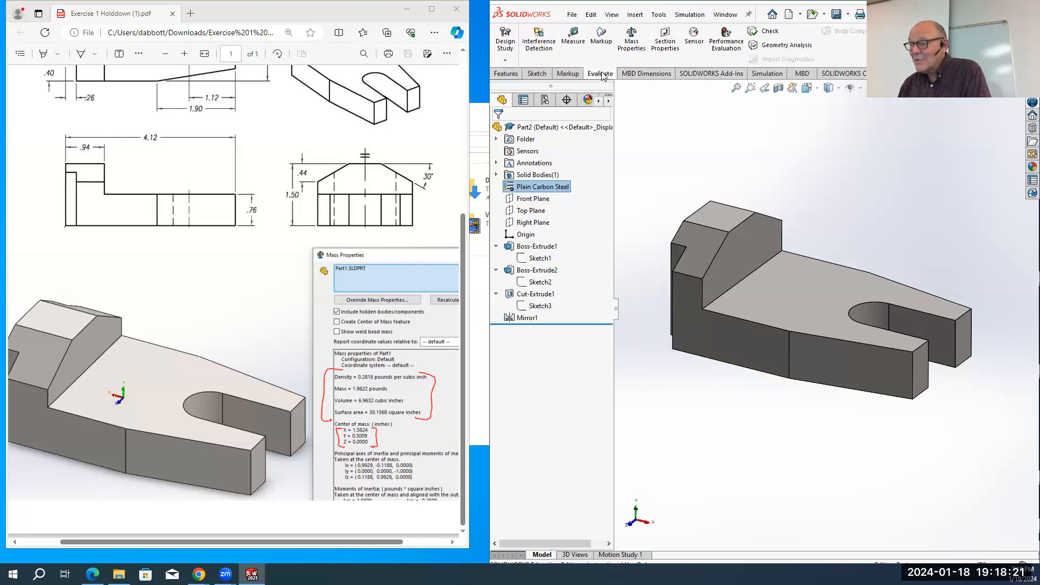
click(631, 37)
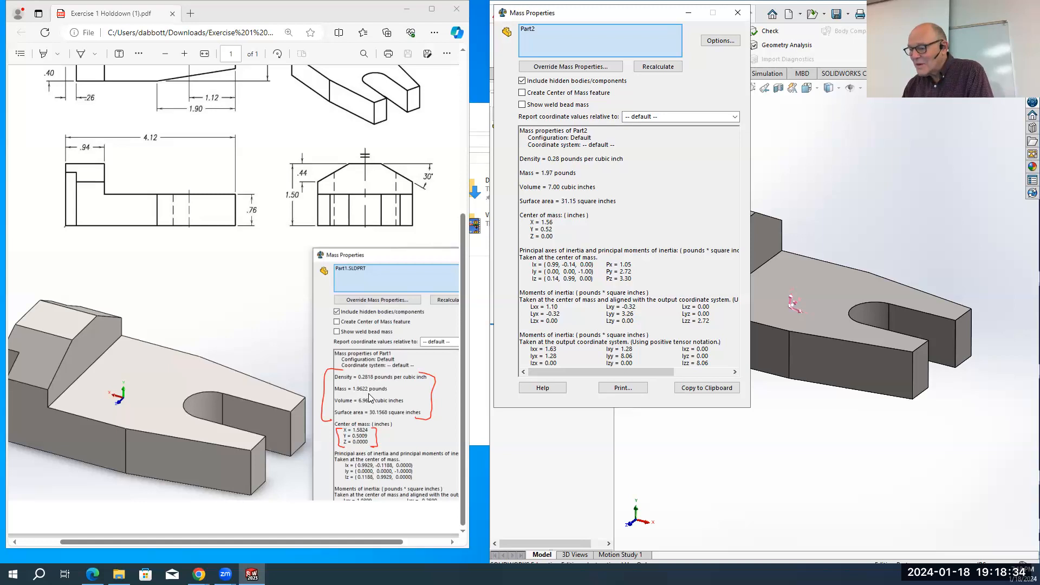
click(735, 14)
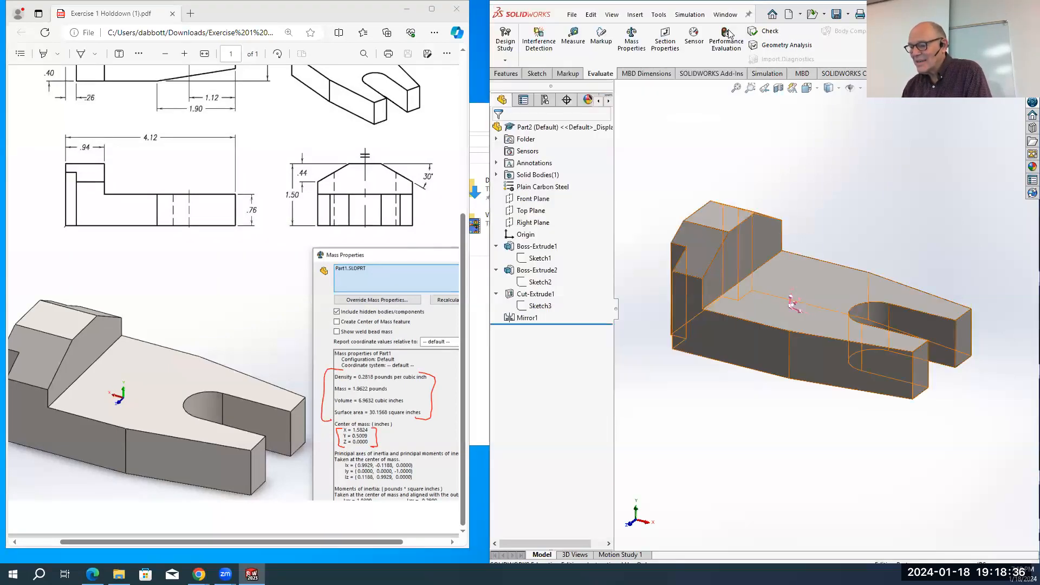
Edit Boss-Extrude2, the raised head block, and set its blind depth to 0.94 in
middle_drag(690, 421, 729, 427)
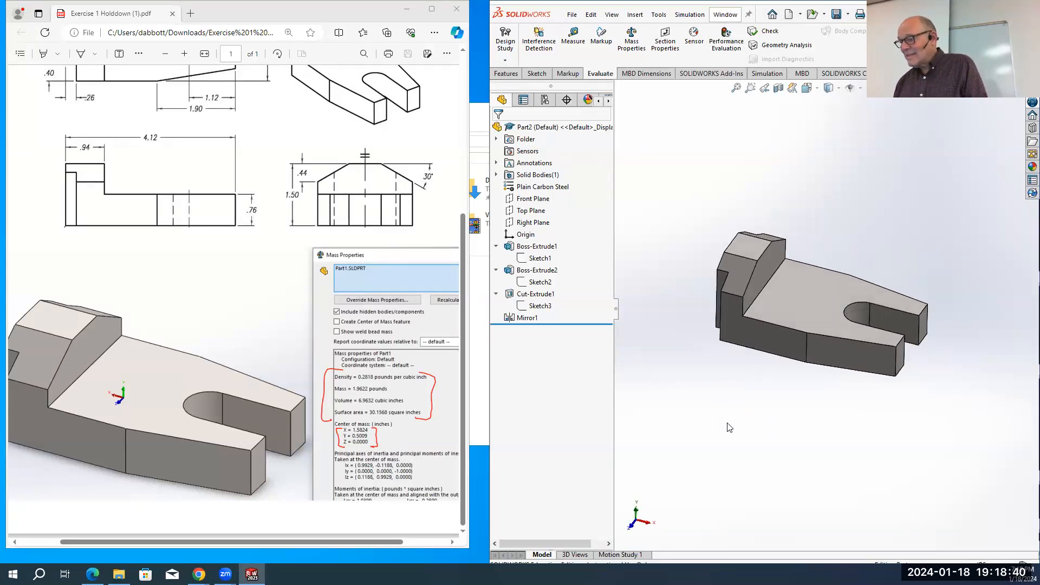
click(733, 280)
key(Escape)
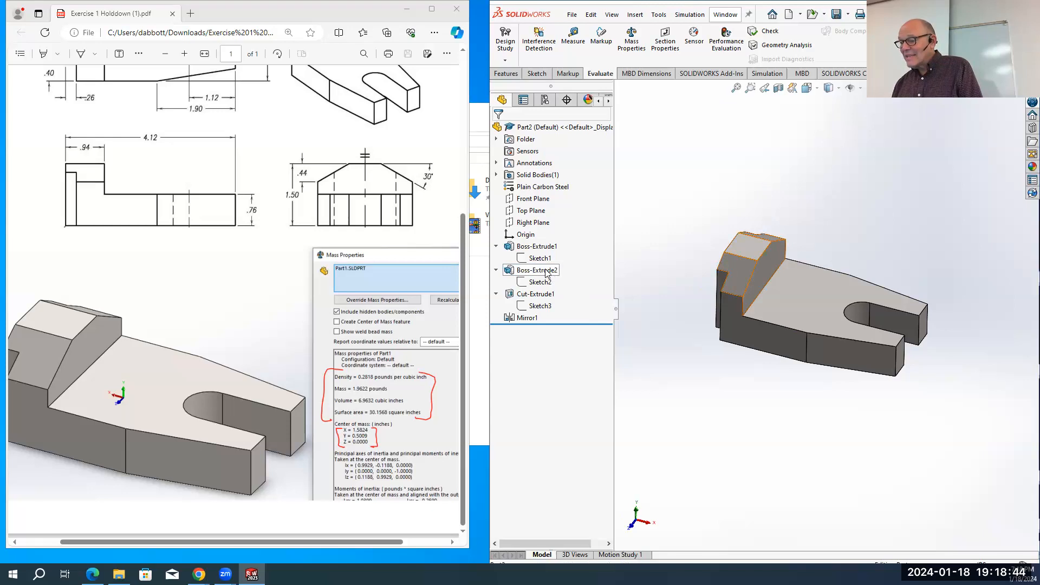
right_click(547, 271)
click(557, 235)
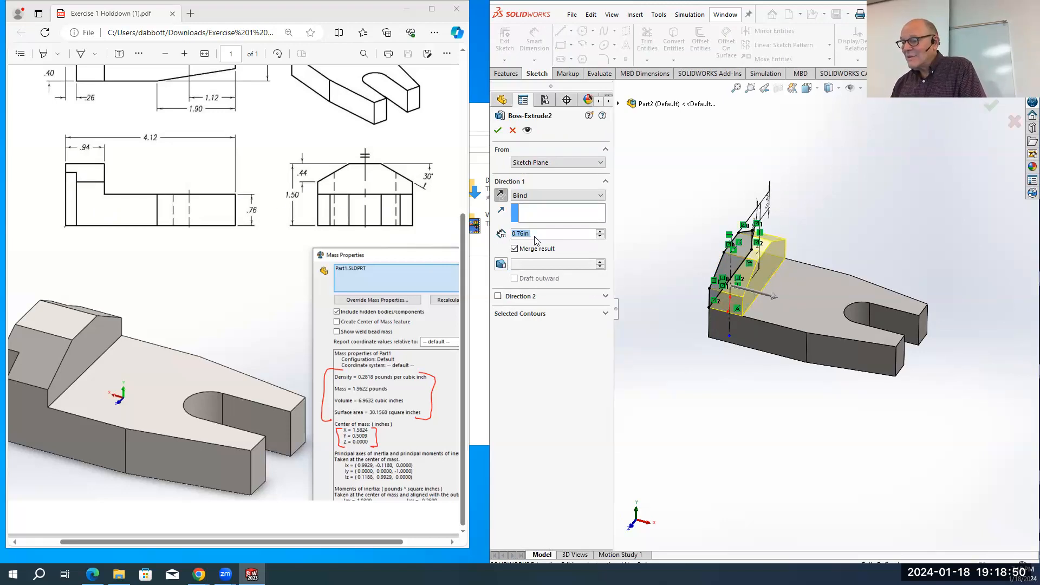
text(.94)
key(Return)
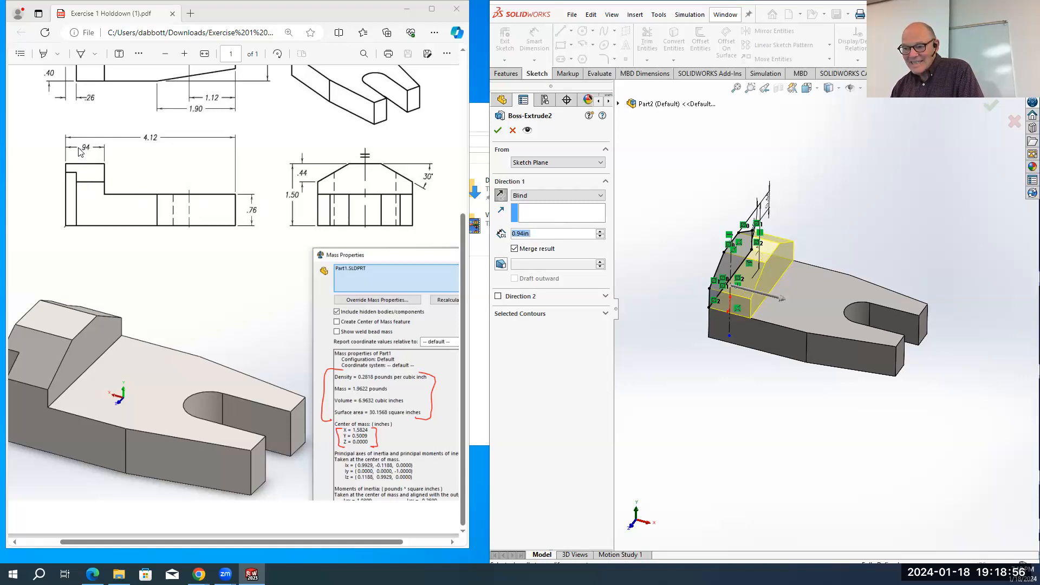
click(498, 130)
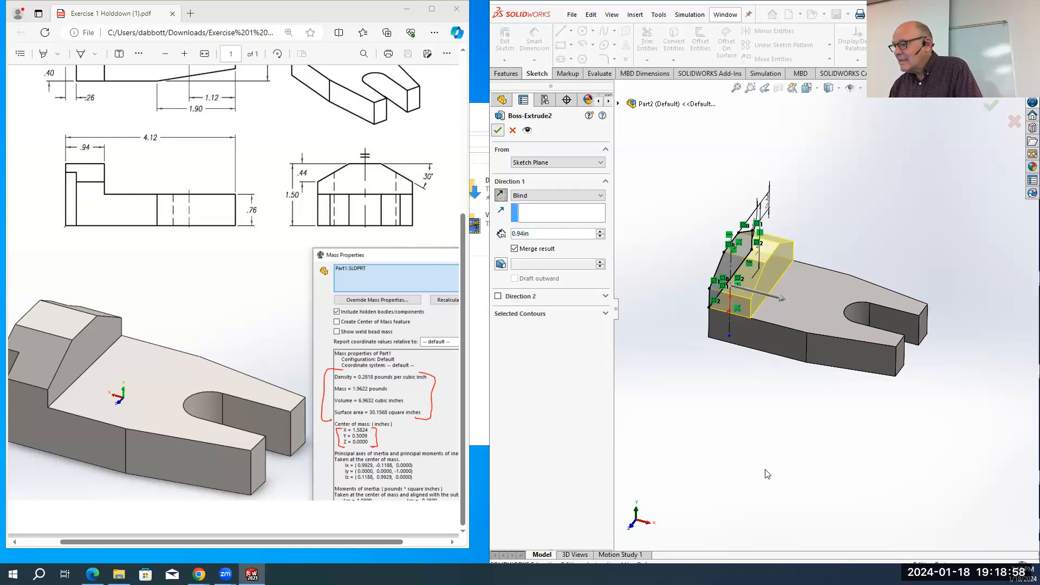
Display the base extrusion's dimensions on the model and compare them with the top view in the PDF drawing
click(799, 293)
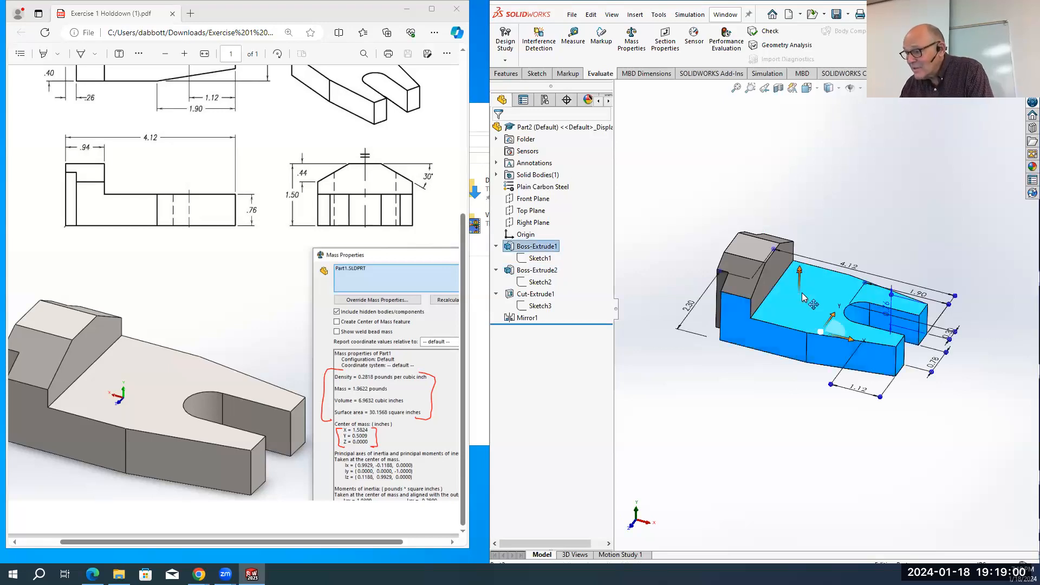
mouse_move(802, 303)
middle_down()
mouse_move(848, 371)
mouse_move(821, 365)
middle_up()
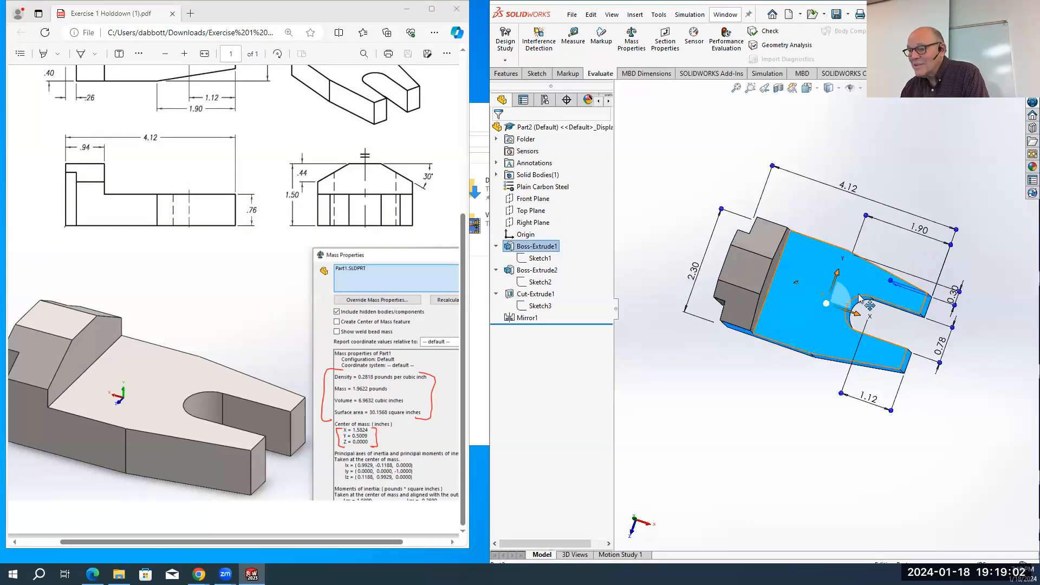
middle_drag(776, 385, 767, 366)
middle_drag(923, 397, 929, 428)
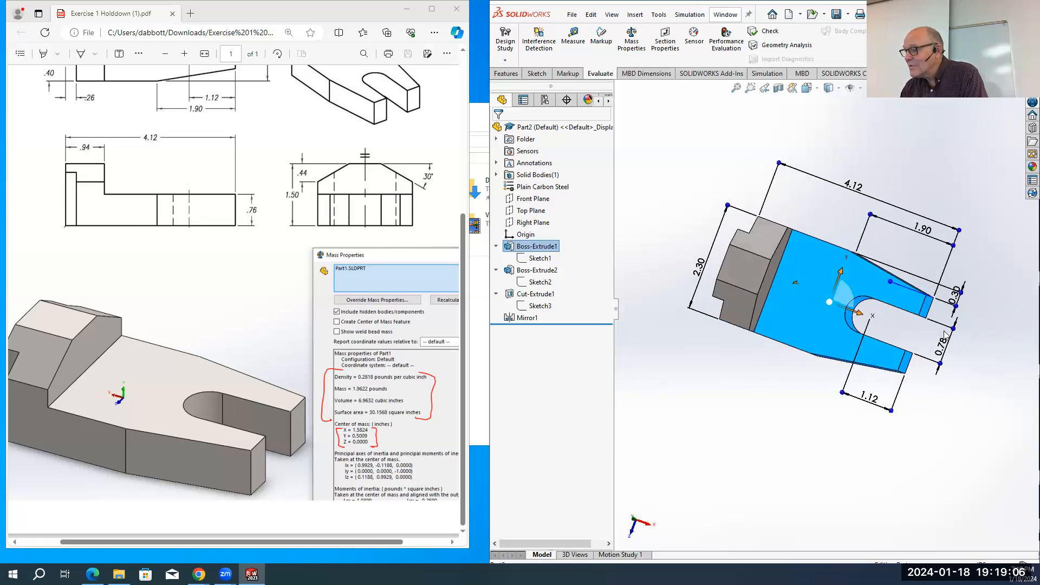
scroll(272, 176, up, 4)
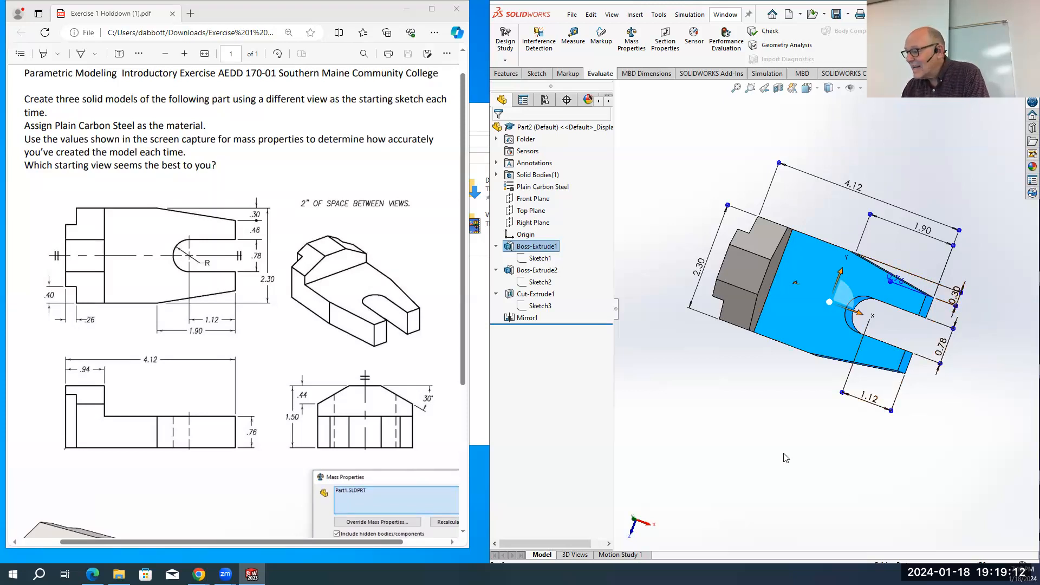
middle_drag(789, 401, 768, 418)
click(797, 419)
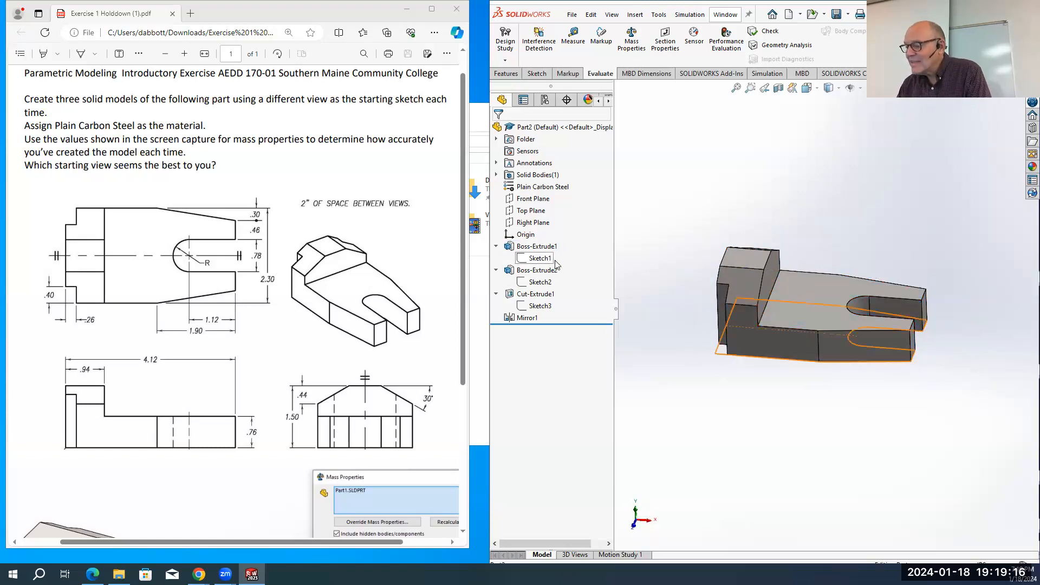
Open Boss-Extrude1's definition to check the base thickness against the drawing, and close it with its settings kept
right_click(544, 251)
click(552, 215)
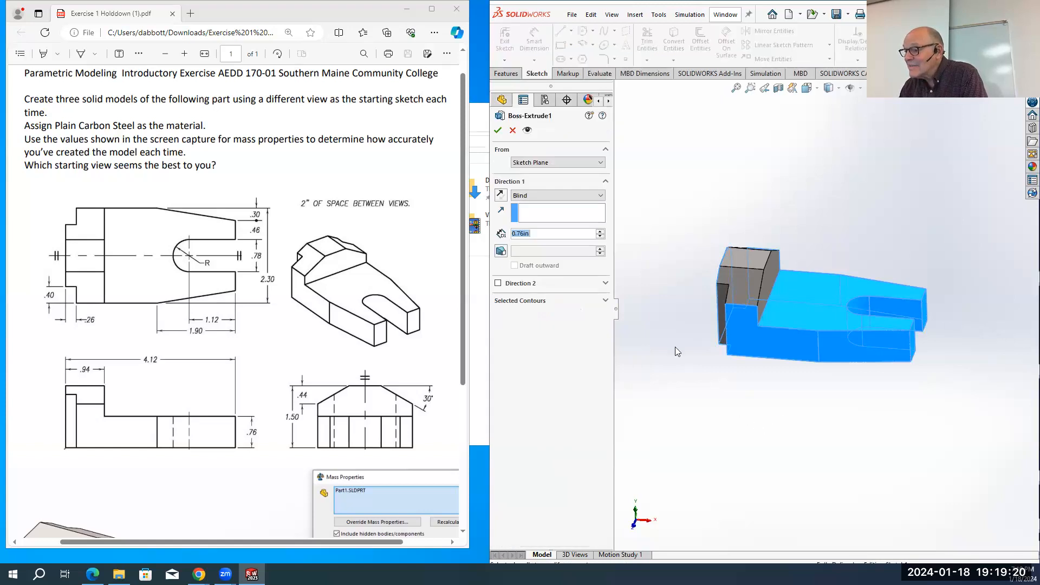
click(497, 130)
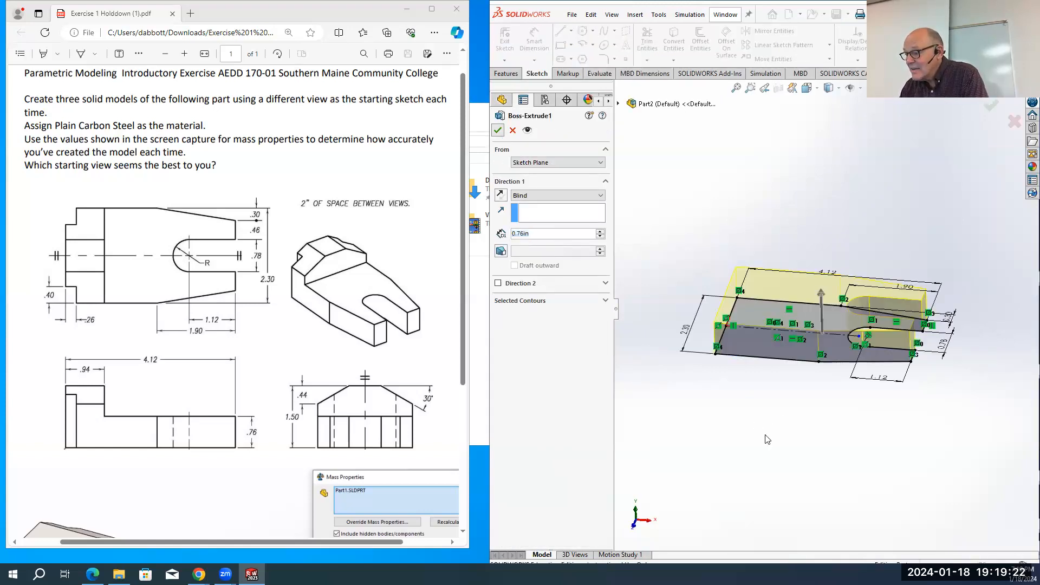
mouse_move(764, 457)
middle_down()
mouse_move(743, 434)
mouse_move(723, 466)
mouse_move(758, 447)
middle_up()
key(f)
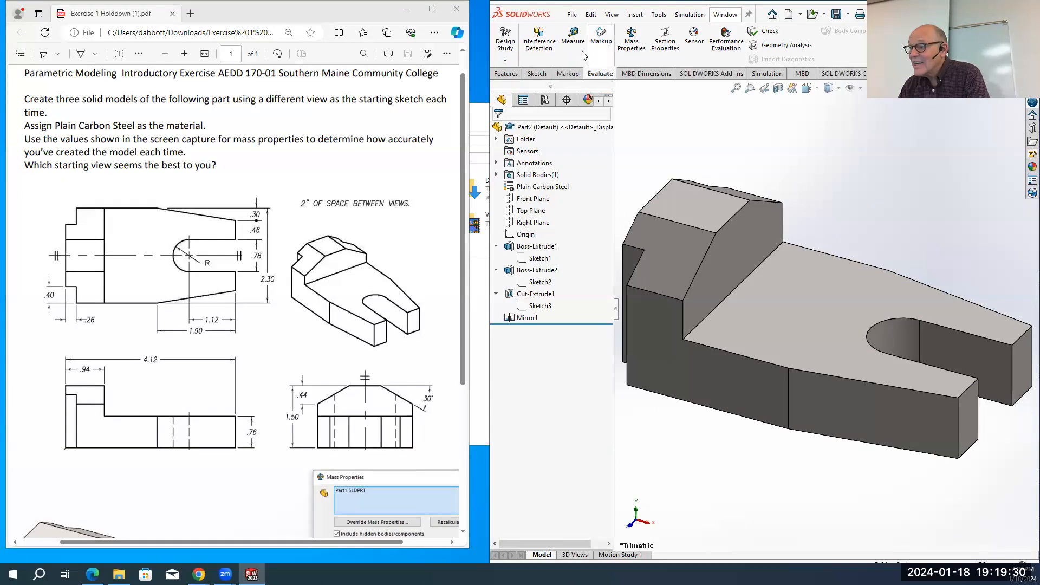
Evaluate the mass properties again with the corrected head block depth, and close the report
right_click(633, 40)
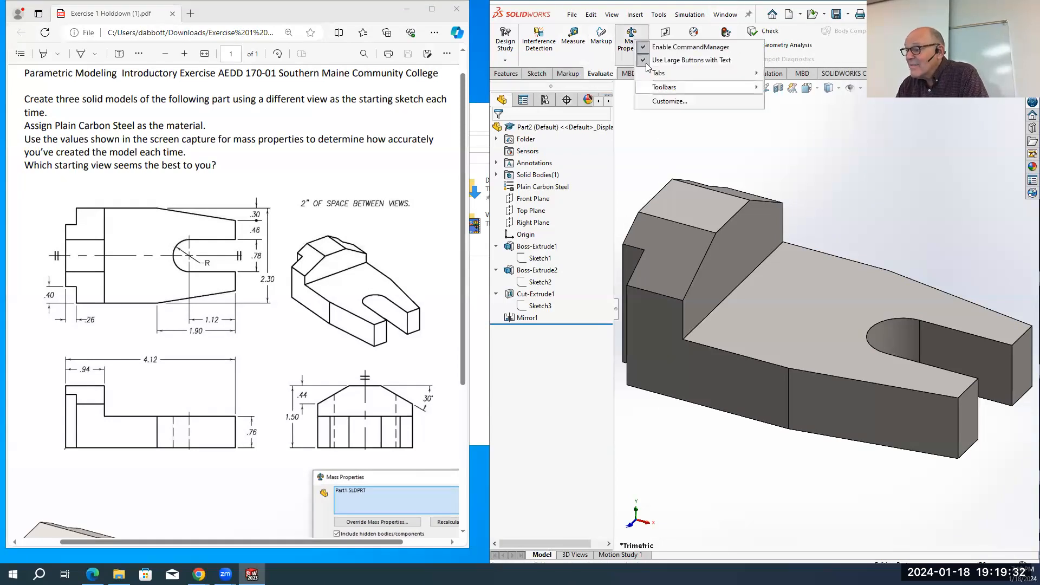
click(632, 36)
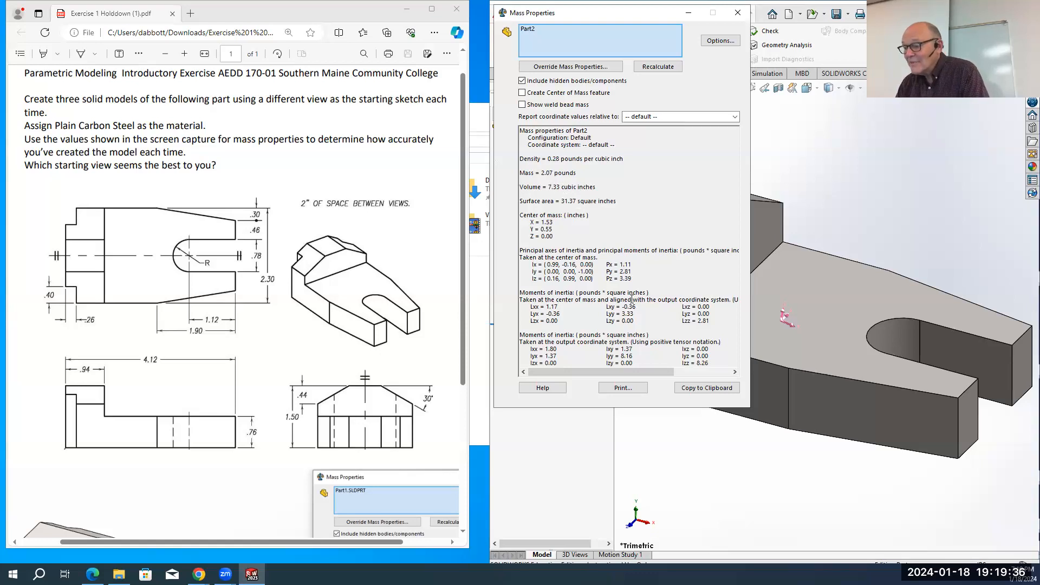
key(Escape)
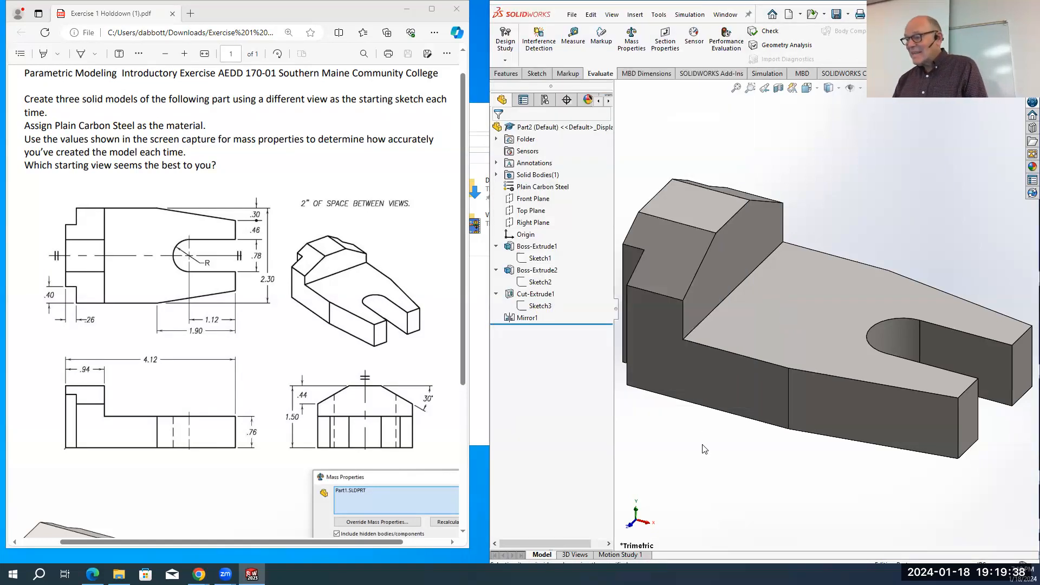
Examine the part from several angles for differences from the drawing, and orient it to the Front view
scroll(704, 453, up, 4)
middle_drag(703, 455, 845, 471)
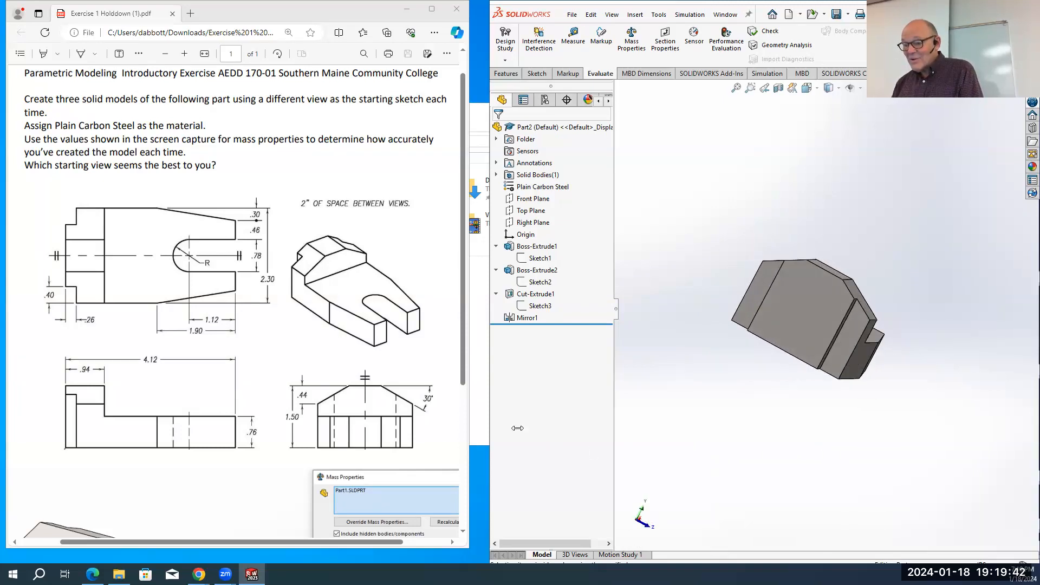
middle_drag(797, 423, 720, 408)
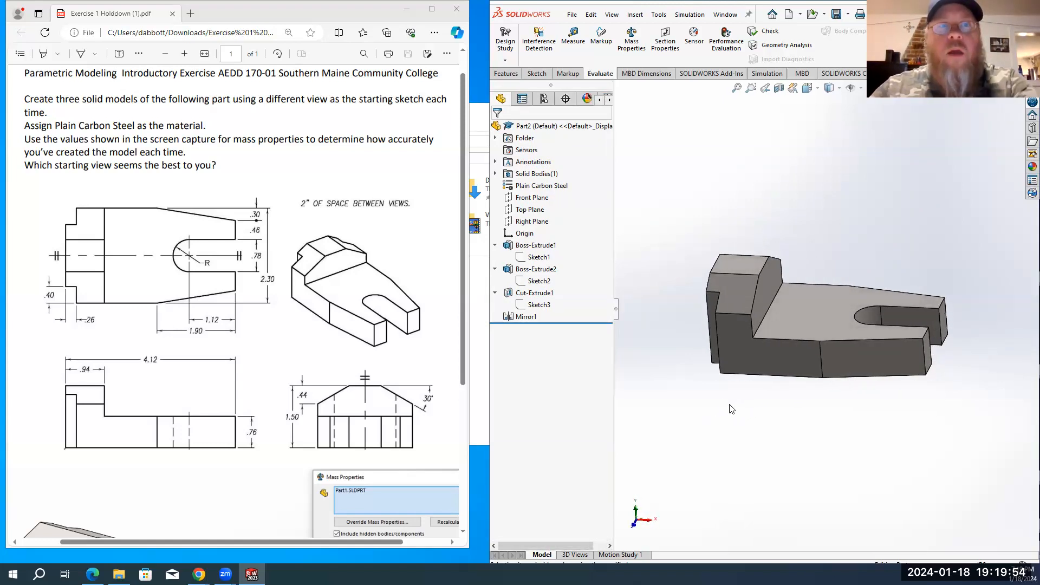
middle_drag(726, 407, 756, 395)
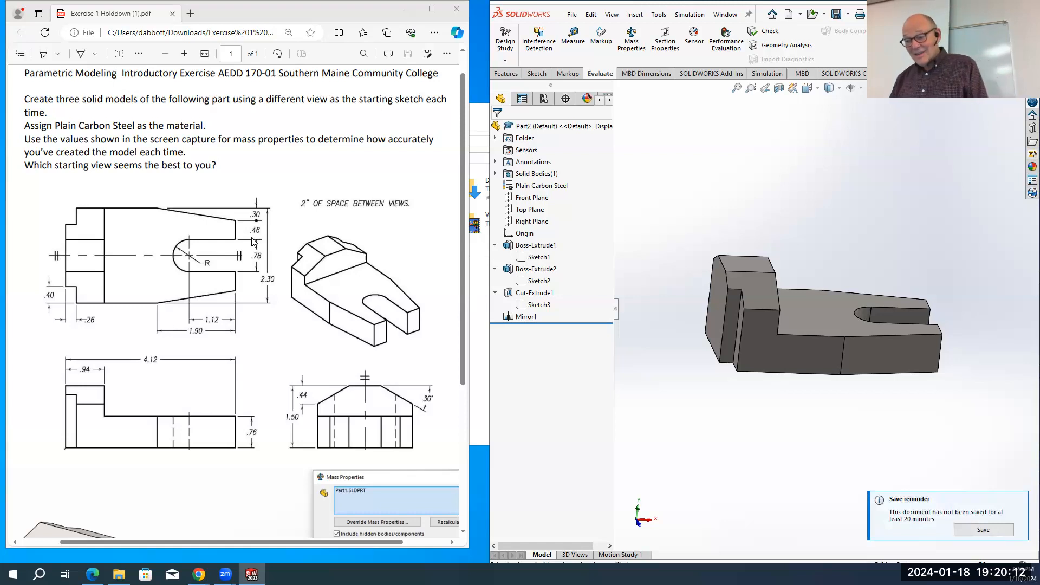
scroll(773, 370, up, 2)
middle_drag(773, 370, 785, 397)
key(space)
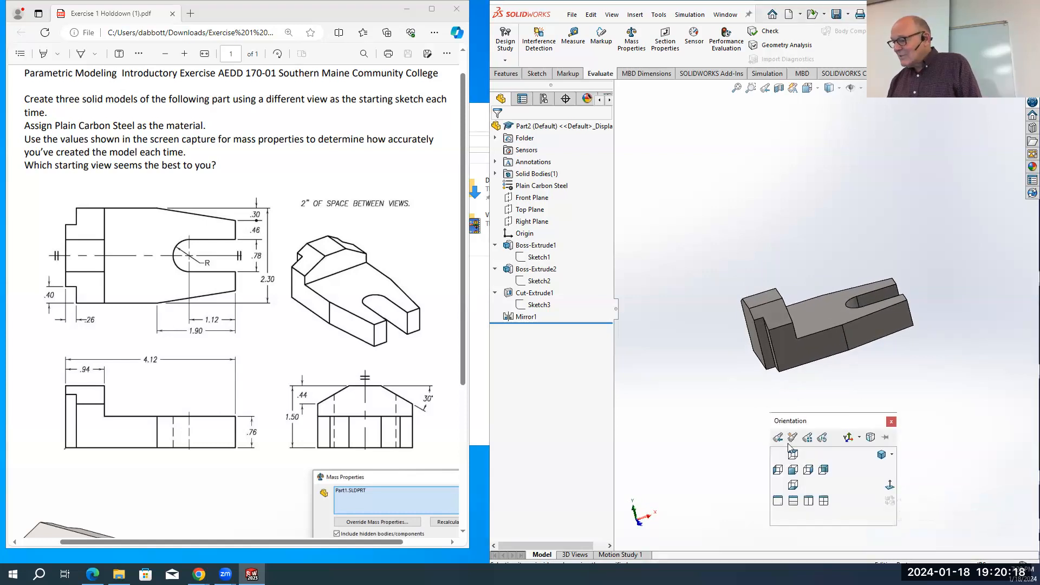
click(793, 470)
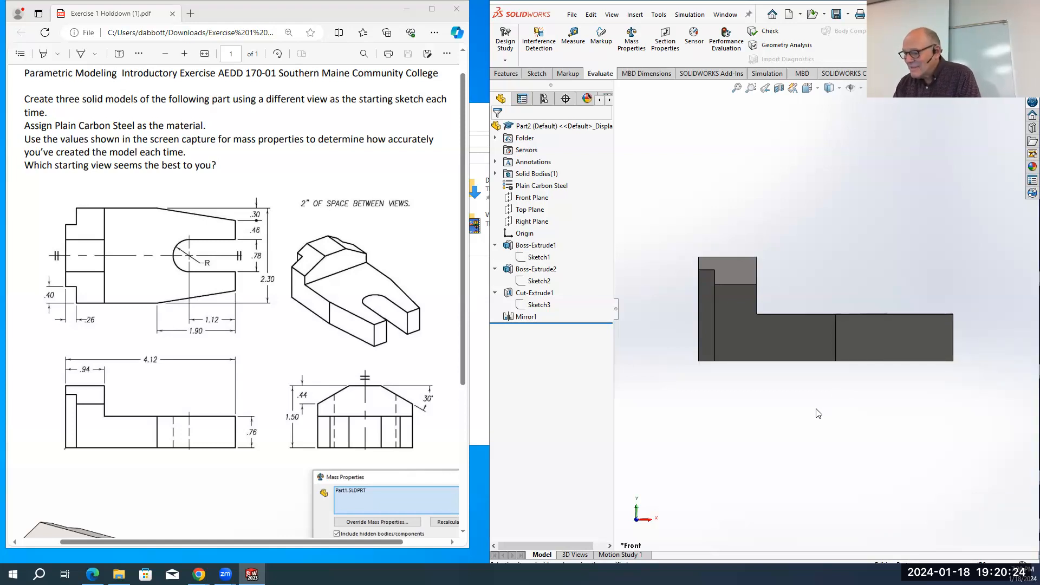
Inspect the part in the Right, Isometric and Top views and from the rear corner, comparing its shape with the PDF drawing
key(shift+Left)
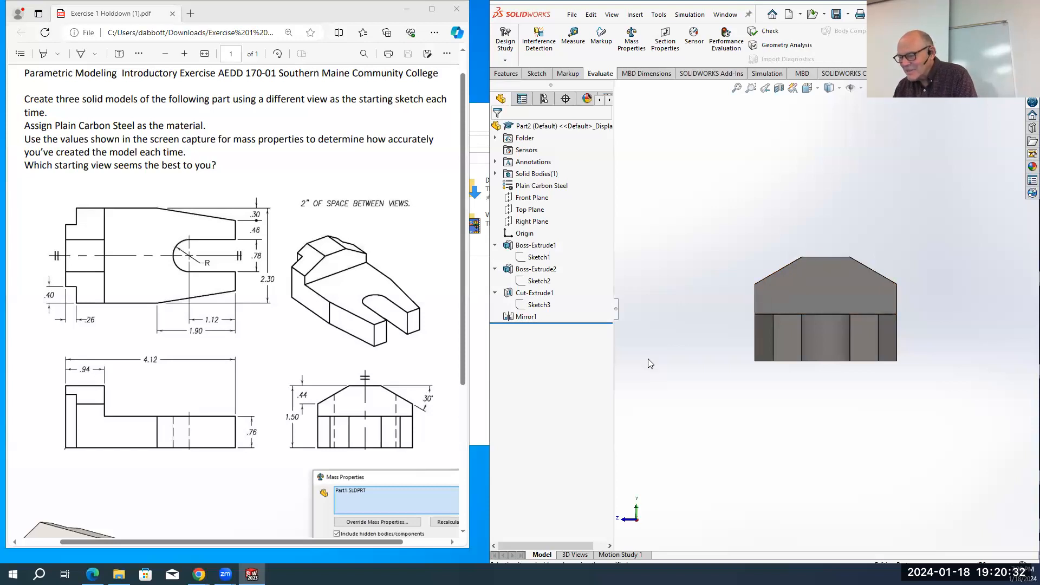
key(ctrl+7)
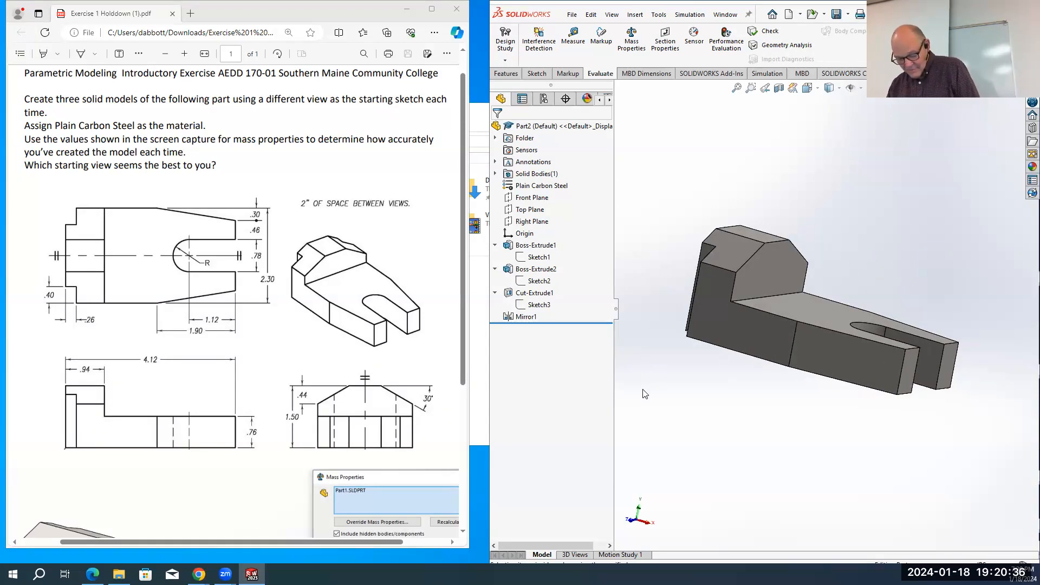
key(space)
click(660, 434)
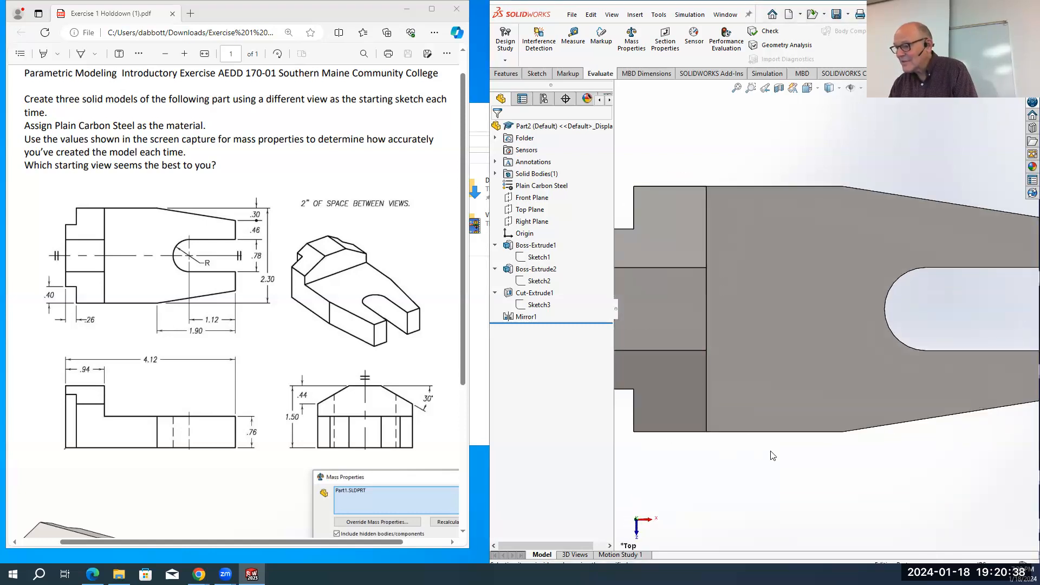
key(f)
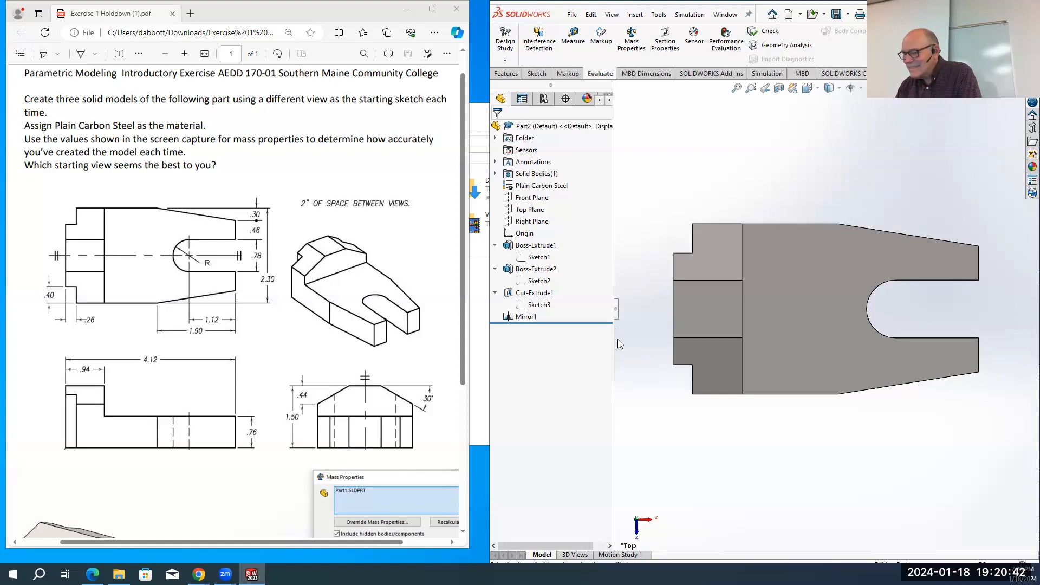
middle_drag(705, 374, 672, 331)
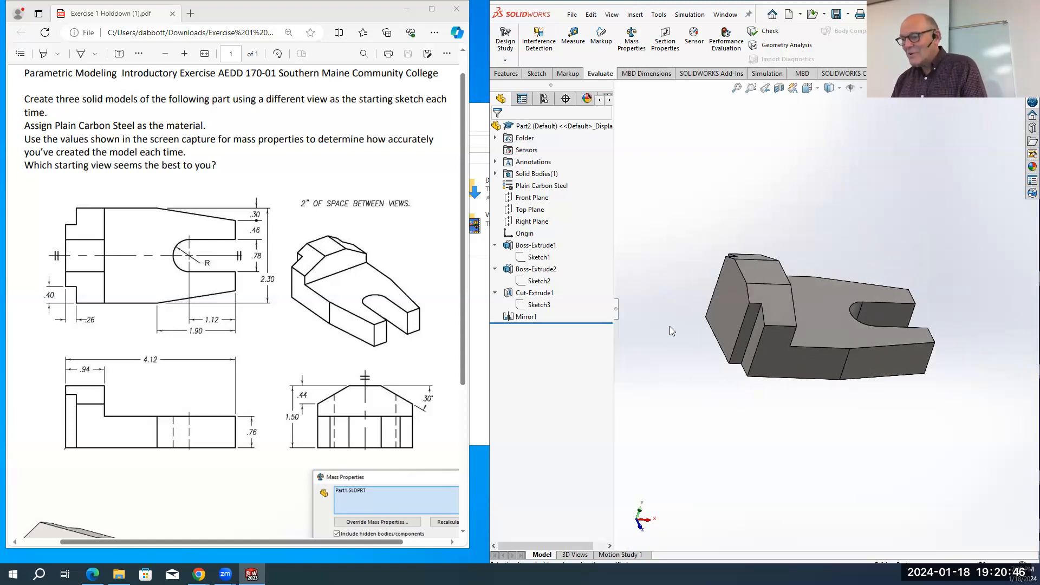
Open the base extrusion's sketch and check its dimensions around the slot and tapered prongs against the PDF's top view
right_click(539, 258)
click(548, 230)
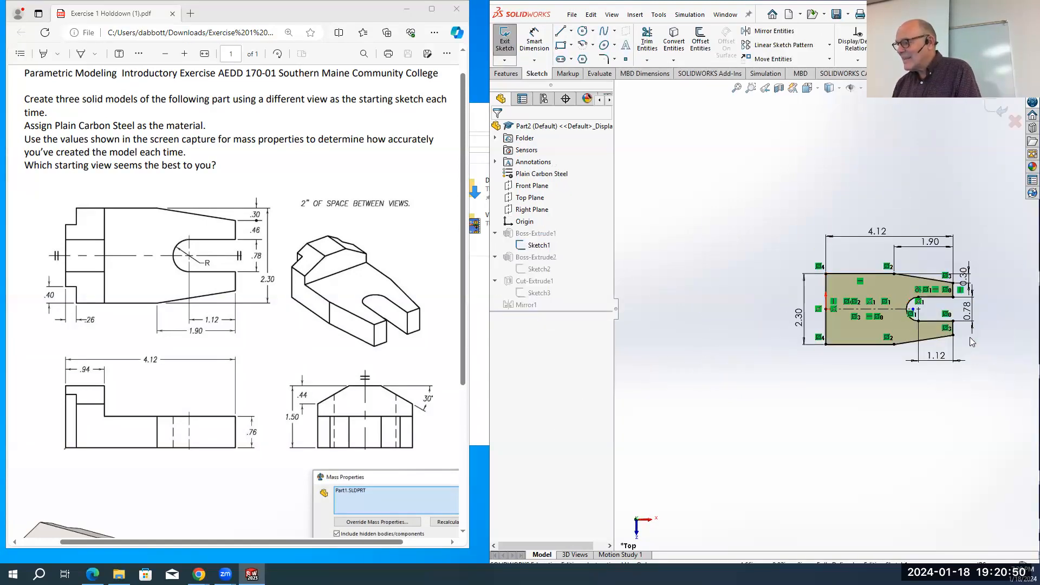
scroll(970, 337, down, 2)
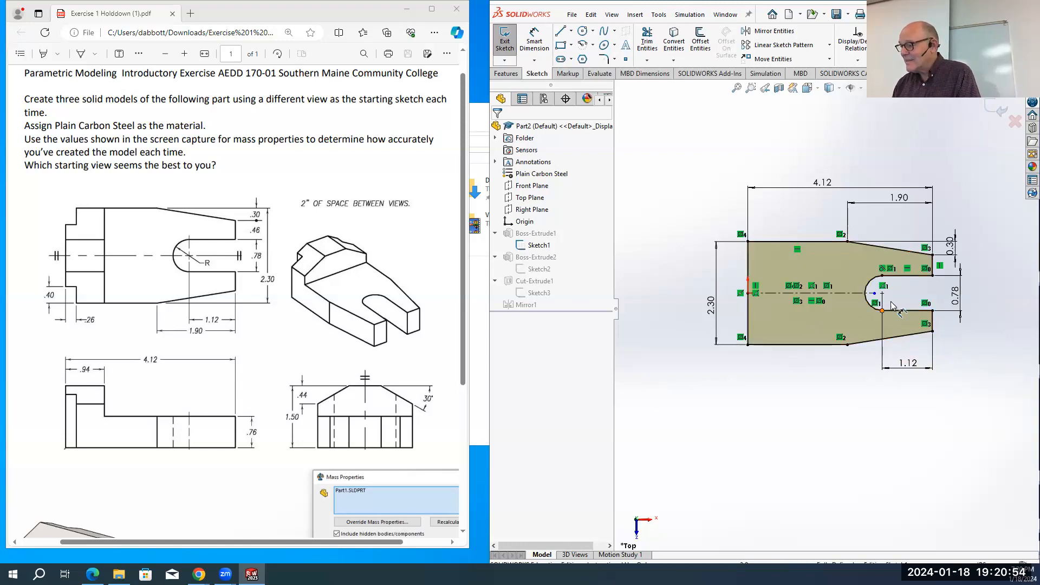
scroll(926, 270, up, 3)
scroll(928, 267, down, 2)
scroll(915, 292, down, 3)
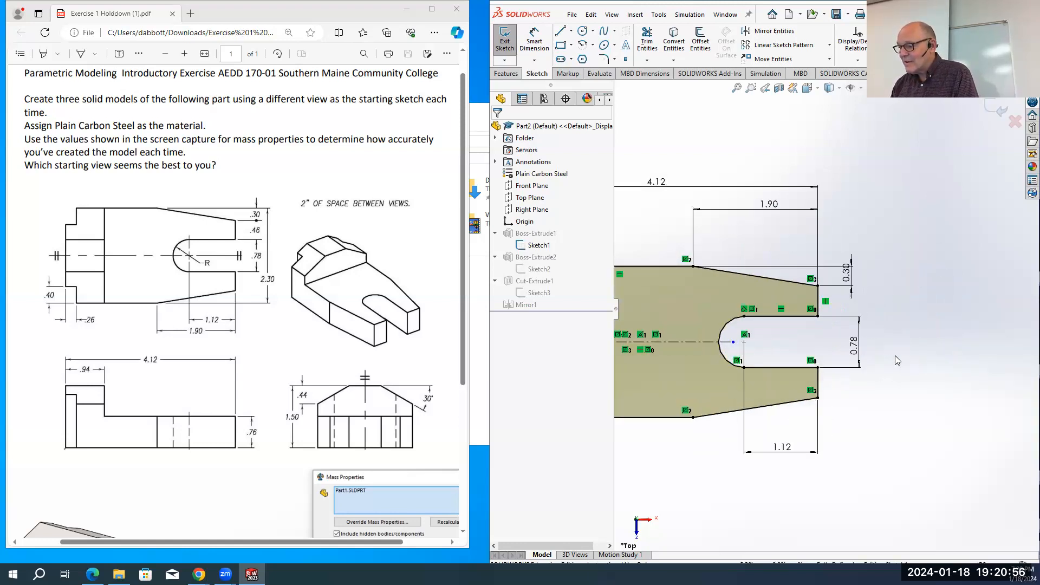
Check the upper prong's end edge length with Smart Dimension, cancel the dimension, and leave the sketch discarding changes
right_drag(909, 326, 913, 282)
click(819, 300)
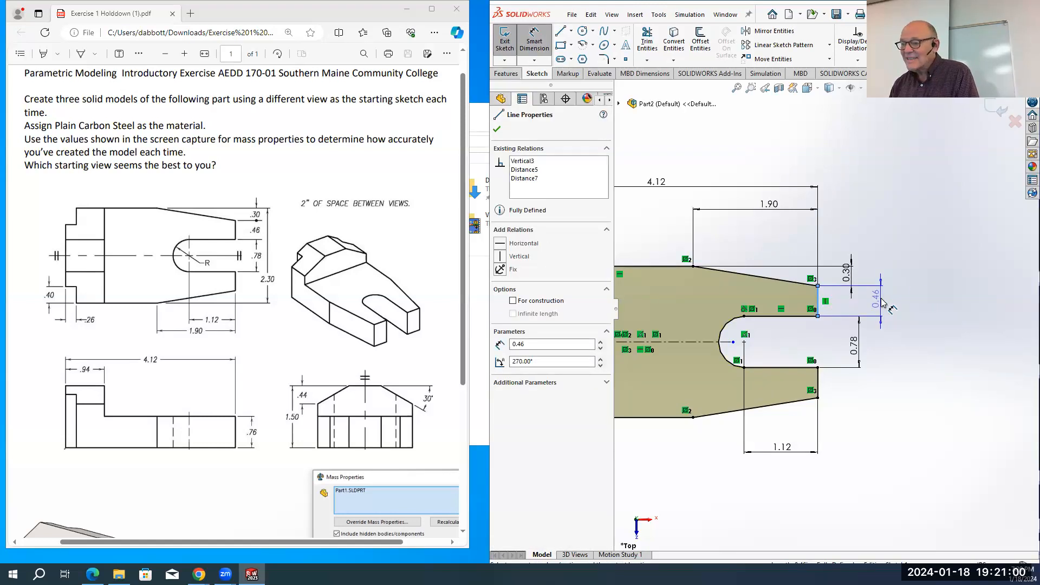
click(882, 300)
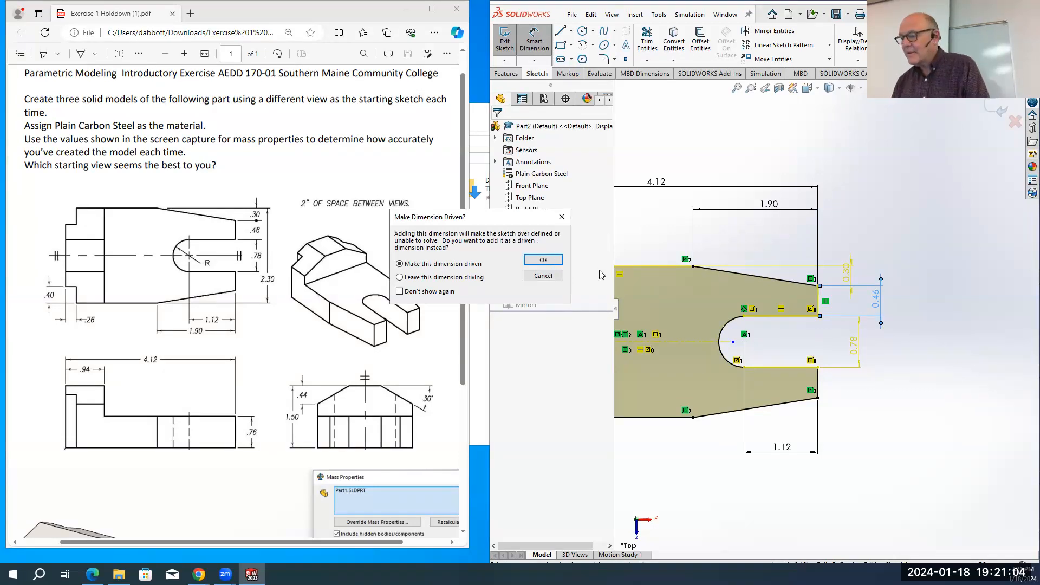
key(Escape)
scroll(827, 357, up, 1)
middle_drag(828, 357, 836, 292)
right_drag(765, 377, 766, 336)
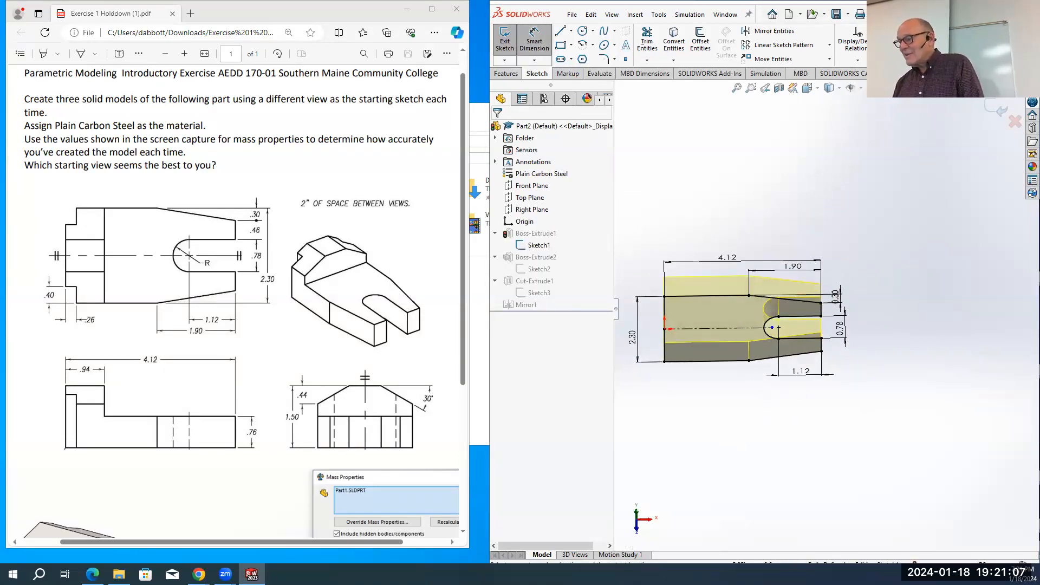
click(1015, 122)
Close the current part and create a new part document
click(522, 292)
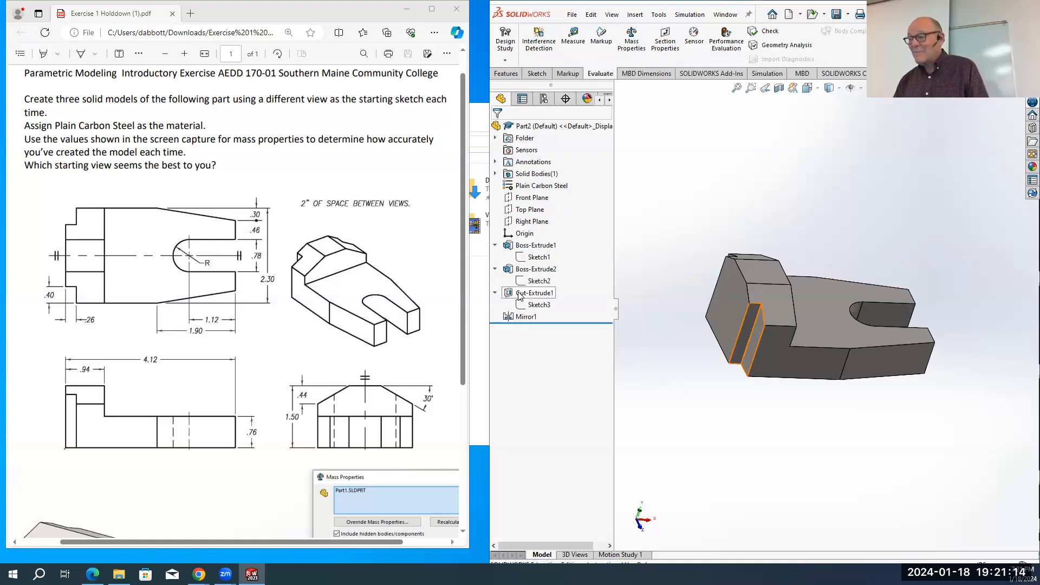
key(z)
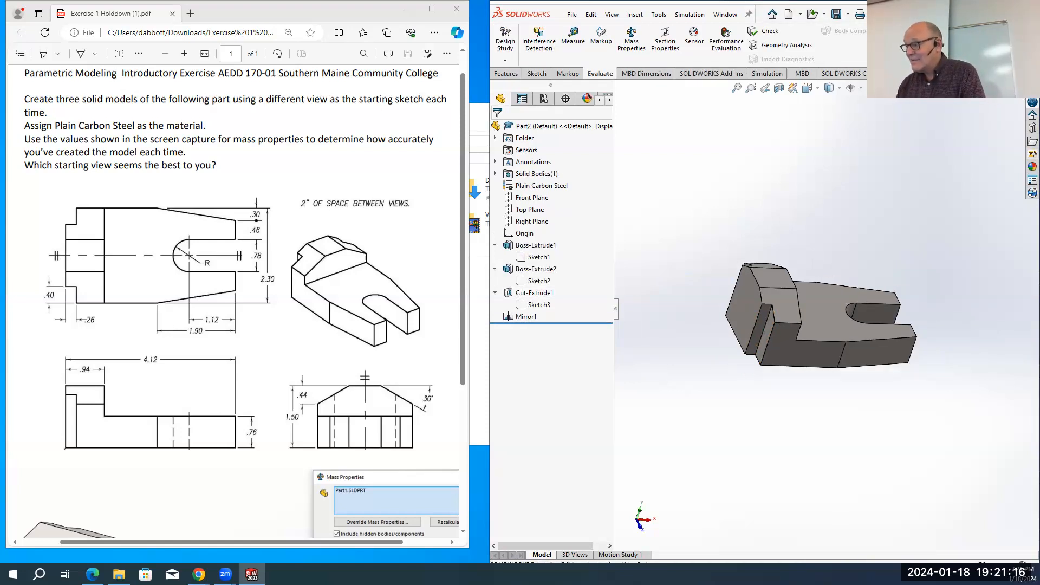
key(ctrl+w)
click(479, 306)
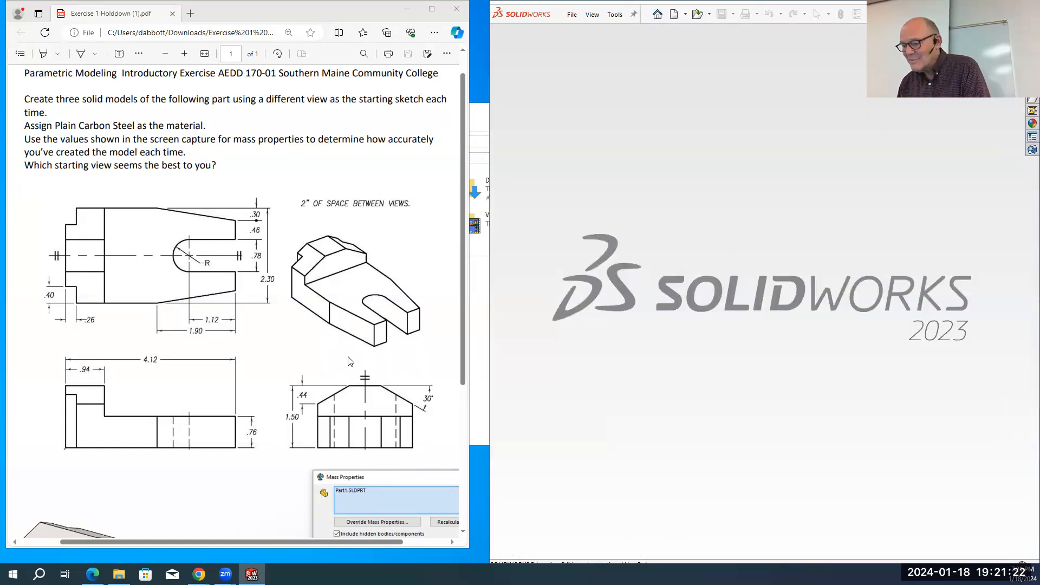
click(571, 14)
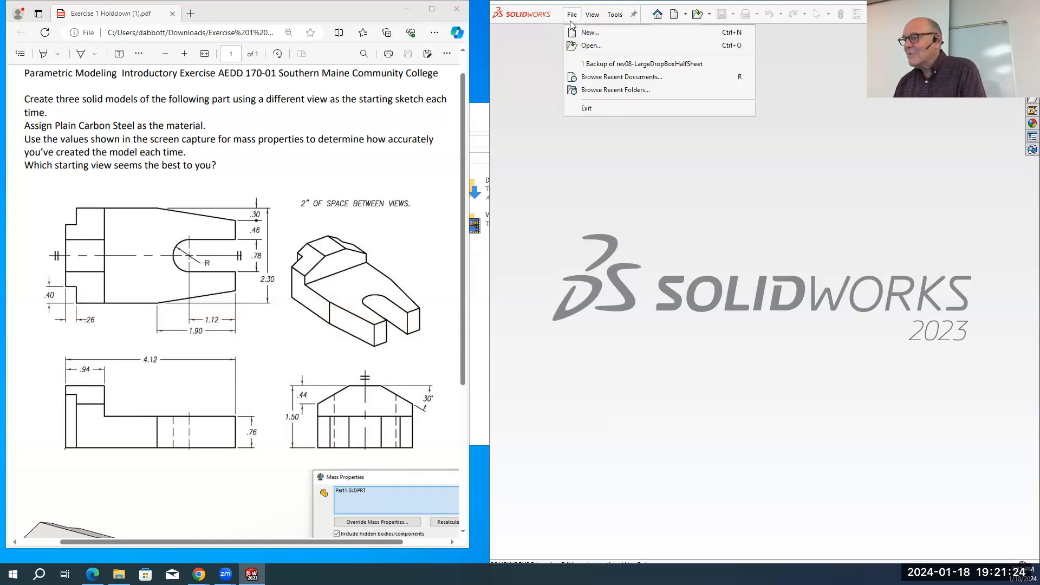
click(589, 33)
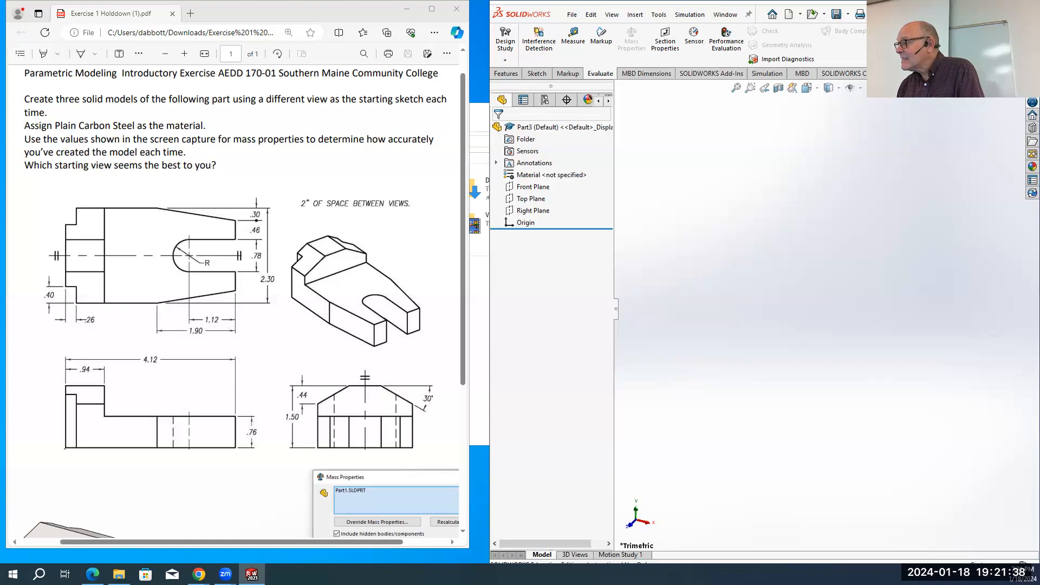
Arrange the modelling window beside the PDF drawing and set the new part's units to IPS (inch, pound, second)
click(1011, 14)
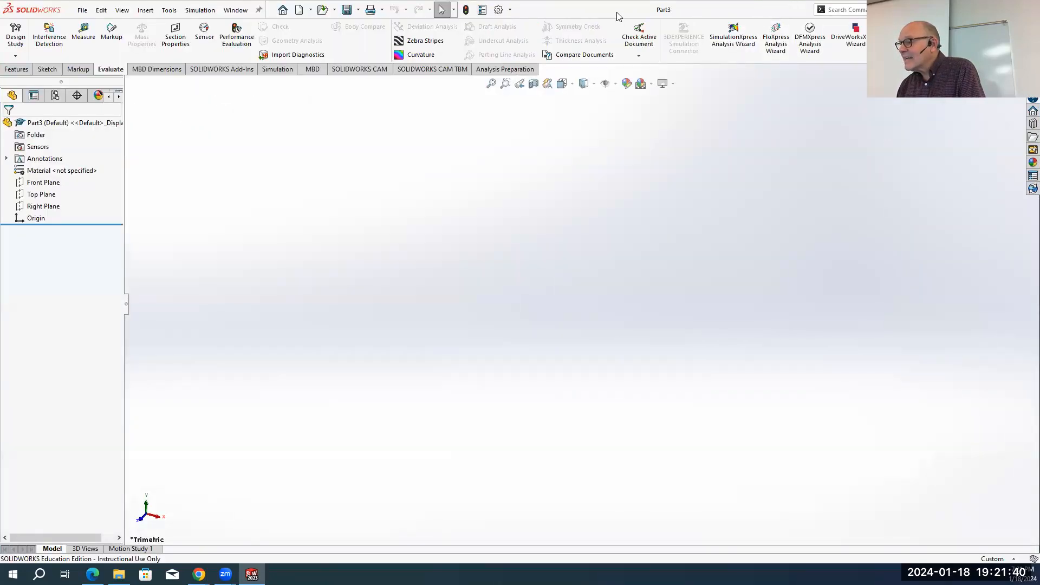
click(1011, 10)
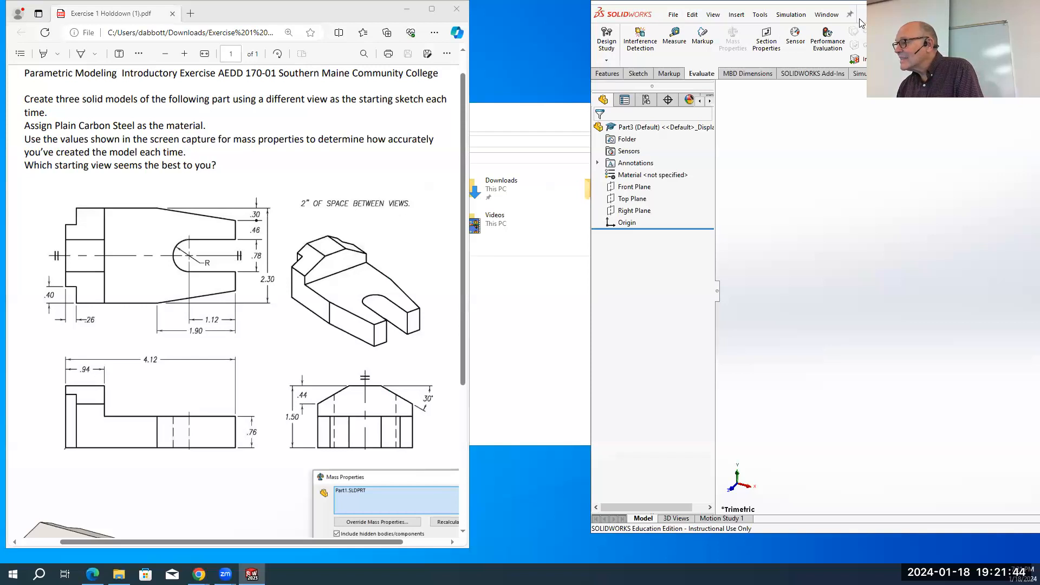
key(super+Right)
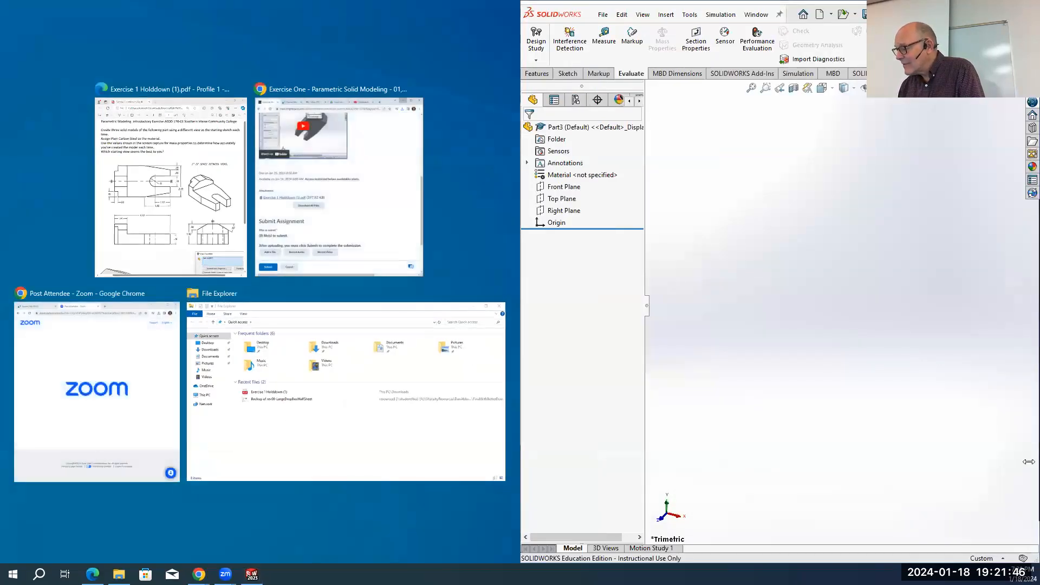
key(Return)
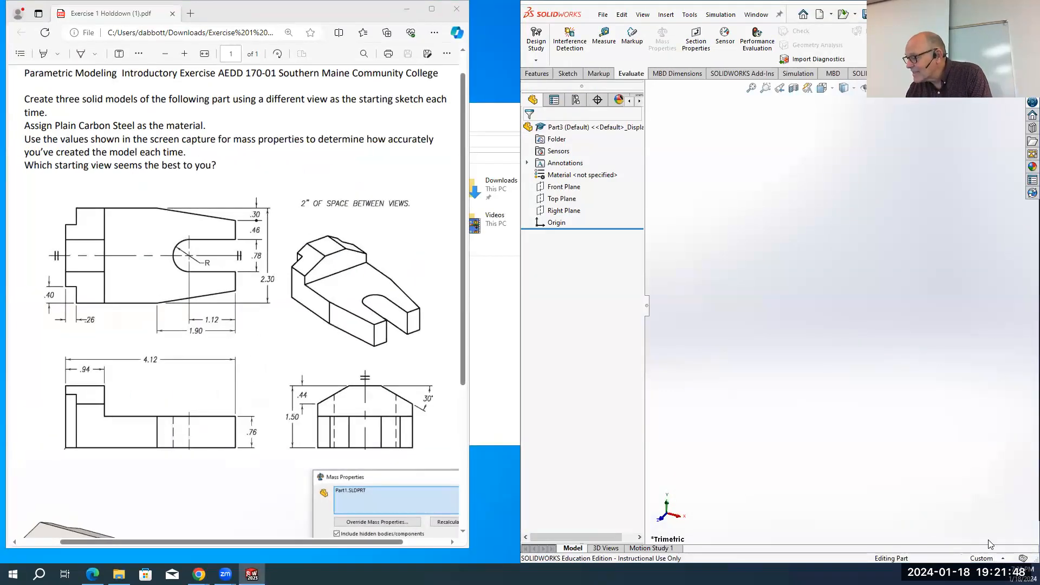
click(1003, 560)
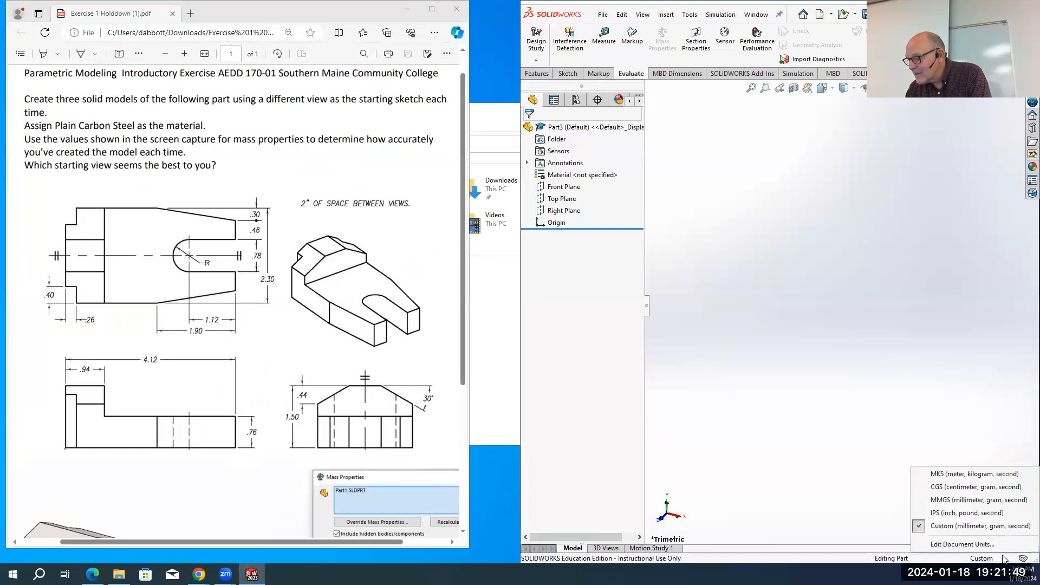
click(930, 518)
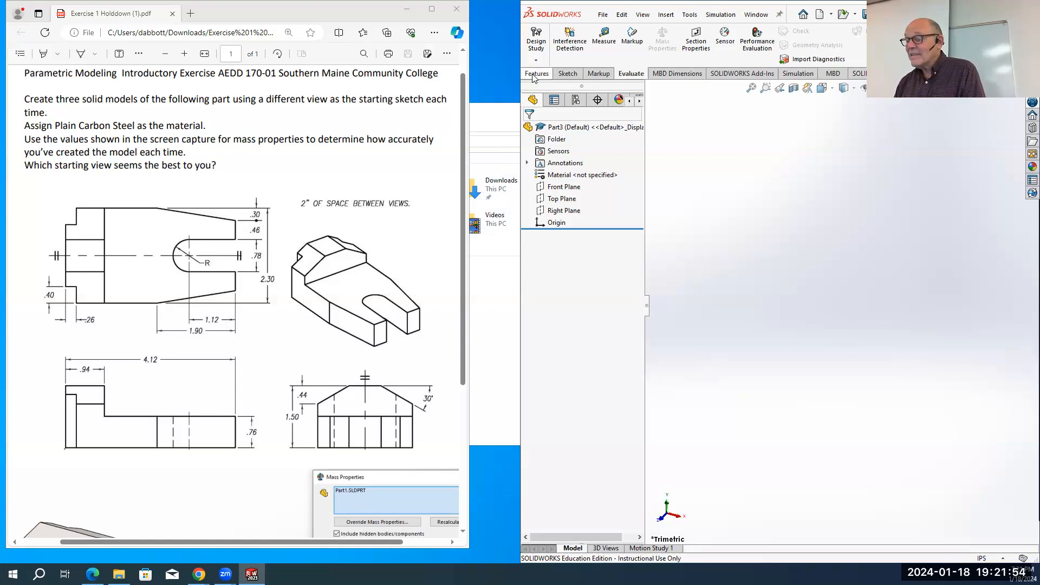
Sketch a closed L-shaped profile on the Front Plane from the origin, about 1.41 in tall with a 0.59 in wide upright
click(567, 73)
click(536, 37)
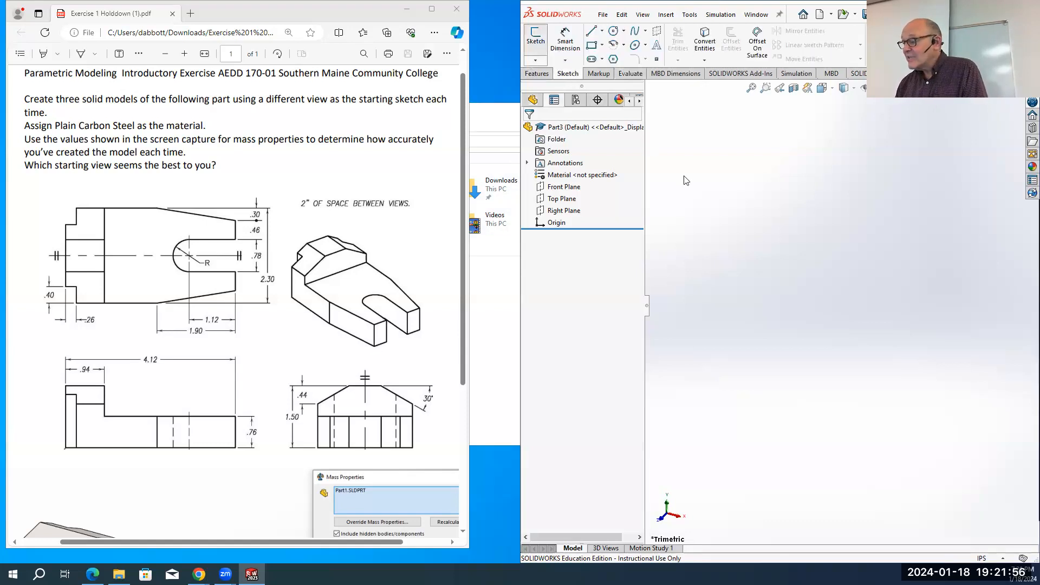
click(710, 195)
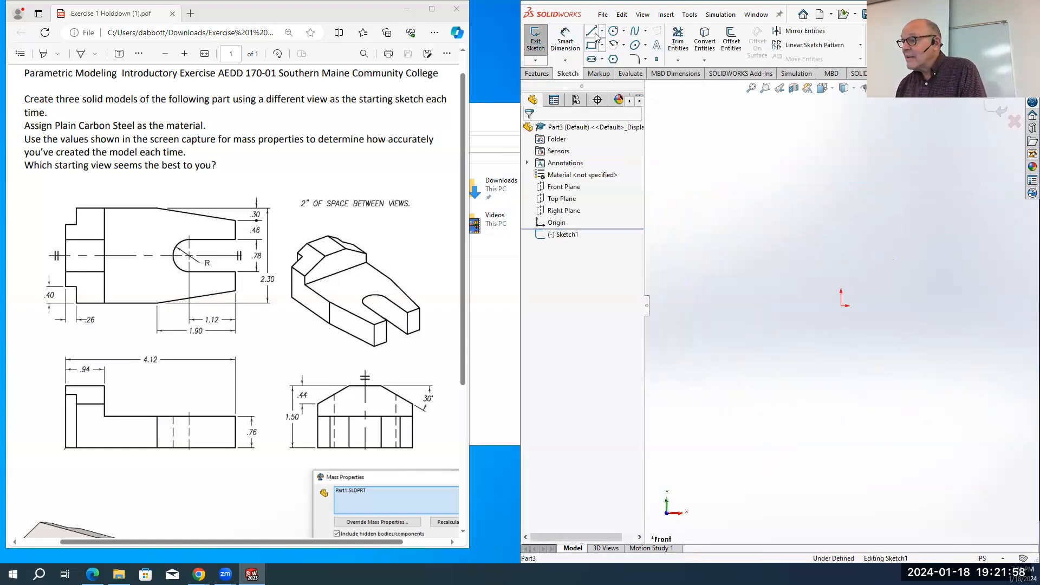
key(l)
click(841, 222)
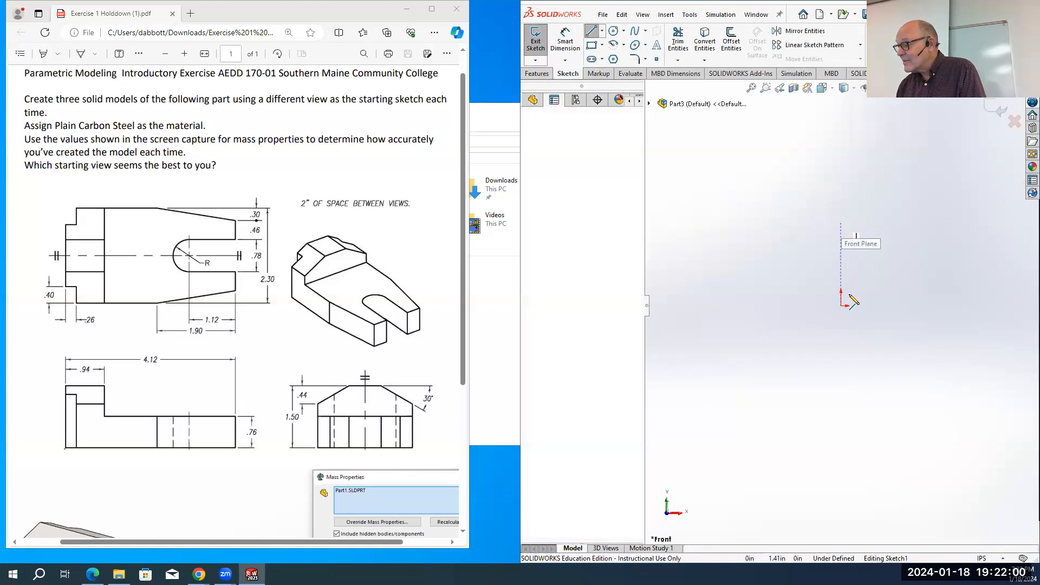
click(841, 306)
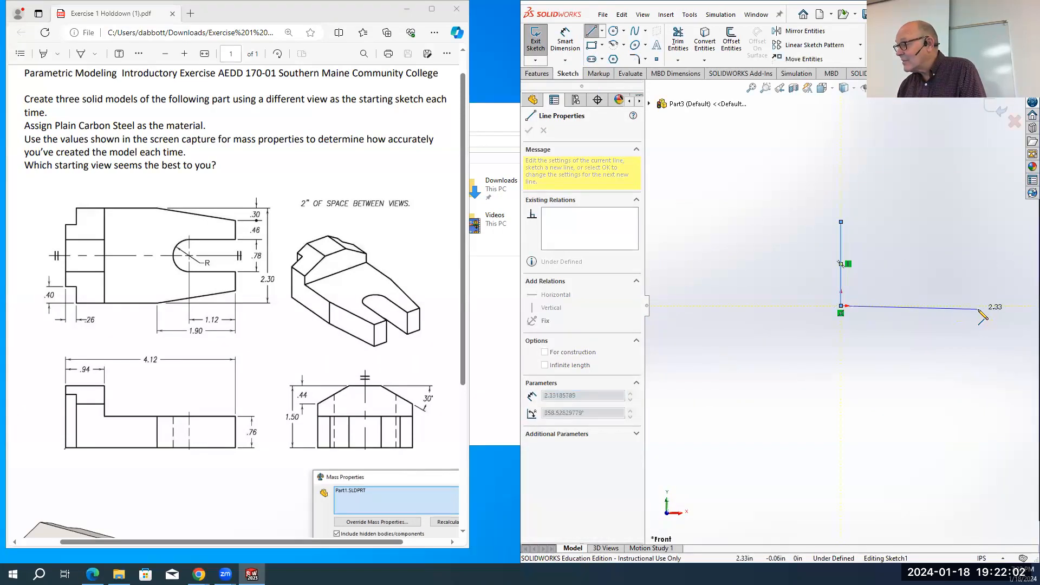
click(997, 305)
click(997, 274)
click(876, 273)
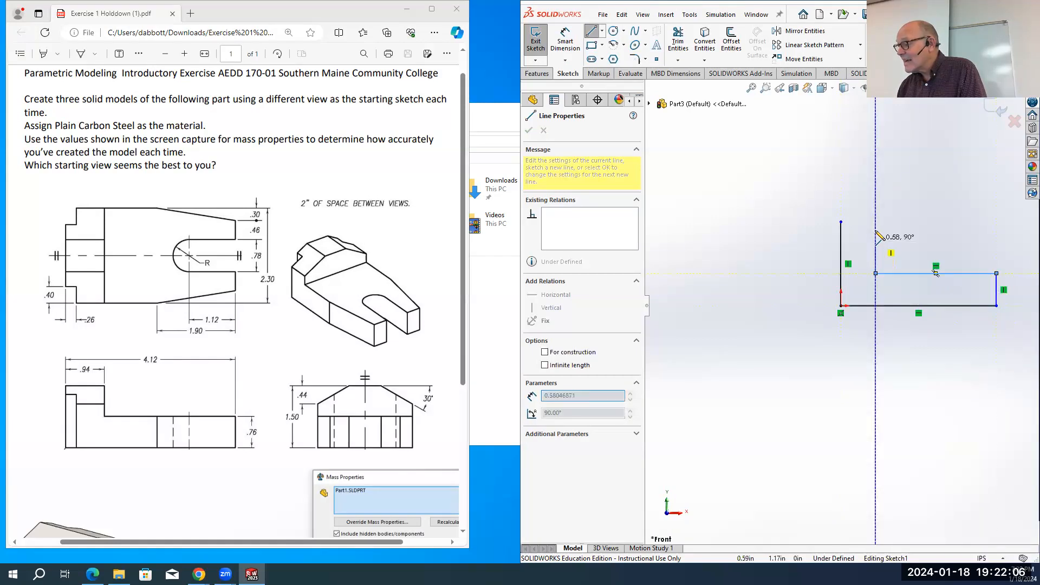
click(876, 222)
click(841, 222)
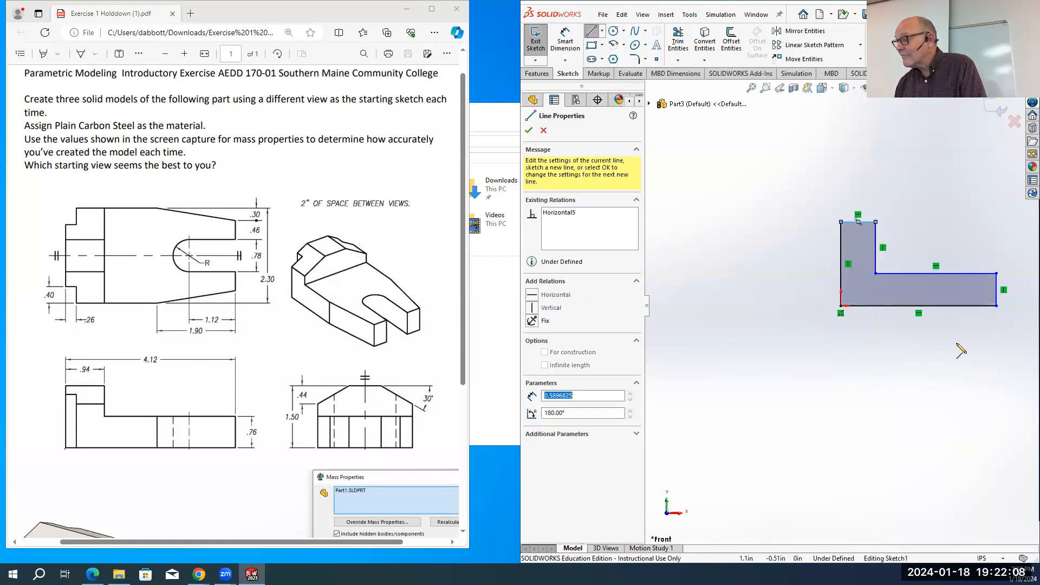
key(Escape)
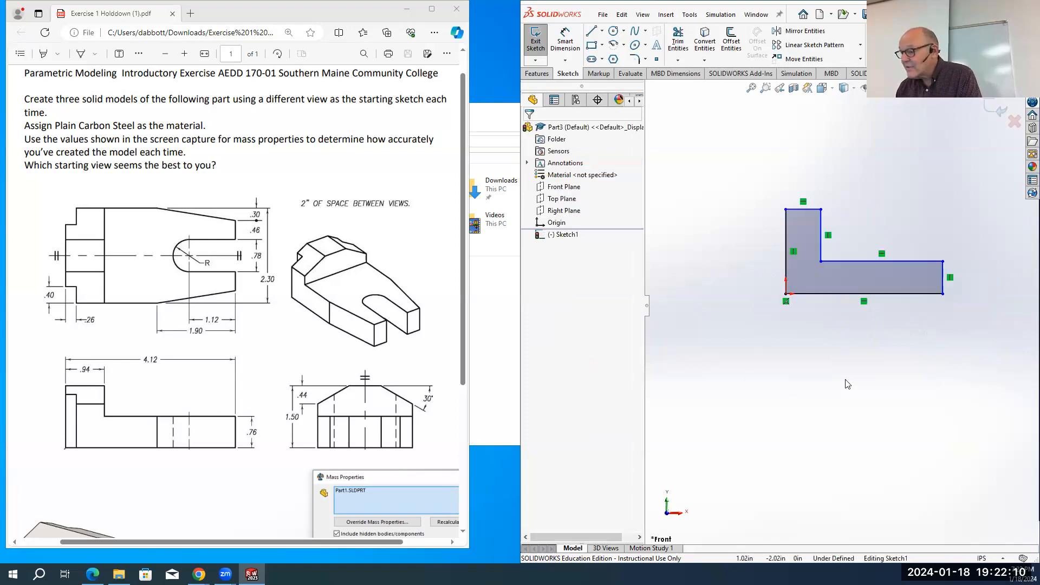
Dimension the top edge of the L-shaped profile's upright to 0.94 in
right_drag(848, 413, 812, 199)
click(807, 212)
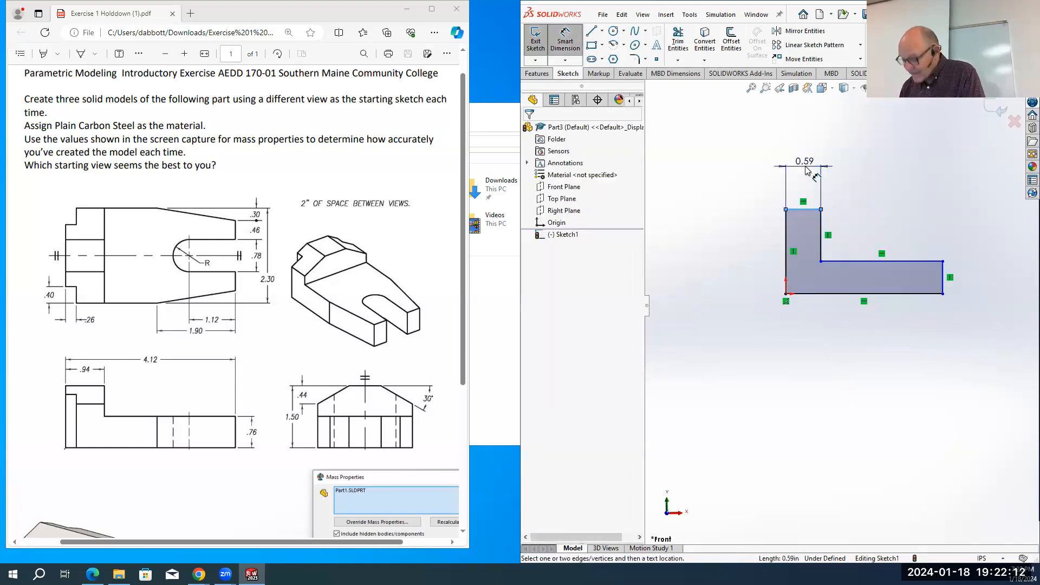
click(807, 171)
text(.94)
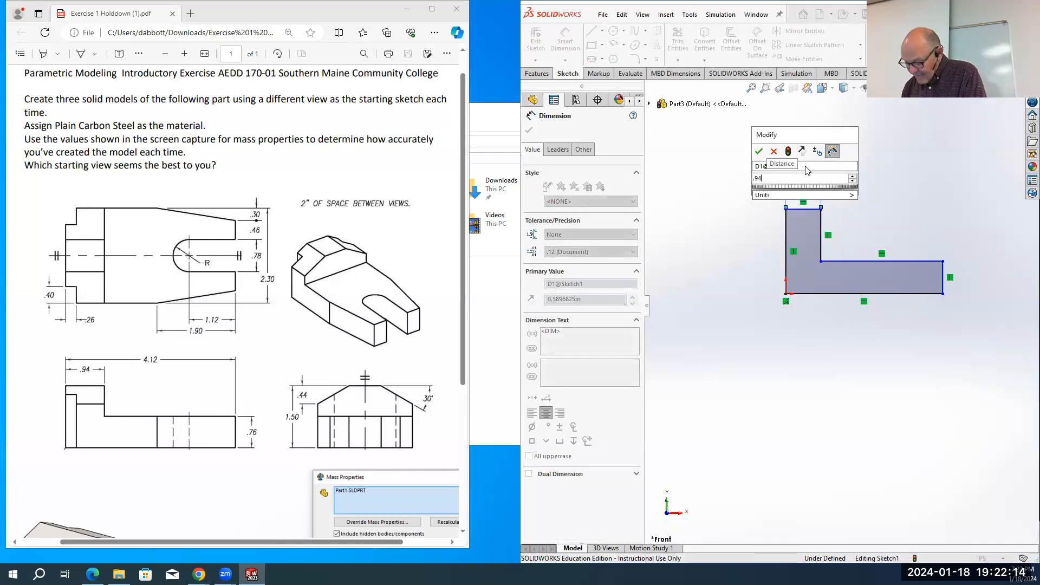
key(Return)
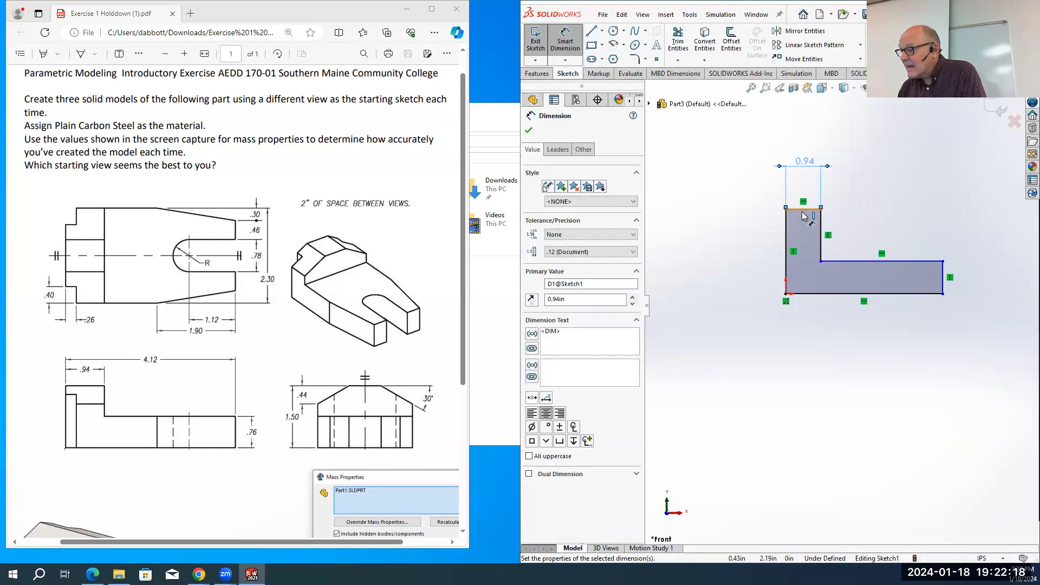
Dimension the L-shaped profile's overall height between its top and bottom edges to 1.50 in
click(804, 210)
click(804, 294)
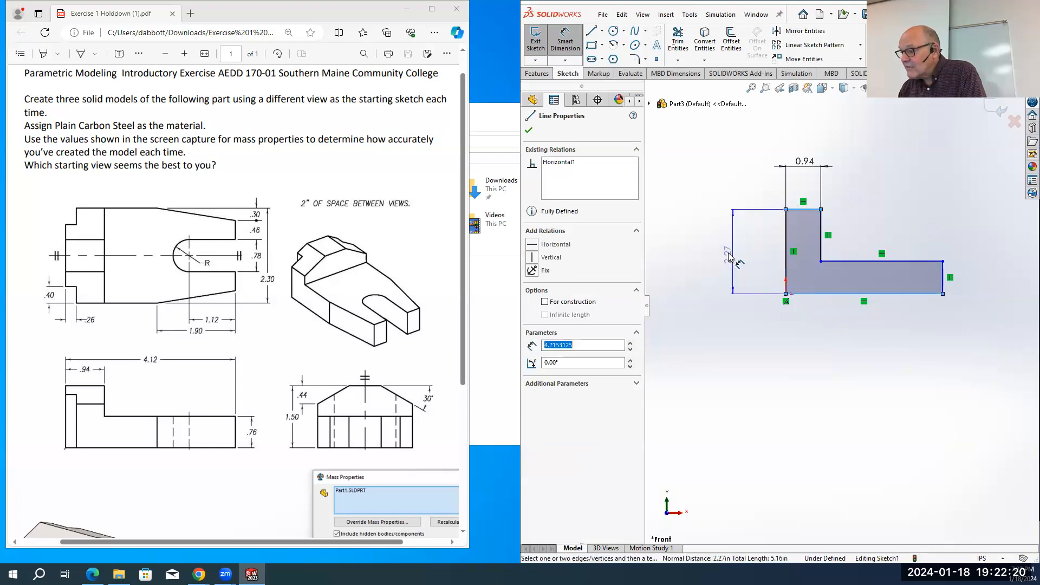
click(731, 259)
key(Return)
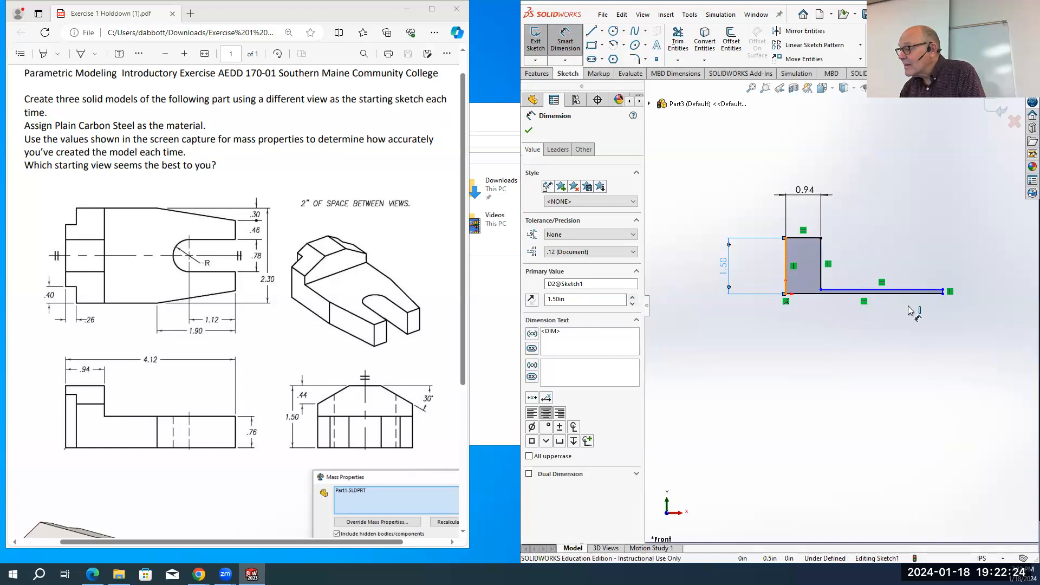
Dimension the L-shaped profile's overall length between its two outer vertical edges to 4.12 in
click(943, 292)
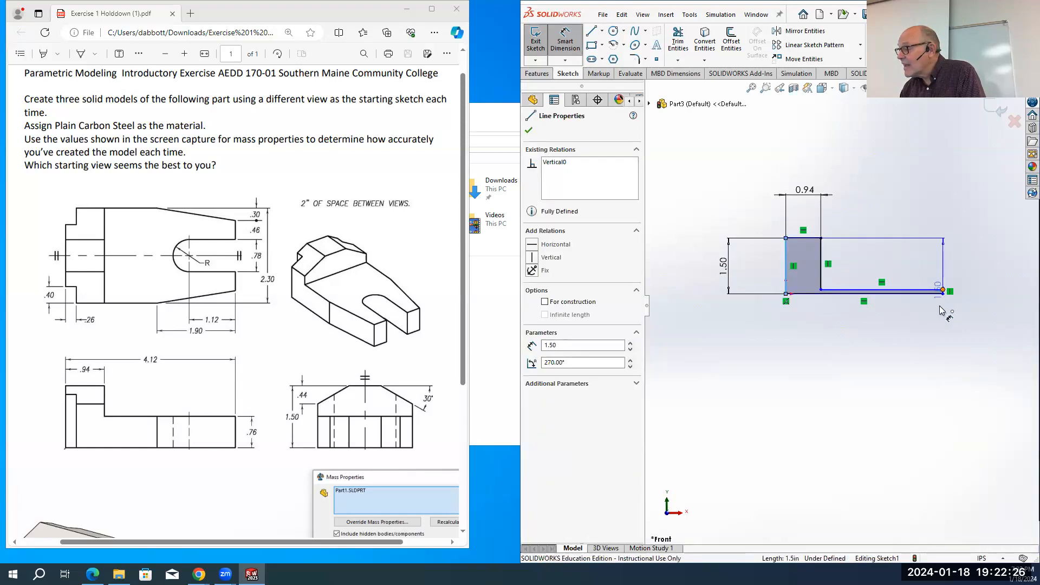
click(944, 292)
click(894, 335)
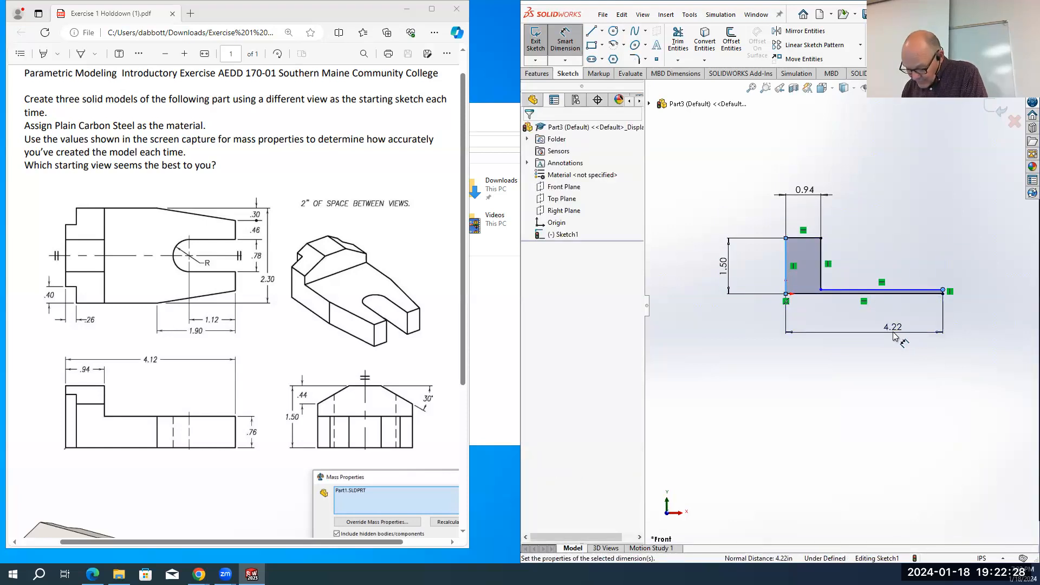
text(4.12)
key(Return)
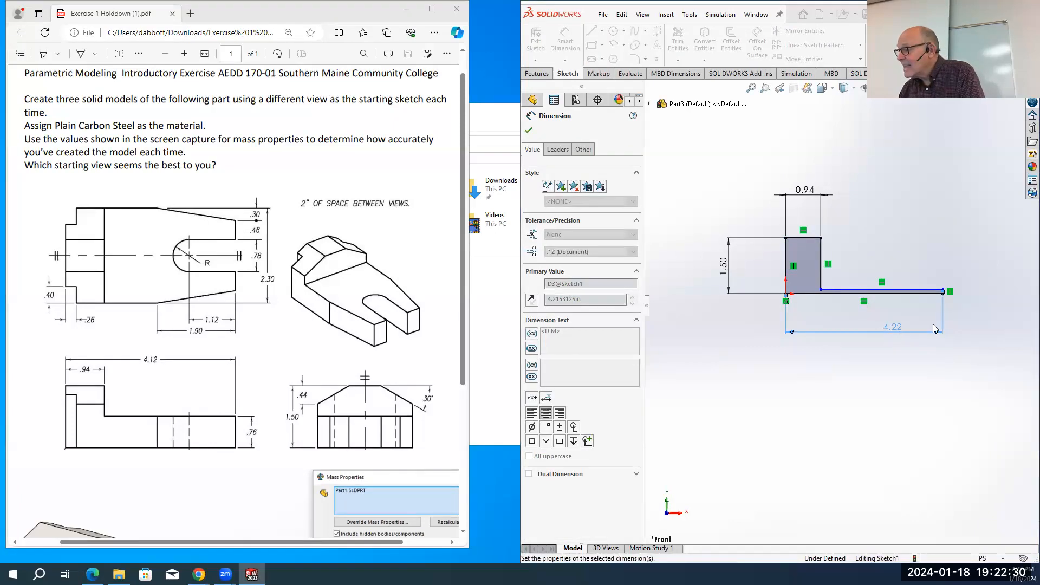
Dimension the short vertical end edge of the profile's low leg to 0.76 in and finish dimensioning
scroll(870, 280, down, 6)
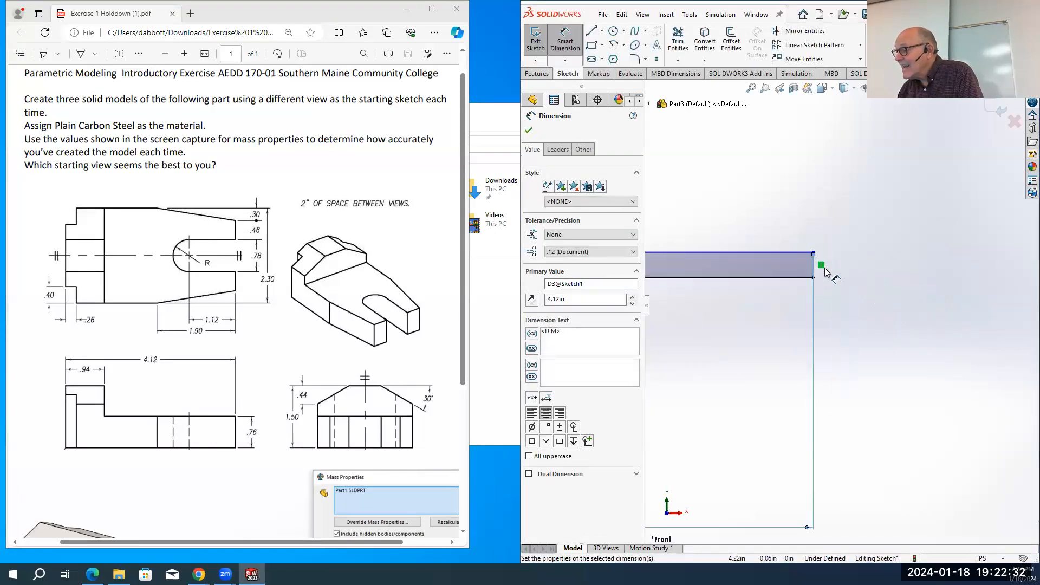
click(811, 276)
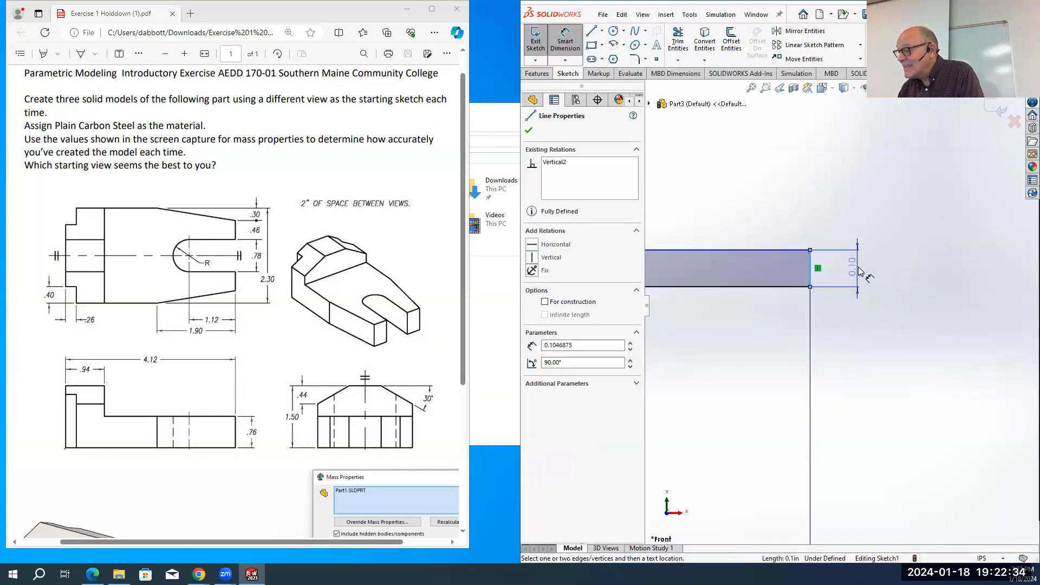
click(860, 272)
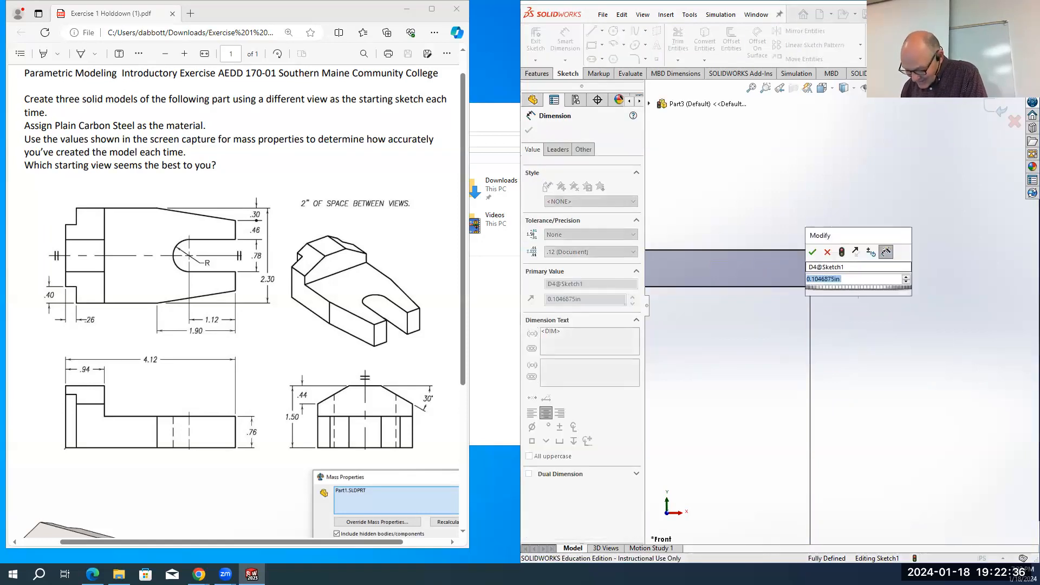
text(.76)
key(Return)
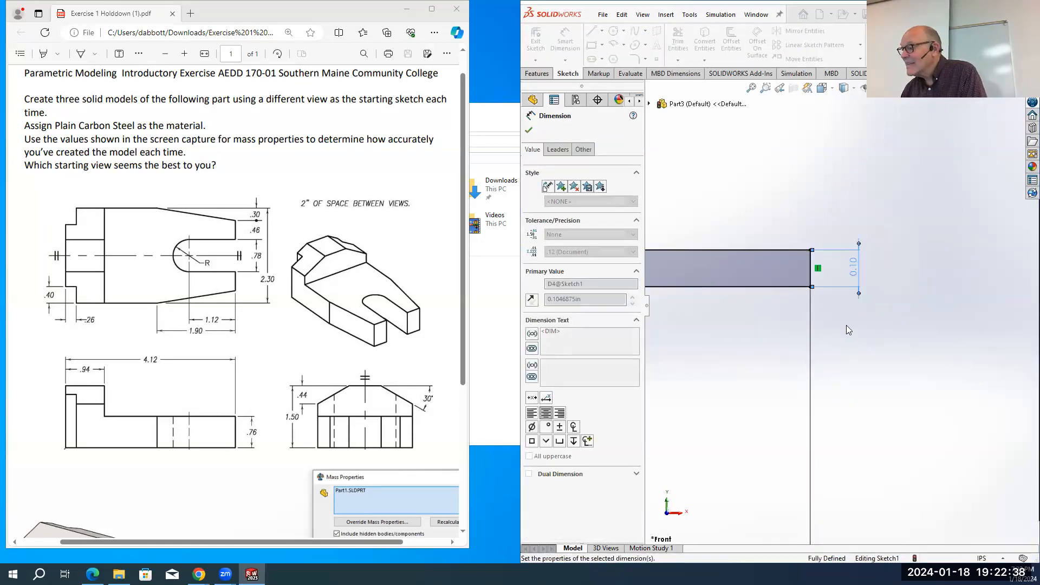
scroll(829, 331, up, 5)
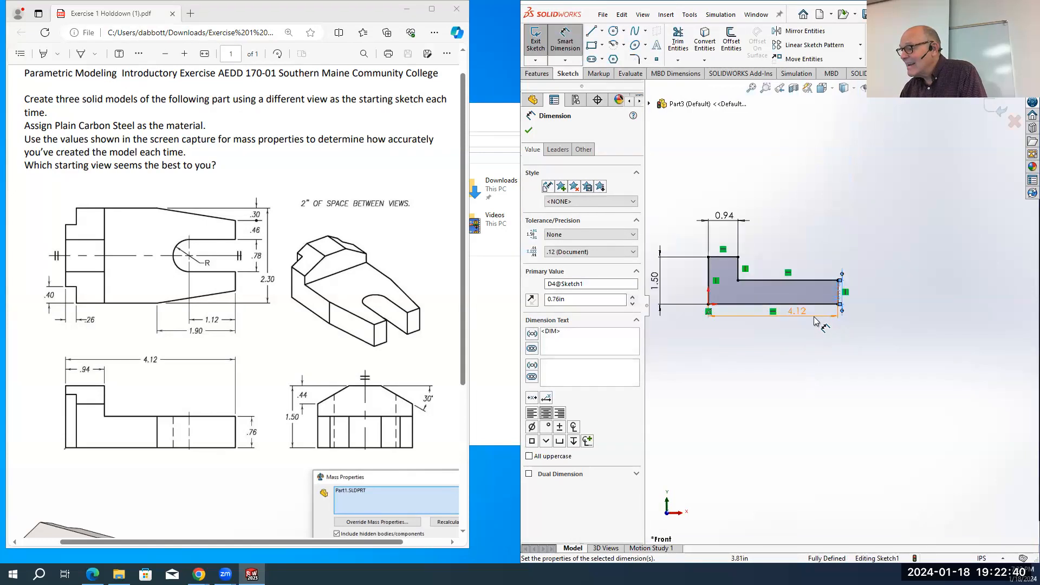
click(529, 131)
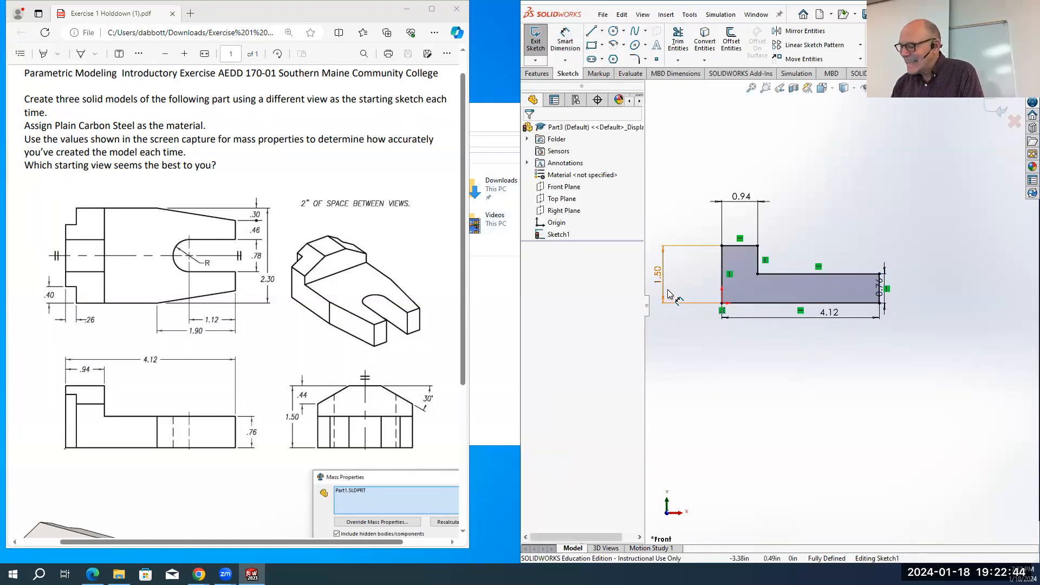
Extrude the L-shaped profile 2.30 in with the Mid Plane end condition
scroll(793, 327, up, 3)
mouse_move(792, 327)
middle_down()
mouse_move(751, 363)
mouse_move(755, 325)
mouse_move(741, 333)
middle_up()
click(538, 74)
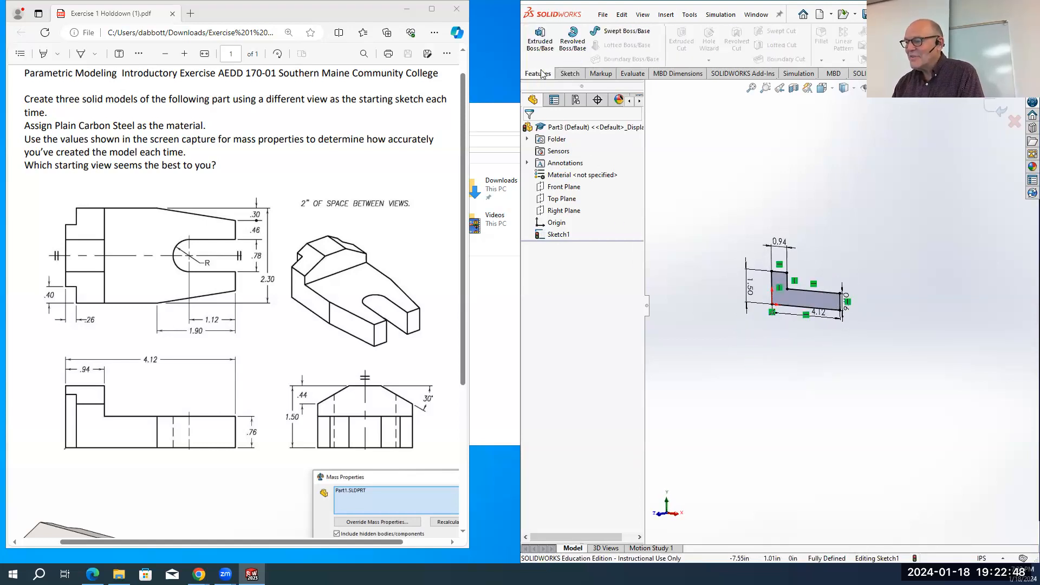
click(540, 39)
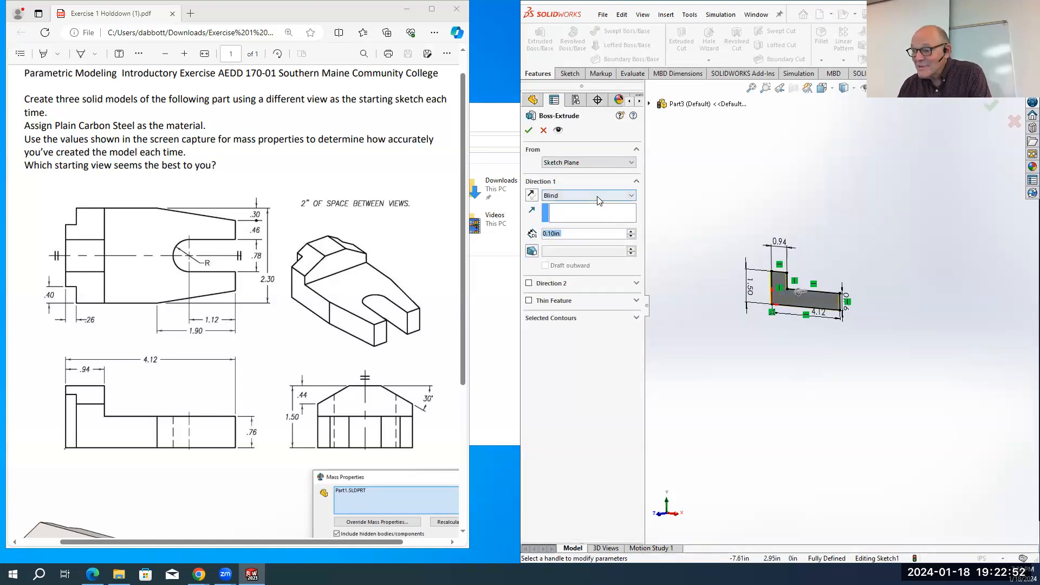
click(598, 196)
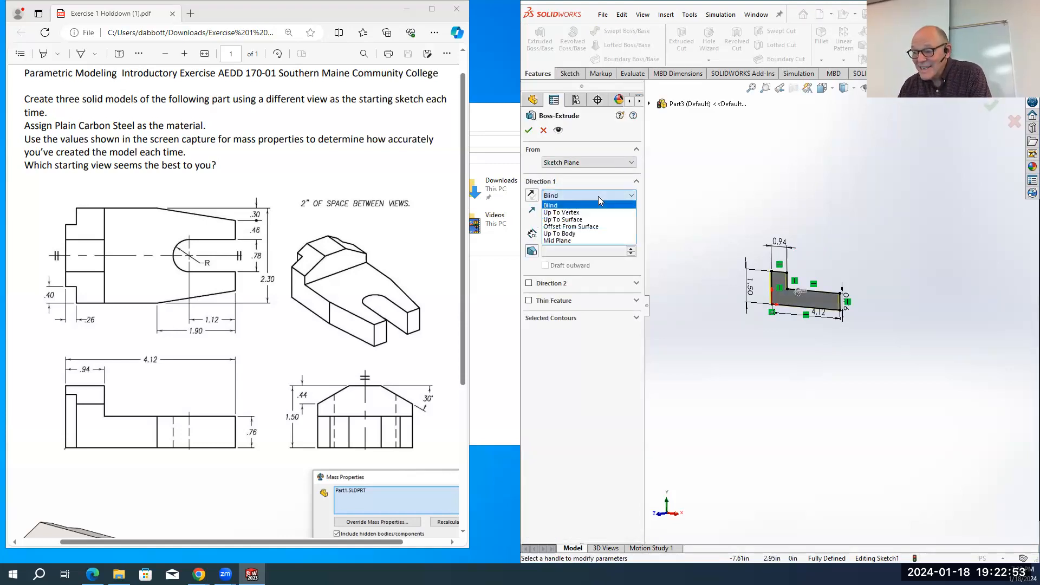
click(568, 240)
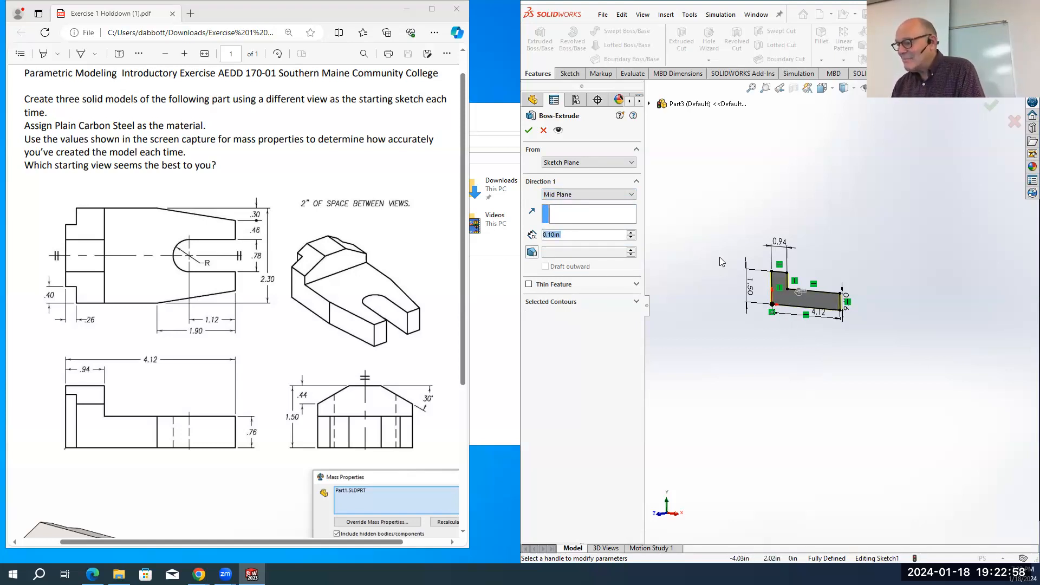
scroll(716, 262, down, 2)
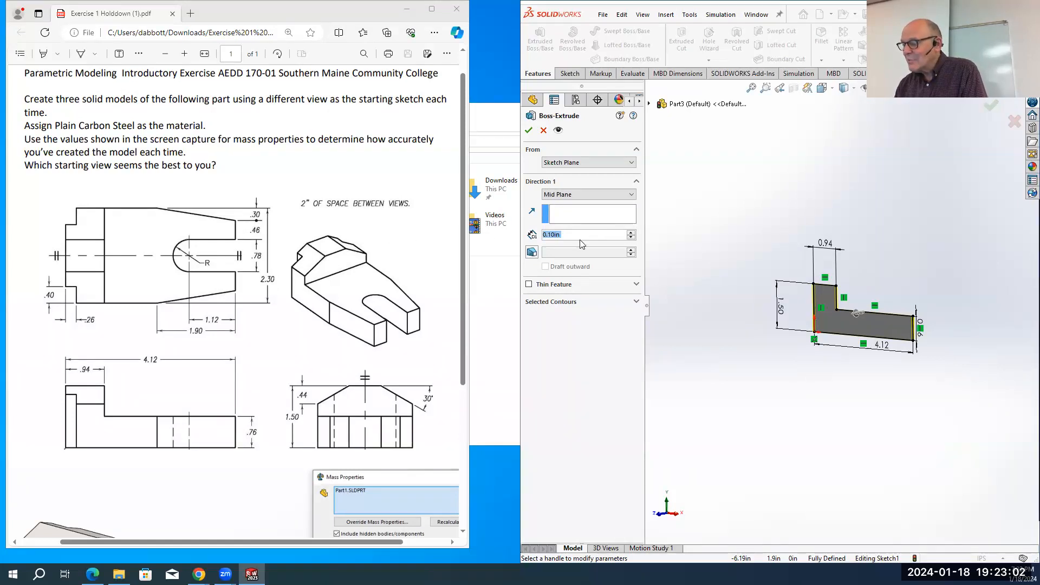
text(2.30)
key(Return)
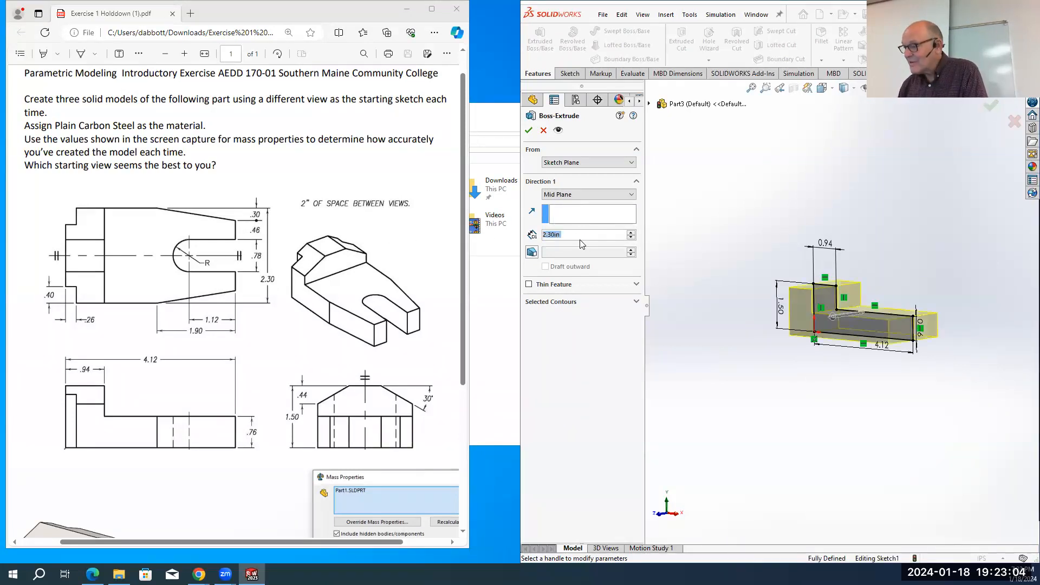
click(528, 131)
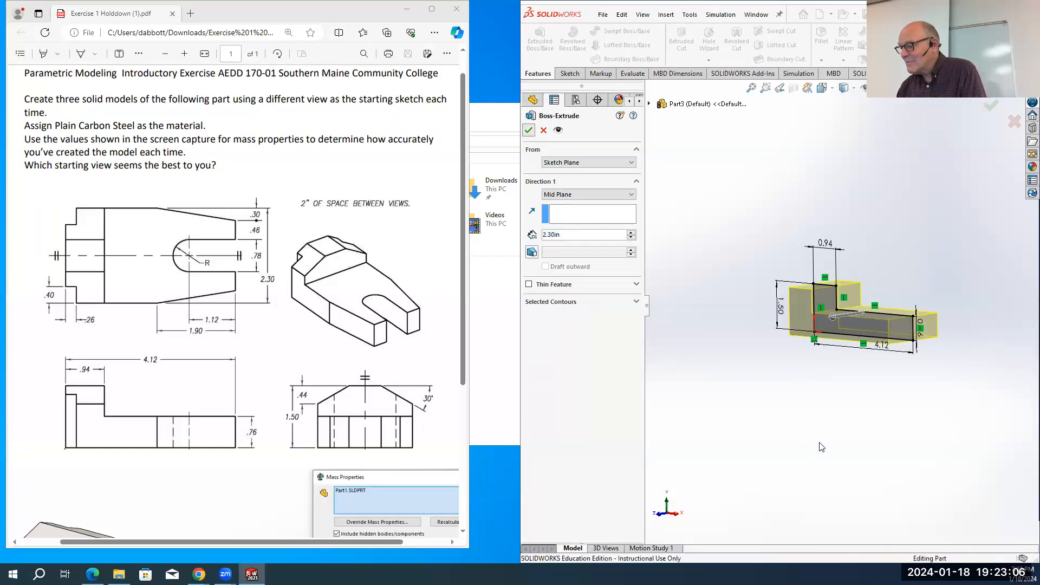
Sketch a closed triangle across an upper corner of the upright's outer end face, its sloping edge at about 40° to the top edge
middle_drag(827, 470, 905, 414)
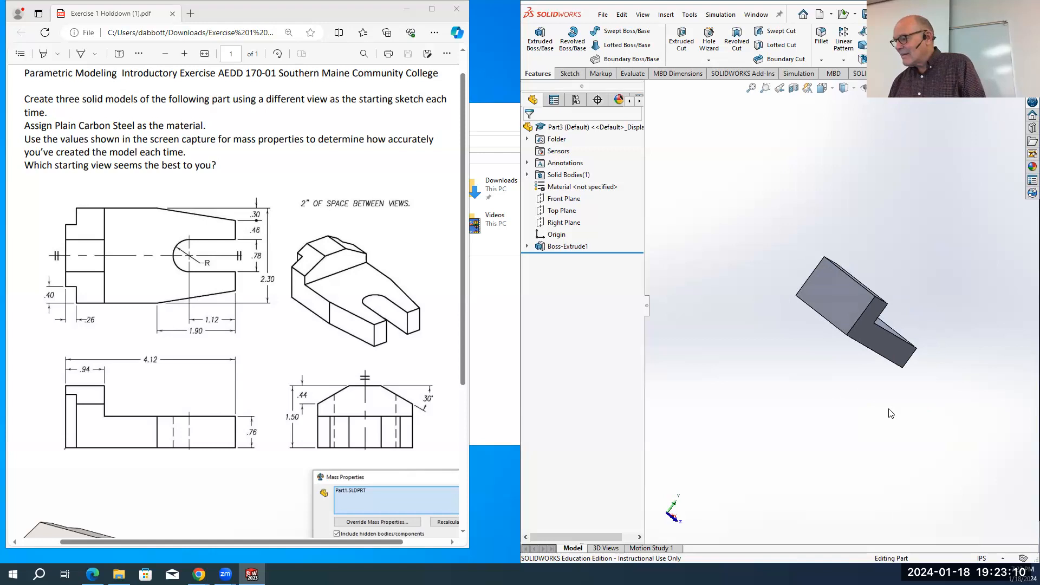
key(space)
click(1015, 418)
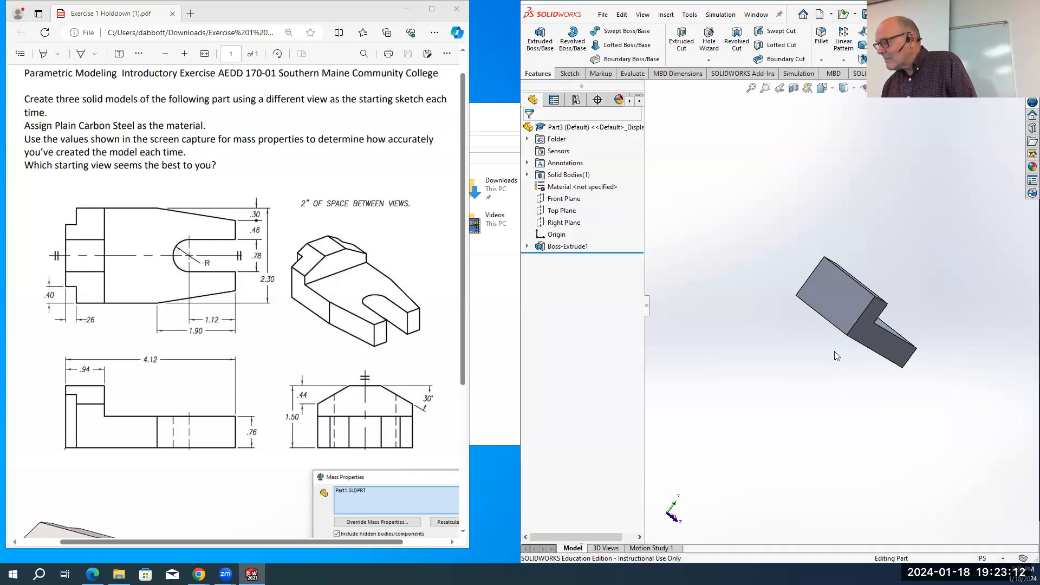
click(830, 301)
click(570, 74)
click(535, 41)
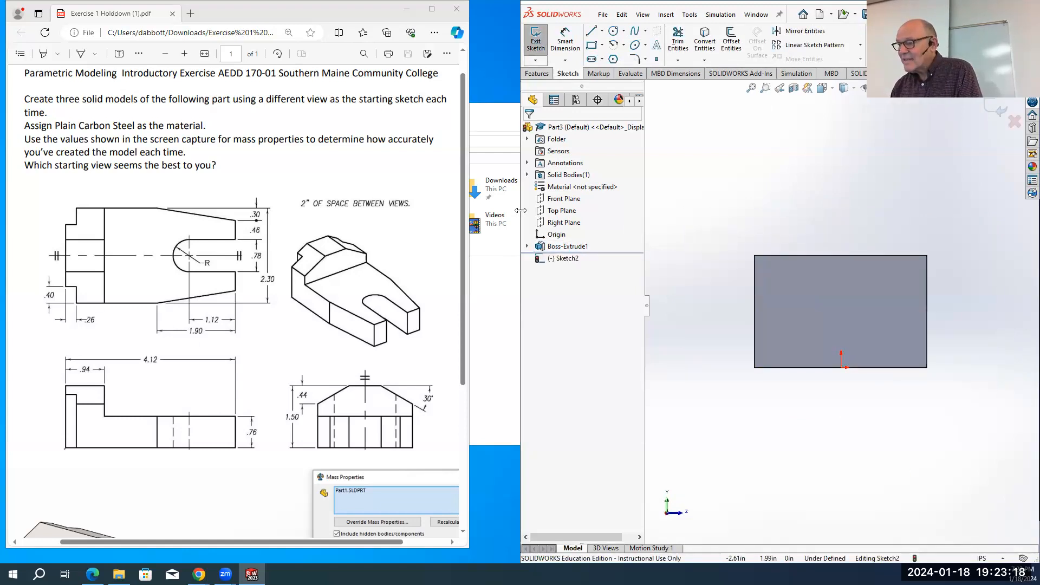
click(597, 34)
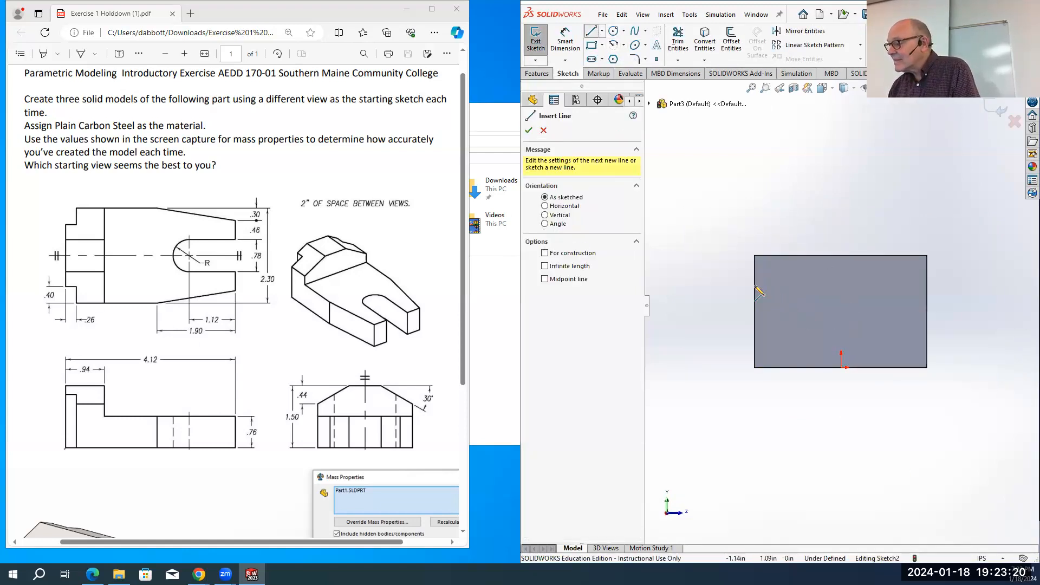
click(791, 255)
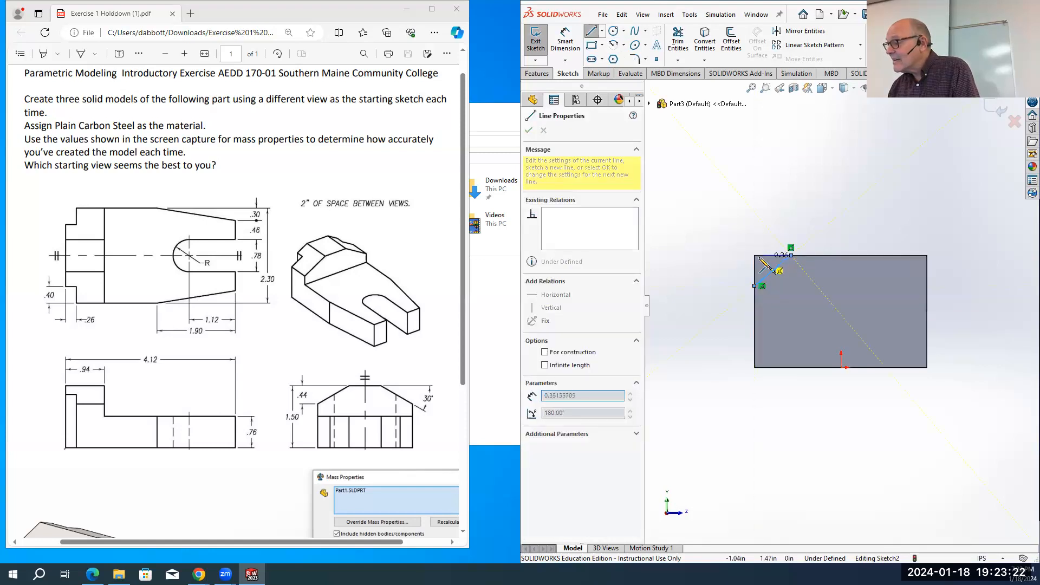
double_click(755, 285)
key(Escape)
Dimension the angle between the triangle's top edge and its sloping edge to 30°
right_drag(725, 379, 720, 274)
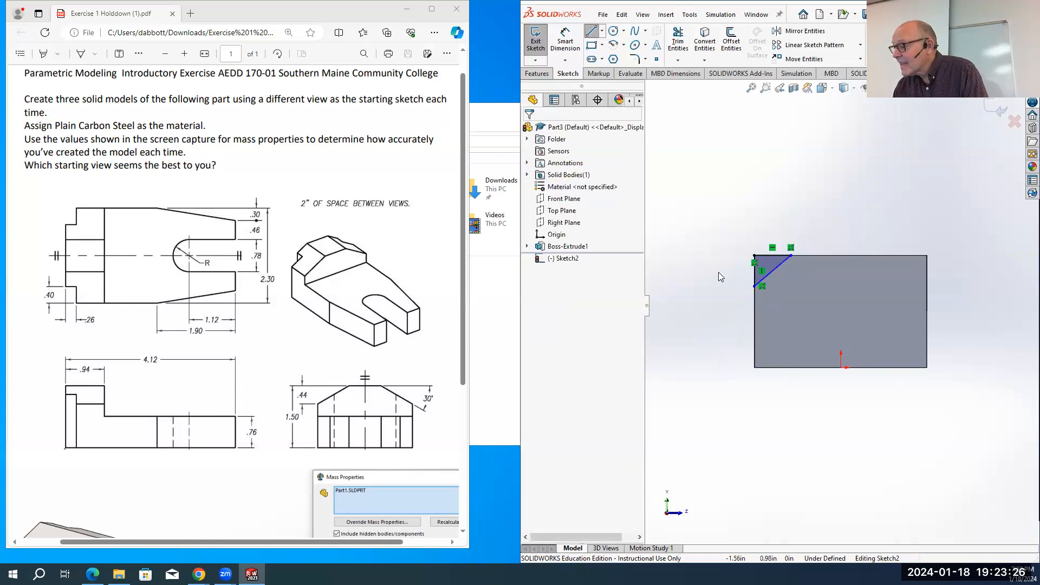
click(780, 259)
click(772, 269)
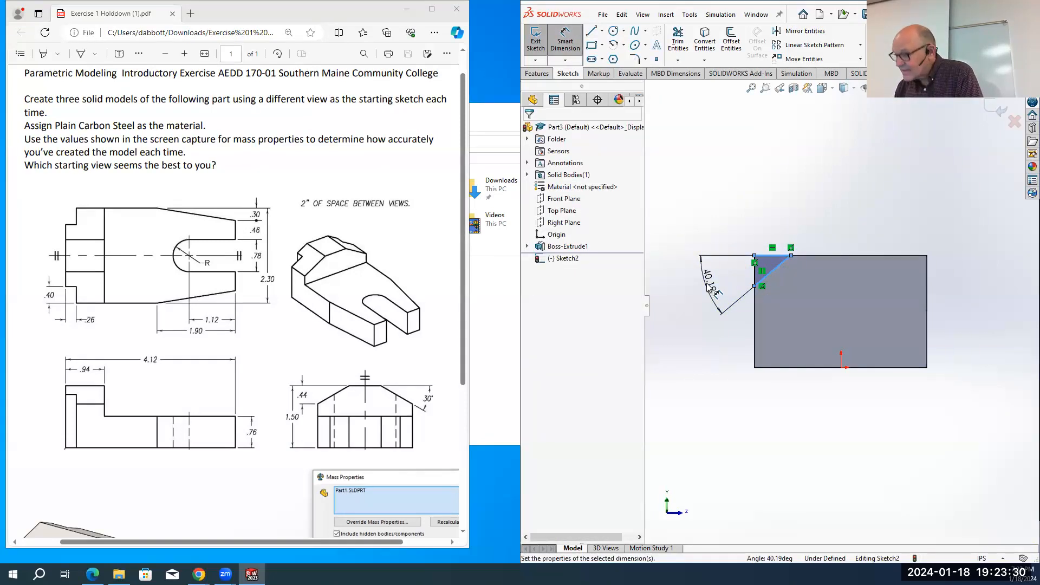
click(708, 288)
key(Return)
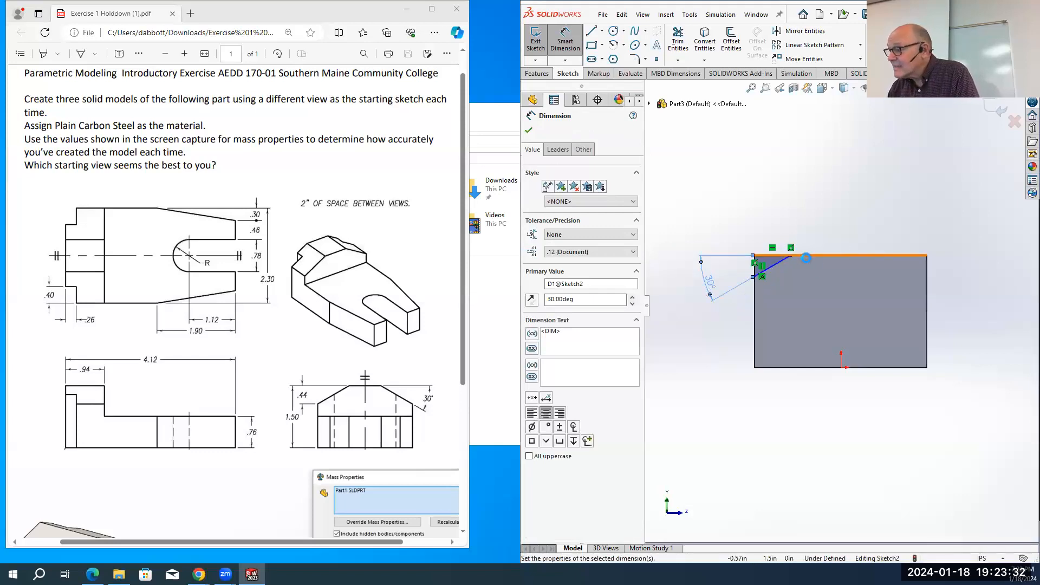
Dimension the vertical distance from the face's top edge to the triangle's lower corner to 0.44 in
click(807, 256)
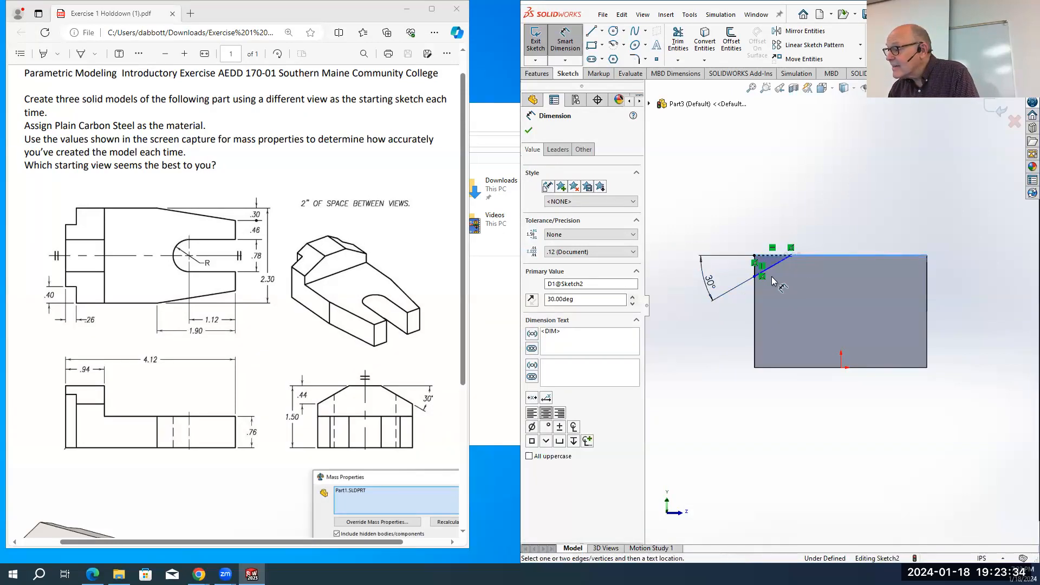
click(755, 277)
click(725, 275)
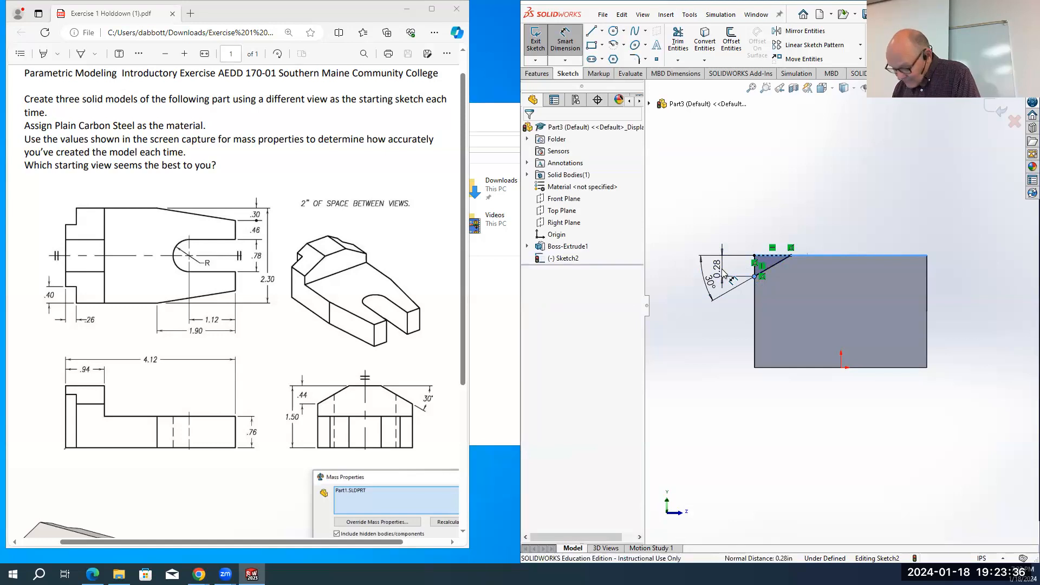
text(.44)
key(Return)
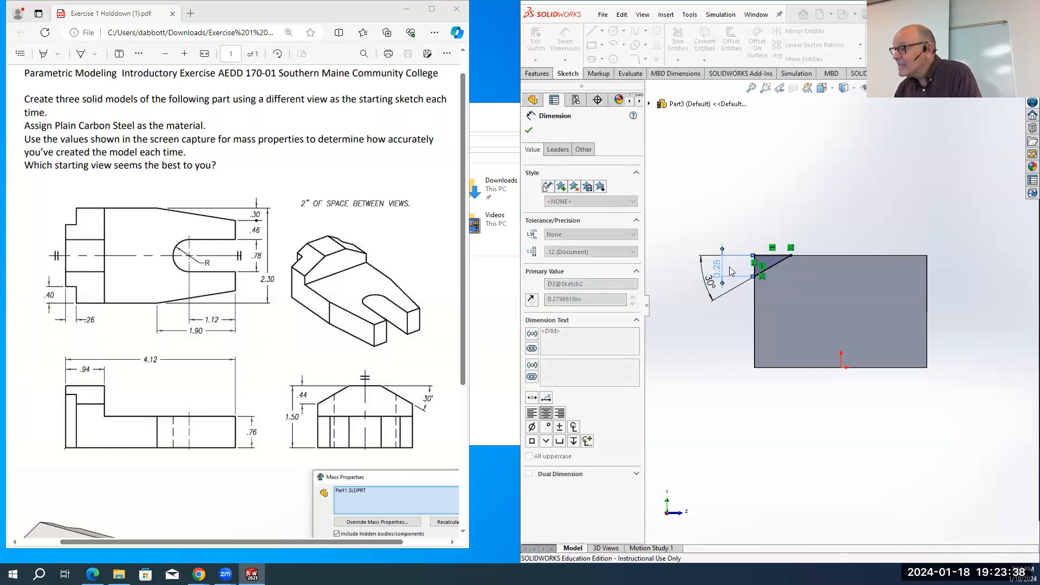
click(778, 399)
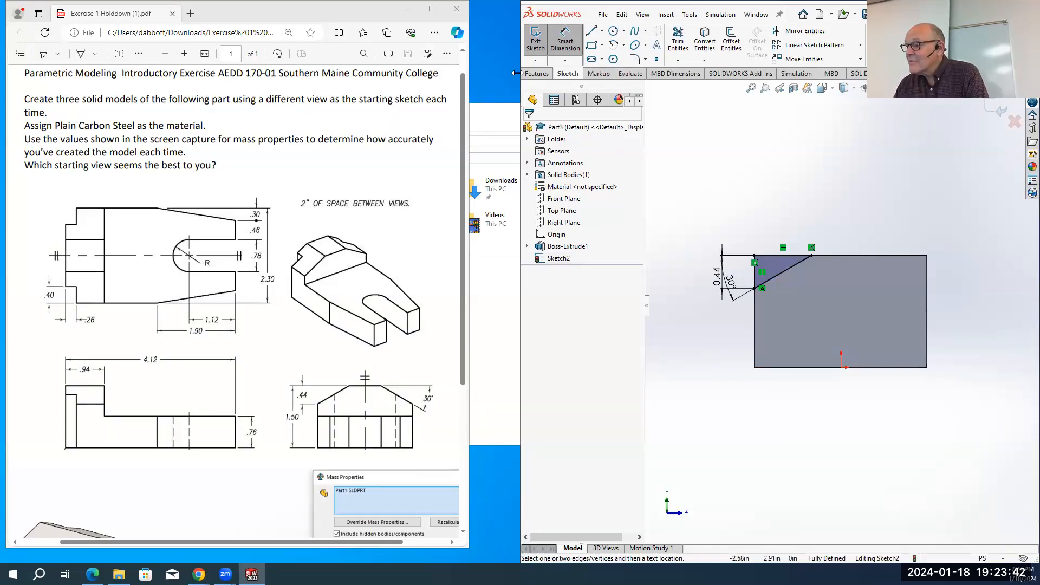
Cut the triangle through the upright with Extruded Cut, Up To Surface, ending at the upright's inner vertical face above the low leg
click(539, 74)
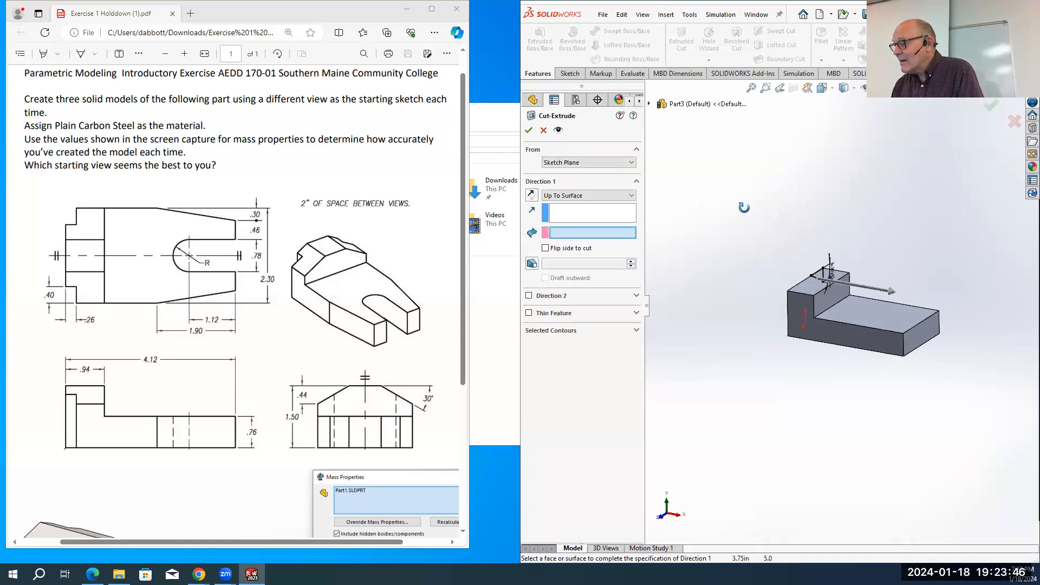
middle_drag(864, 239, 773, 277)
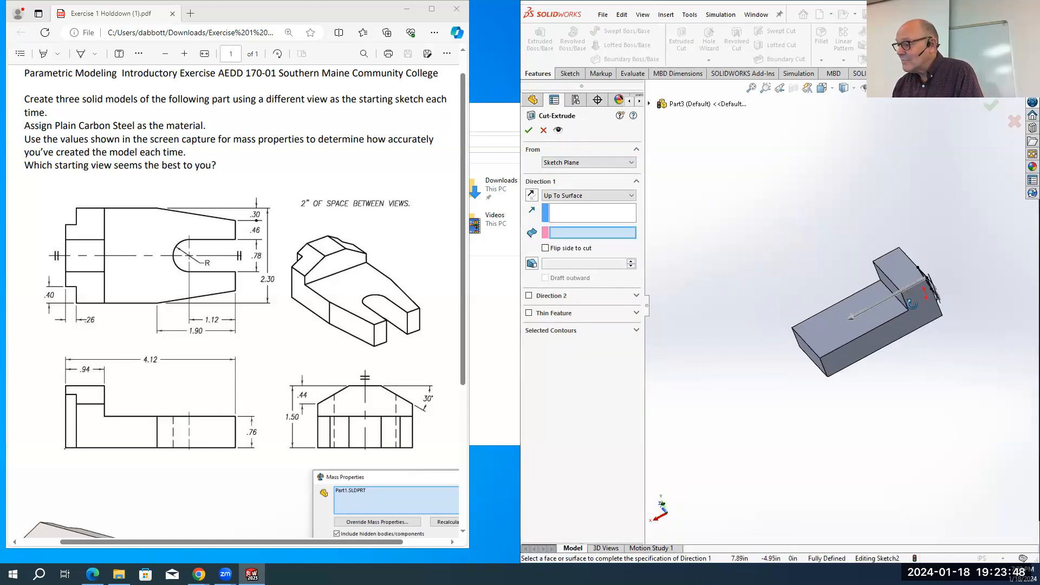
scroll(921, 304, down, 5)
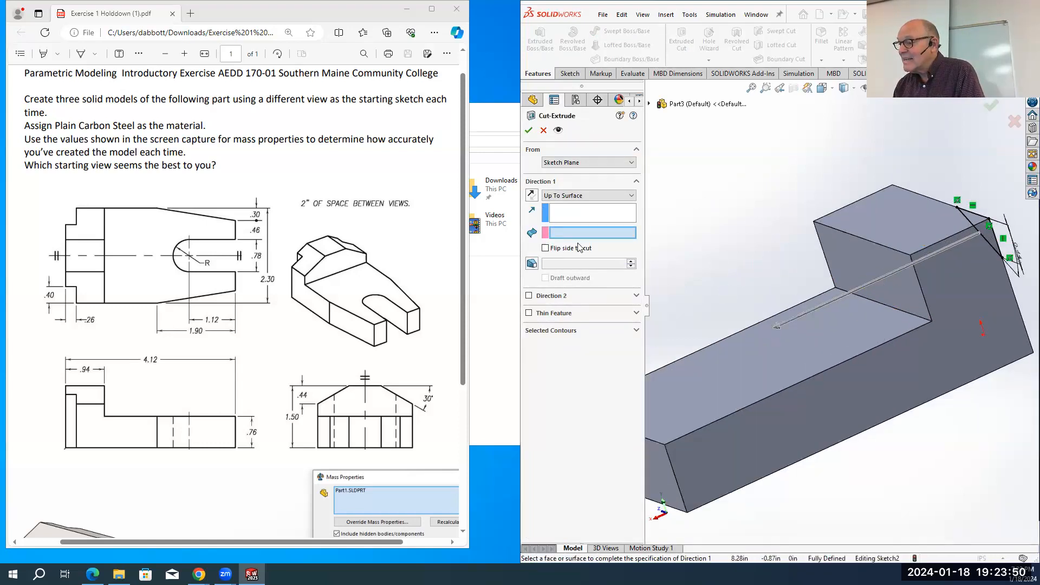
click(883, 279)
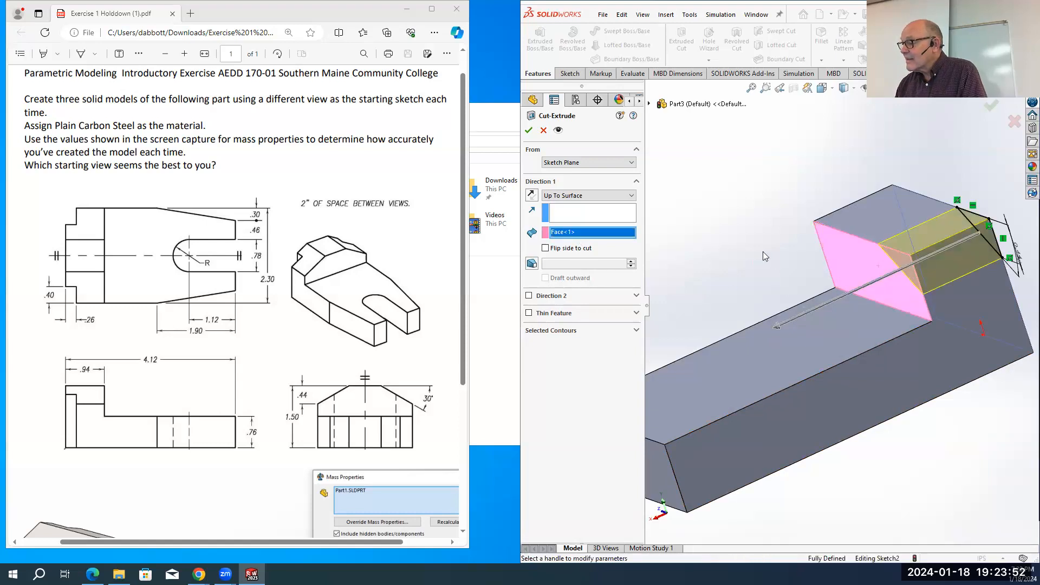
click(528, 130)
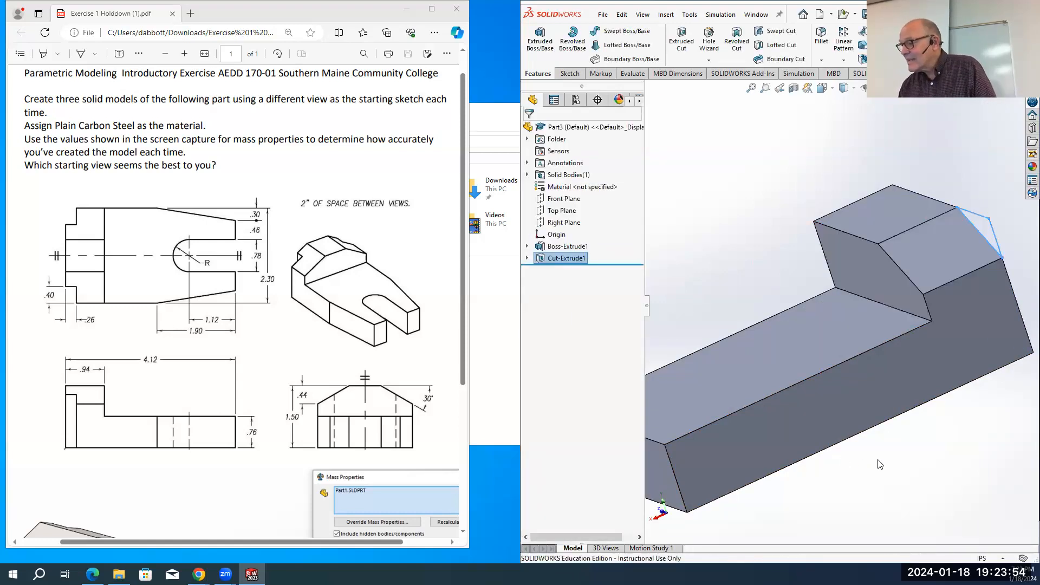
Sketch a corner rectangle on the part's bottom face at the upright-end corner below the chamfer, about 0.41 by 0.58 in
middle_drag(902, 457, 782, 393)
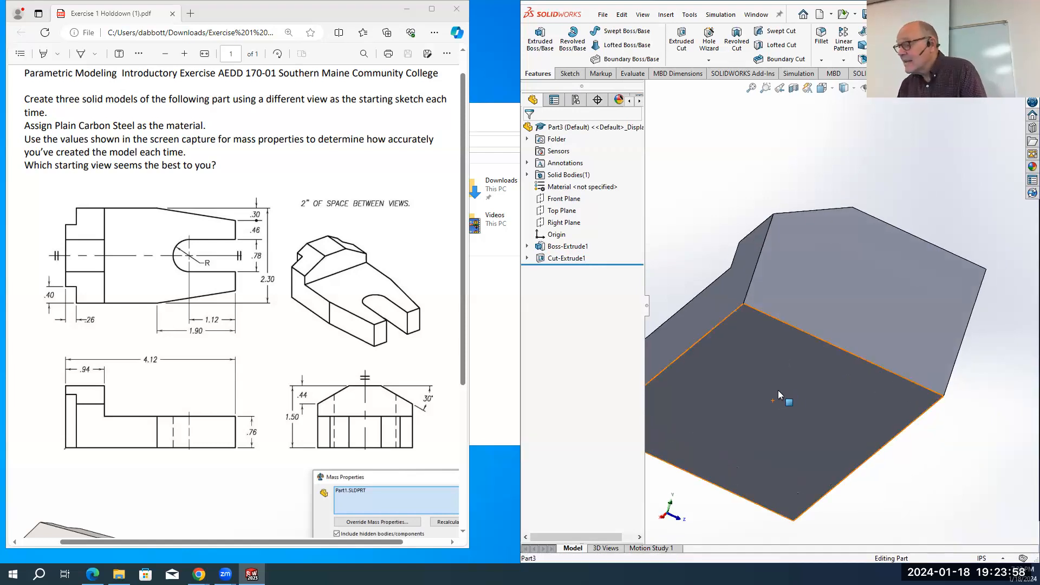
click(778, 390)
click(579, 74)
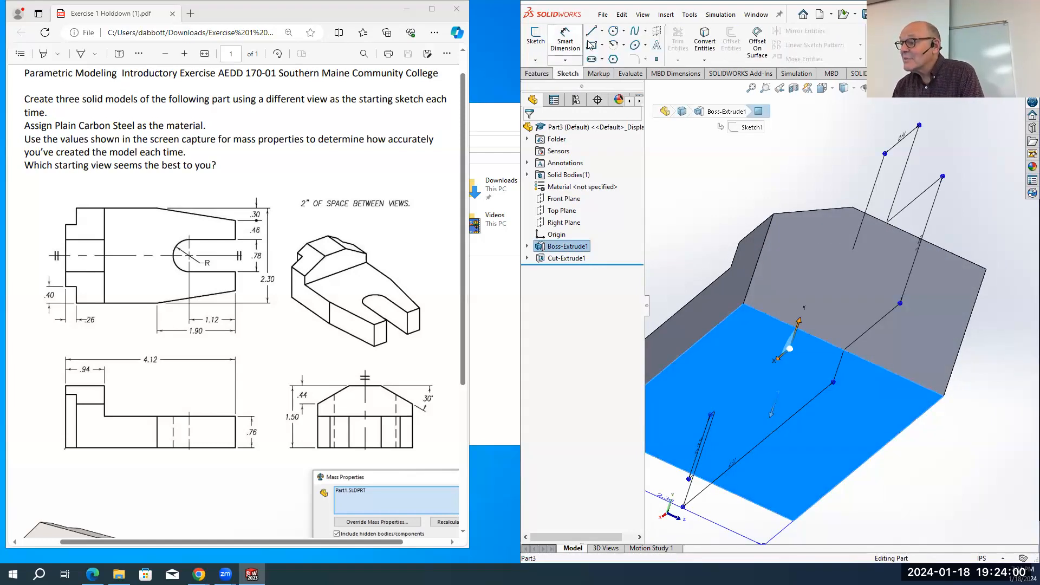
click(592, 44)
mouse_move(748, 409)
middle_down()
mouse_move(768, 394)
mouse_move(783, 298)
middle_up()
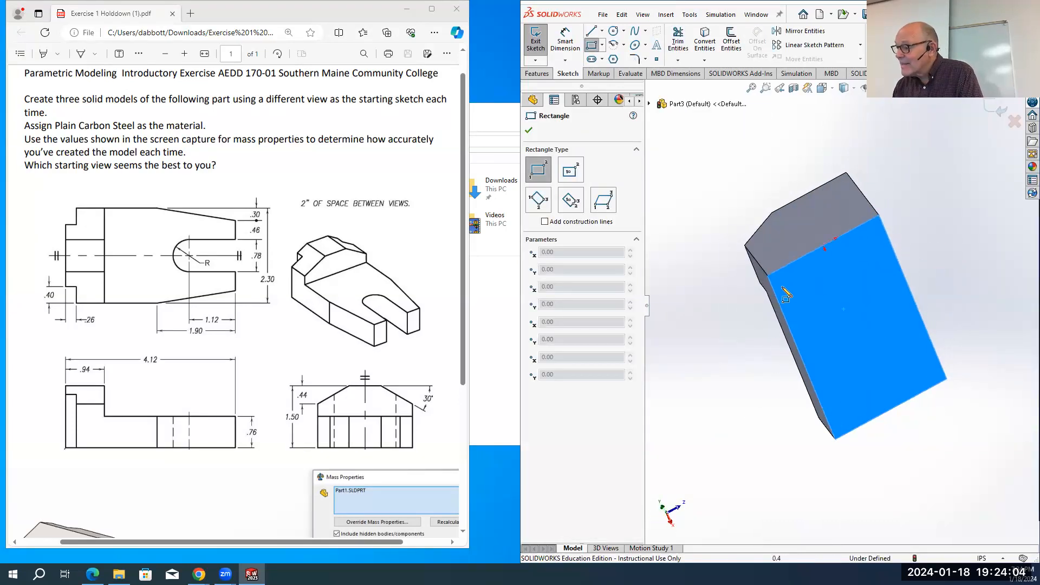
click(768, 275)
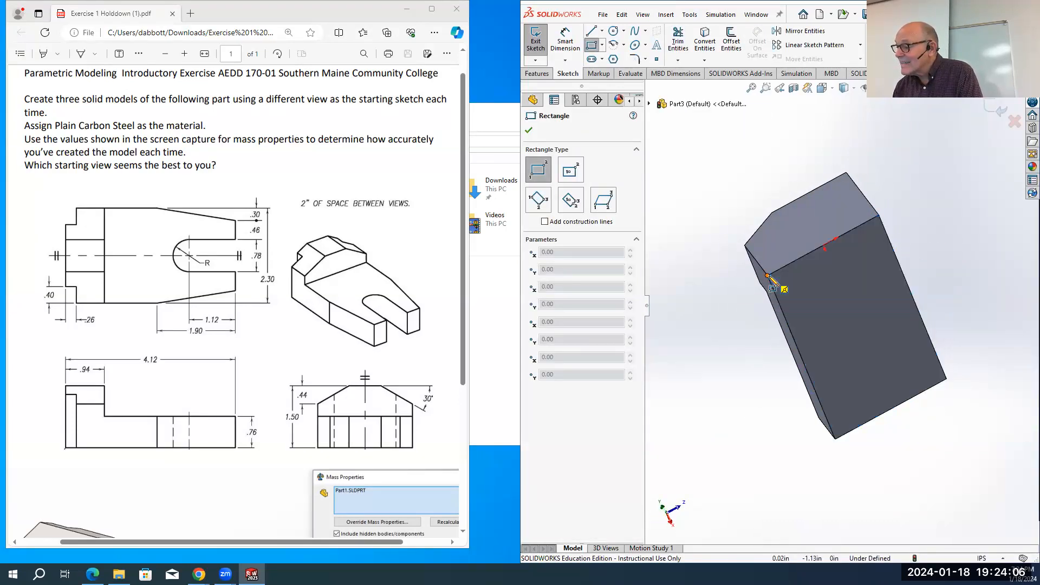
click(802, 277)
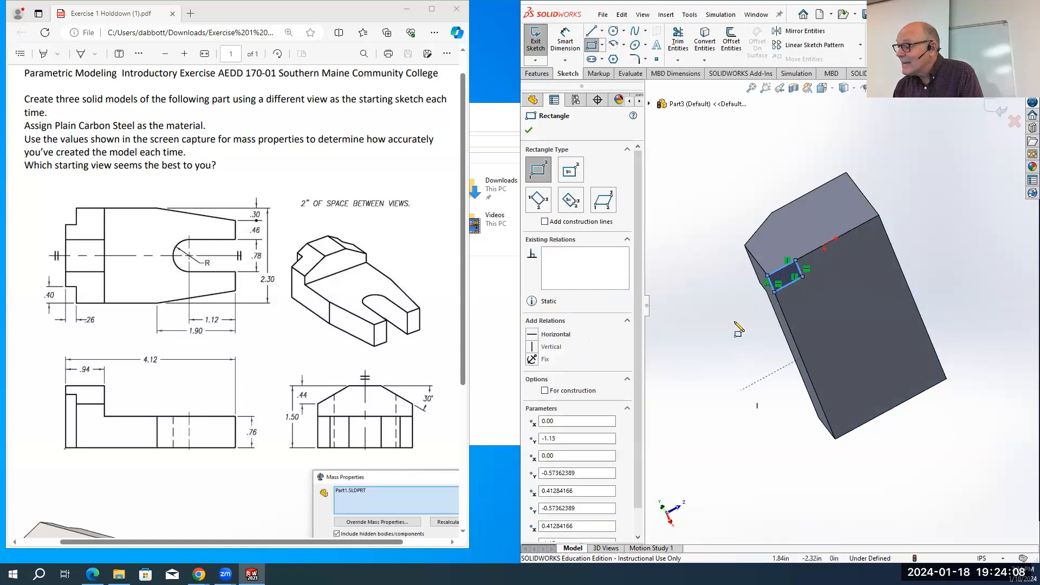
Dimension the rectangle's side along the part's long edge to 0.26 in
right_drag(738, 356, 748, 315)
click(771, 289)
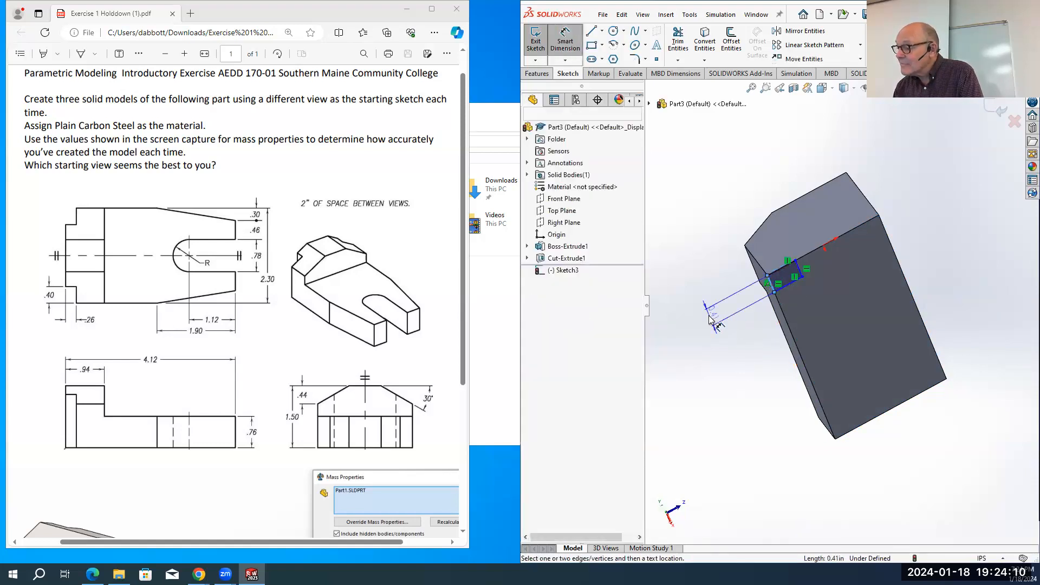
click(709, 319)
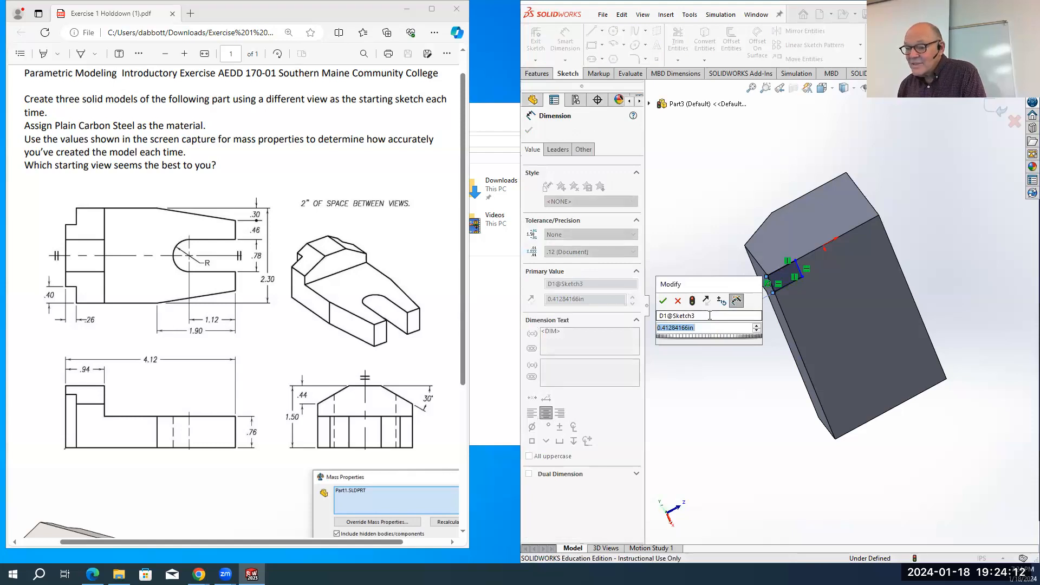
text(.26)
key(Return)
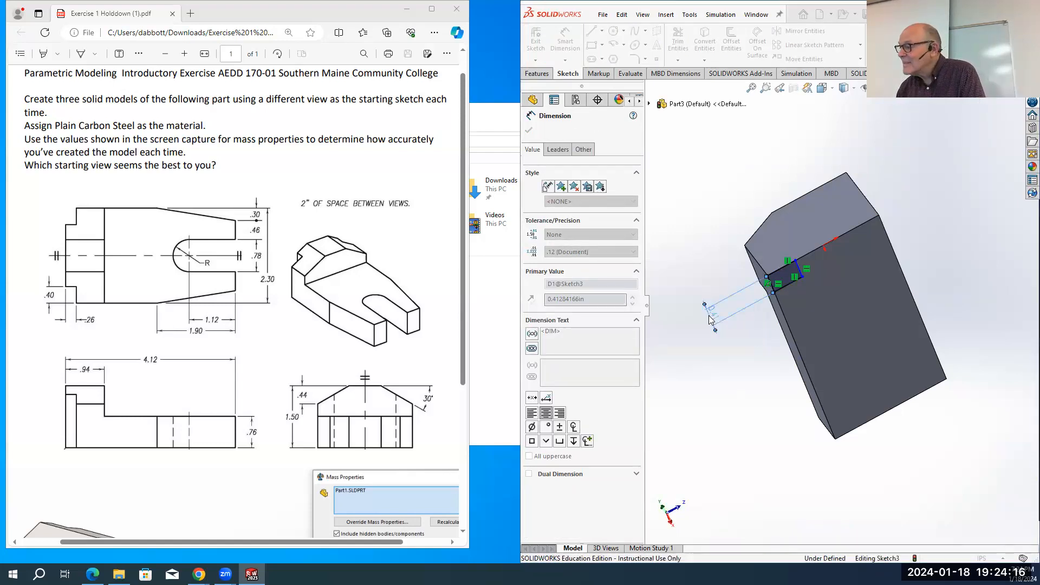
Dimension the rectangle's side along the upright's end edge to 0.40 in
click(782, 268)
click(773, 249)
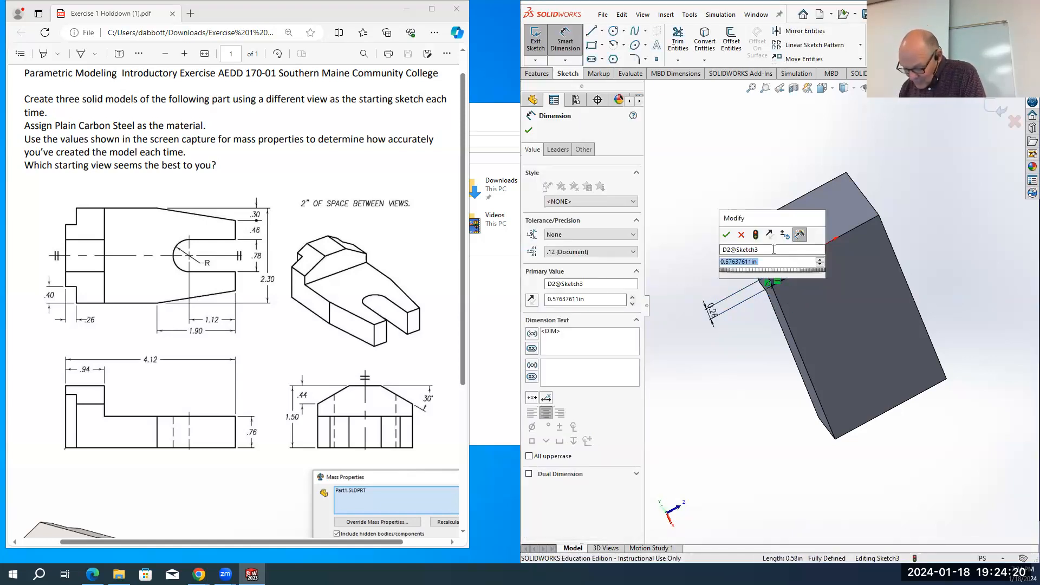
text(.4)
key(Return)
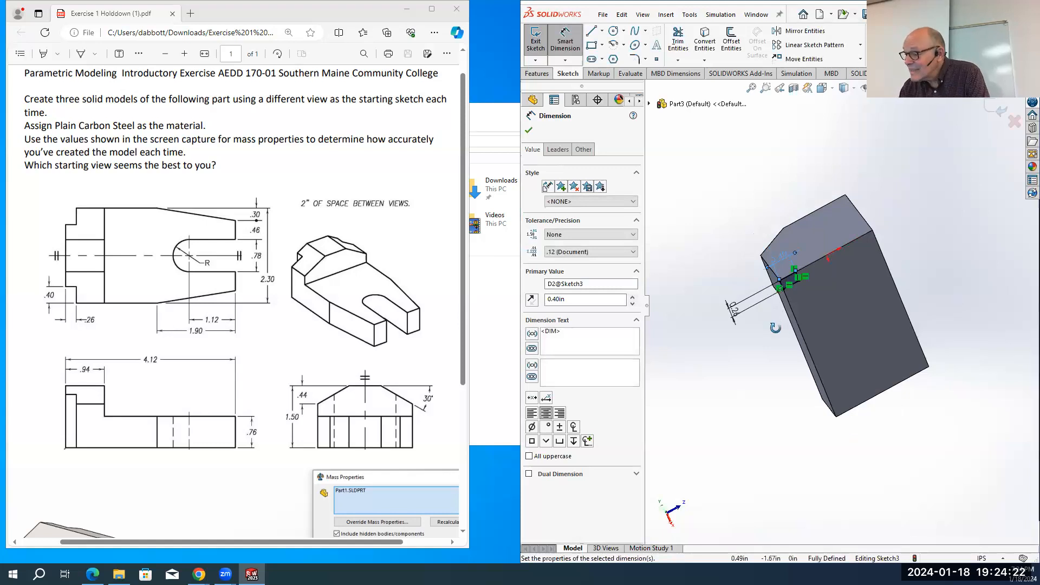
Cut the rectangle up through the upright's corner with Extruded Cut, Up To Surface, ending at the sloping chamfer face
middle_drag(773, 326, 690, 202)
click(537, 75)
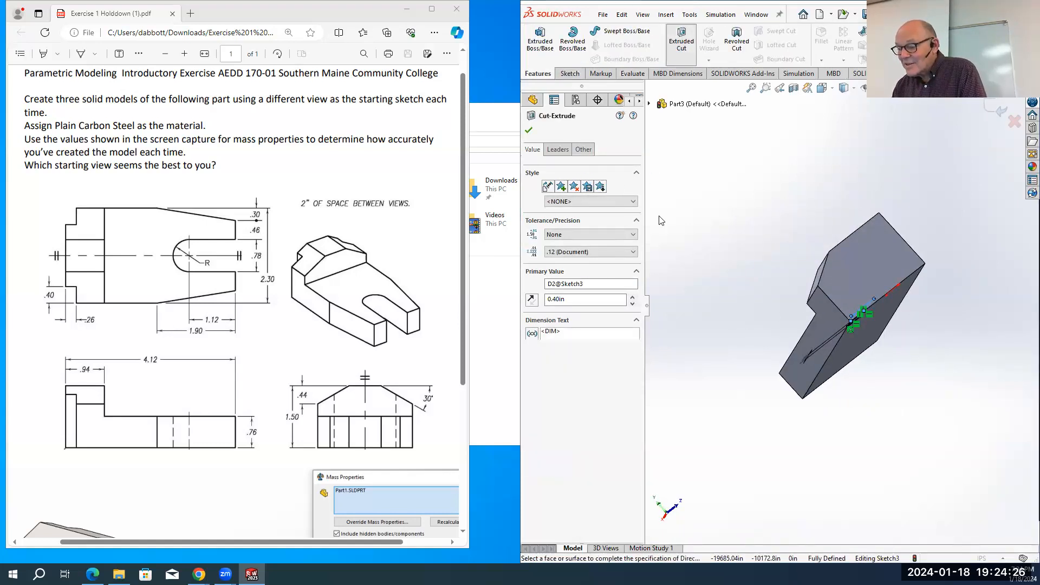
click(590, 196)
click(595, 200)
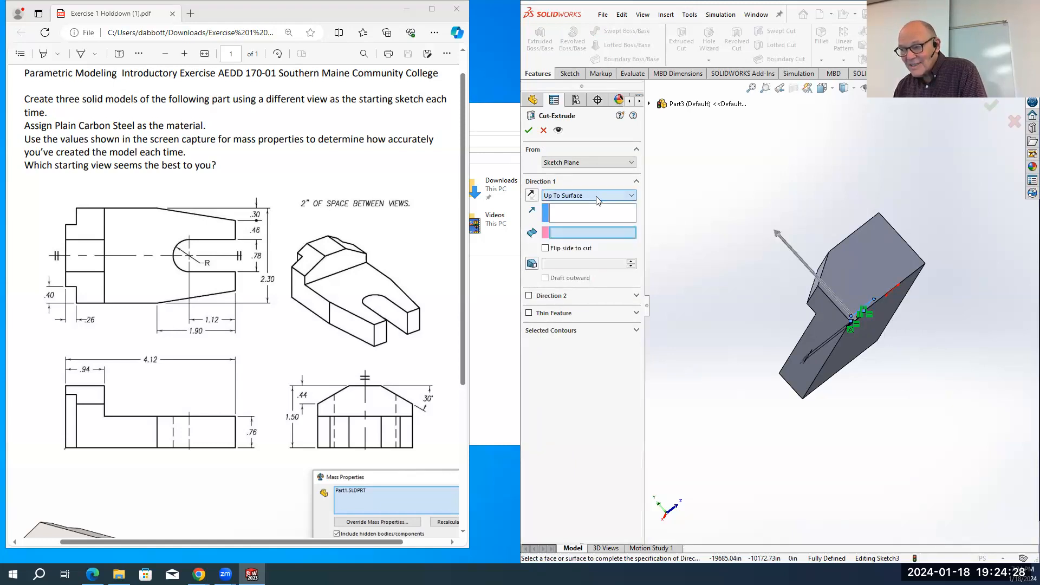
middle_drag(713, 234, 840, 285)
click(866, 308)
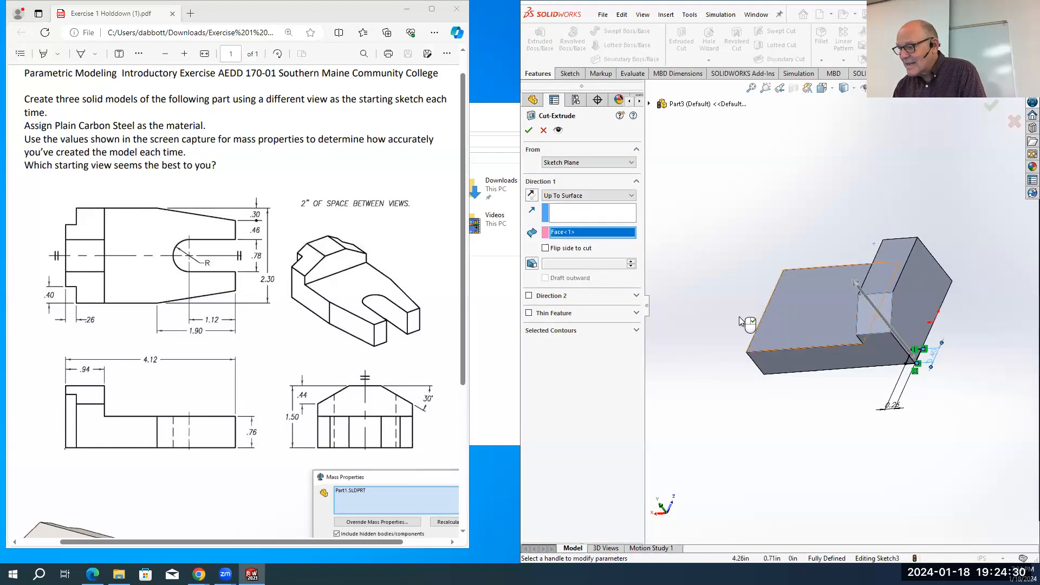
click(529, 132)
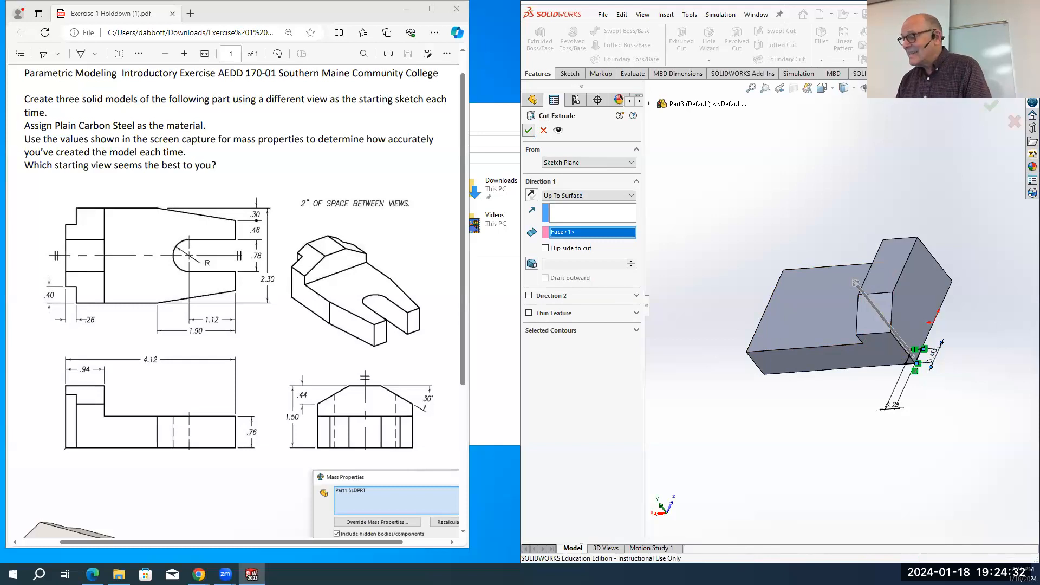
middle_drag(854, 516, 789, 486)
click(826, 447)
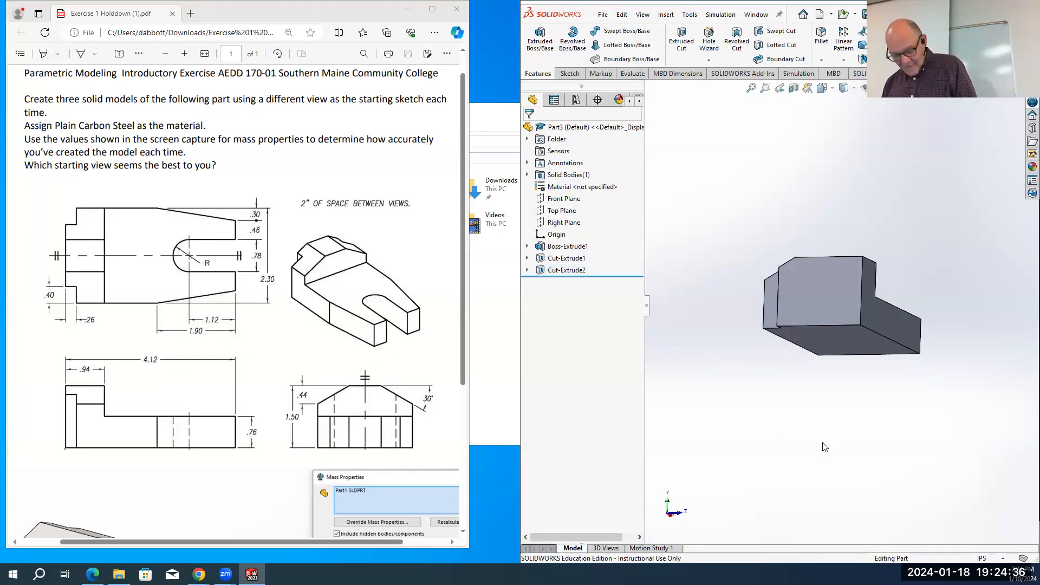
key(space)
click(862, 479)
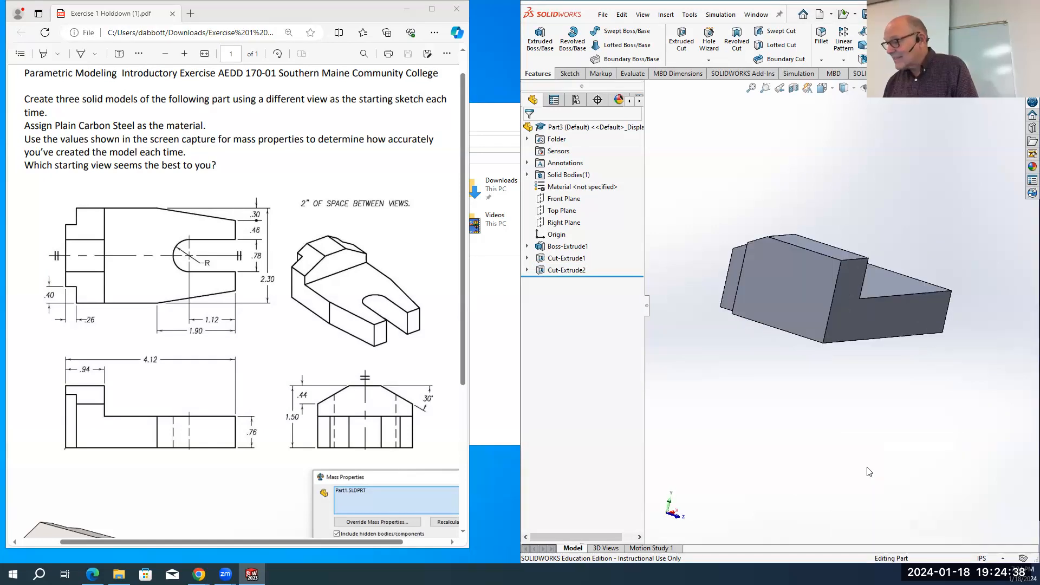
click(569, 73)
click(812, 230)
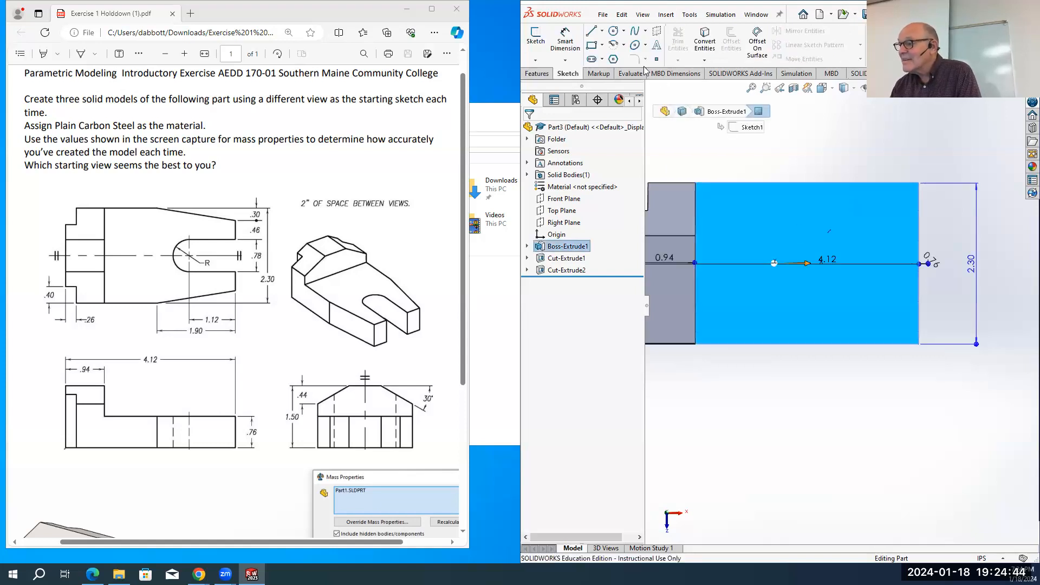
click(592, 31)
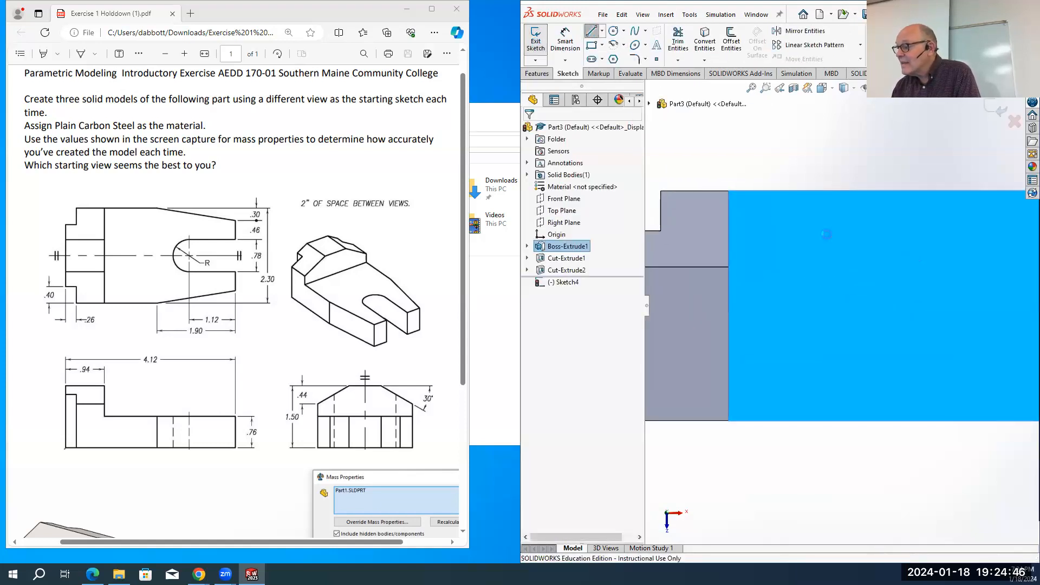
key(ctrl+z)
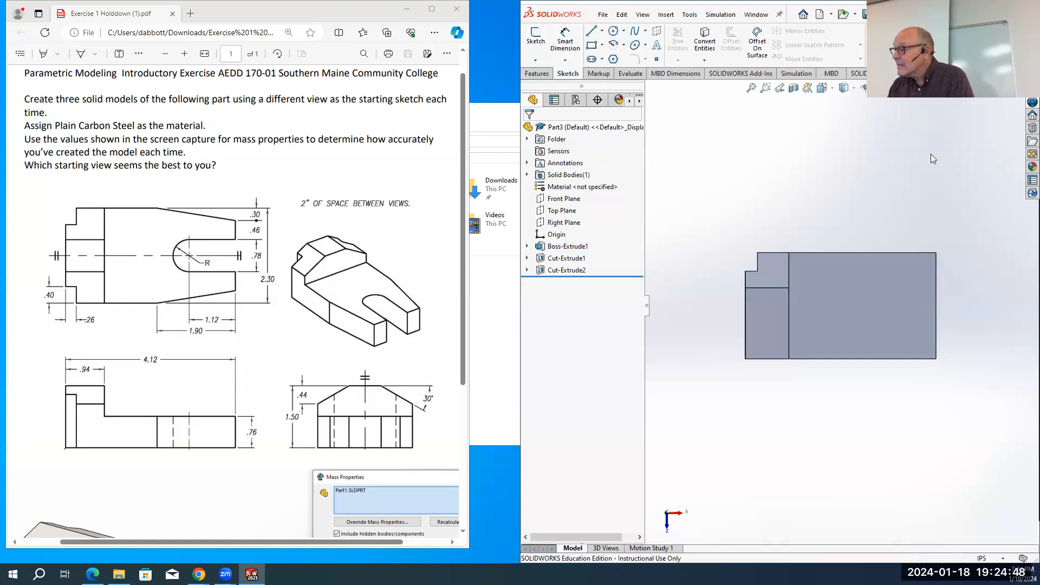
Sketch a closed triangle across a free-end corner of the low leg's top face, about 2.00 in along the side and 0.54 in across the end
click(536, 38)
click(872, 313)
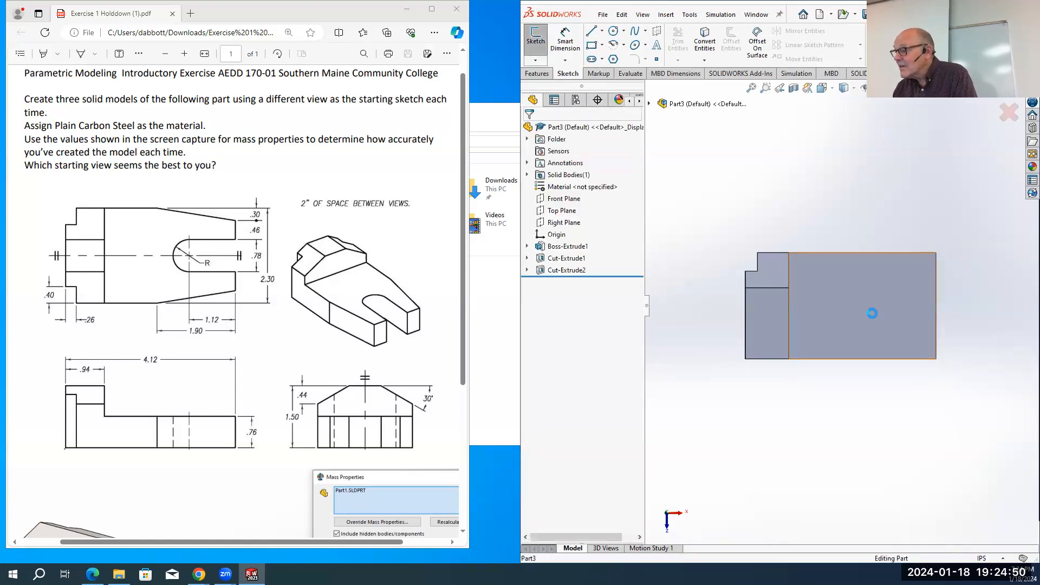
key(l)
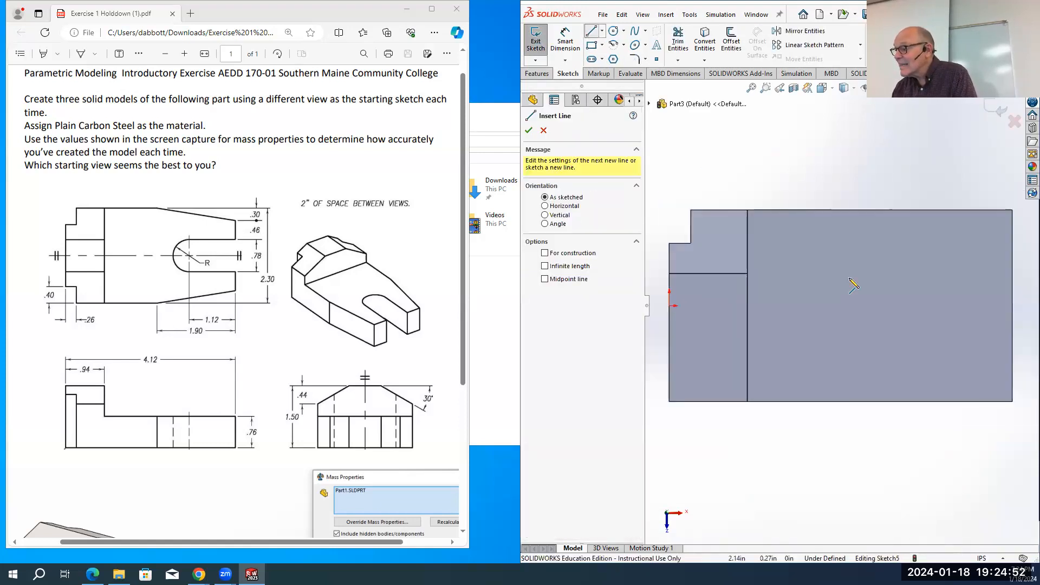
scroll(850, 280, up, 3)
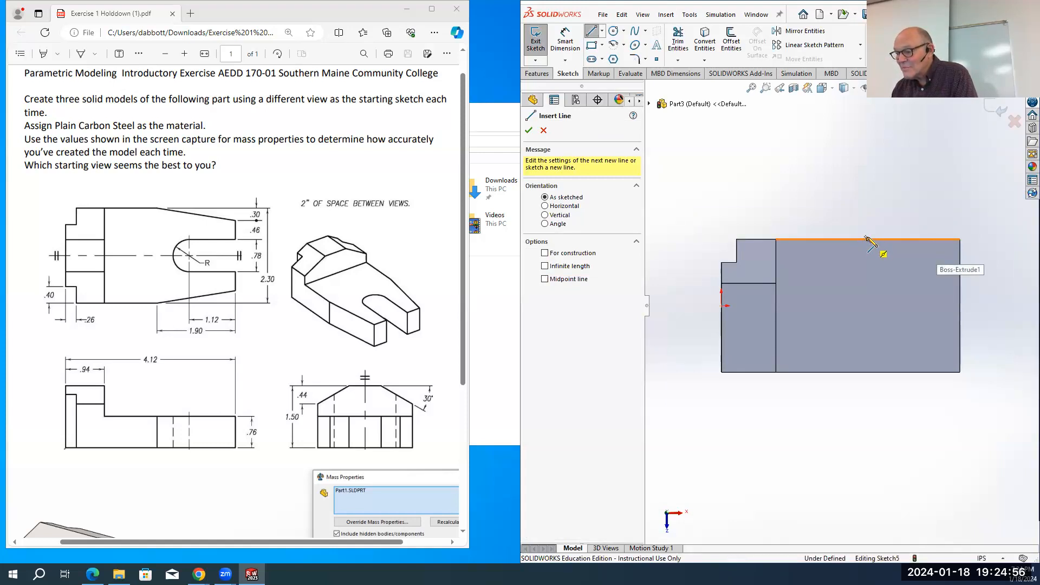
click(868, 239)
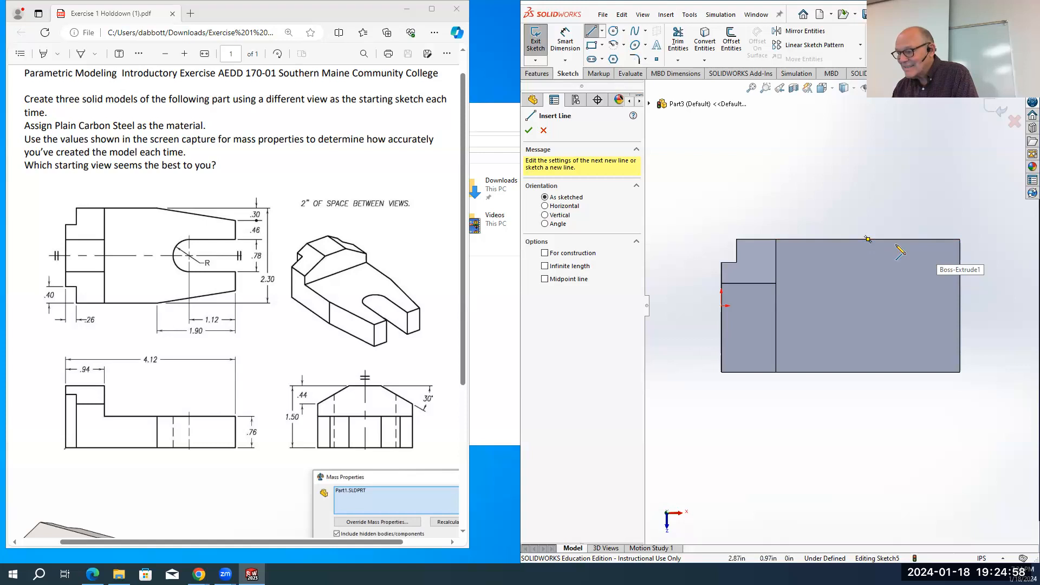
click(844, 239)
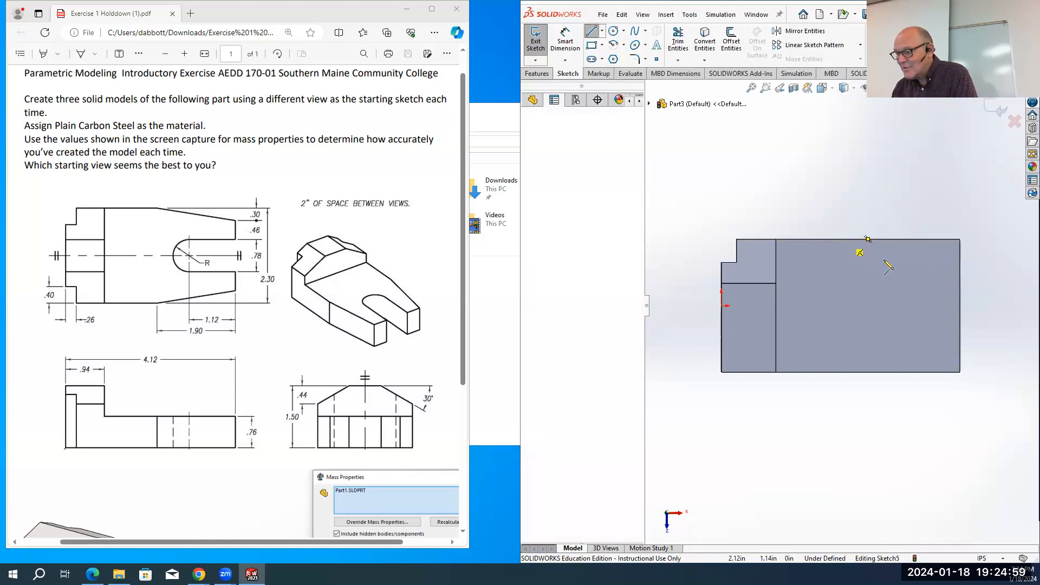
click(960, 238)
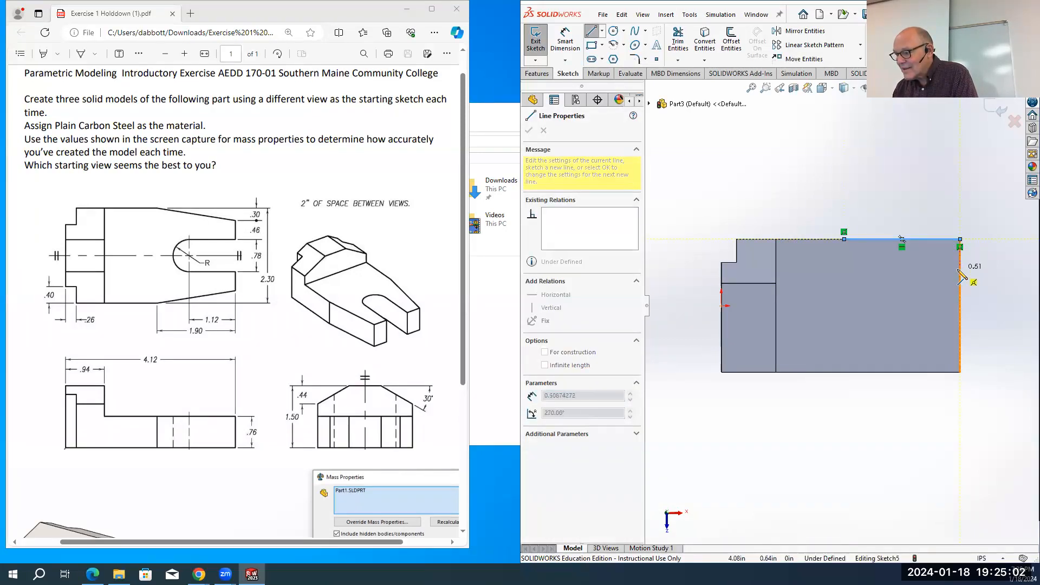
click(960, 270)
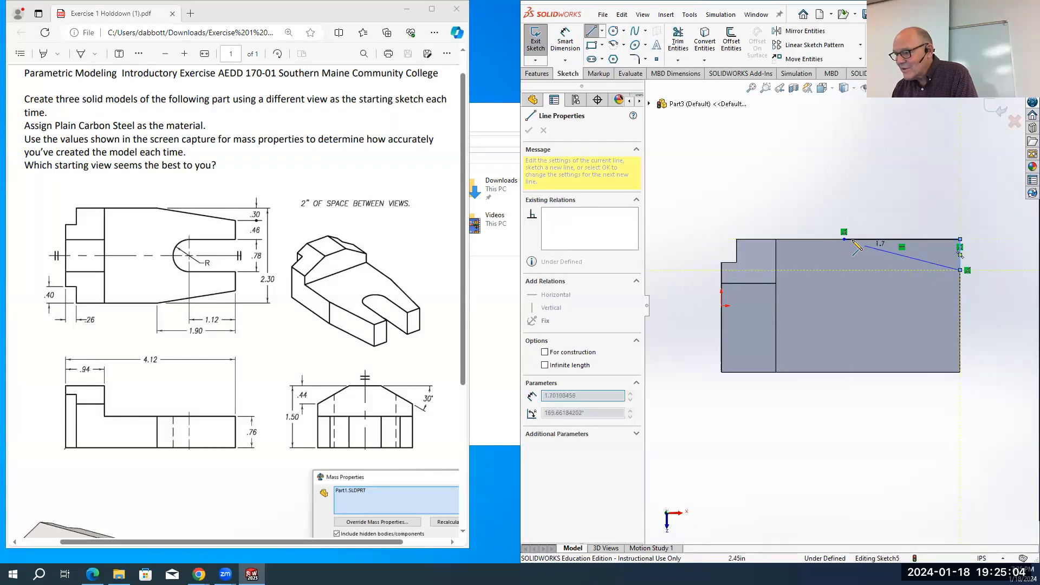
click(845, 237)
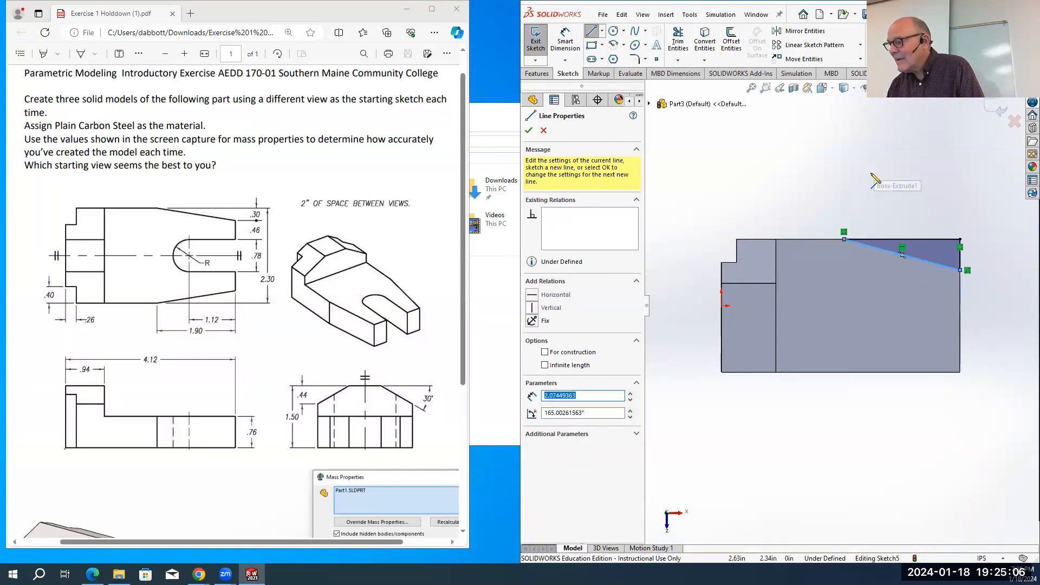
key(Escape)
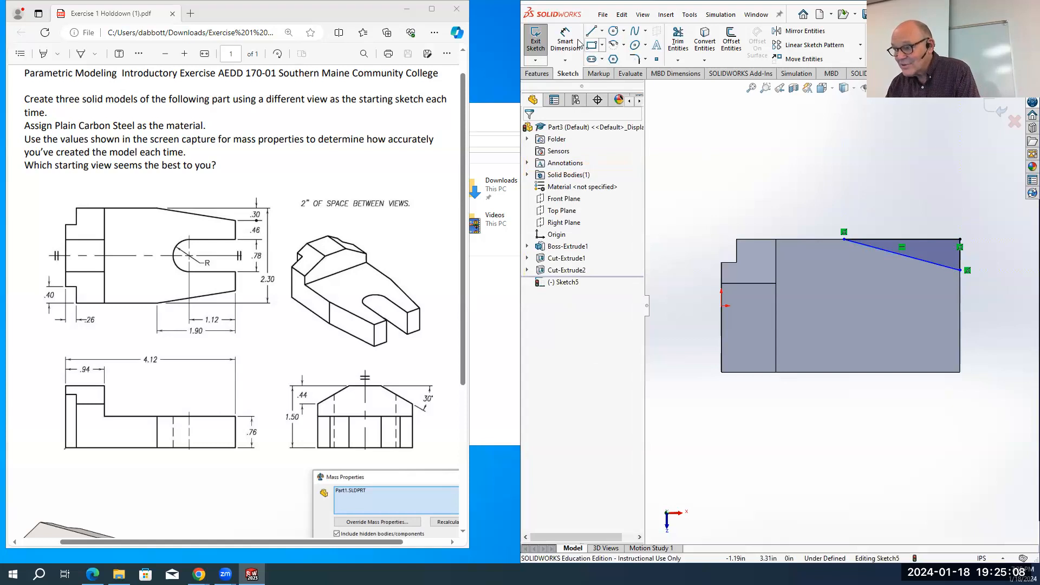
Dimension the triangle's long side on the leg's side edge to 1.90 in
right_drag(690, 175, 695, 142)
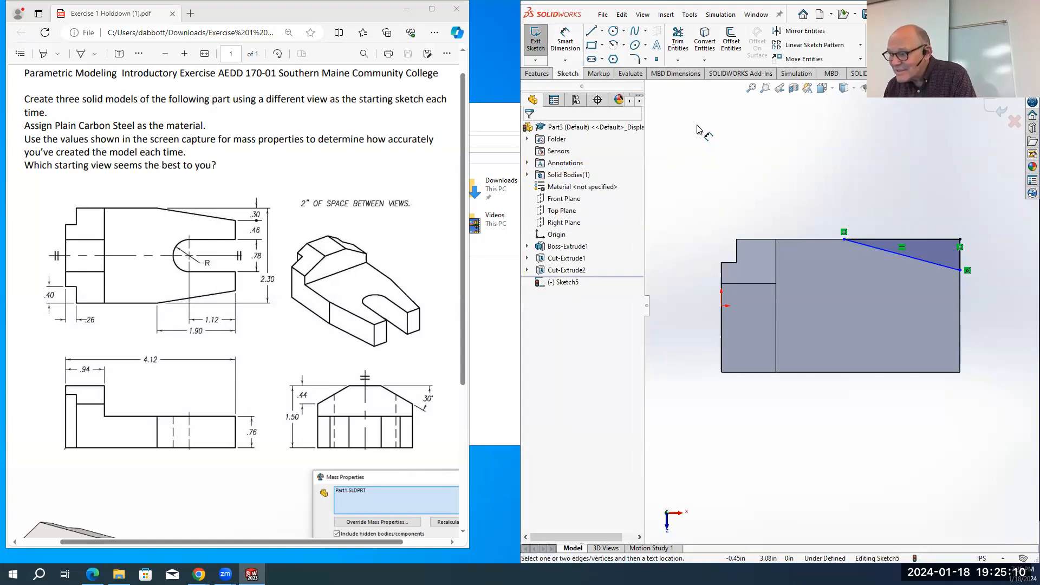
click(885, 225)
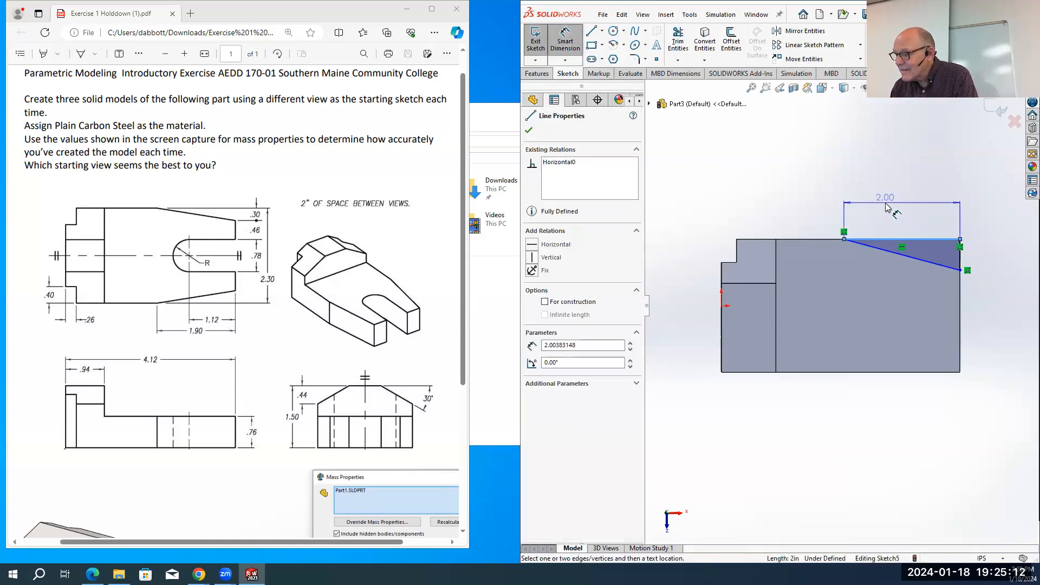
click(887, 203)
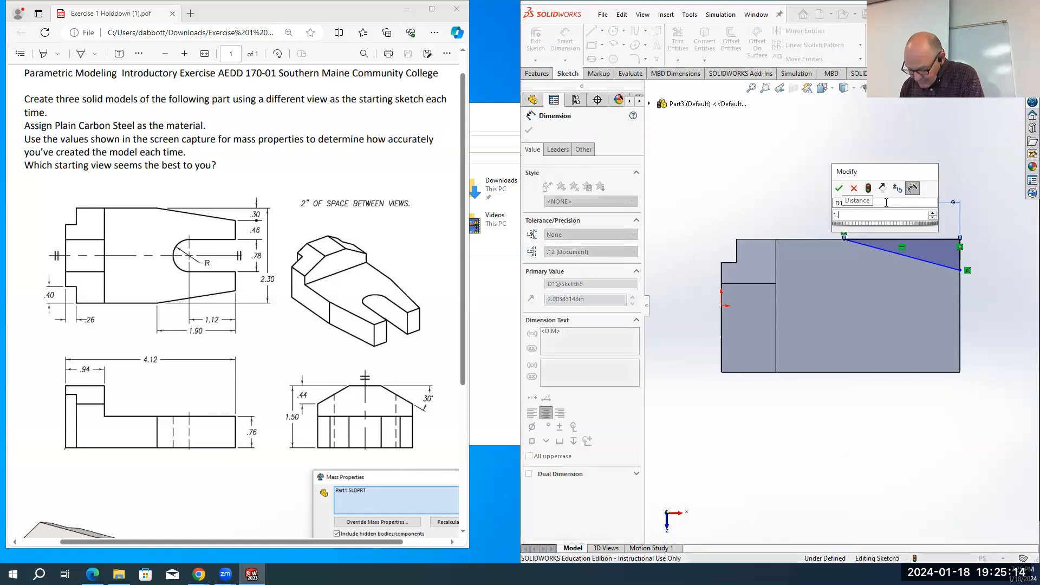
key(Return)
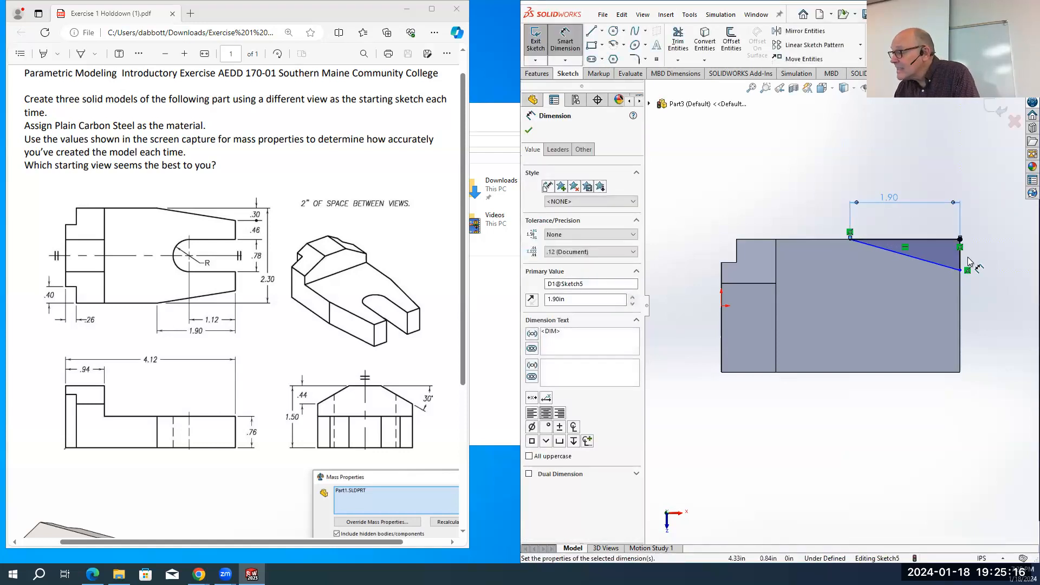
Dimension the triangle's short side along the leg's end edge to 0.30 in
click(961, 255)
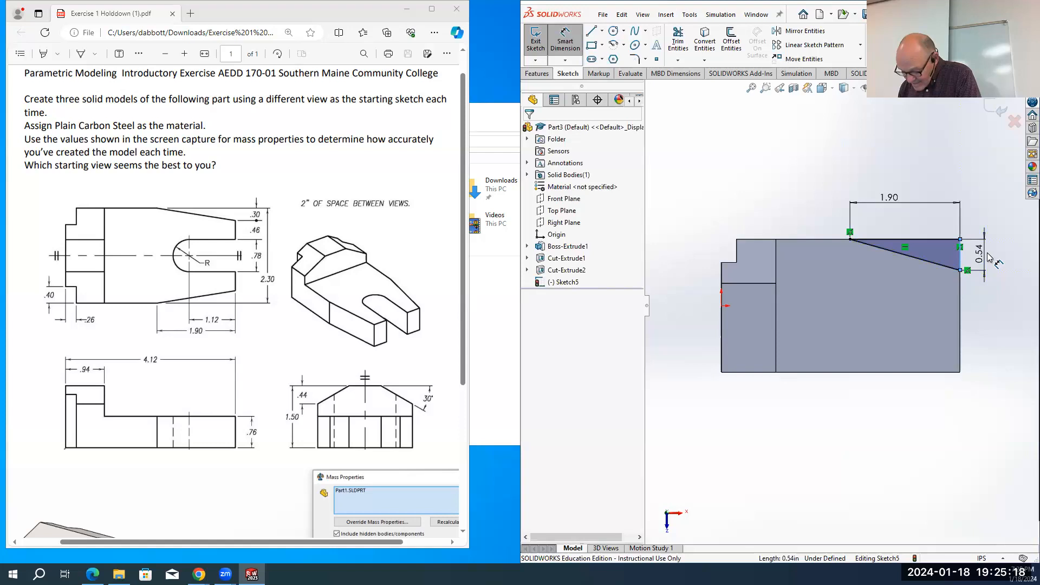
click(987, 256)
key(Return)
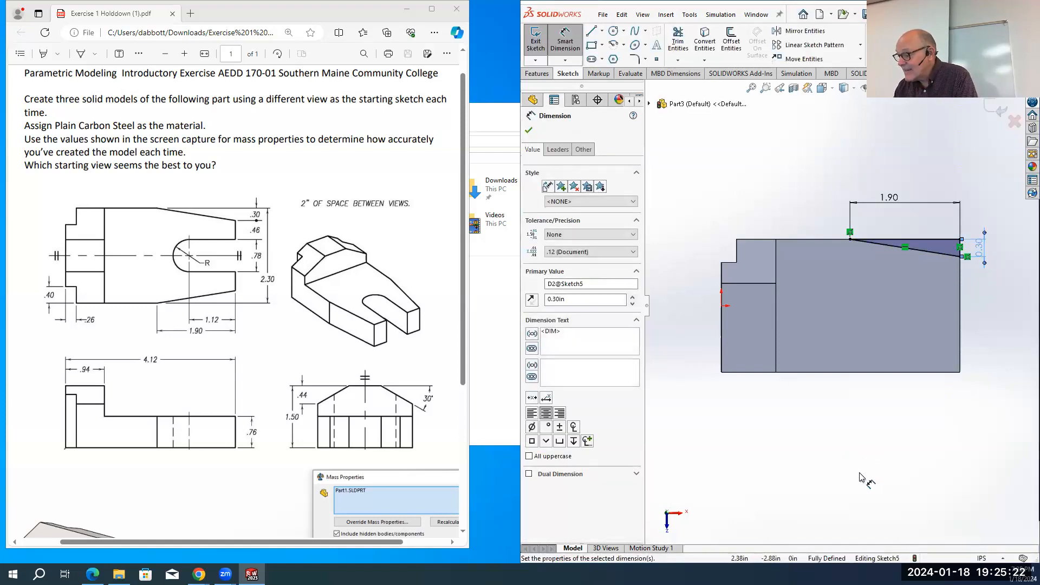
key(ctrl+7)
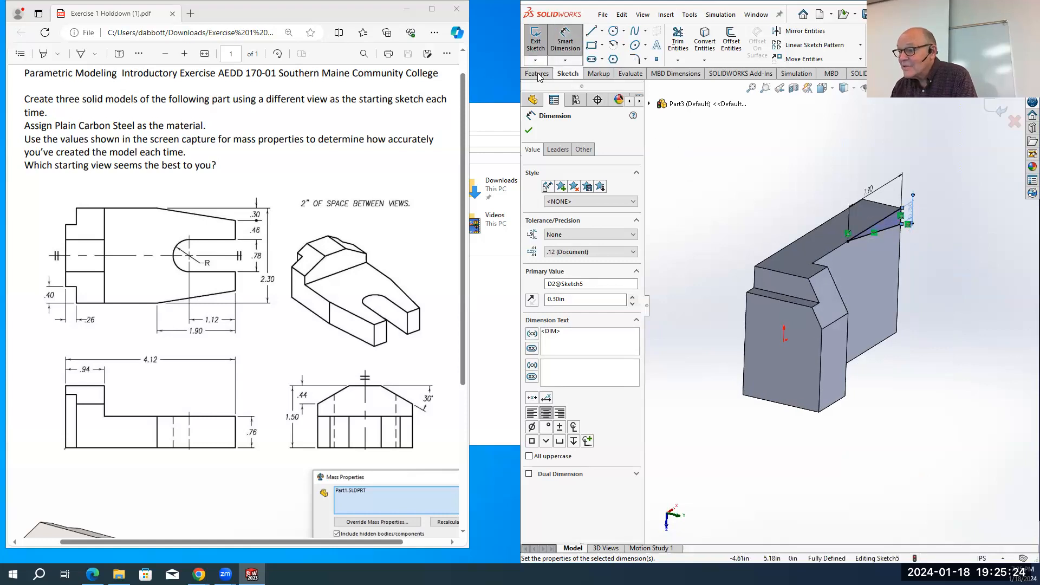
Cut the triangle through the low leg with Extruded Cut, Up To Surface, ending at the part's bottom face
click(538, 73)
click(681, 39)
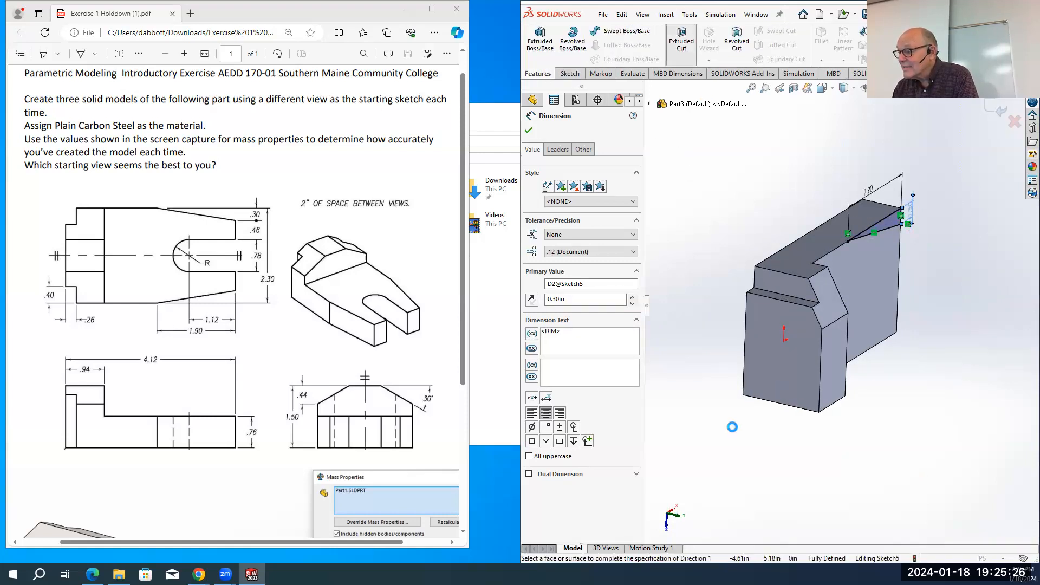
middle_drag(827, 454, 809, 305)
click(809, 306)
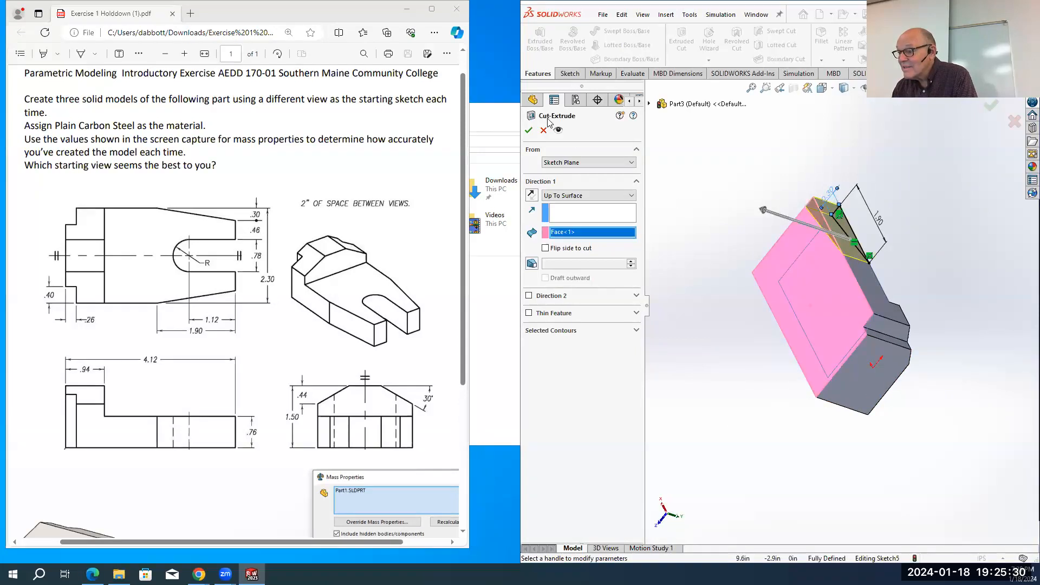
click(530, 132)
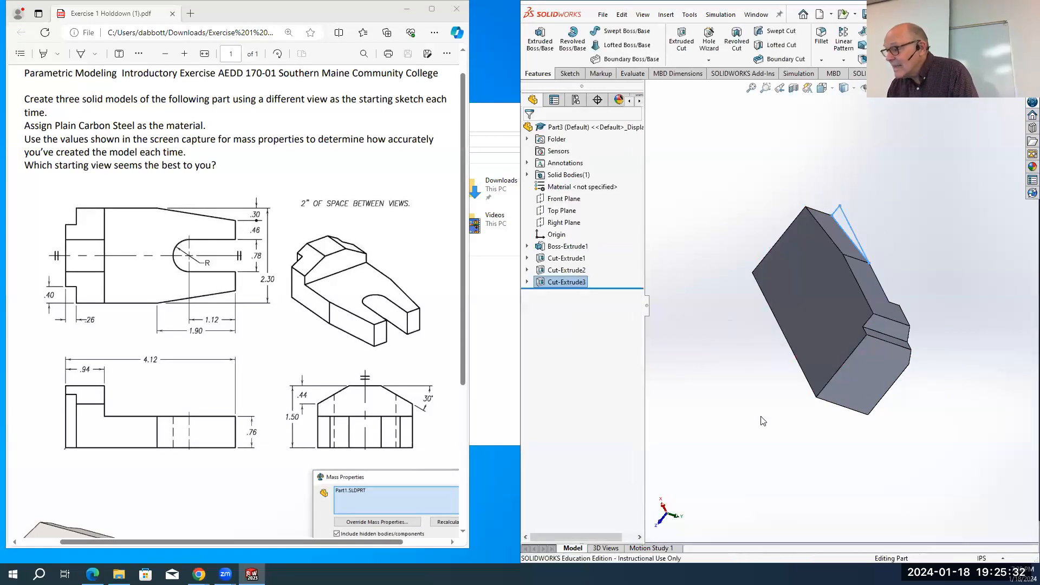
Mirror the chamfer cut, the rectangular corner cut and the triangular taper cut about the Front Plane
middle_drag(773, 426, 839, 223)
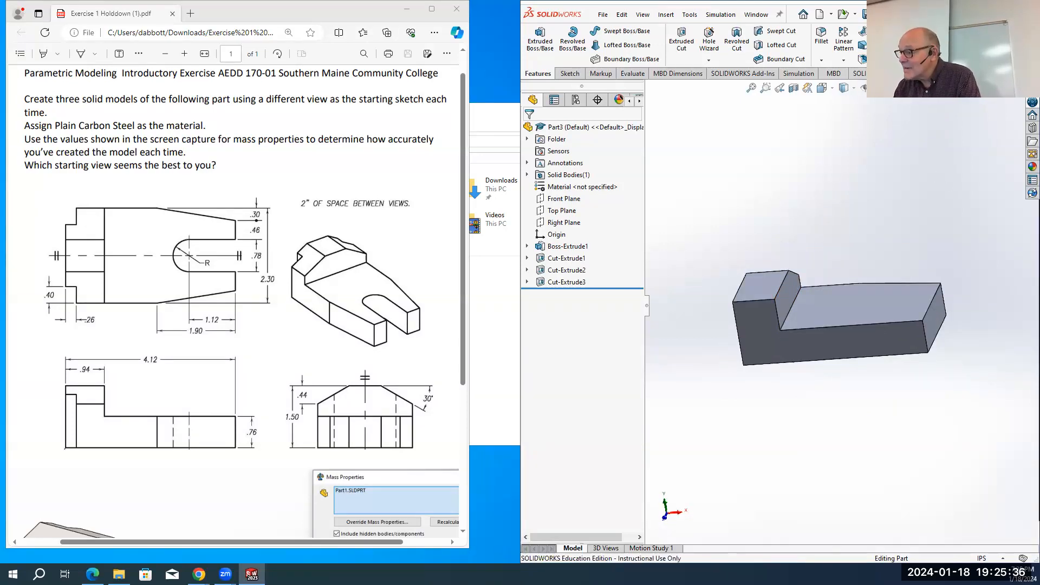
click(910, 59)
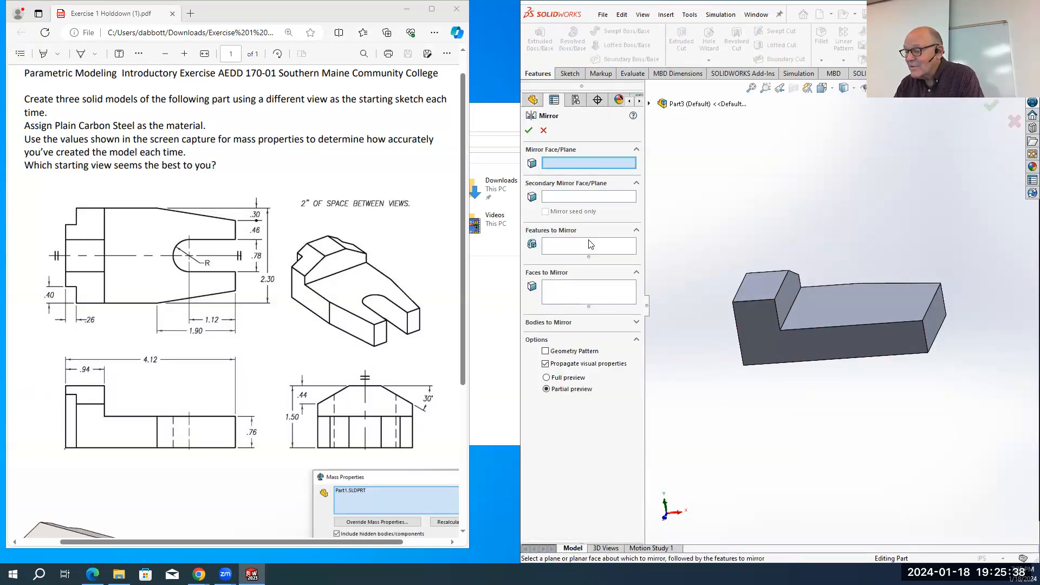
click(650, 103)
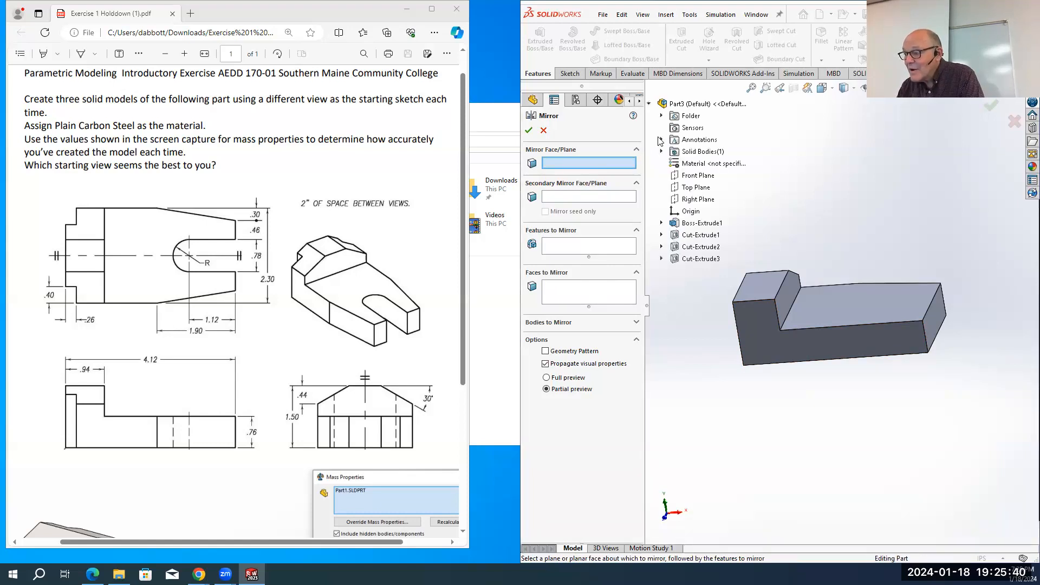
click(692, 177)
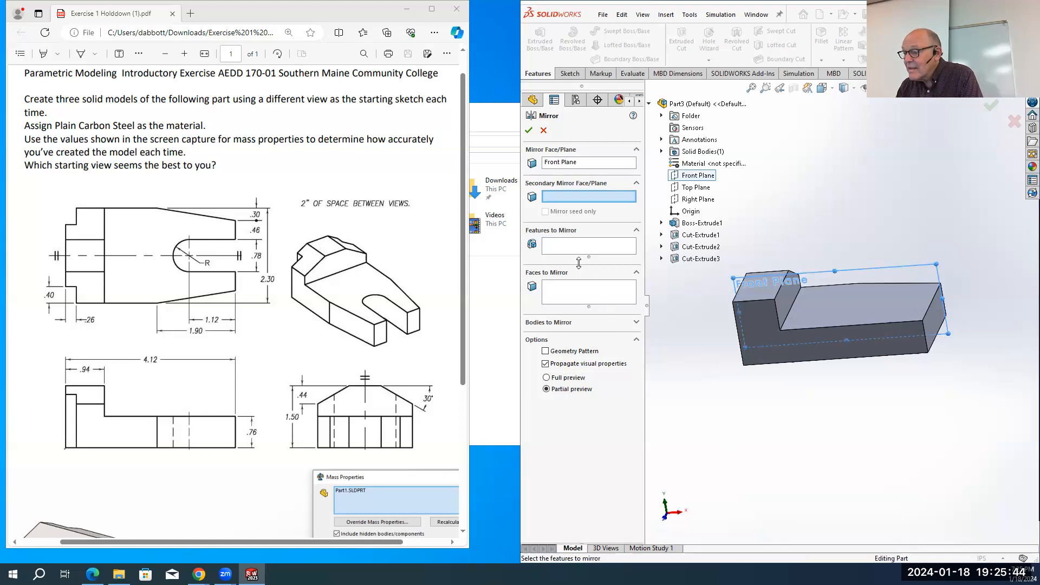
click(585, 248)
click(700, 235)
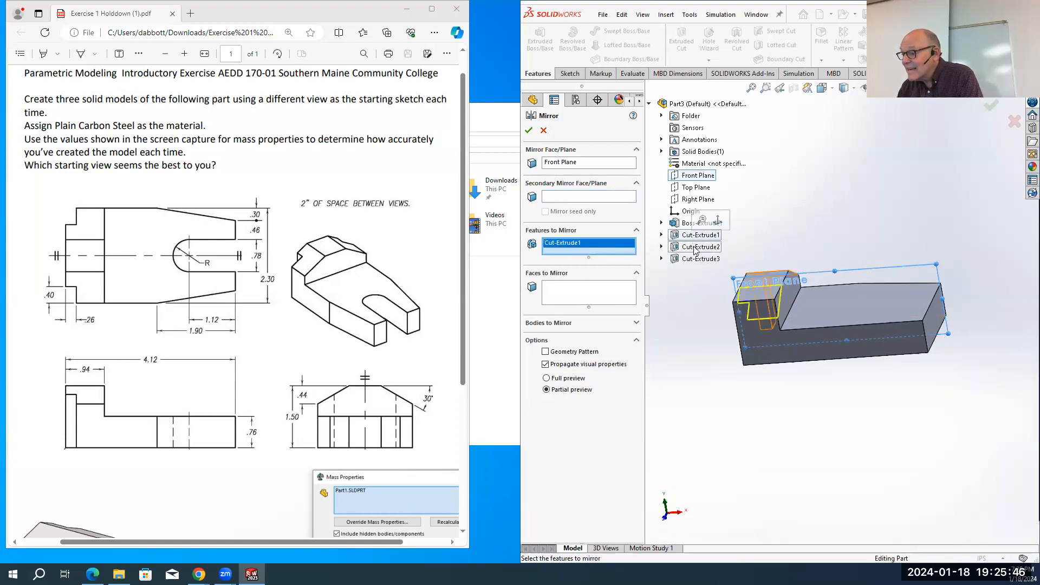
click(698, 247)
click(691, 260)
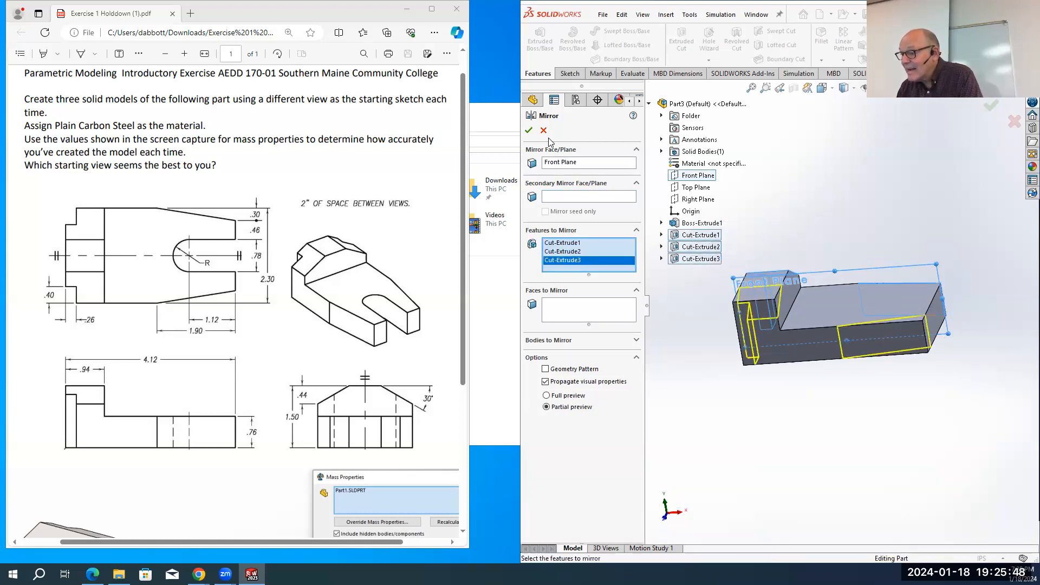
click(529, 131)
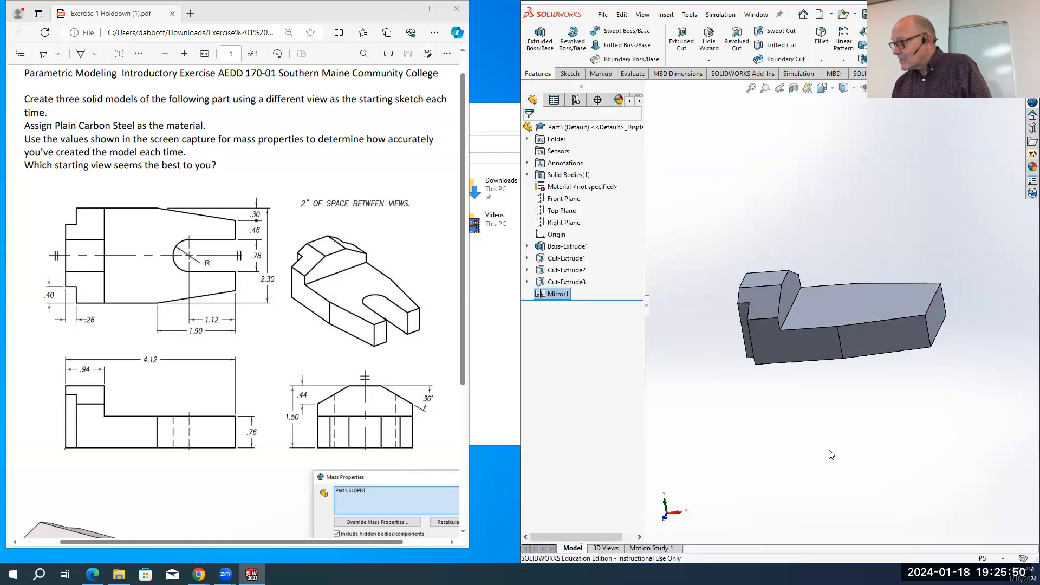
Sketch a horizontal centerline about 1.76 in long on the low leg's top face, running inward from the free end edge's midpoint
key(space)
click(859, 489)
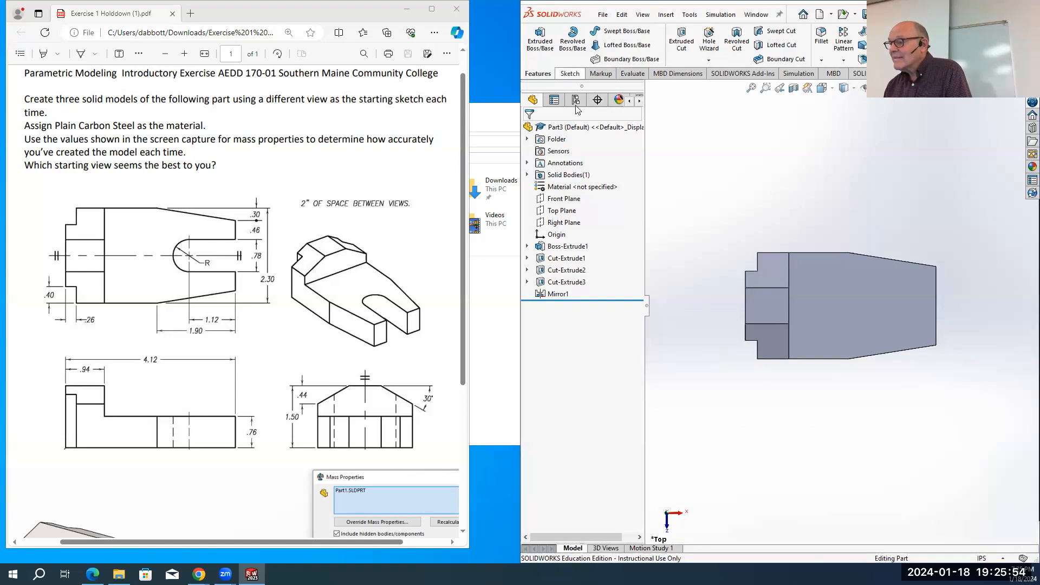
click(570, 73)
click(856, 292)
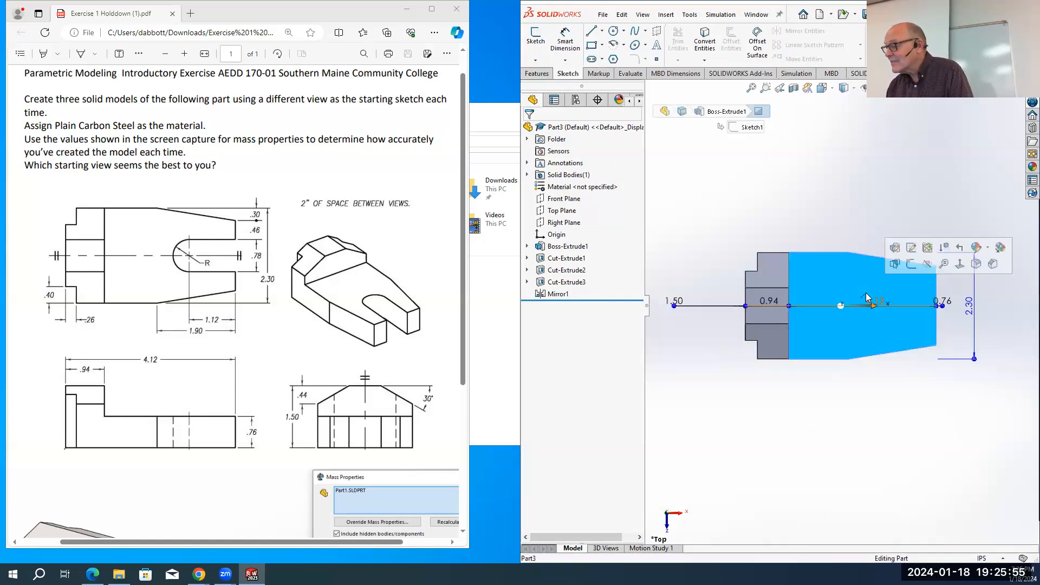
click(604, 33)
click(612, 58)
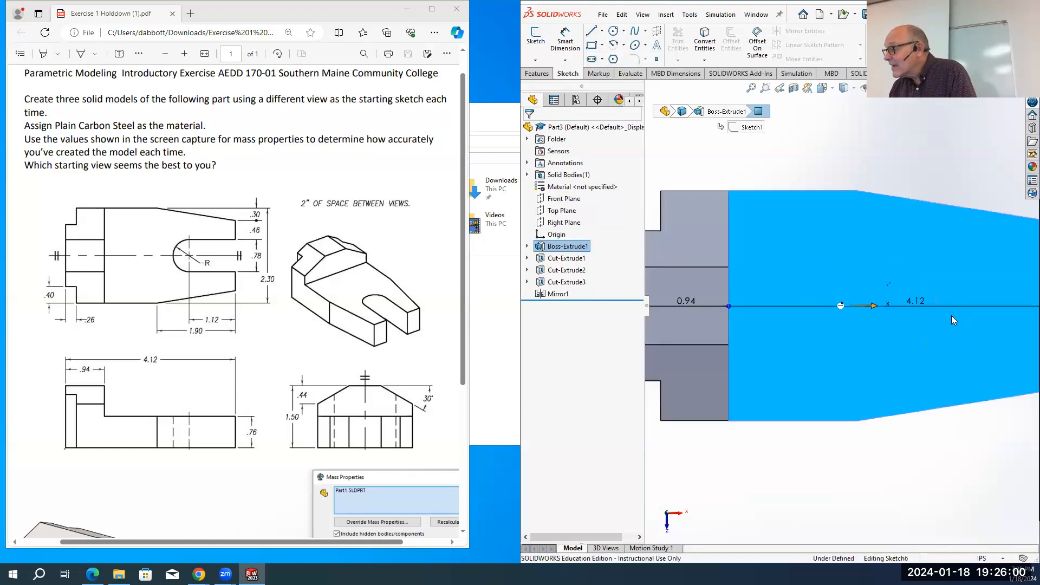
scroll(952, 316, up, 5)
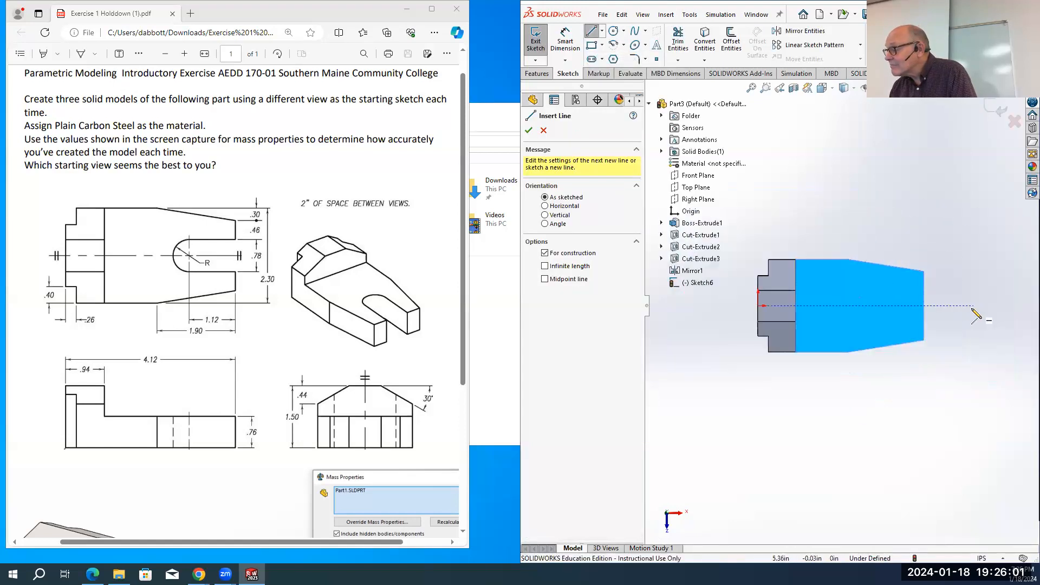
click(924, 306)
click(854, 307)
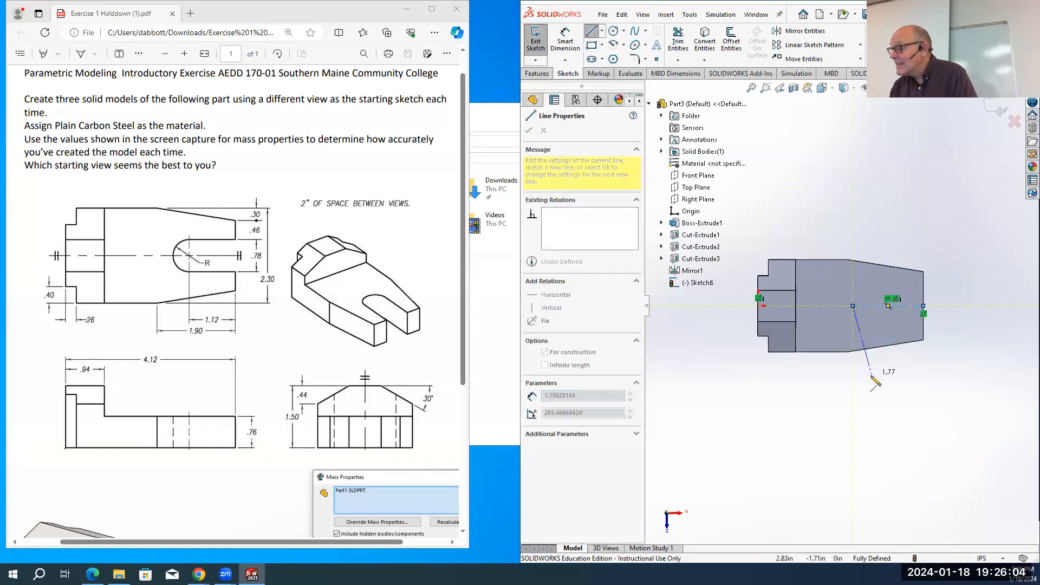
key(Escape)
Dimension the centerline's length to 1.12 in
right_drag(898, 445, 895, 397)
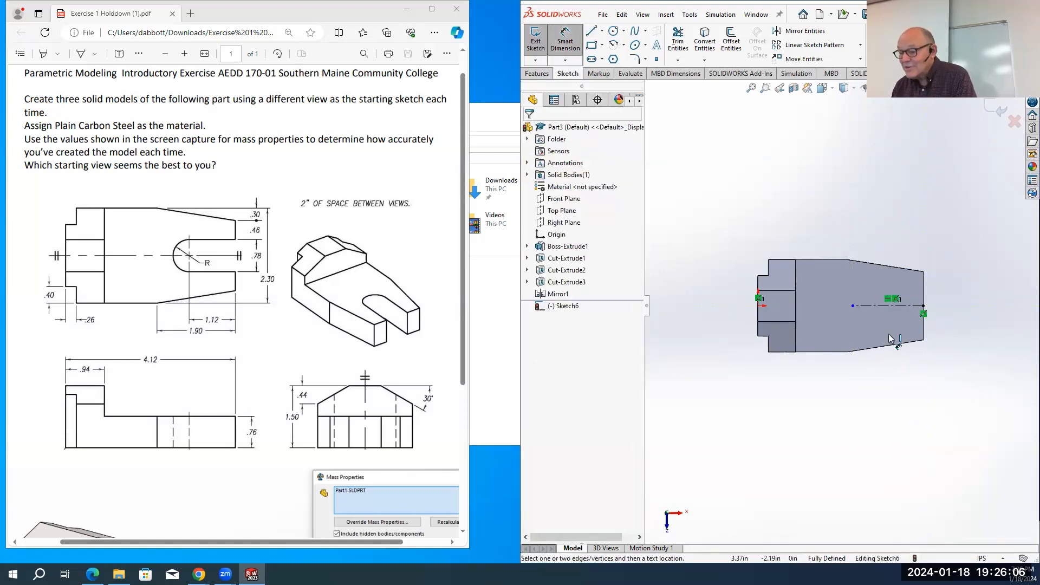
click(889, 306)
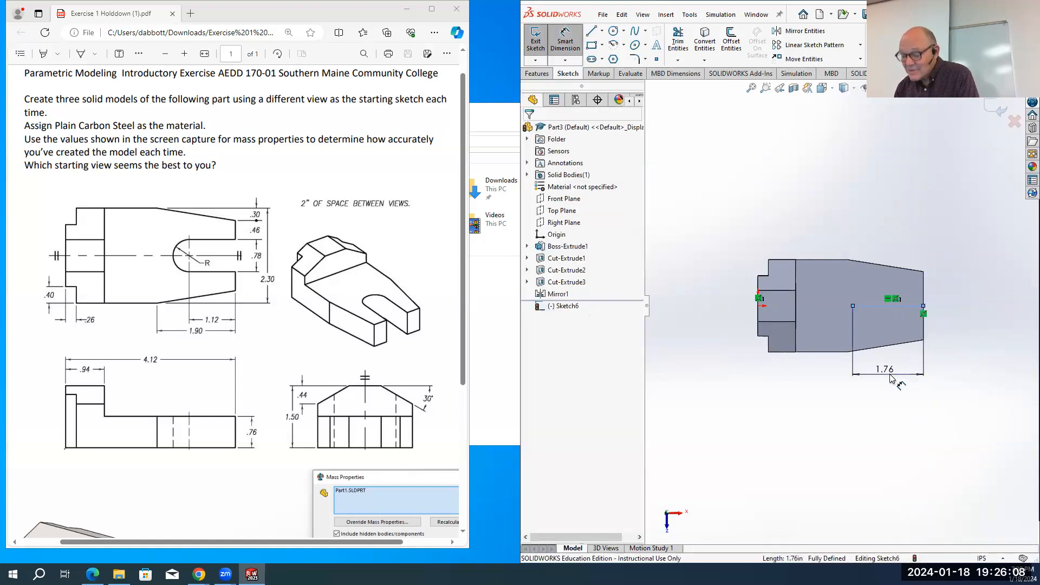
click(890, 378)
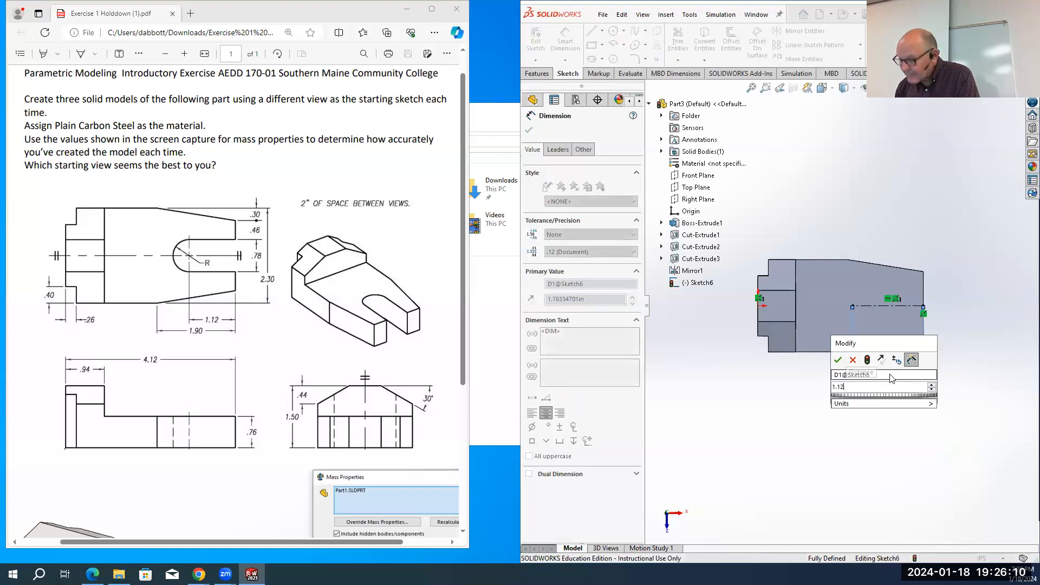
key(Return)
Sketch a circle about 0.87 in in diameter, centred on the centerline's inner endpoint
scroll(943, 221, up, 1)
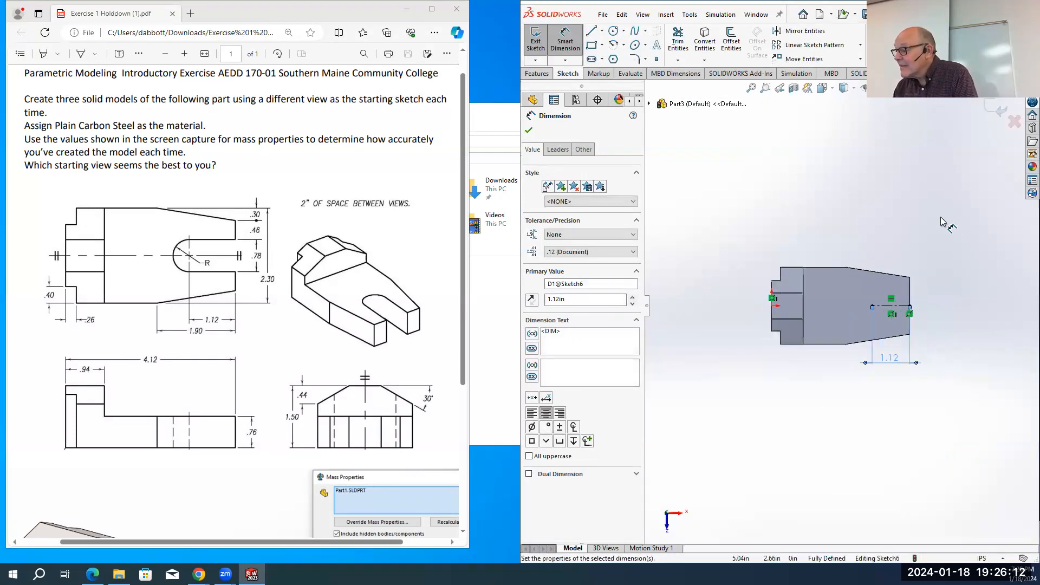
scroll(952, 225, down, 3)
click(612, 31)
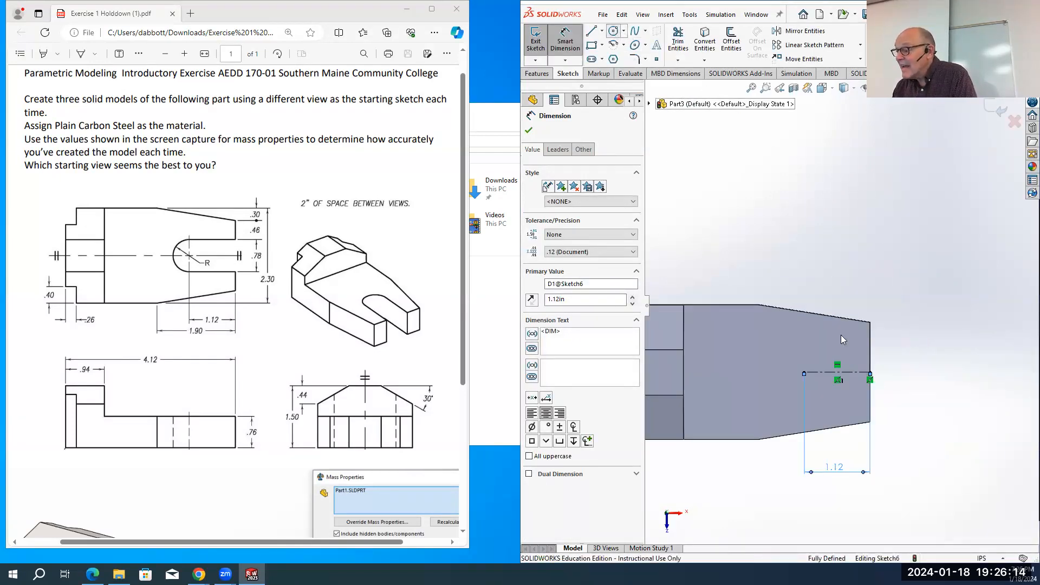
click(804, 374)
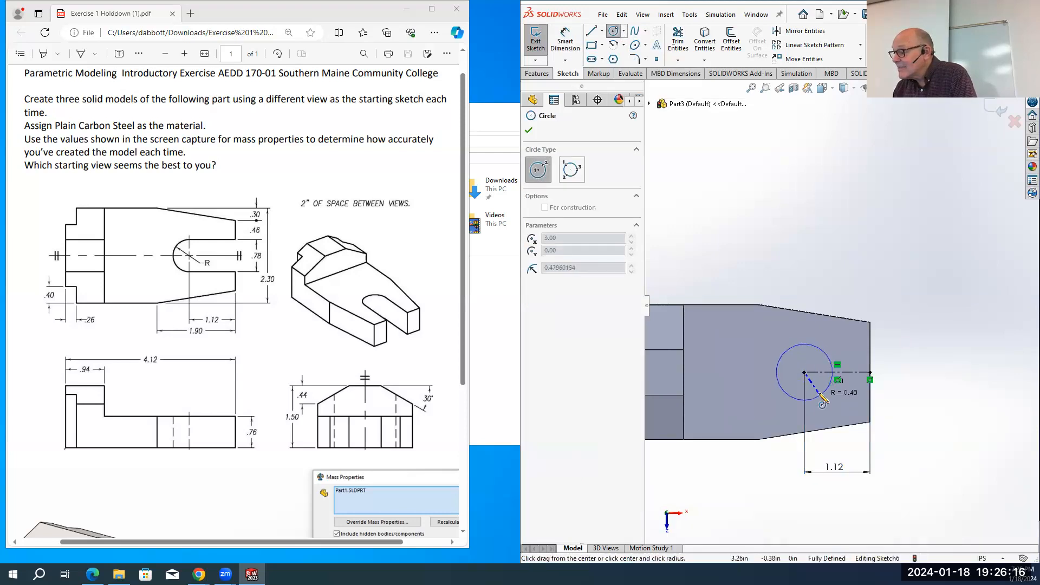
click(825, 387)
Dimension the circle's diameter to 0.78 in
right_drag(923, 431, 940, 329)
click(828, 362)
click(897, 276)
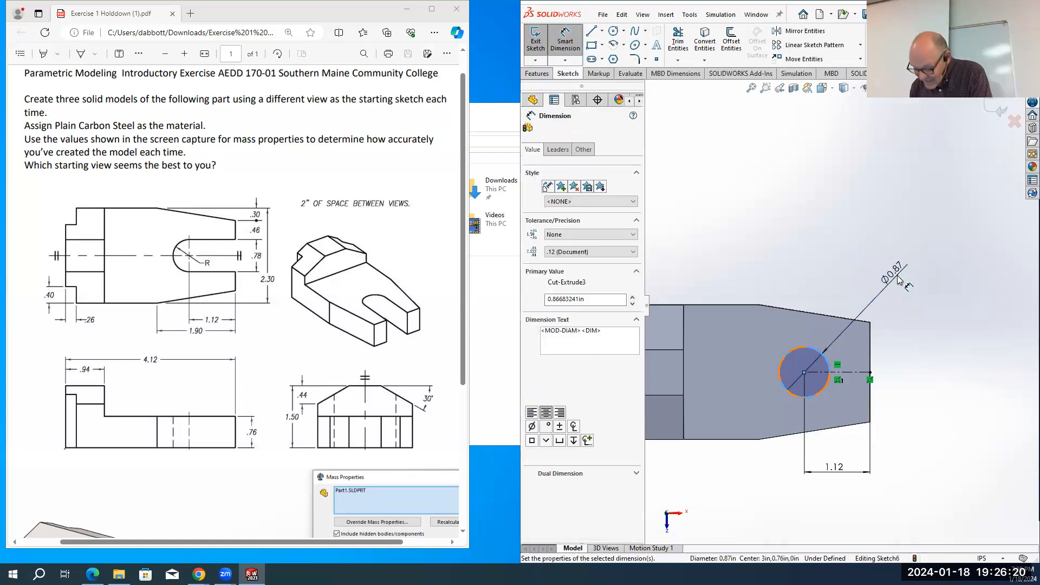
key(Return)
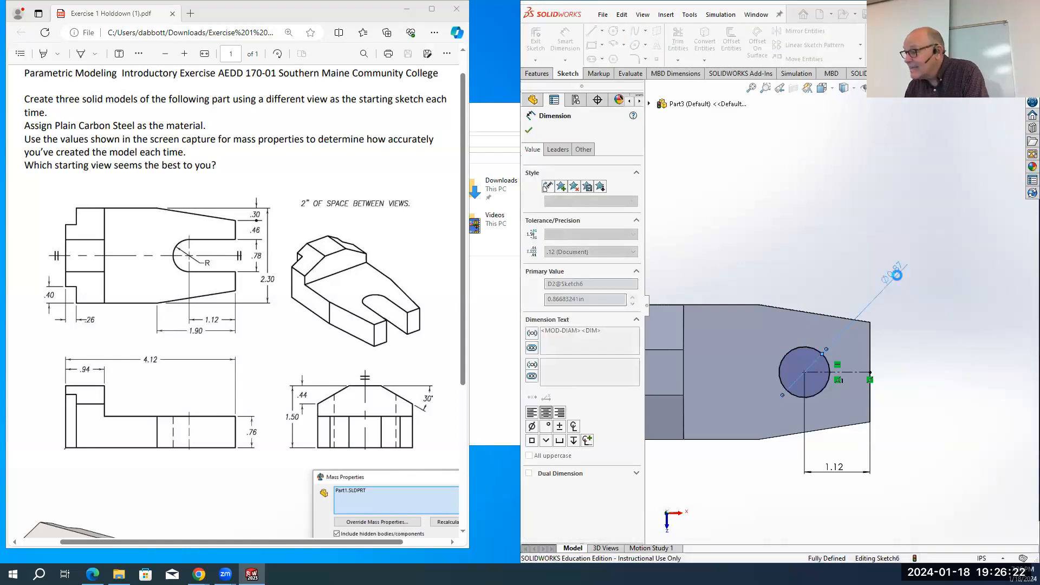
Draw a three-line chain from the circle's upper tangent point to the free end edge, along it, and back to the lower tangent point
click(593, 33)
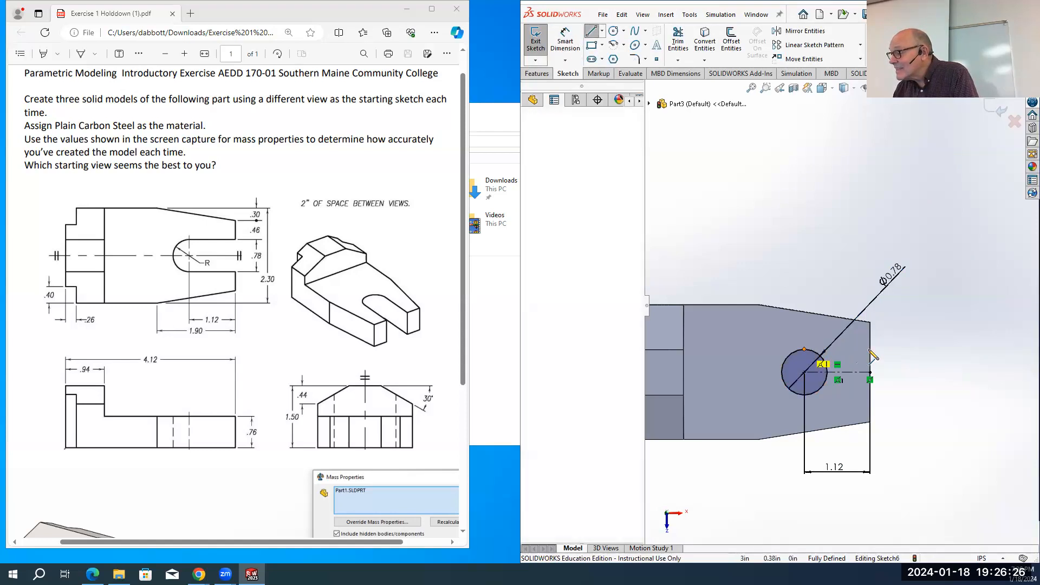
click(804, 349)
click(871, 349)
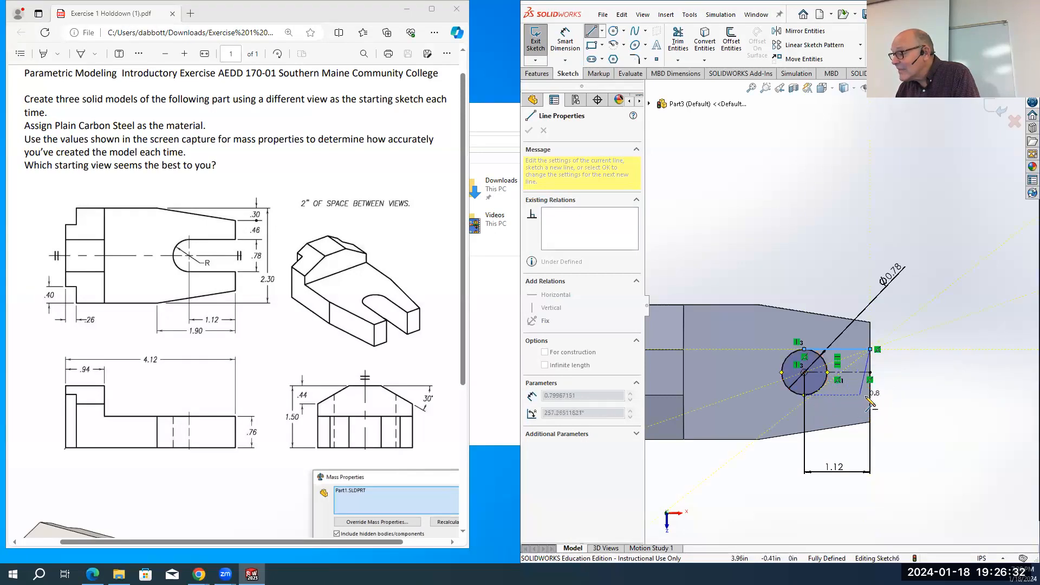
click(871, 396)
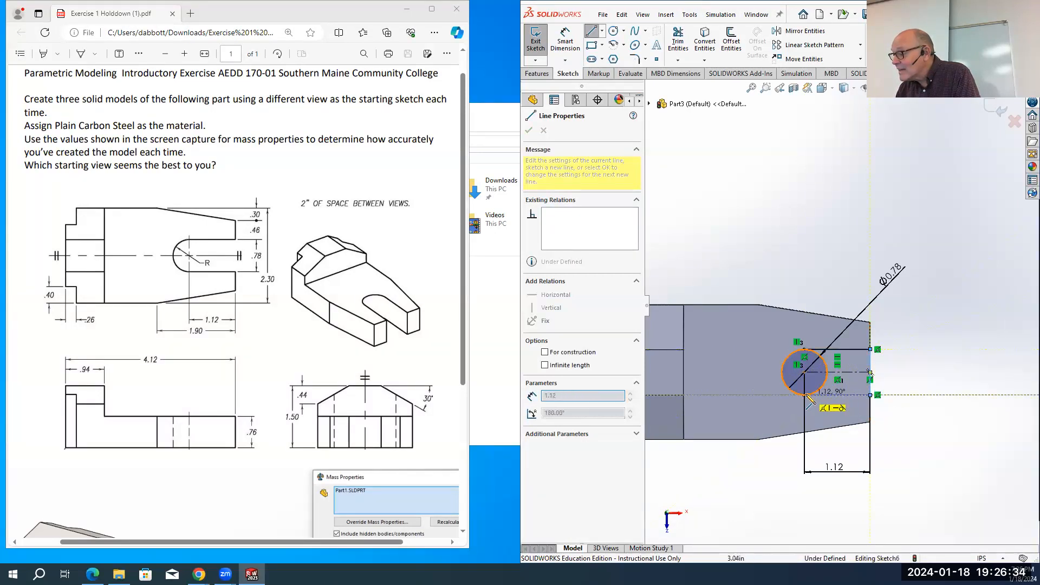
click(806, 396)
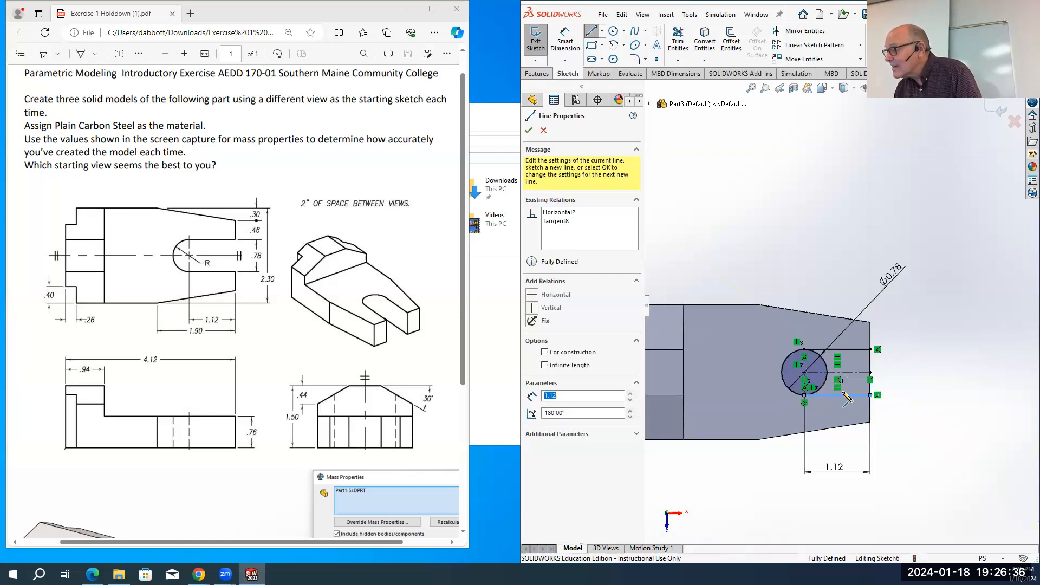
key(Escape)
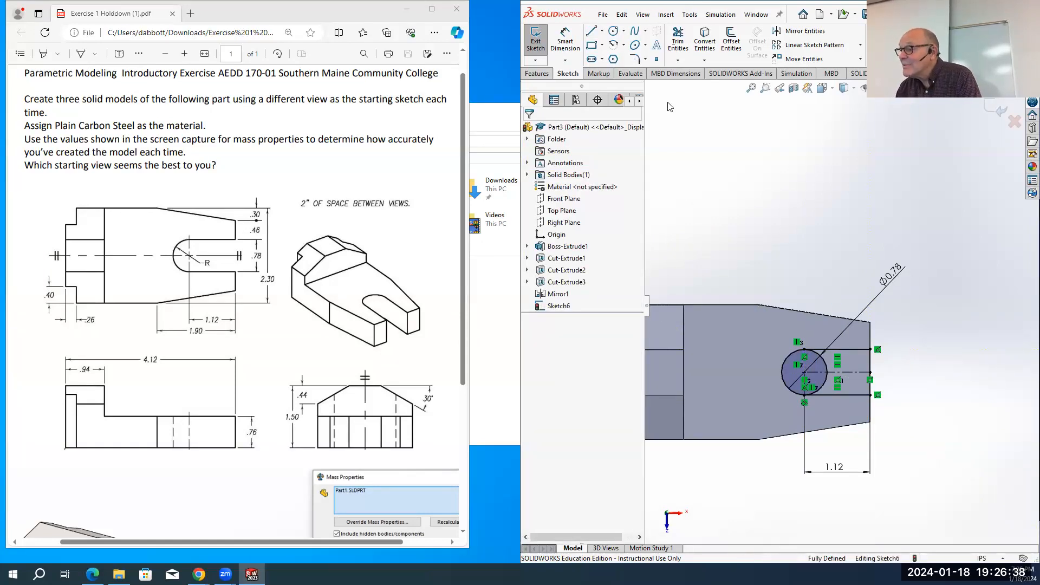
Trim away the half of the circle facing the free end with Power trim, leaving a closed slot outline
click(677, 41)
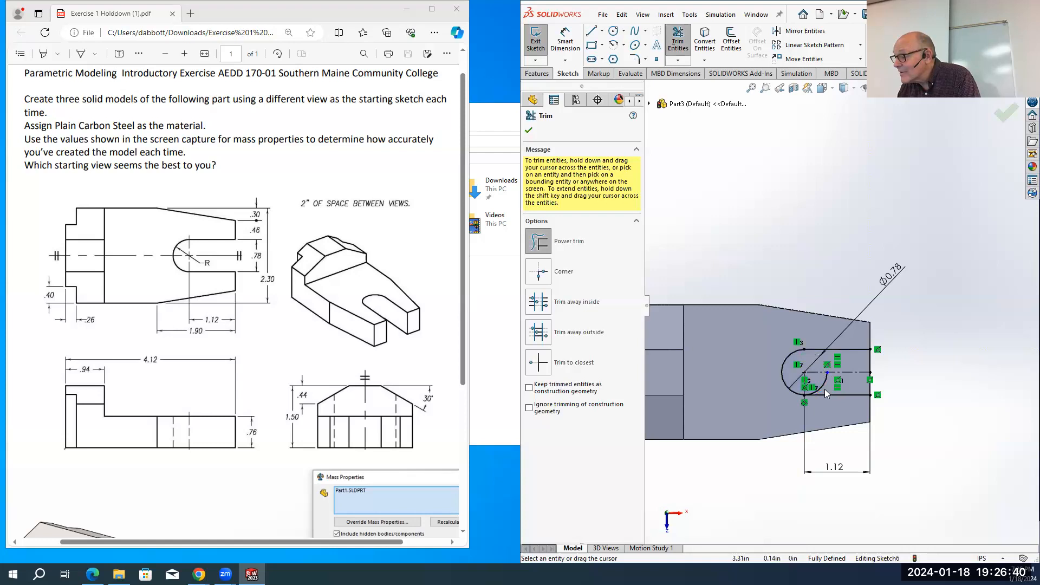
key(ctrl+7)
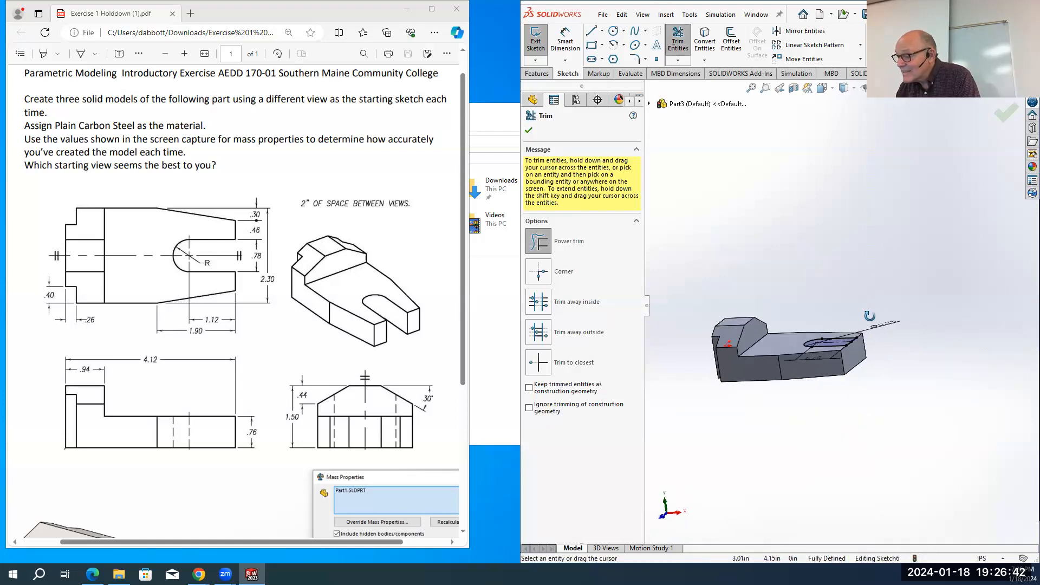
click(529, 132)
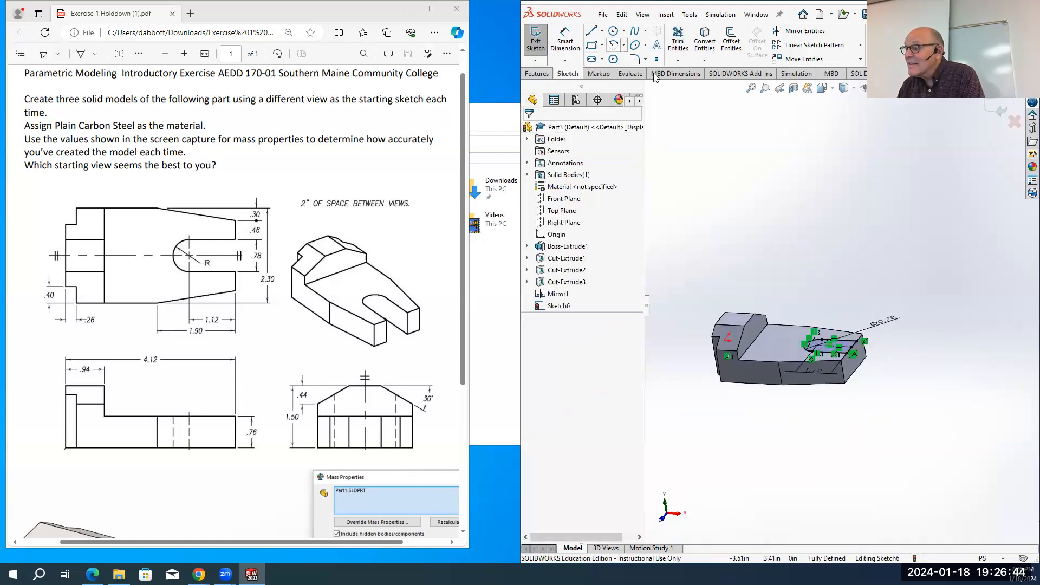
Cut the slot through the leg with Extruded Cut, Up To Surface, ending at the bottom face, and show the part in Trimetric view
click(539, 76)
click(682, 41)
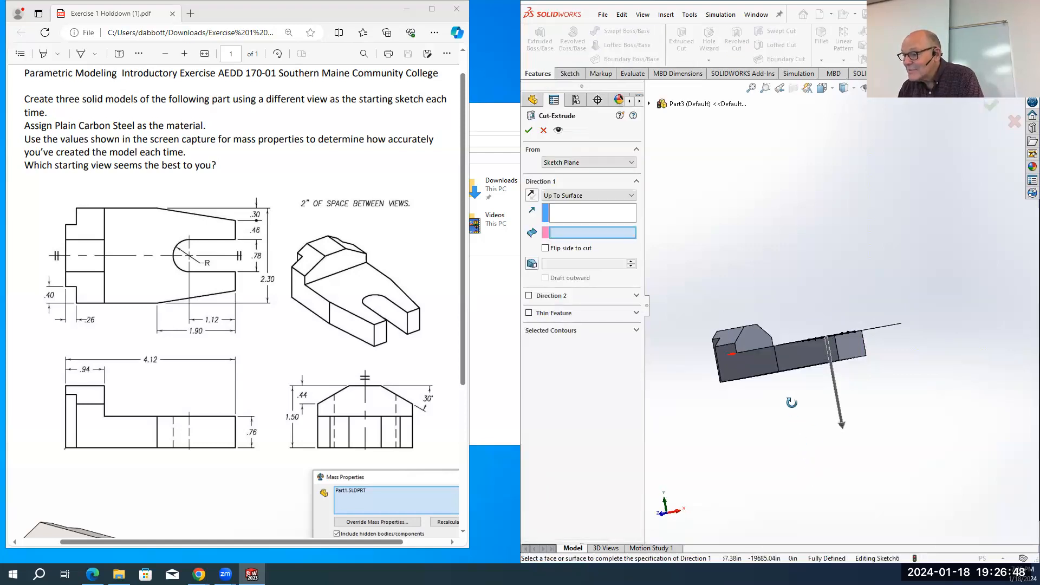
click(788, 380)
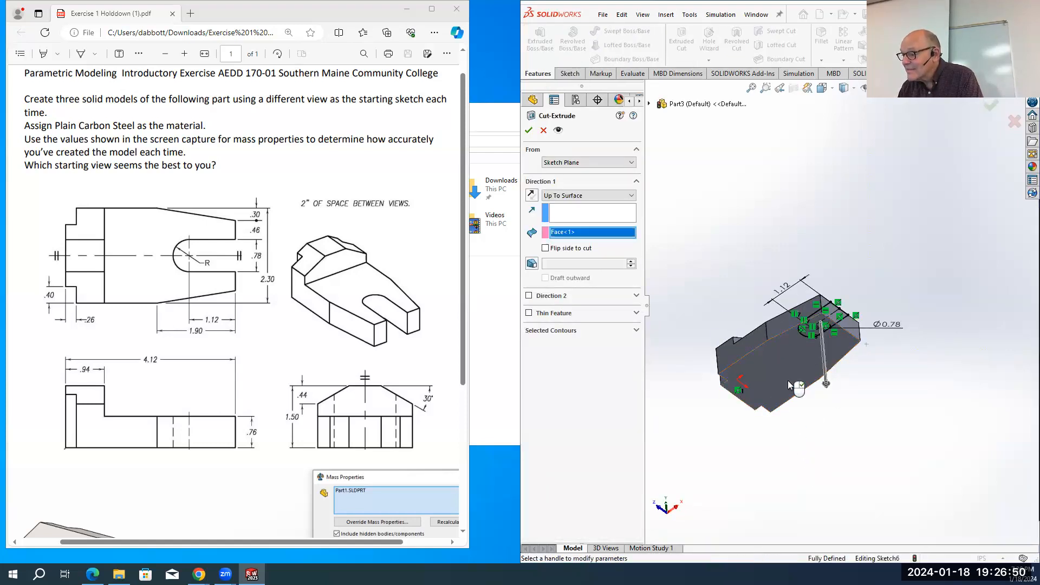
click(529, 129)
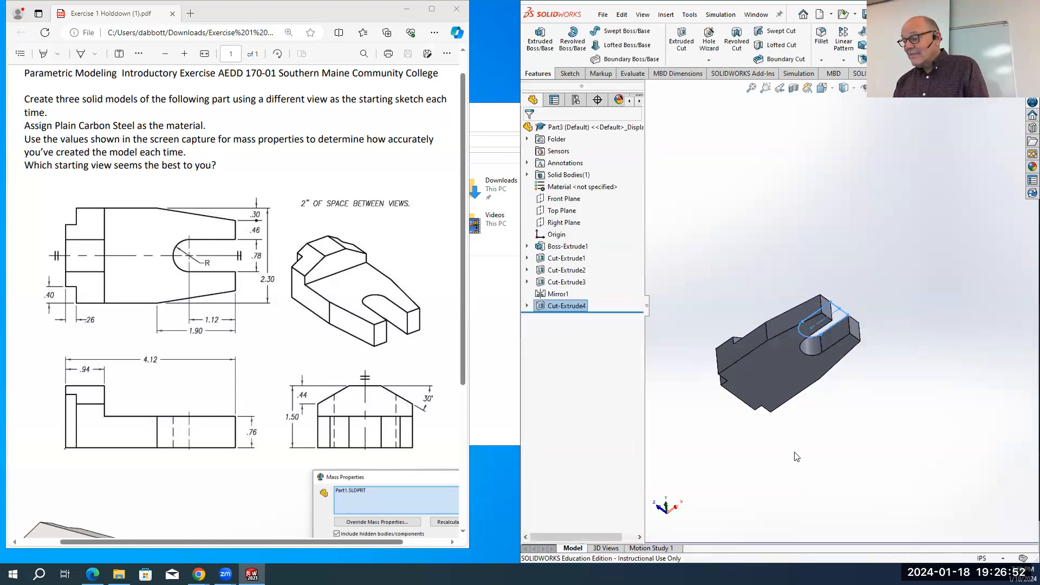
right_drag(863, 392, 869, 417)
scroll(873, 434, up, 2)
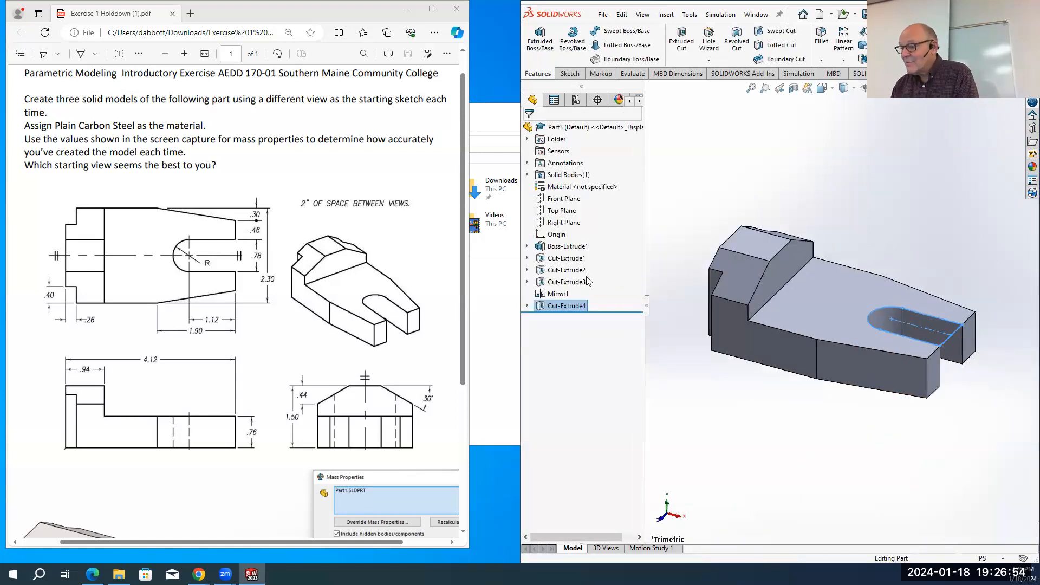
Expand the boss and cut features in the feature tree to show the sketches they are built from
click(527, 246)
click(528, 271)
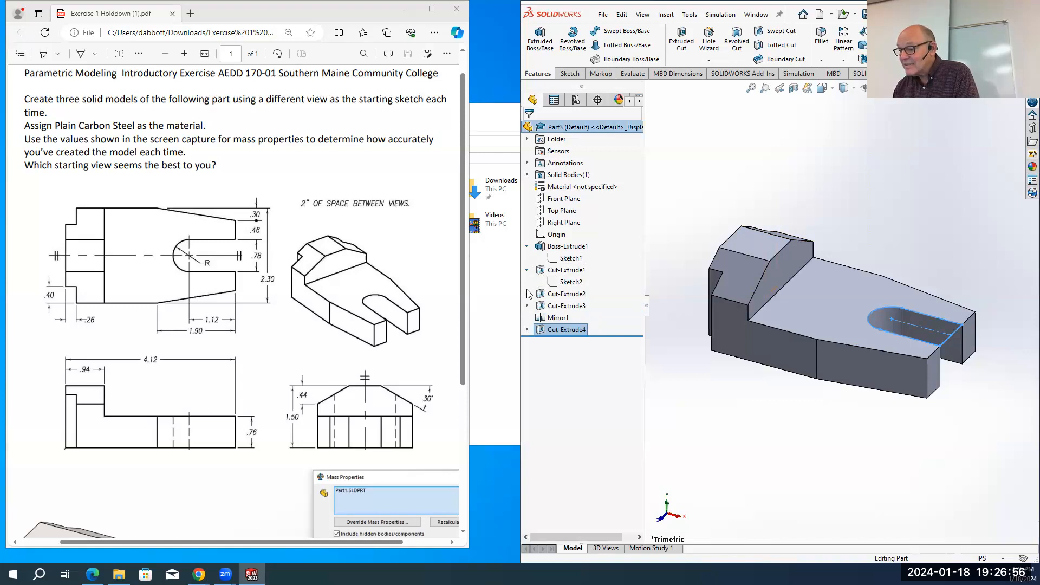
click(527, 294)
click(527, 318)
click(527, 354)
click(680, 162)
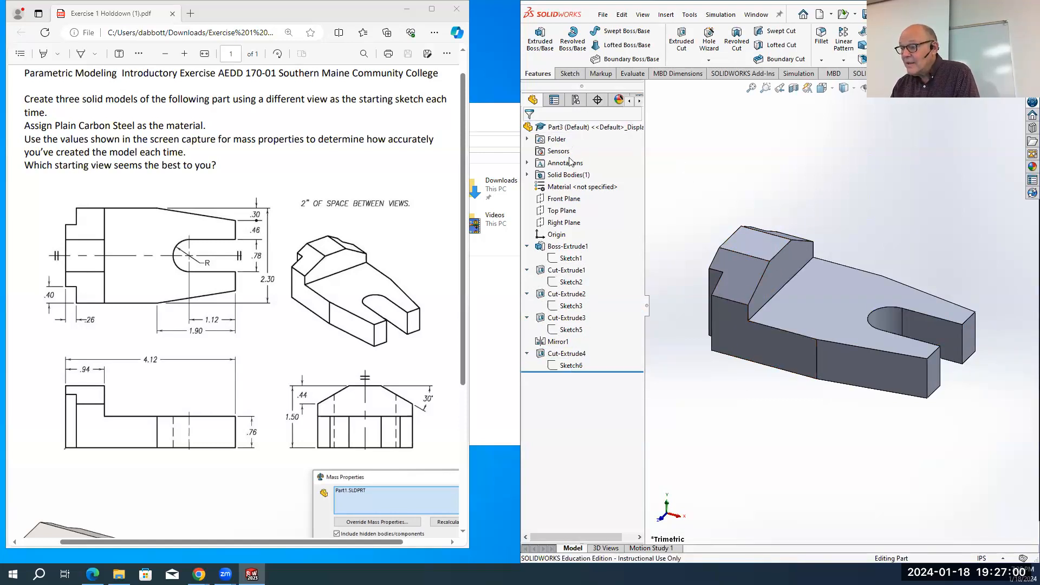
Assign Plain Carbon Steel as the part's material and bring up its mass properties alongside the PDF's reference values
right_click(572, 188)
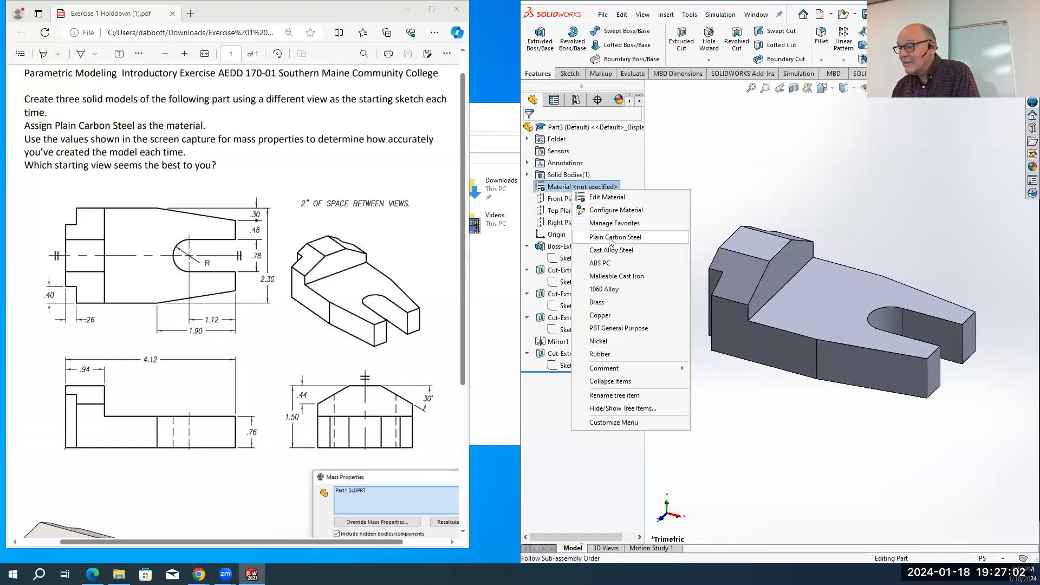
click(611, 239)
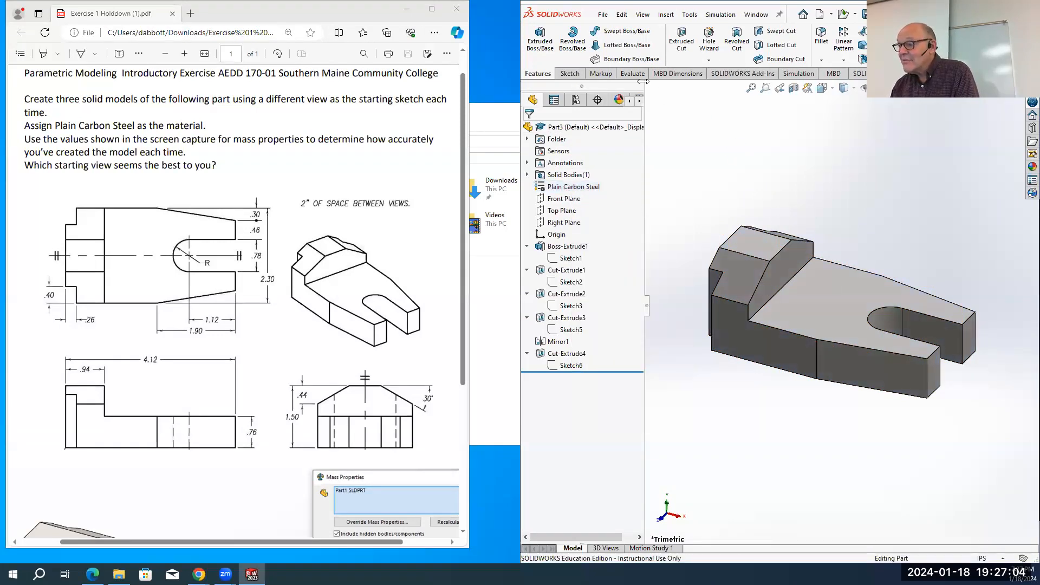
click(632, 73)
click(658, 46)
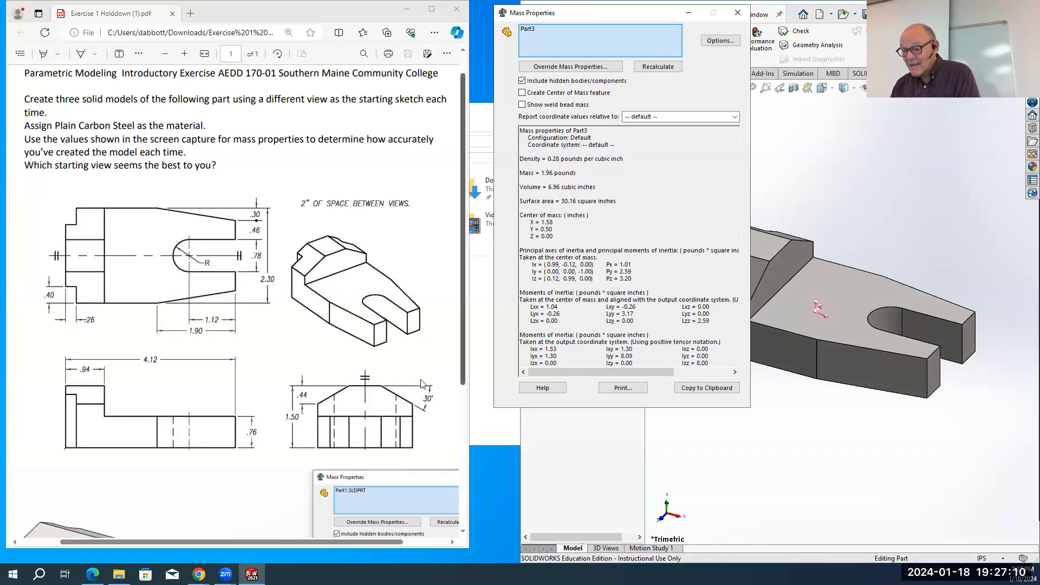
scroll(460, 342, down, 1)
scroll(448, 384, down, 2)
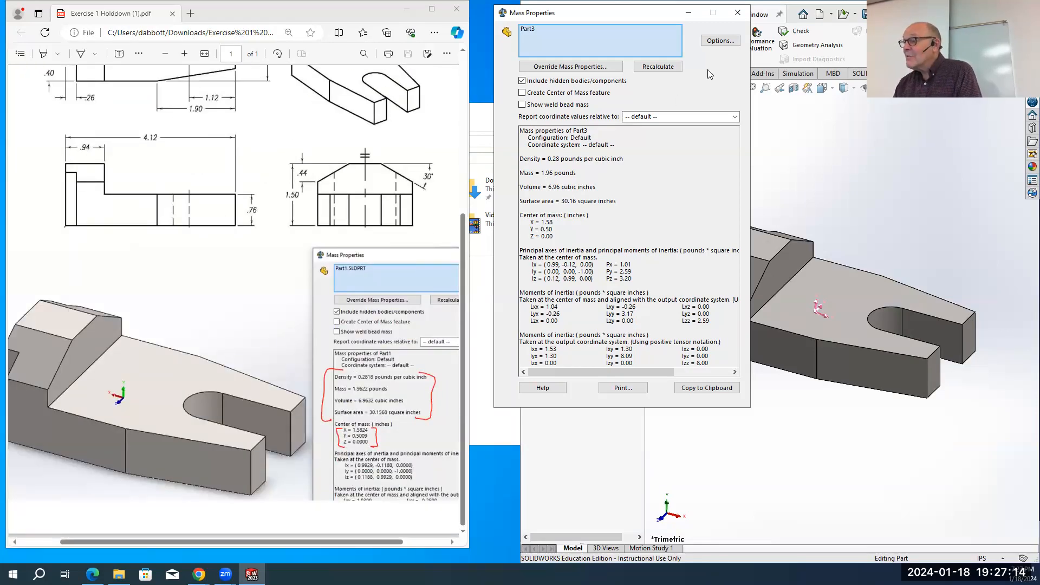
Report the mass properties in custom units with 4 decimal places, compare them with the PDF's values, and close the report
click(721, 42)
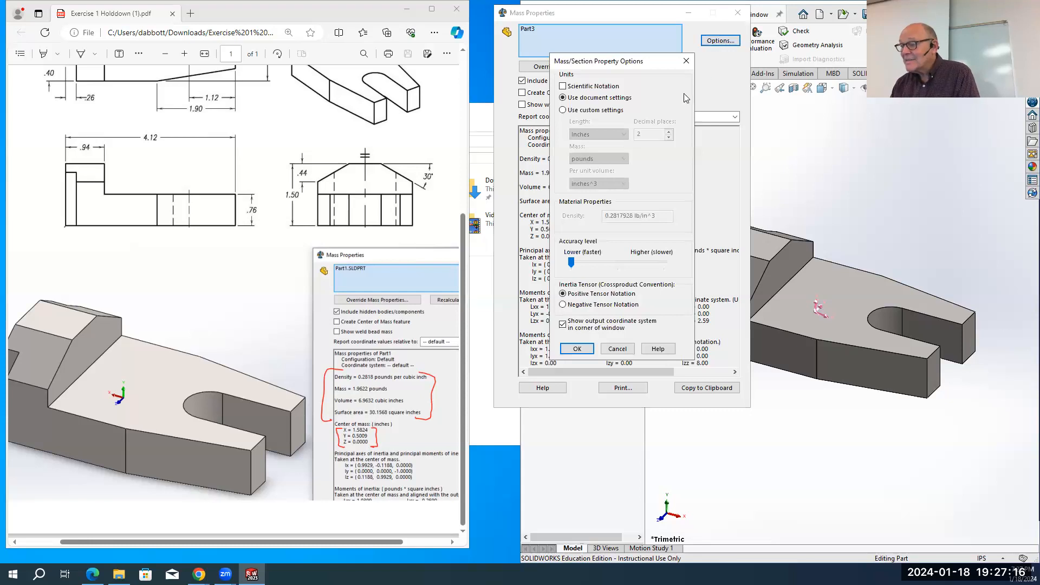
click(563, 110)
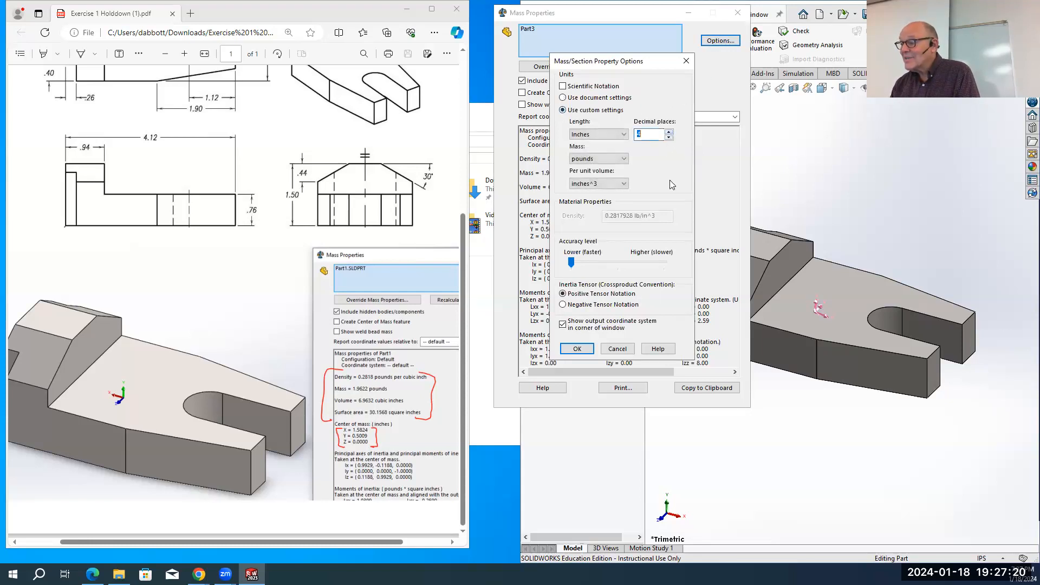
click(584, 350)
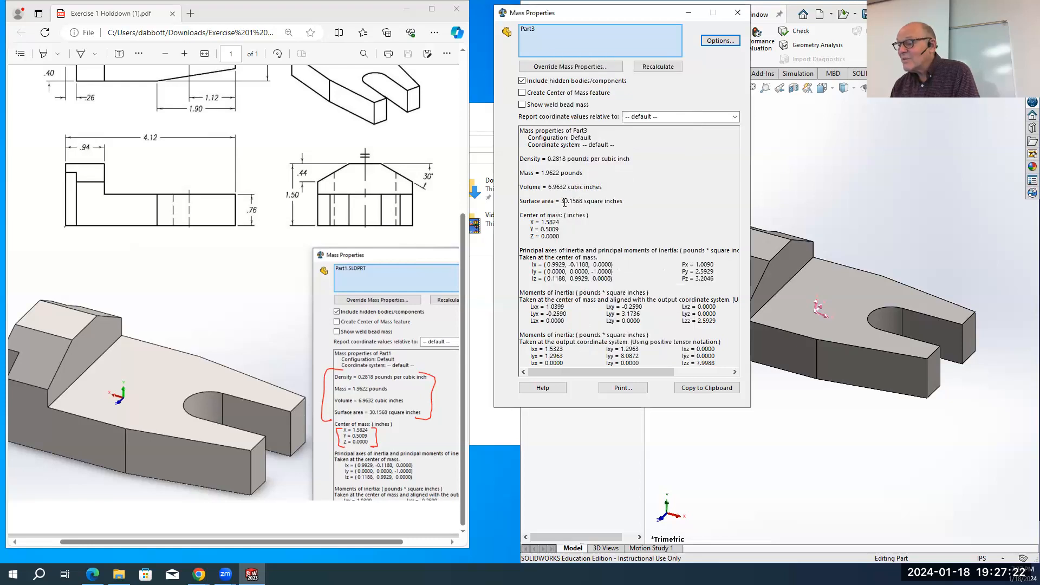
click(854, 163)
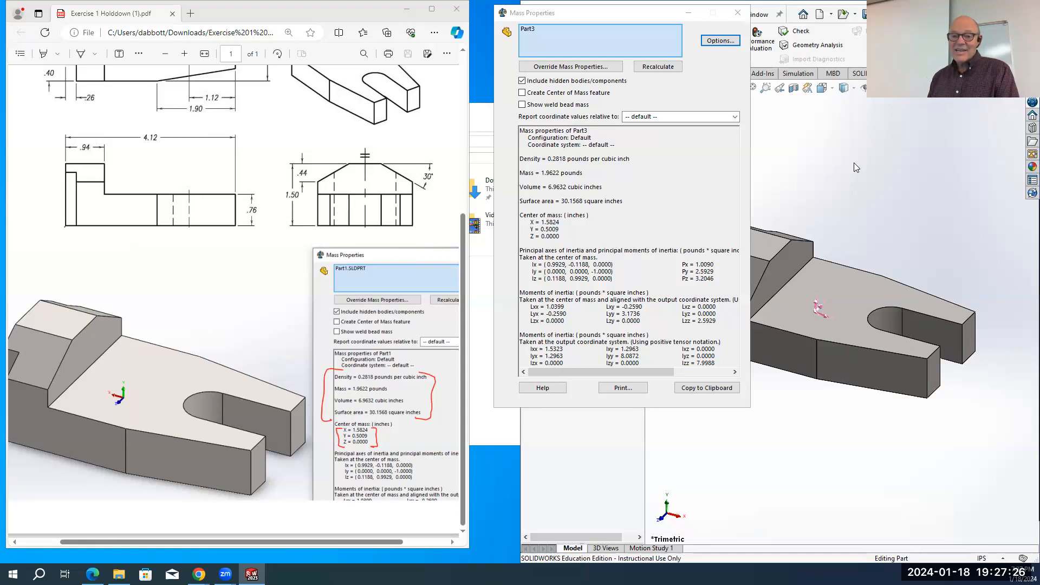
key(Escape)
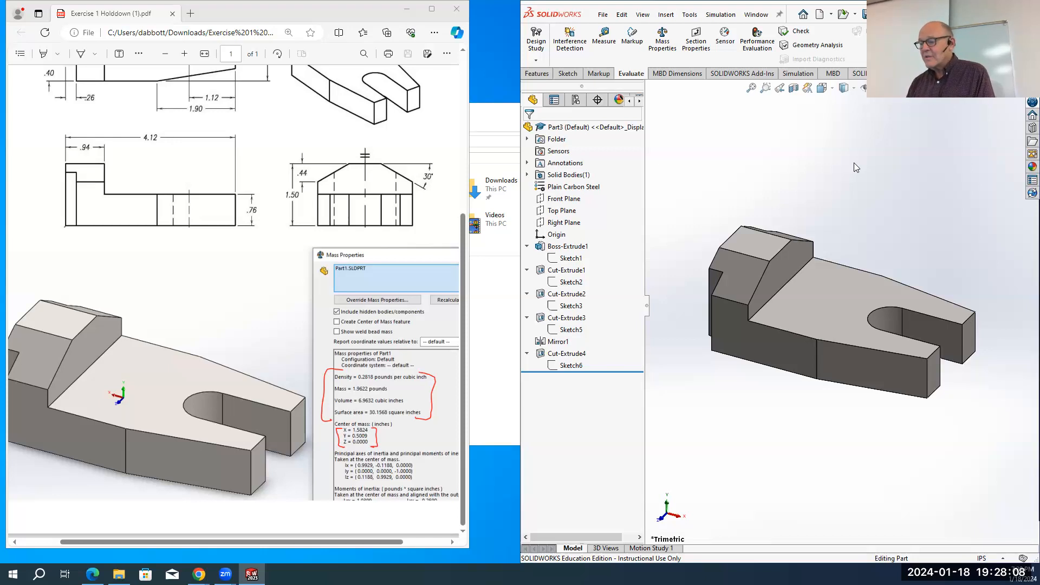
scroll(824, 145, up, 3)
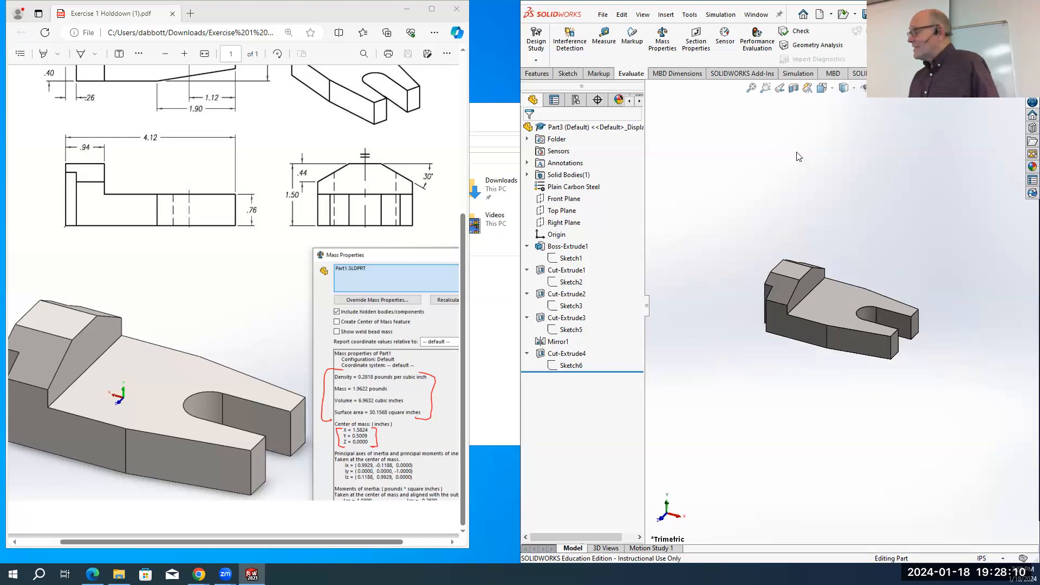
scroll(761, 162, up, 1)
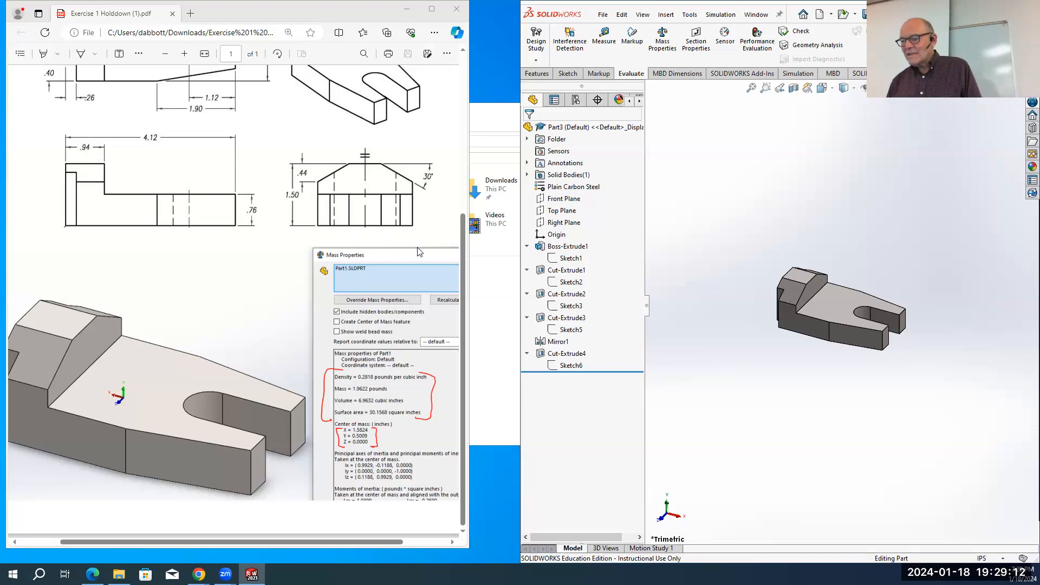
Open the SOLIDWORKS Tutorials and go through the Introduction to SOLIDWORKS lesson as far as the My First Part topic
click(1011, 9)
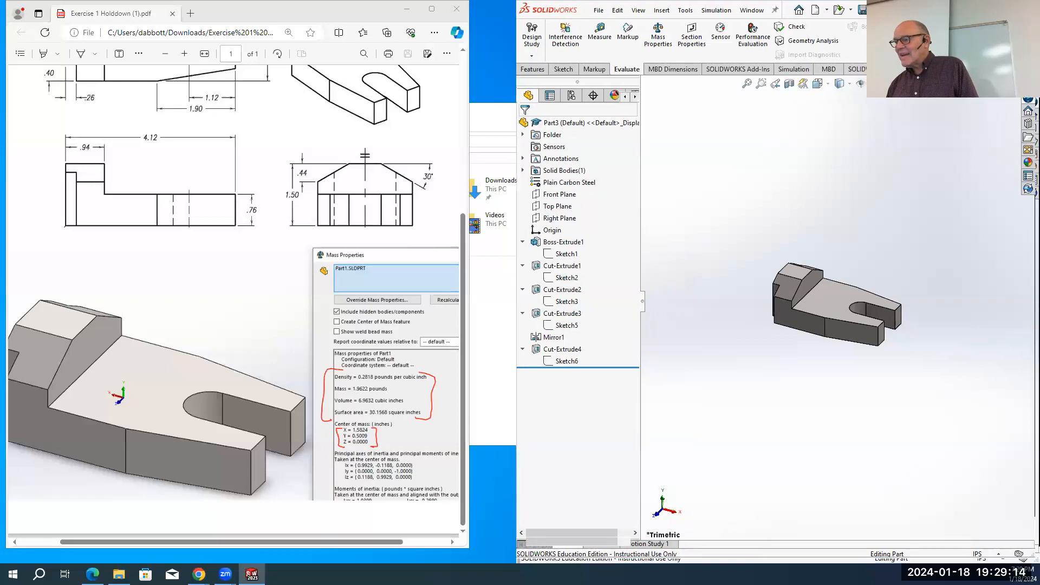
click(969, 9)
click(911, 97)
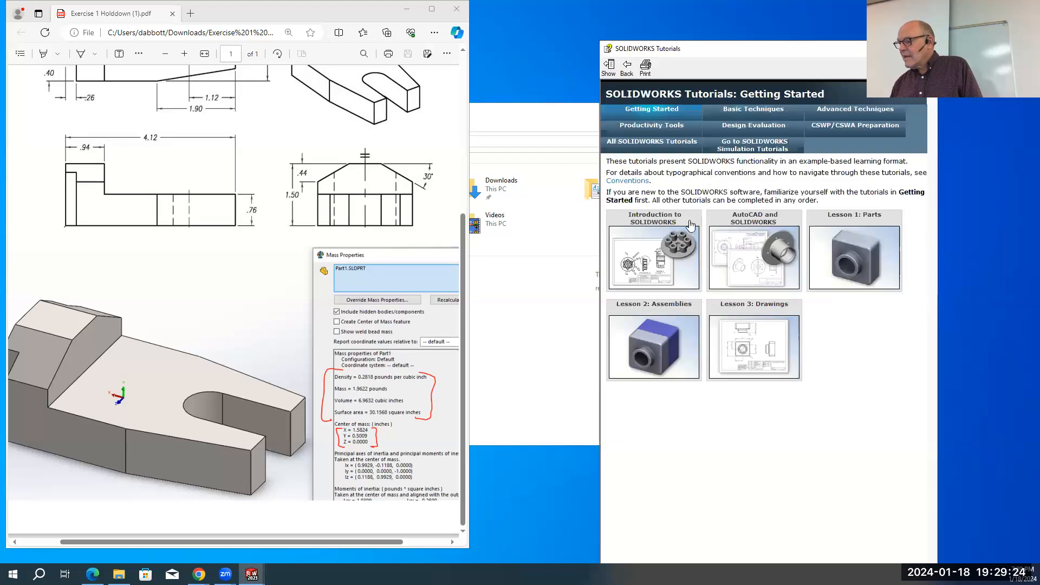
click(664, 244)
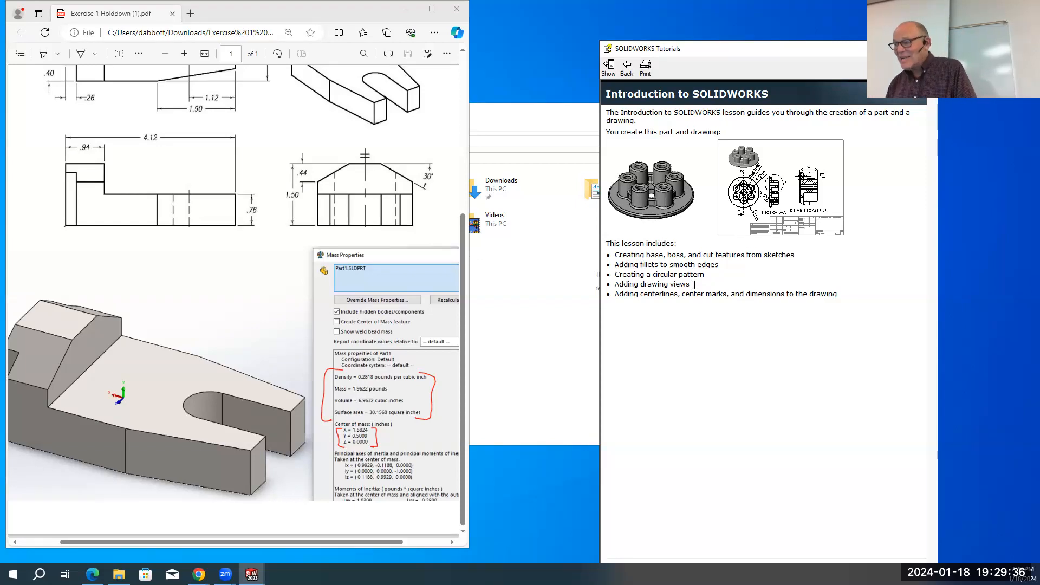
drag(757, 49, 750, 18)
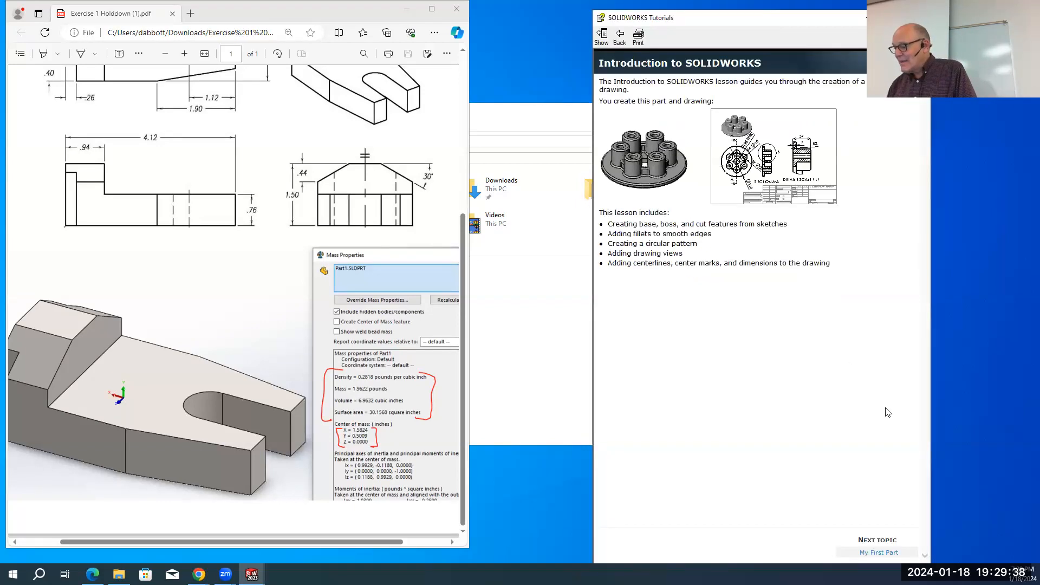
click(879, 552)
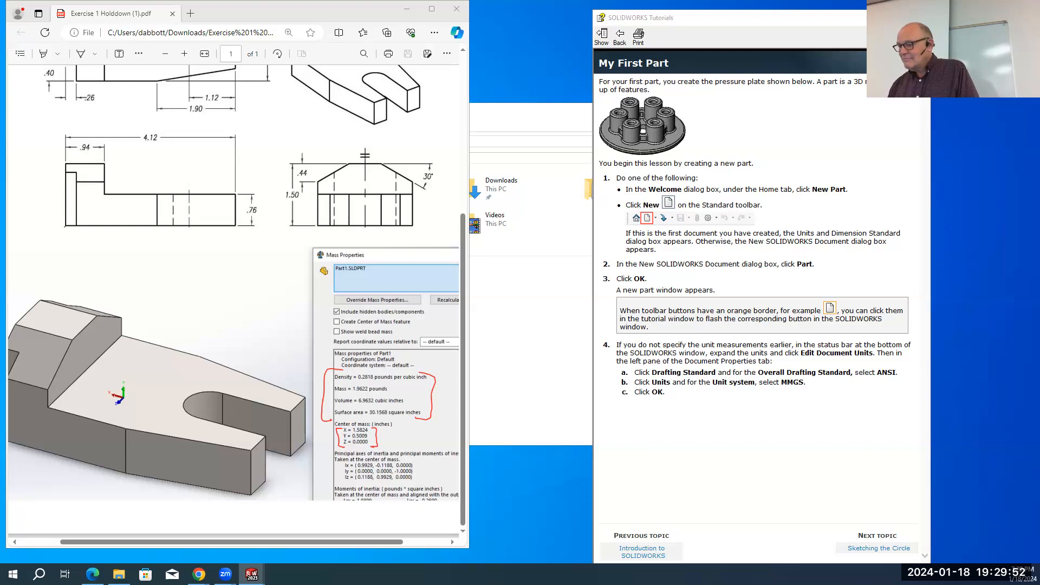
Switch back to the holddown part, enlarge its window to fill the screen, and inspect the model up close
key(alt+Tab)
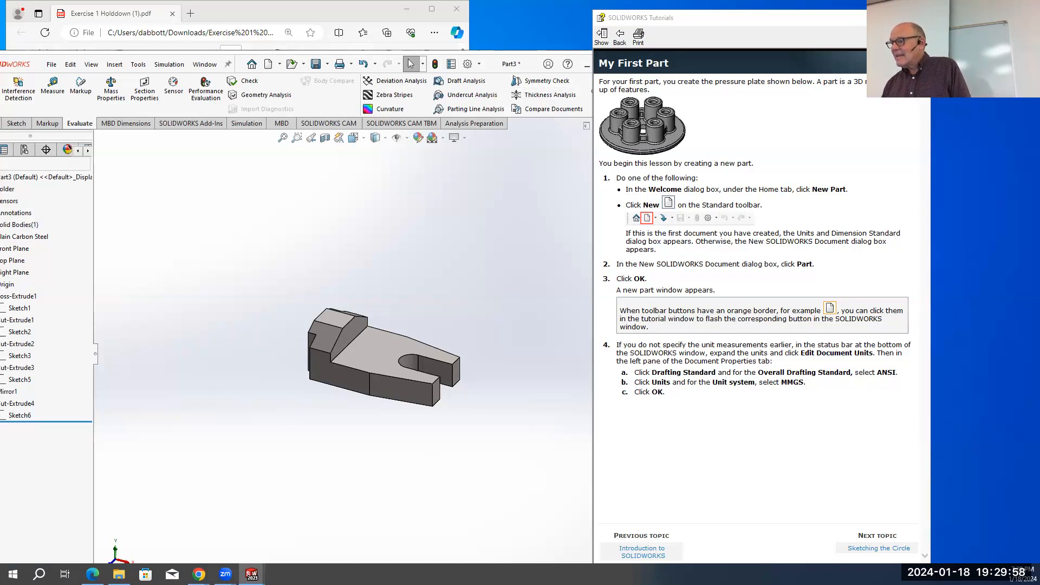
click(918, 17)
click(606, 64)
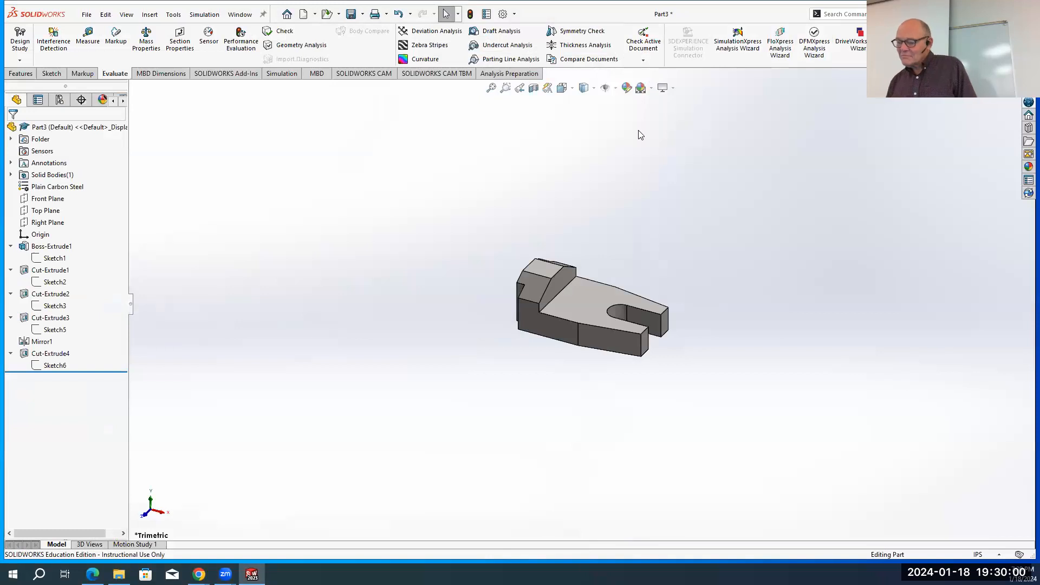
scroll(636, 241, up, 3)
scroll(640, 240, down, 5)
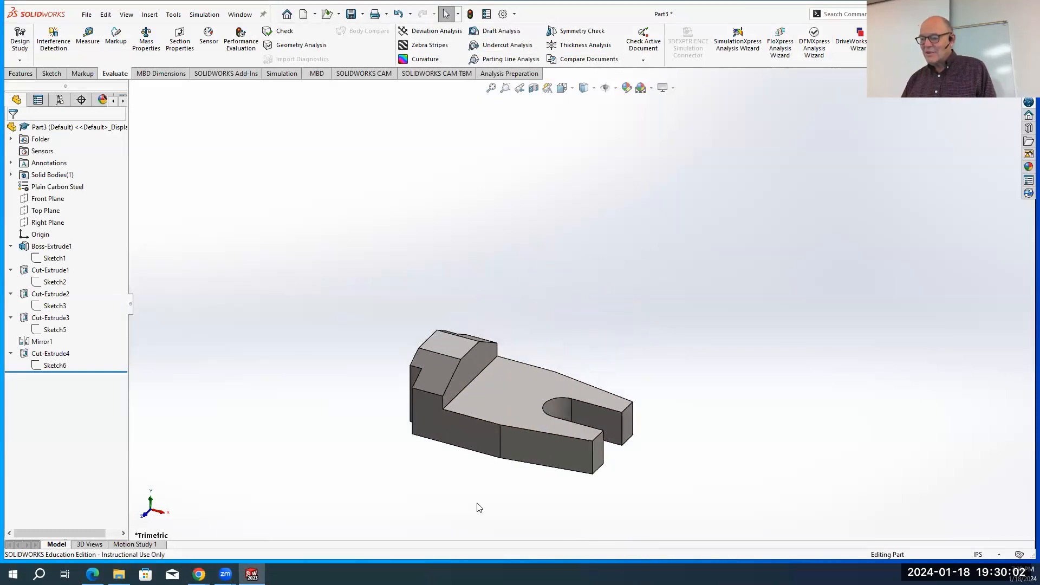
scroll(479, 508, down, 2)
scroll(506, 362, down, 2)
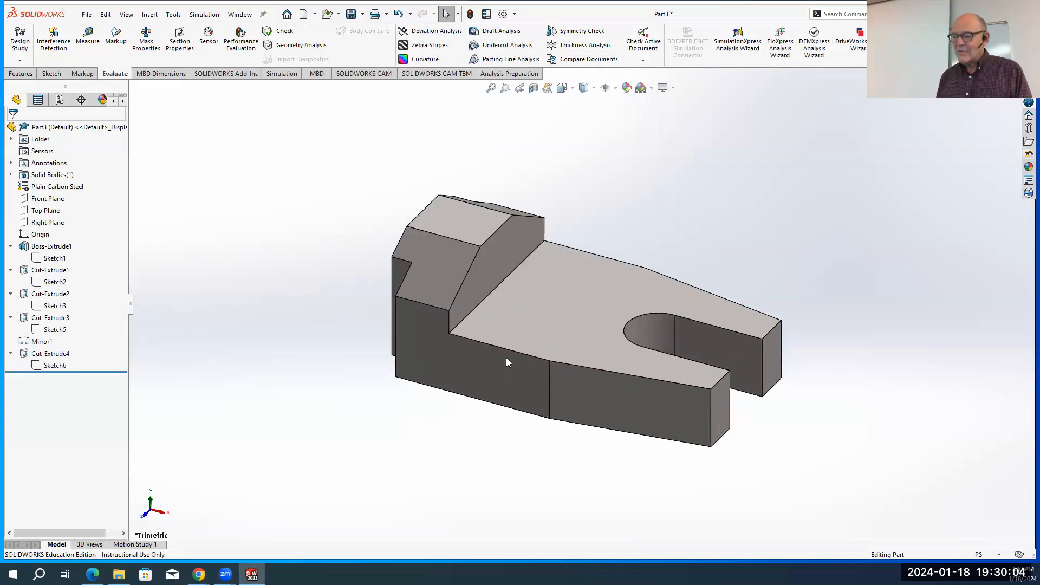